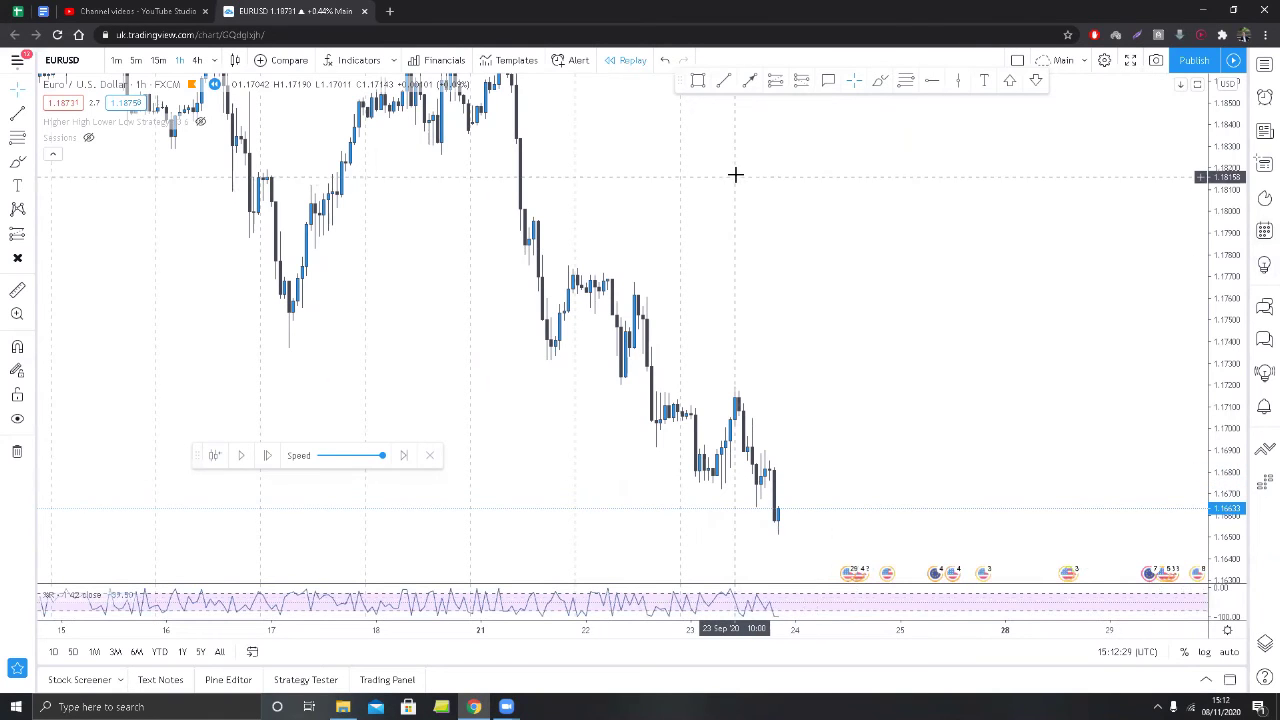
Examine the EURUSD one-hour price action between 16 and 23 September.
drag(823, 303, 854, 278)
scroll(851, 272, up, 2)
scroll(848, 271, down, 10)
scroll(857, 266, up, 5)
scroll(1013, 278, up, 5)
drag(1214, 217, 1214, 248)
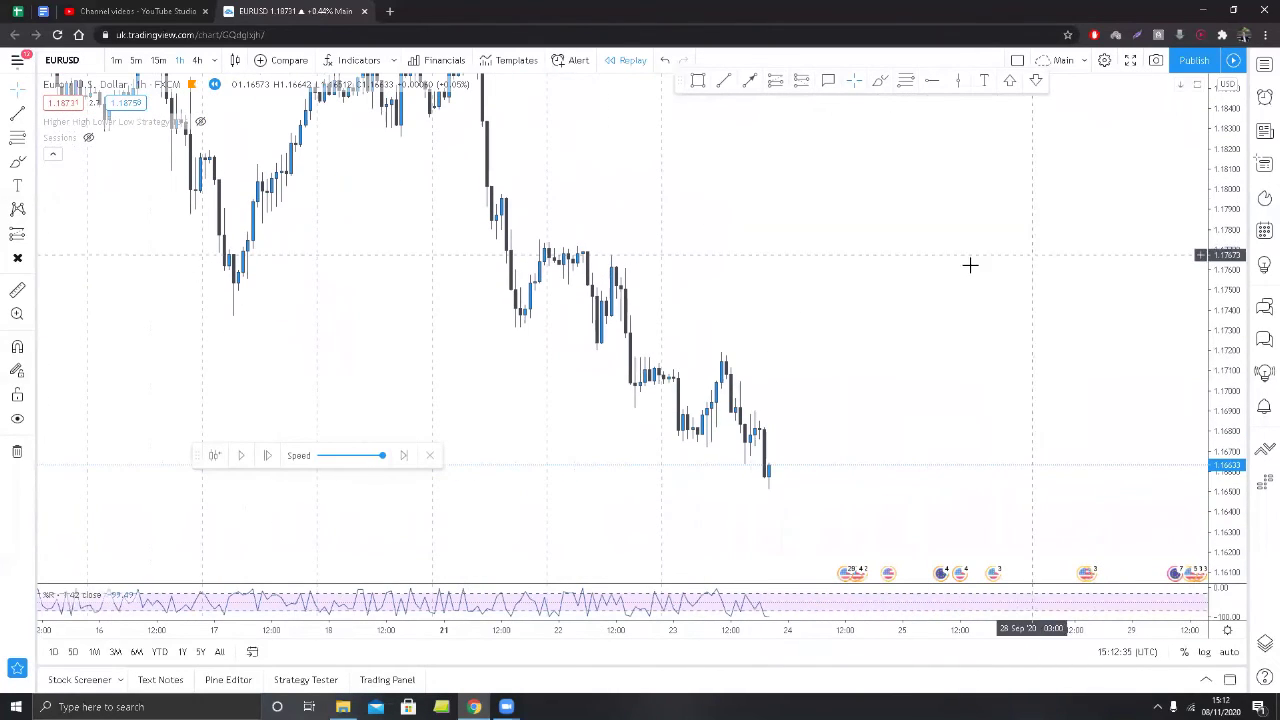
drag(751, 271, 794, 294)
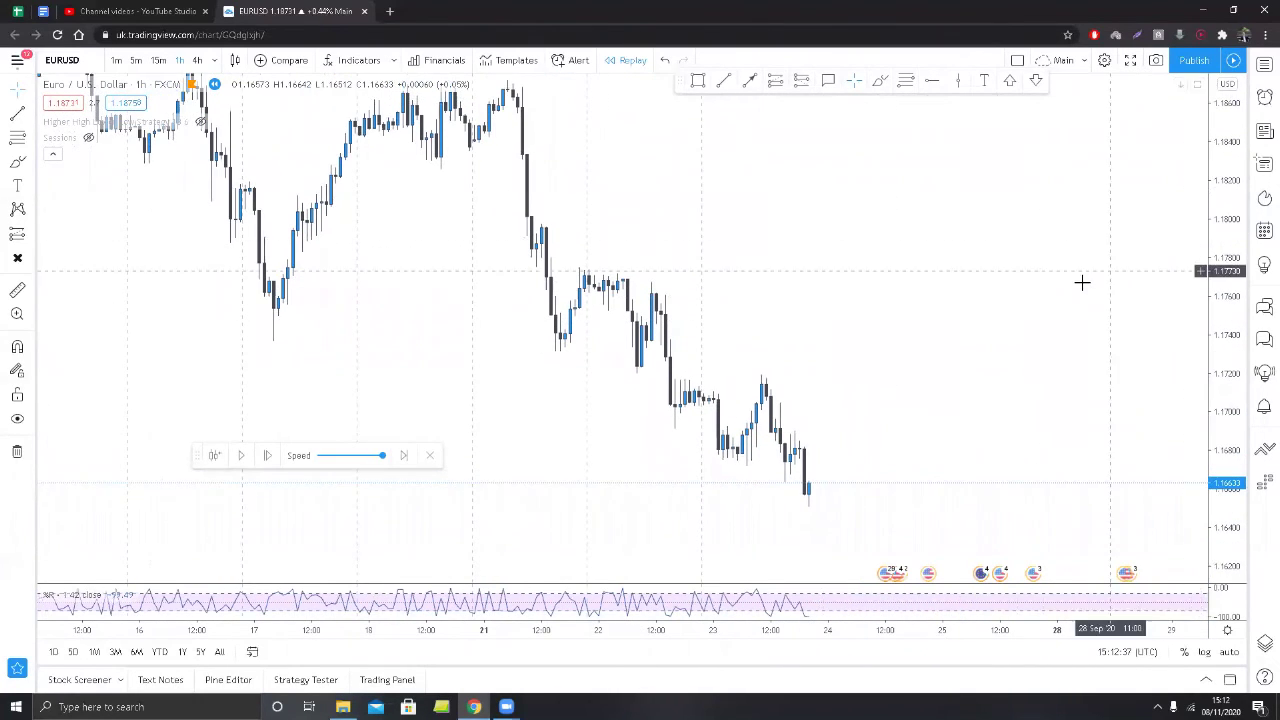
scroll(1040, 286, down, 2)
scroll(957, 340, up, 3)
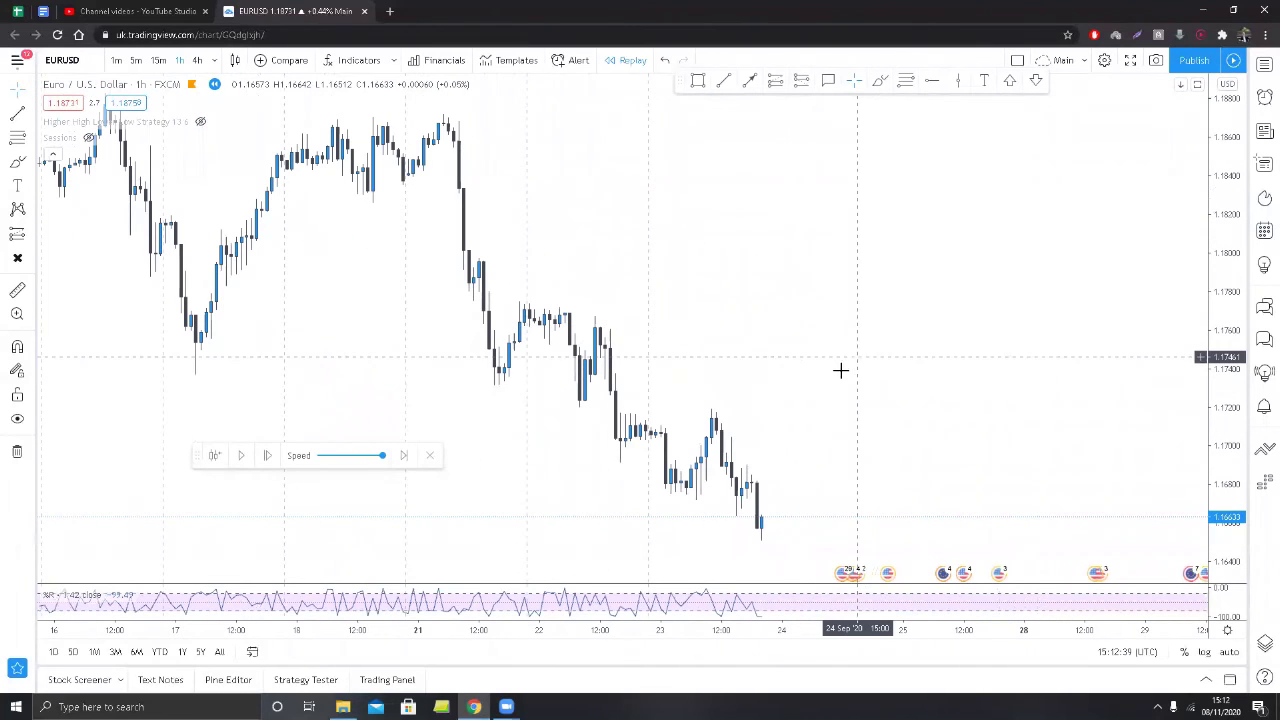
drag(820, 309, 790, 276)
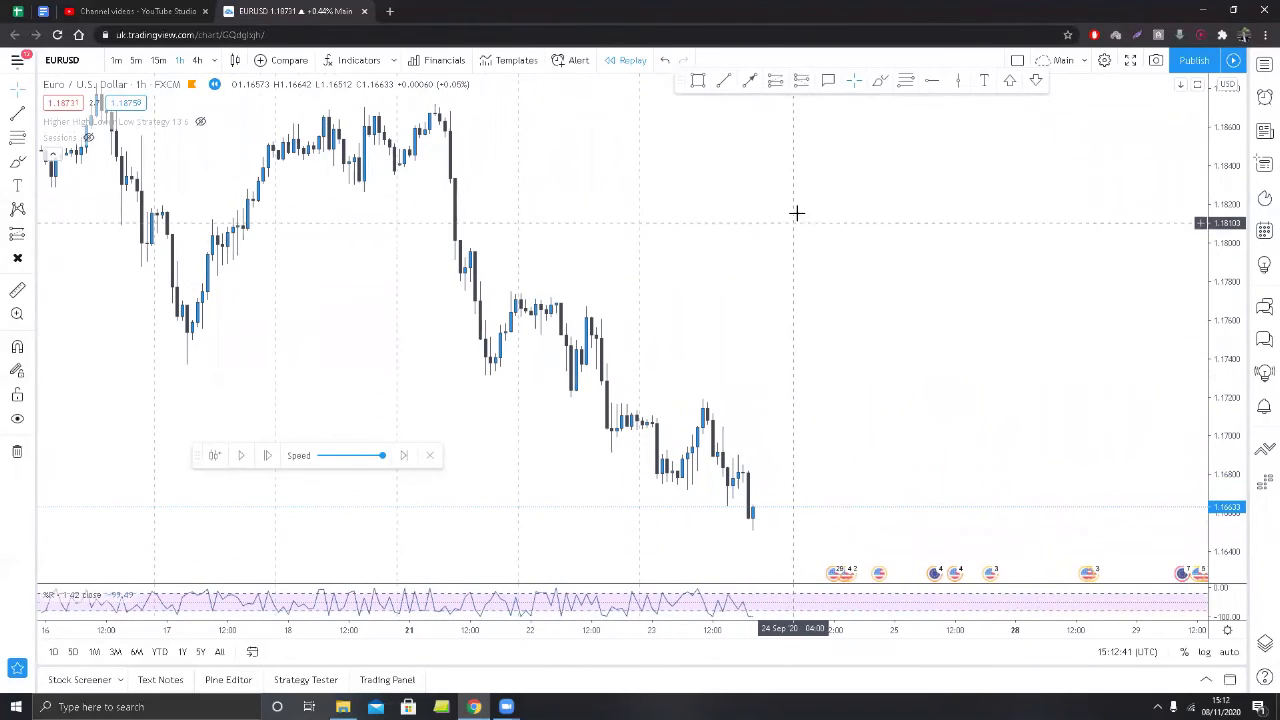
drag(784, 328, 821, 201)
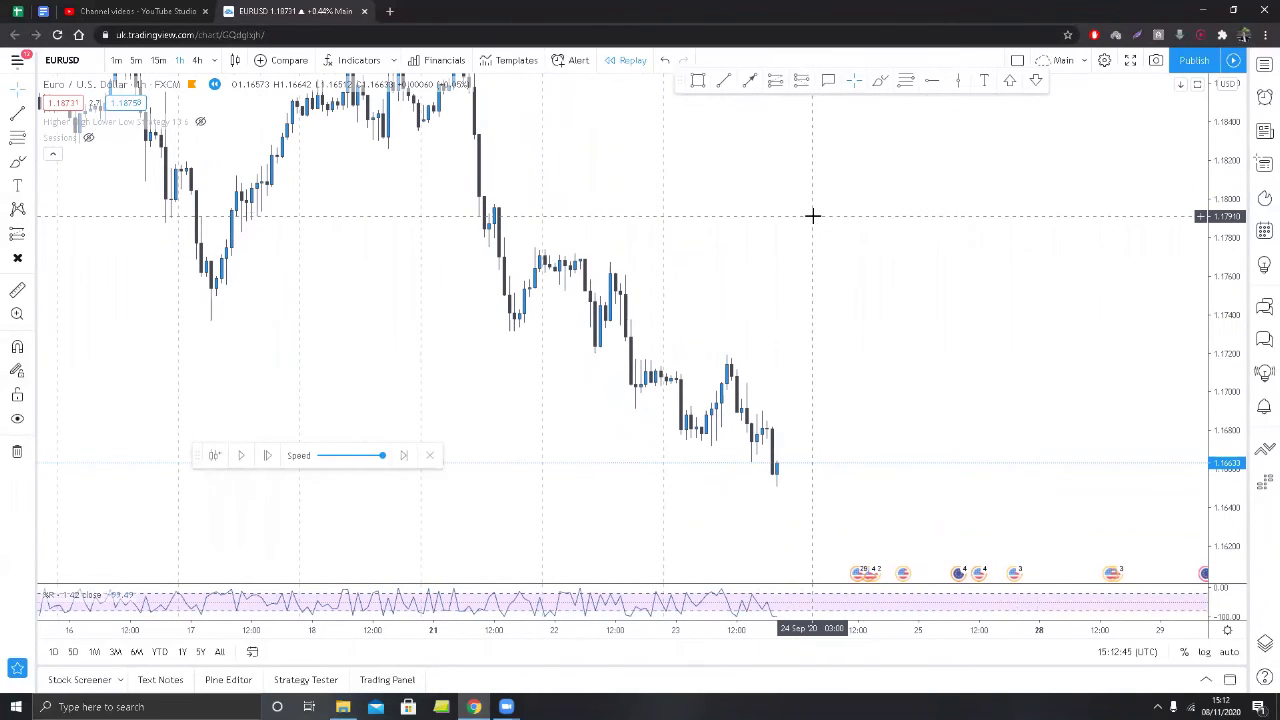
drag(797, 225, 709, 197)
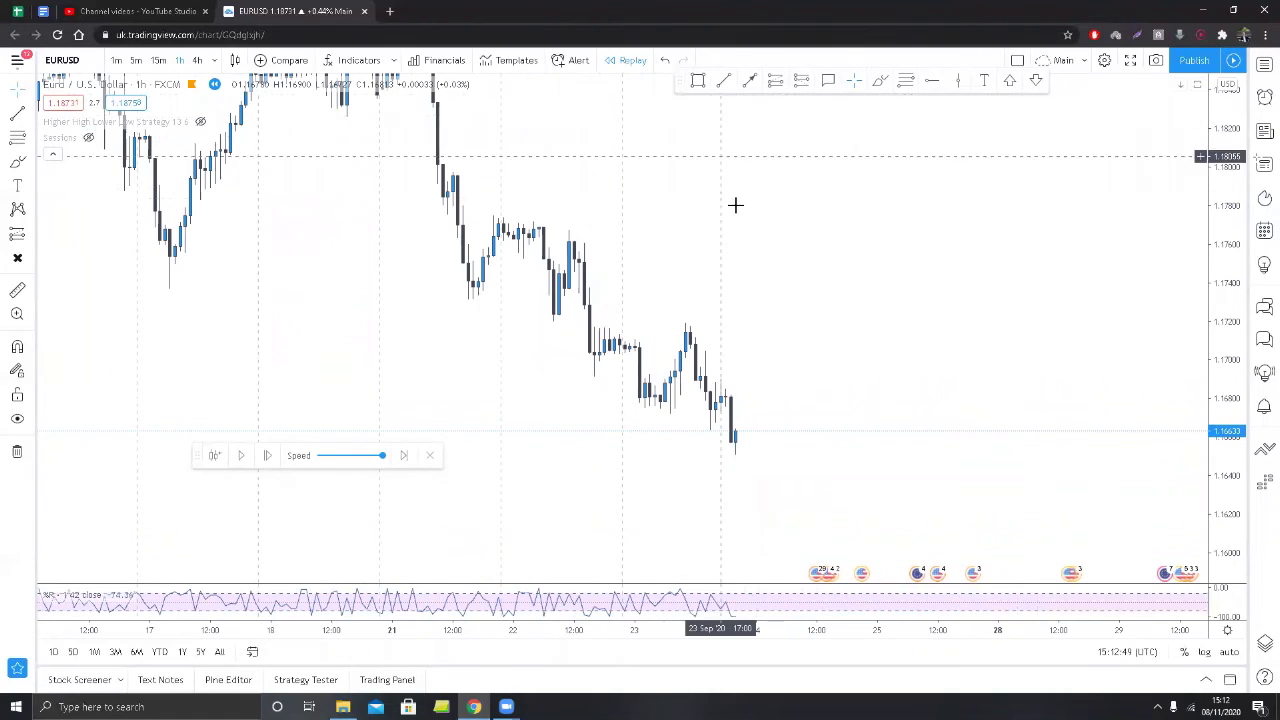
drag(751, 194, 751, 248)
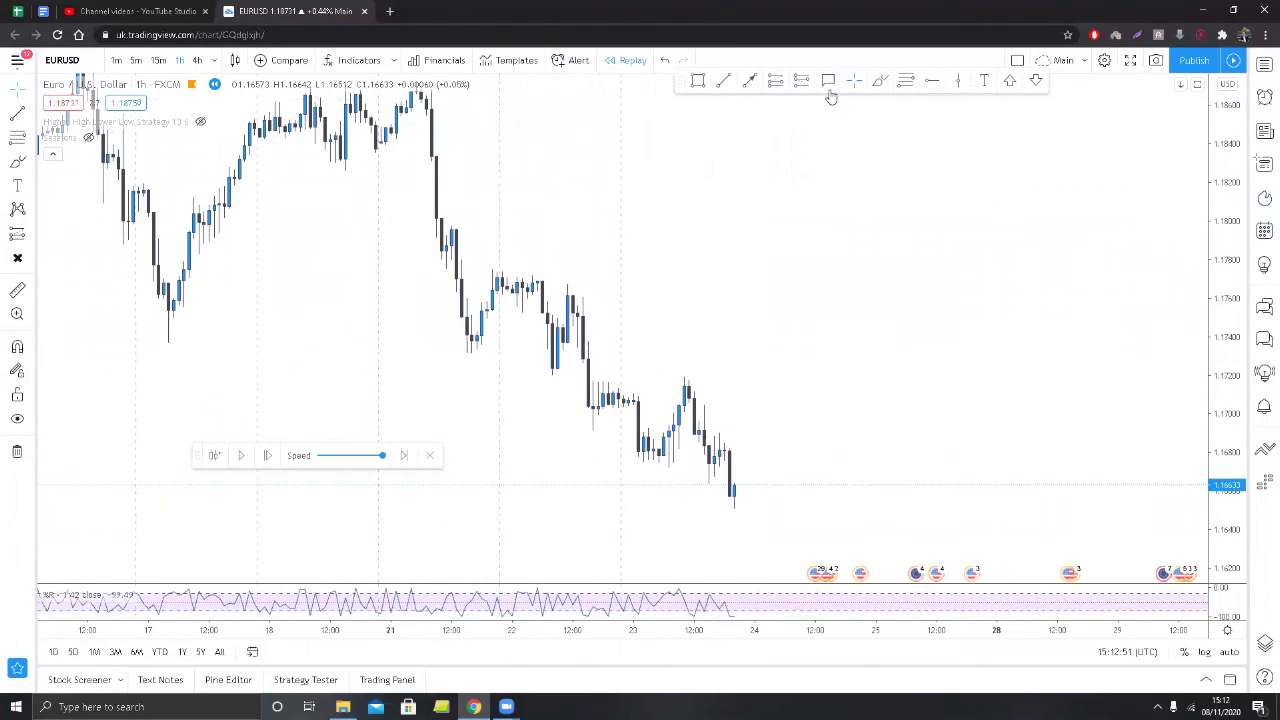
Place a horizontal line at the early August swing low, at about 1.16957.
scroll(920, 211, down, 10)
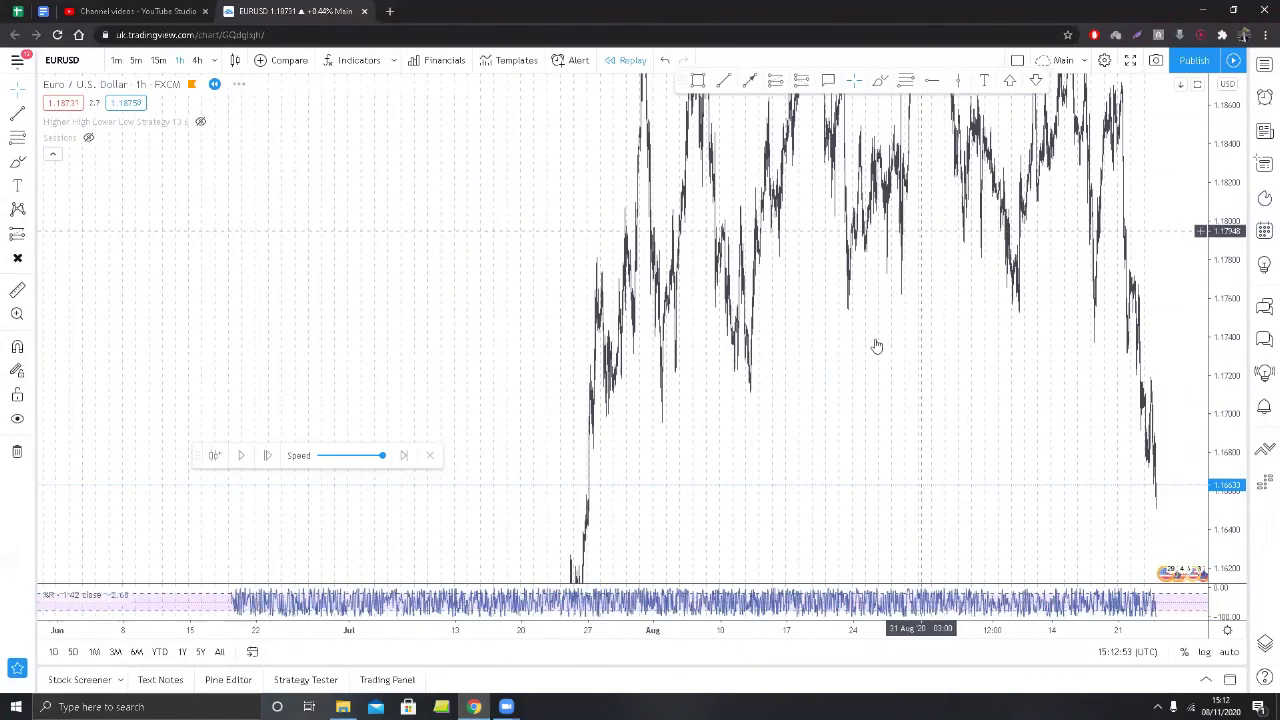
scroll(775, 420, up, 5)
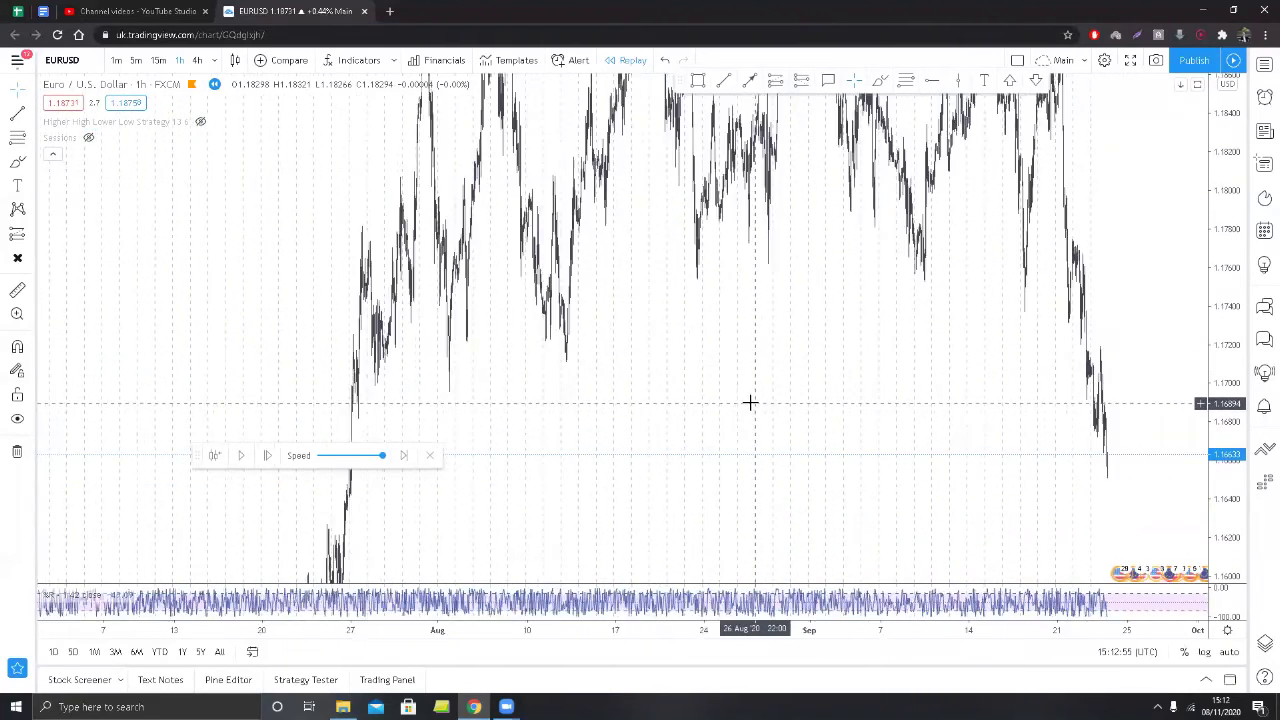
click(930, 82)
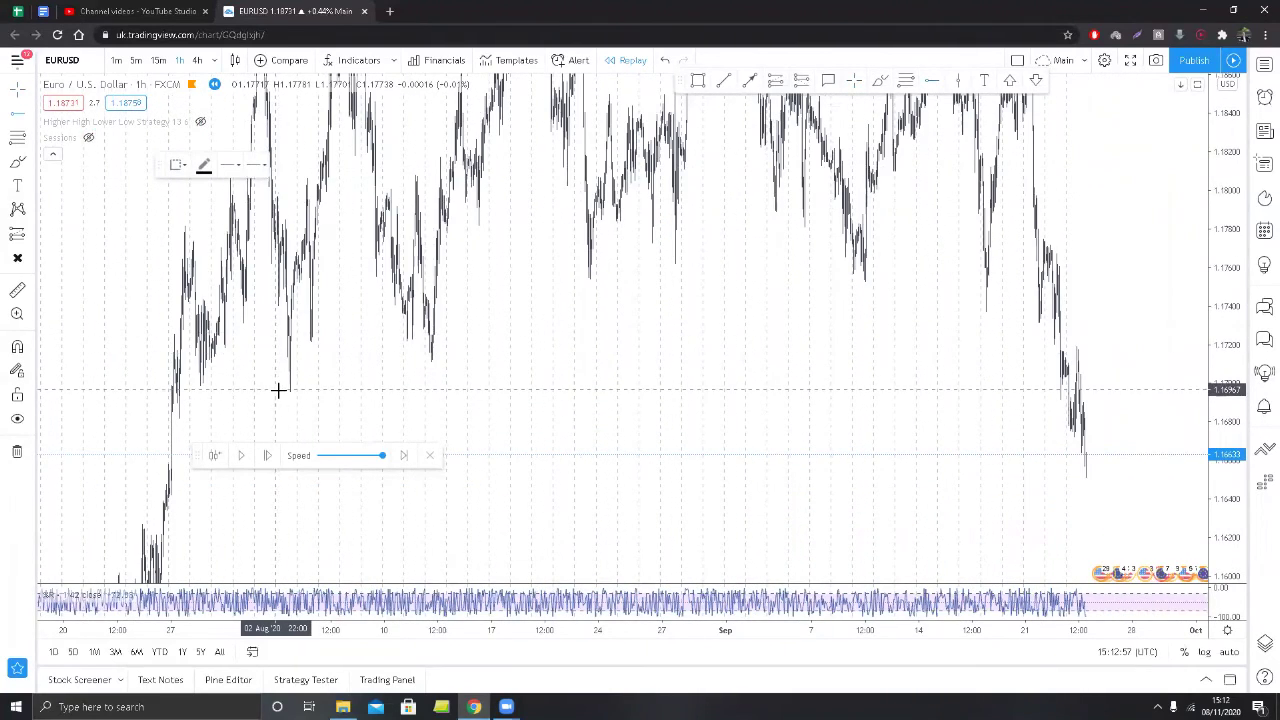
click(280, 393)
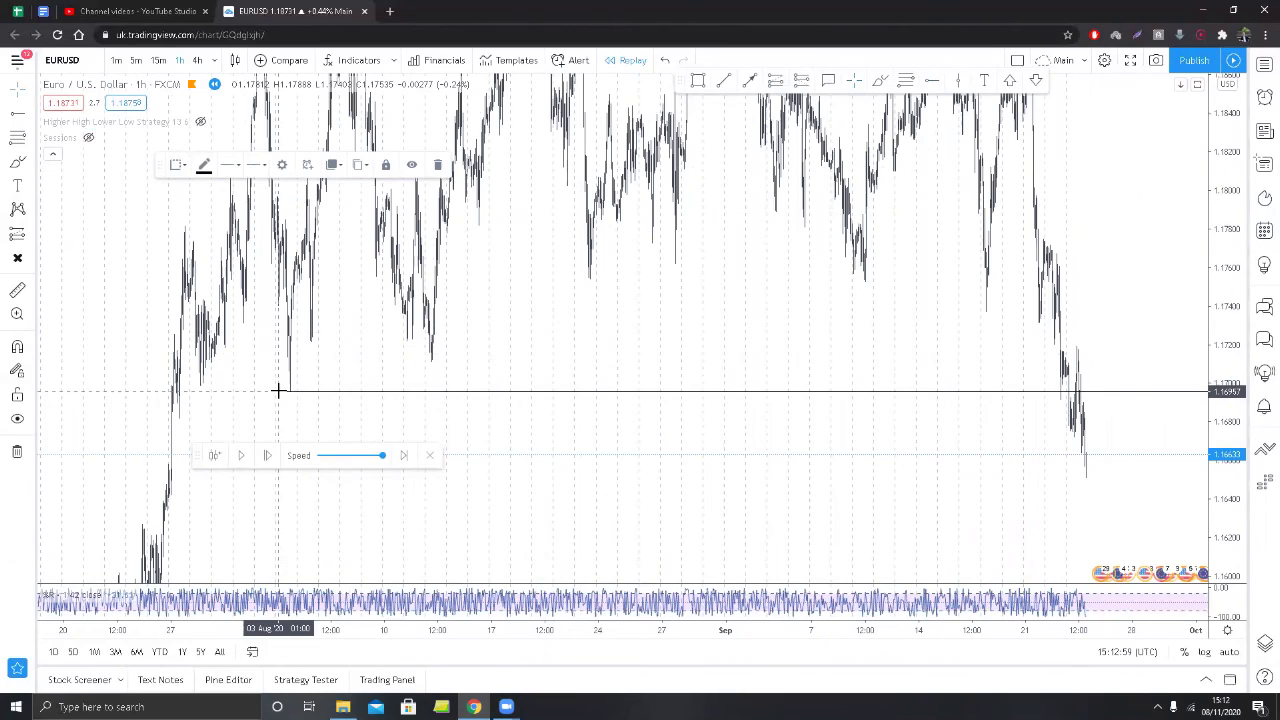
Restart the bar replay from the 22 September 17:00 candle, near the horizontal line.
scroll(900, 275, up, 4)
scroll(822, 305, up, 3)
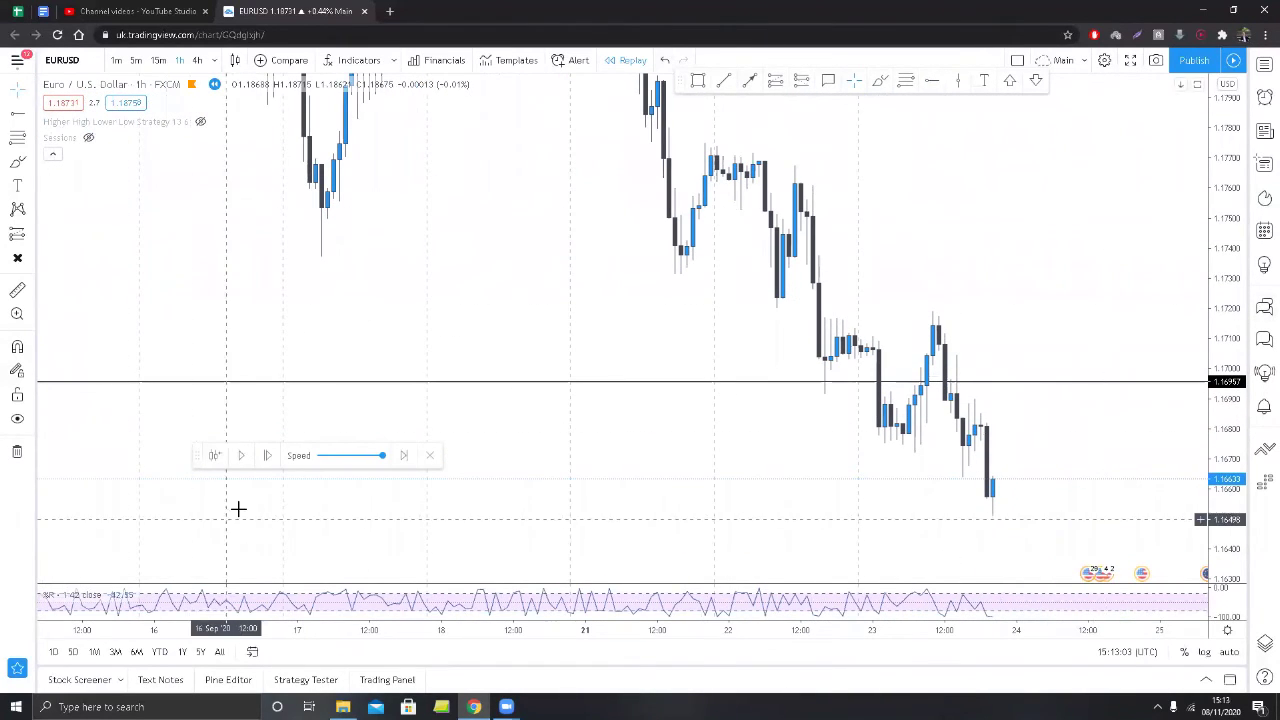
click(214, 455)
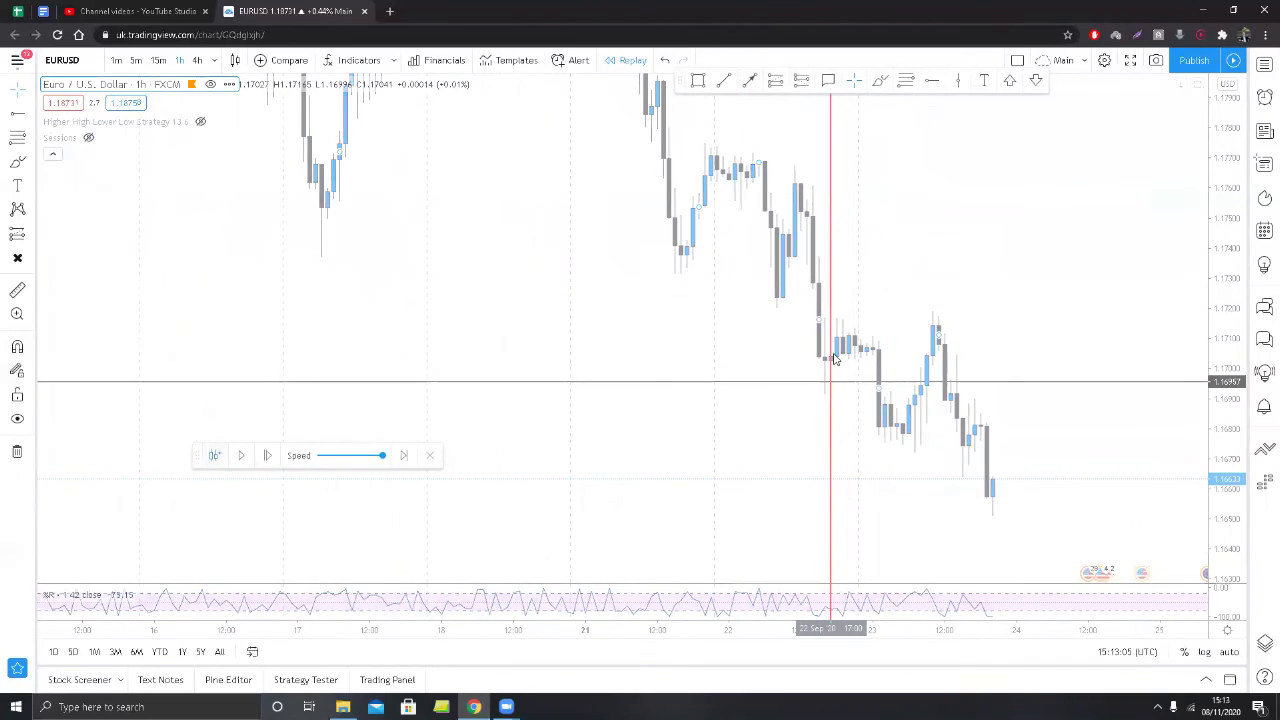
click(833, 360)
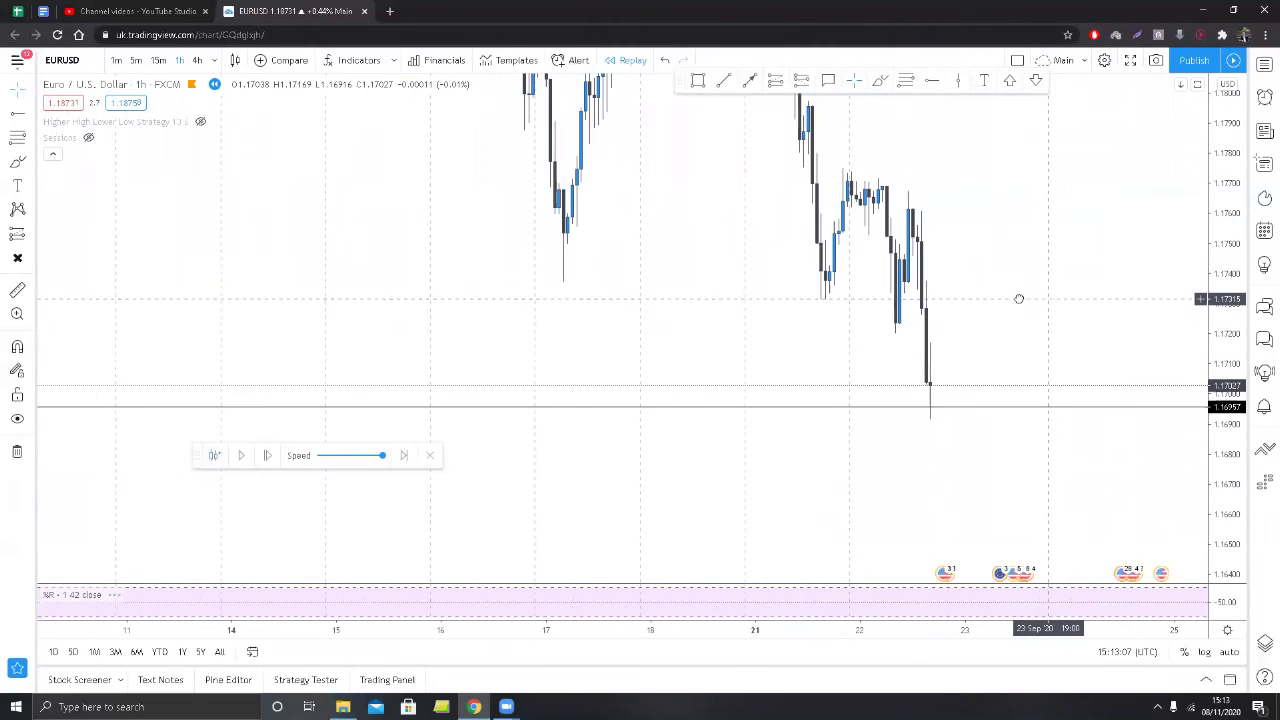
Place a long position at the latest candle with entry 1.17027, stop at about 1.16824 and target at about 1.17745.
click(775, 80)
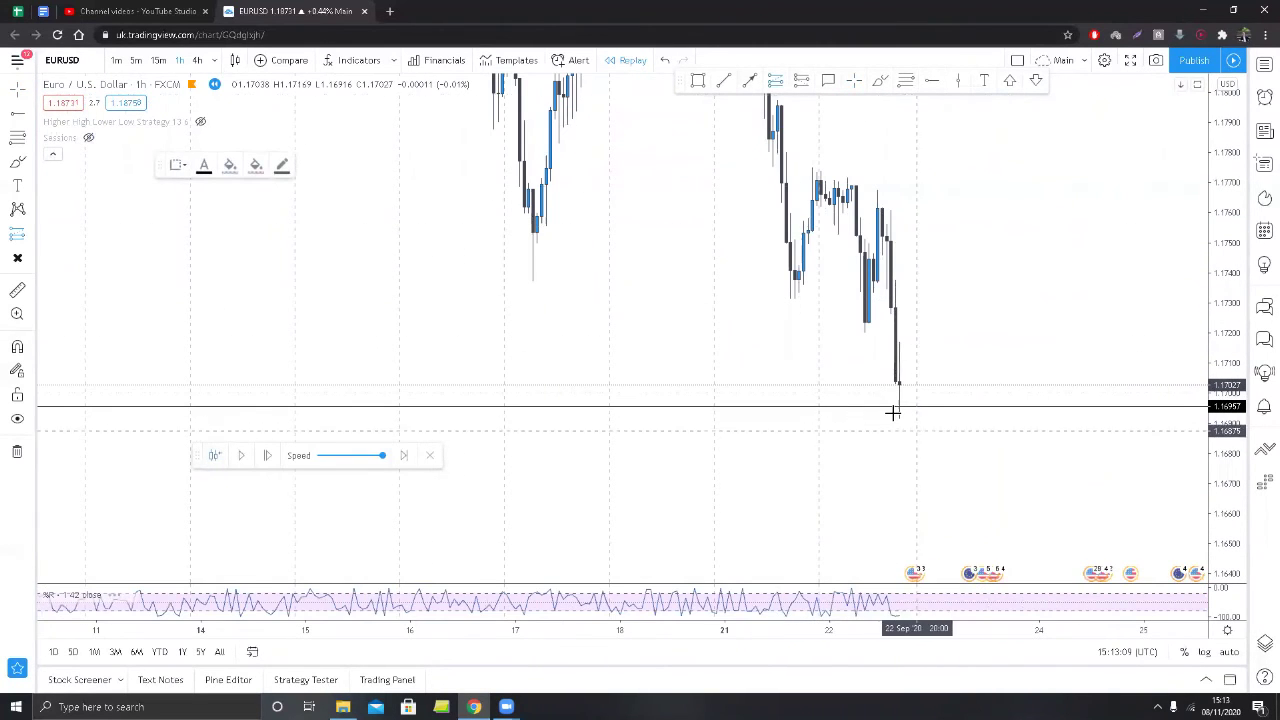
click(900, 383)
drag(903, 520, 900, 446)
drag(898, 215, 899, 161)
Play the replay forward past the long position's stop level and pause it on 23 September.
drag(814, 289, 645, 300)
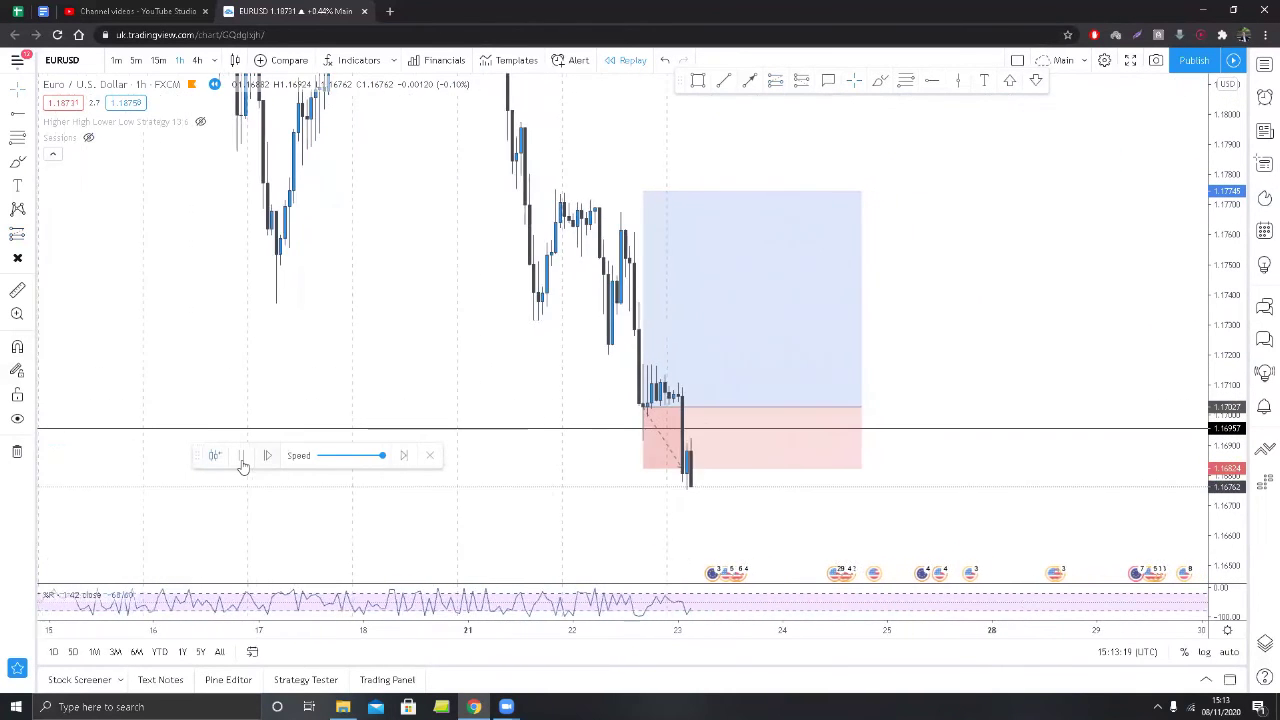
click(240, 460)
Delete the long position and the horizontal line from the chart.
click(742, 337)
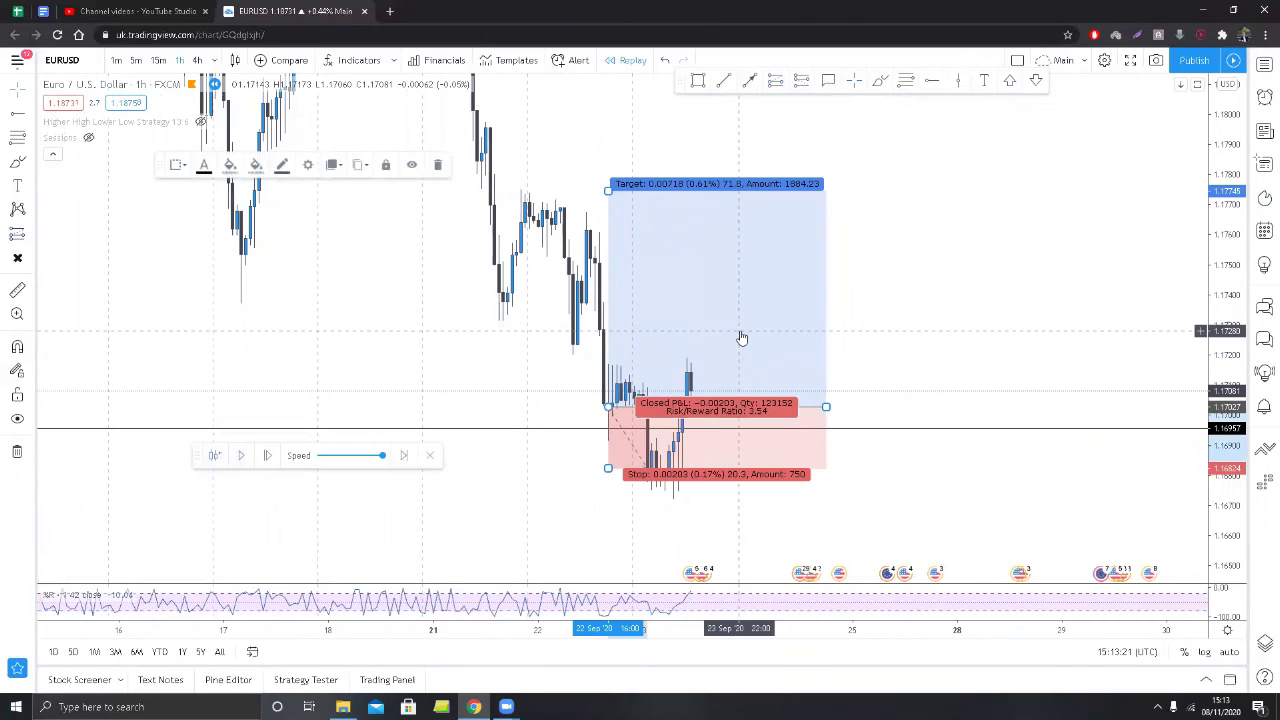
key(Delete)
click(788, 432)
key(Delete)
Advance the replay by seven candles, one candle at a time.
drag(751, 320, 1140, 386)
scroll(1128, 410, up, 5)
drag(1183, 519, 1043, 436)
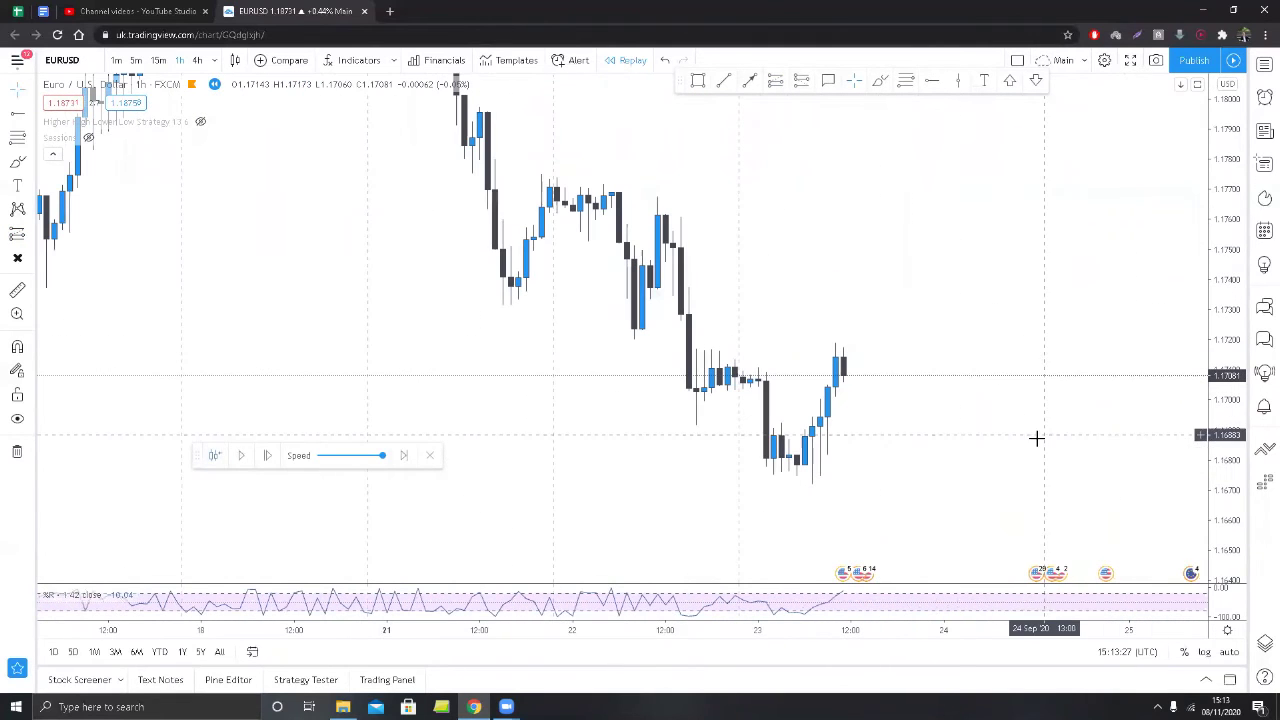
click(268, 456)
click(268, 456)
click(268, 456)
click(268, 456)
click(268, 456)
click(268, 456)
click(268, 456)
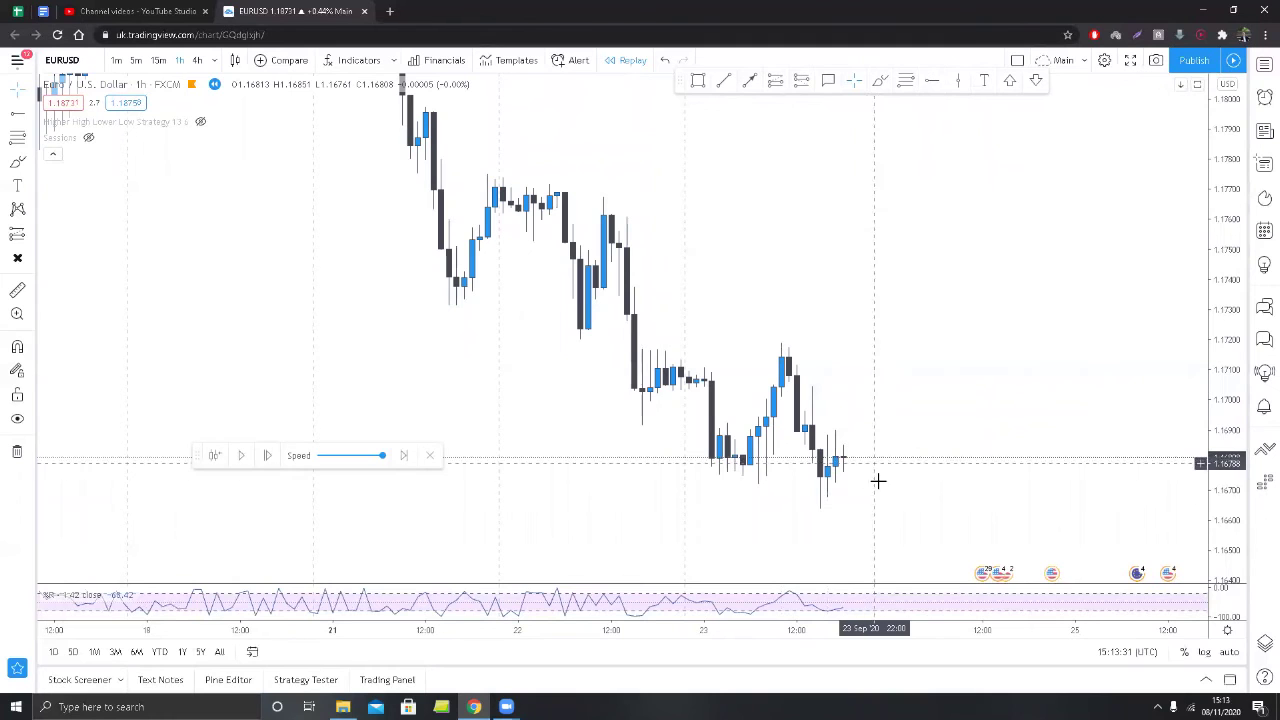
Draw a downward arrow above the downtrend from about 1.18184 on 22 September to about 1.17452 on 24 September.
scroll(1090, 385, down, 3)
drag(1215, 289, 1215, 350)
mouse_move(1074, 257)
mouse_down()
mouse_move(1046, 300)
mouse_move(946, 313)
mouse_move(966, 318)
mouse_up()
scroll(1016, 303, down, 4)
scroll(999, 330, up, 4)
click(749, 80)
click(658, 165)
click(859, 331)
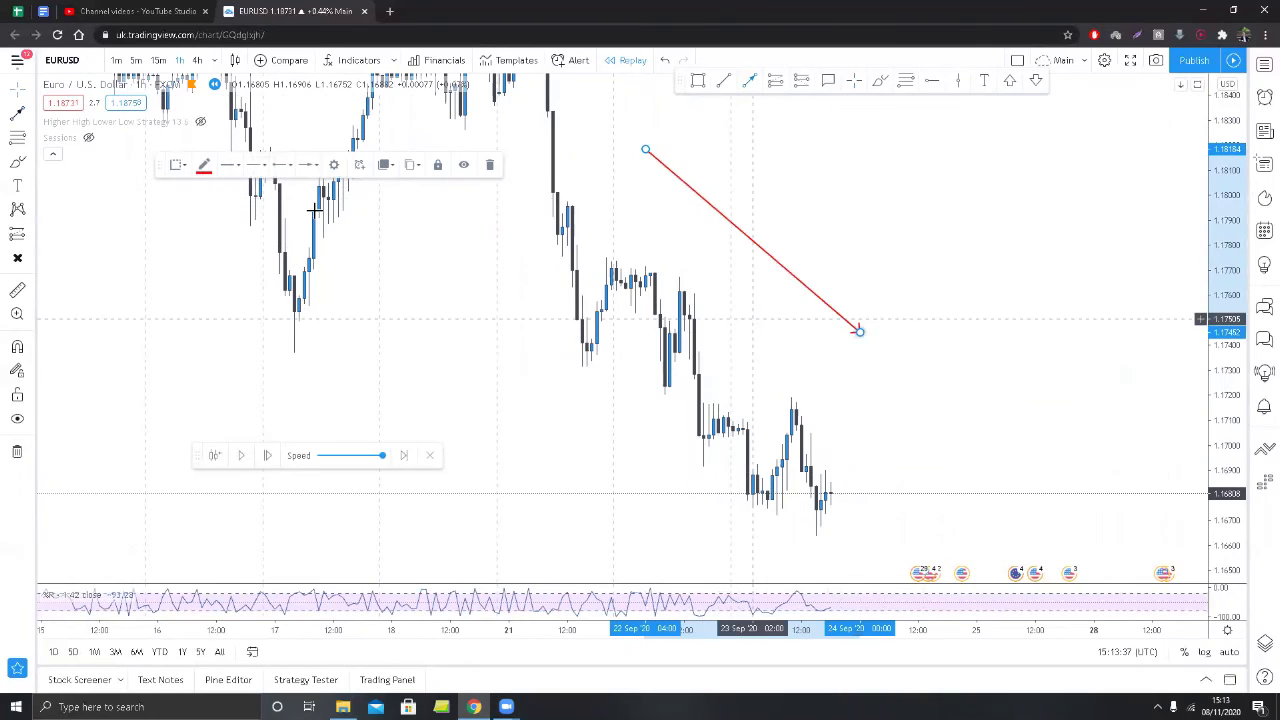
Change the arrow's line colour to black and deselect it.
click(204, 165)
click(209, 187)
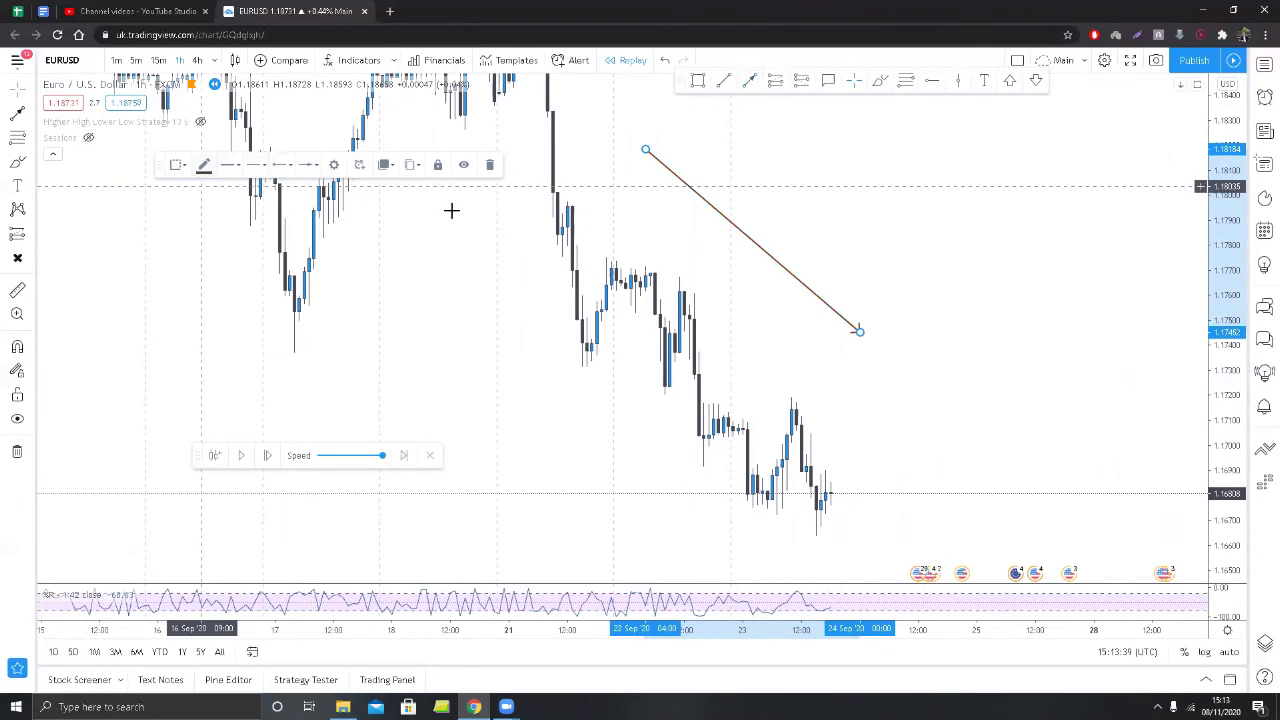
click(890, 205)
Draw a thin rectangle marking the support zone across the 23 September lows, at about 1.1675.
drag(968, 360, 920, 303)
drag(838, 283, 946, 374)
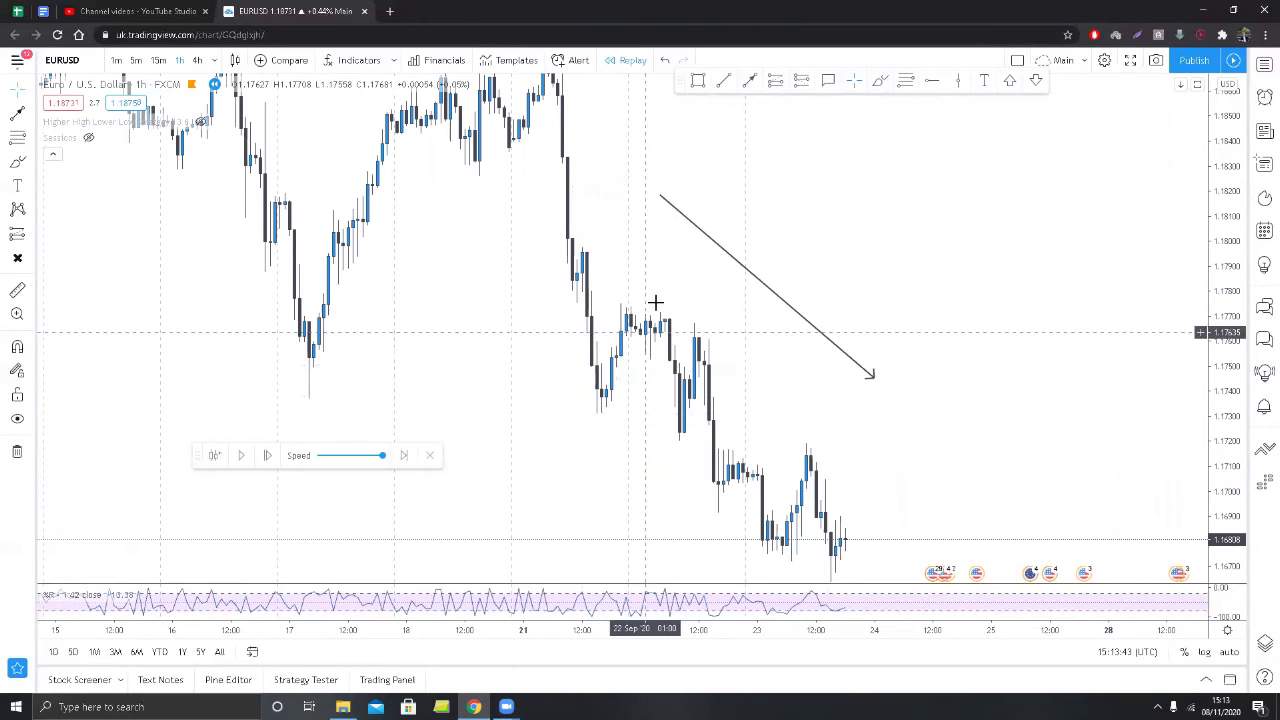
drag(943, 449, 920, 287)
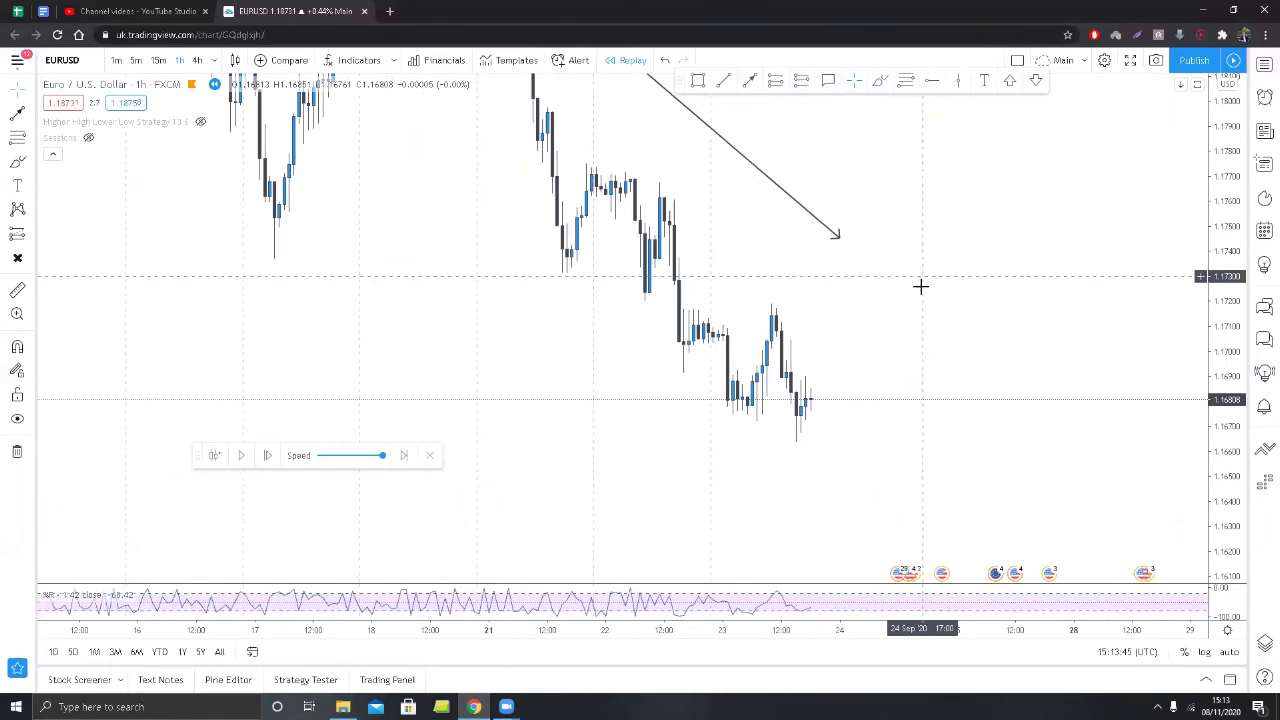
drag(963, 331, 946, 349)
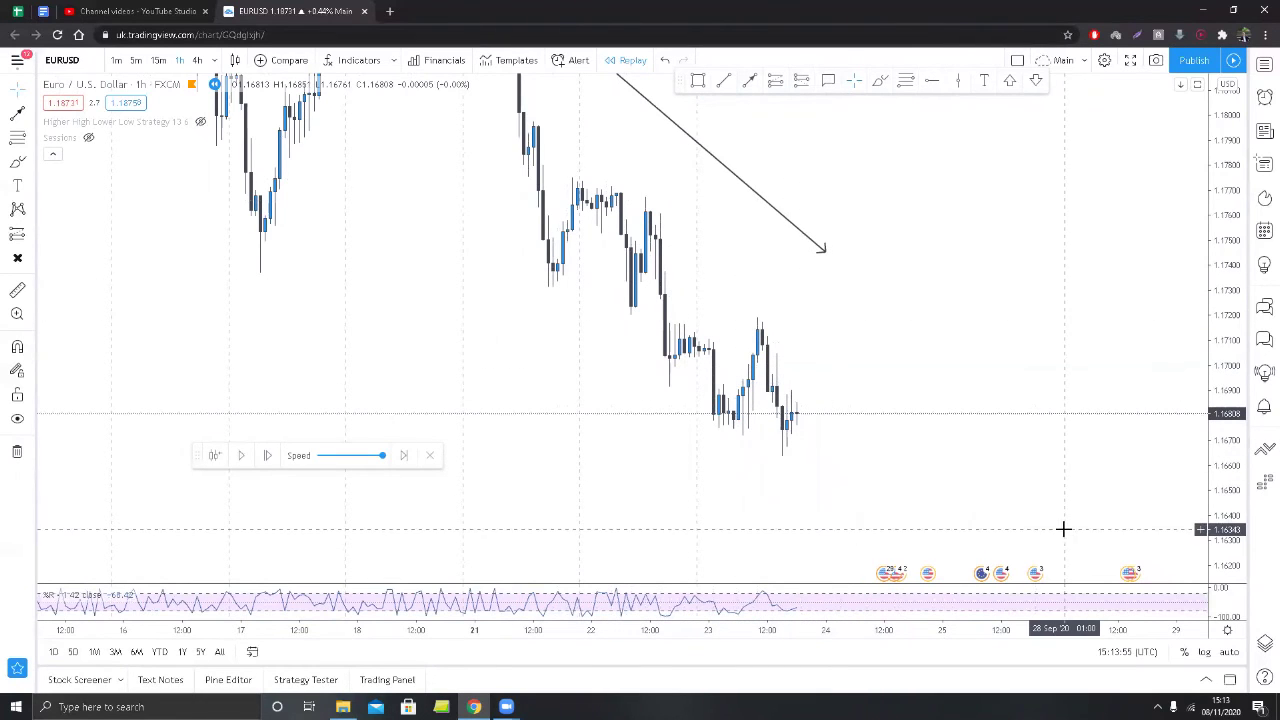
drag(931, 341, 950, 353)
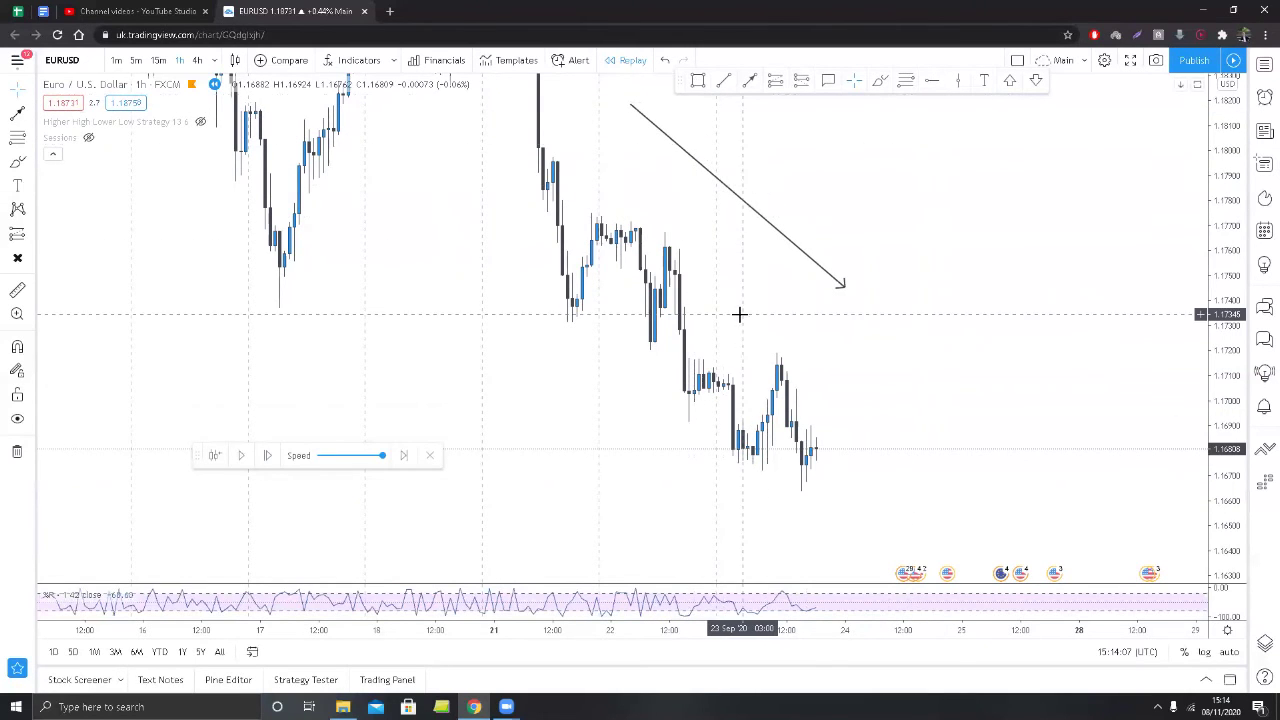
click(698, 82)
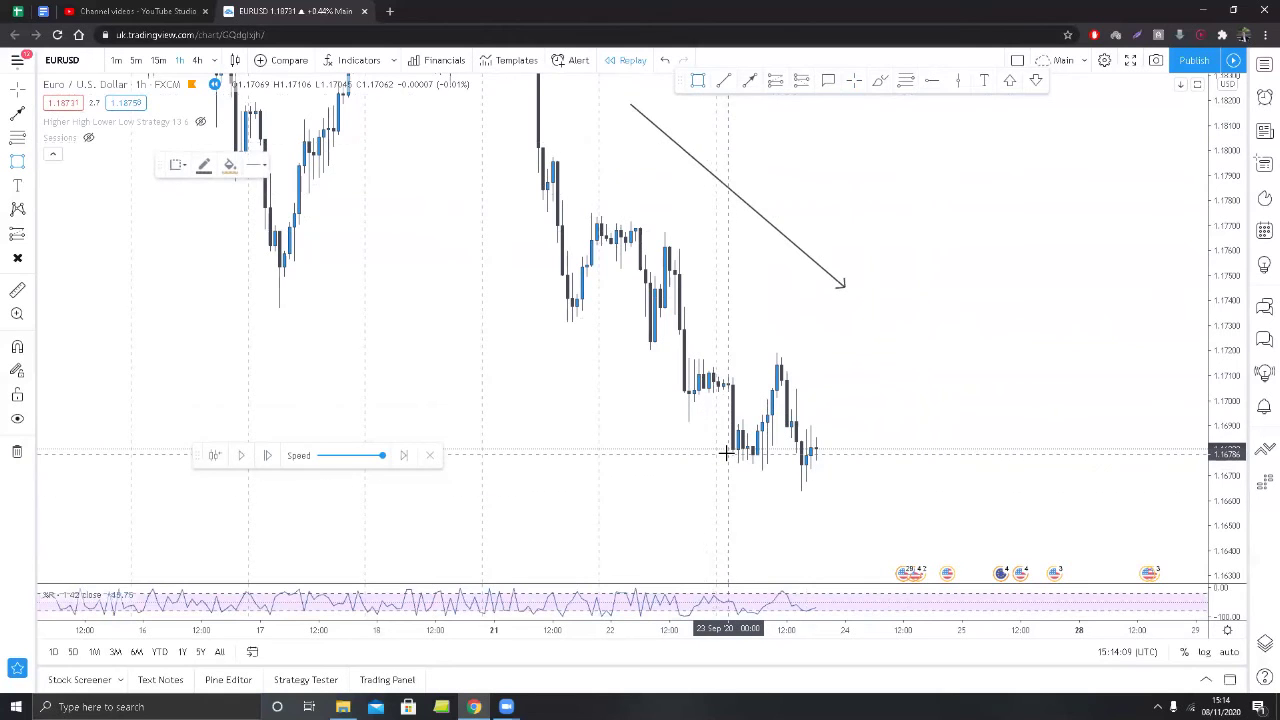
drag(724, 456, 850, 461)
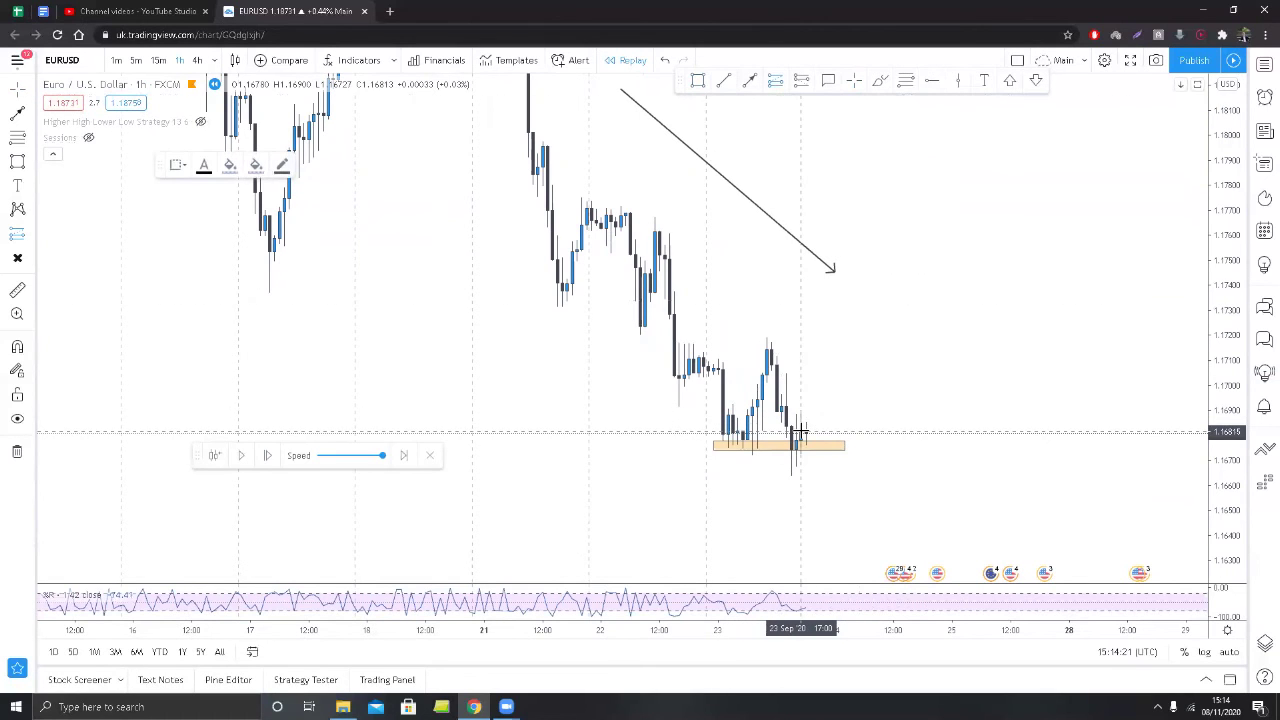
Try a long position at the support zone with entry 1.16815, stop 1.16599 and target 1.17667, and delete it.
click(800, 432)
drag(801, 548, 800, 486)
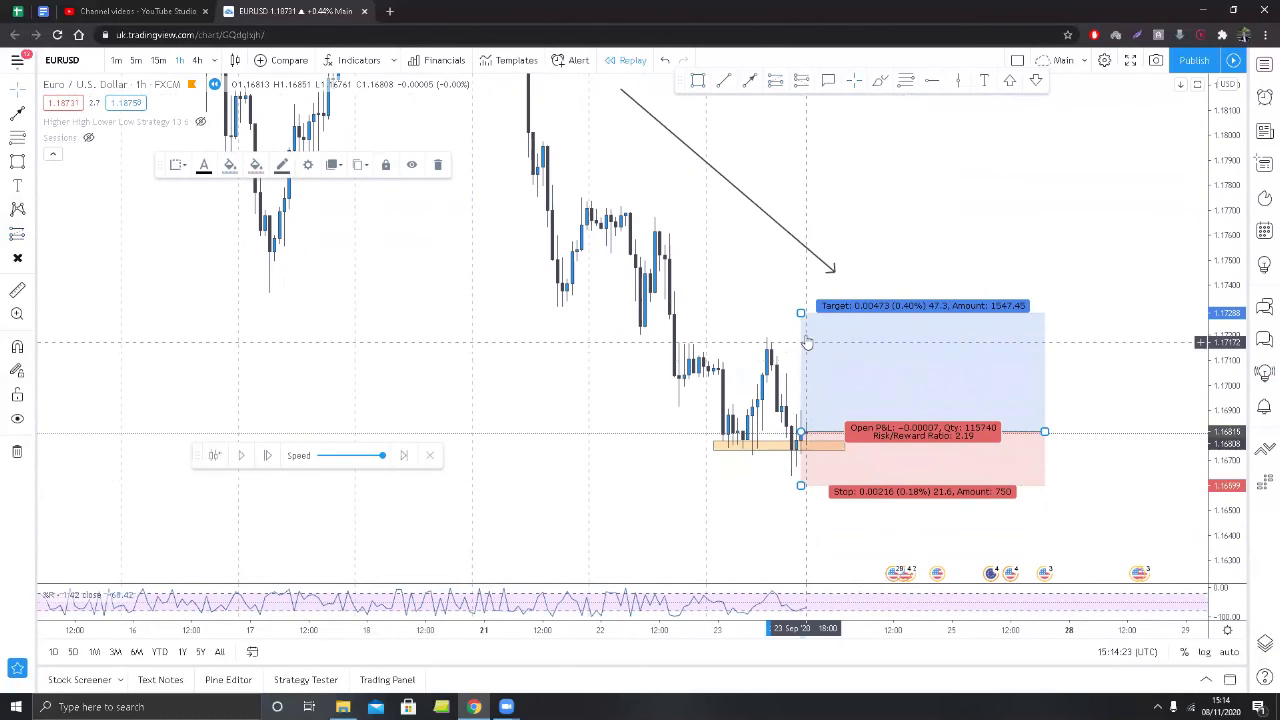
drag(800, 313, 801, 219)
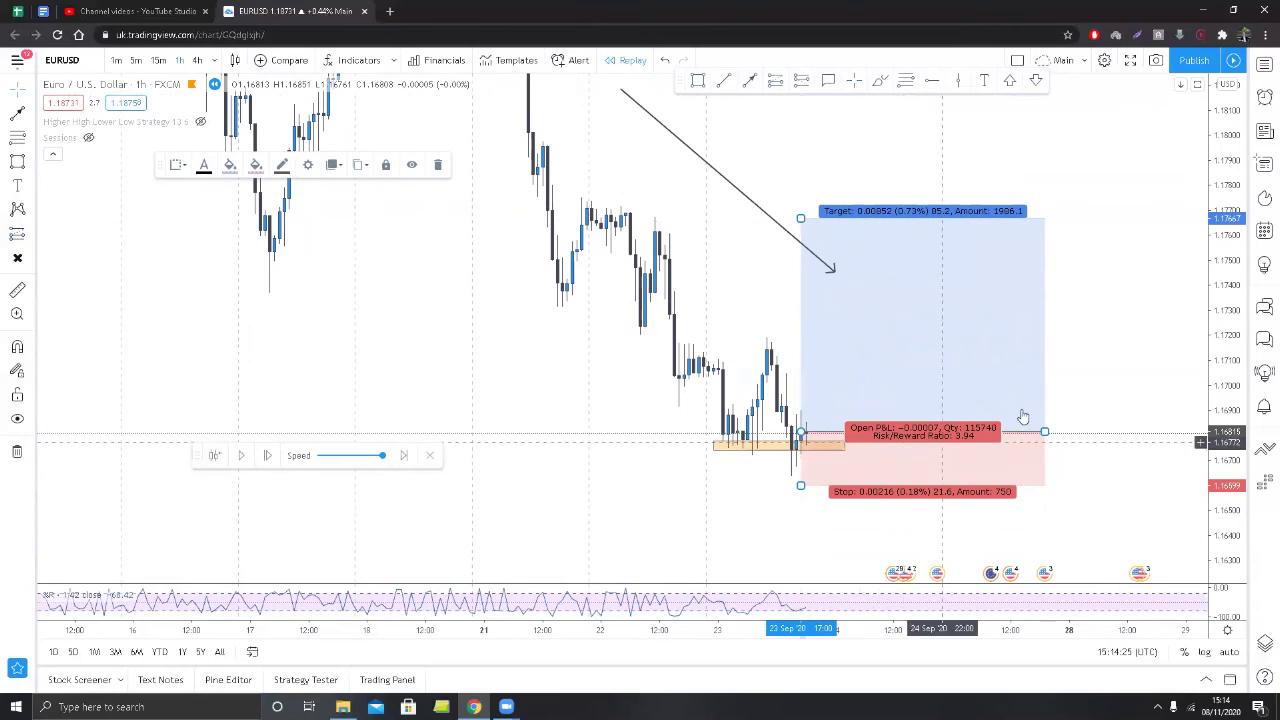
key(Delete)
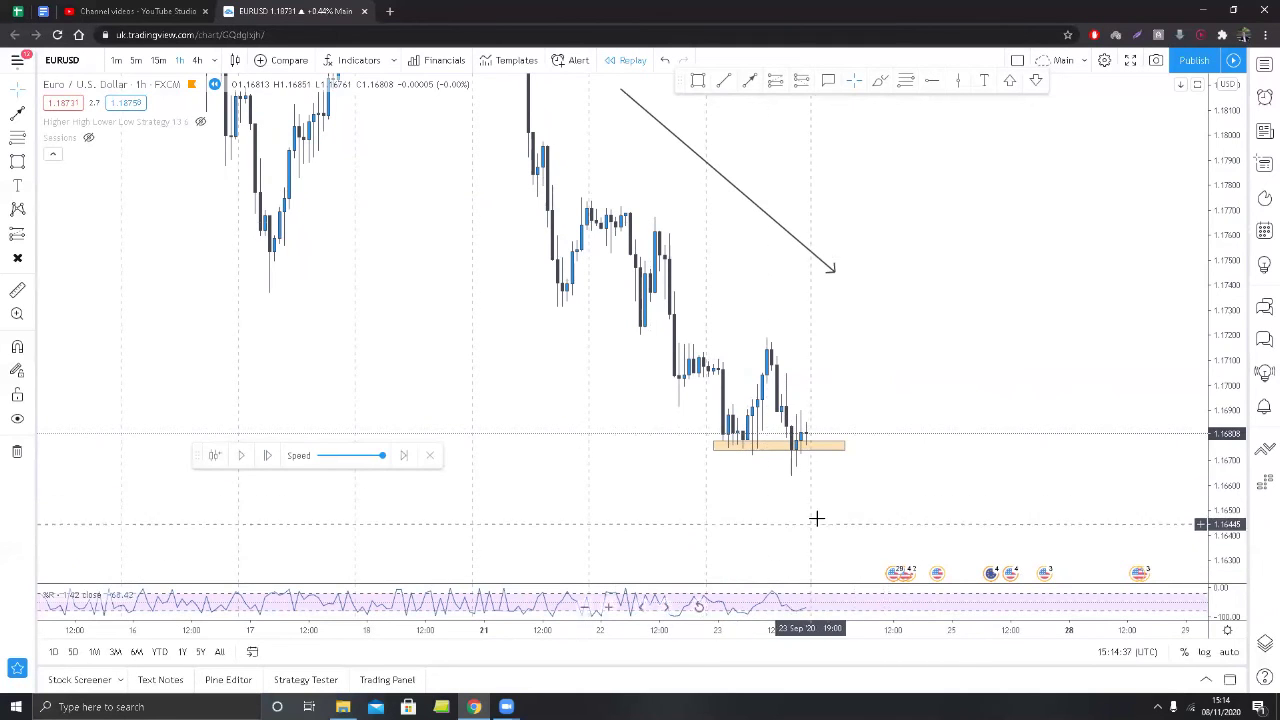
Advance the replay candle by candle into the early hours of 24 September.
drag(817, 517, 724, 519)
click(270, 457)
click(270, 457)
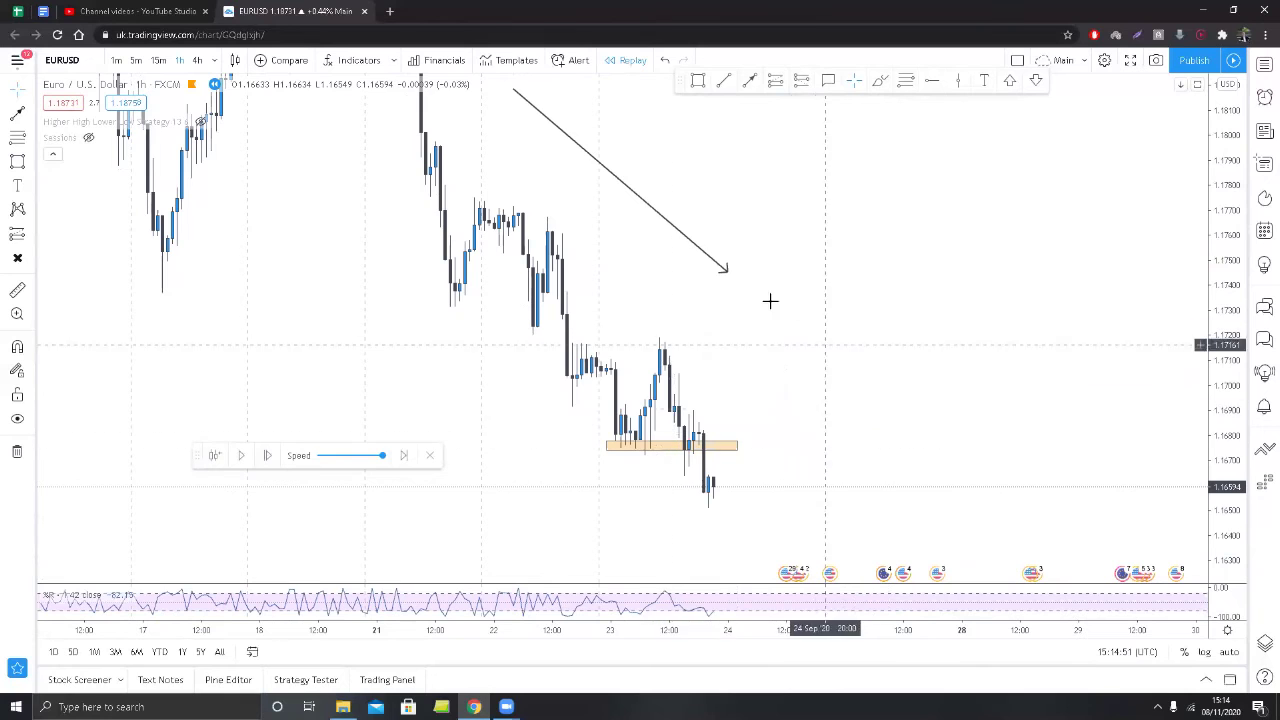
drag(860, 391, 846, 366)
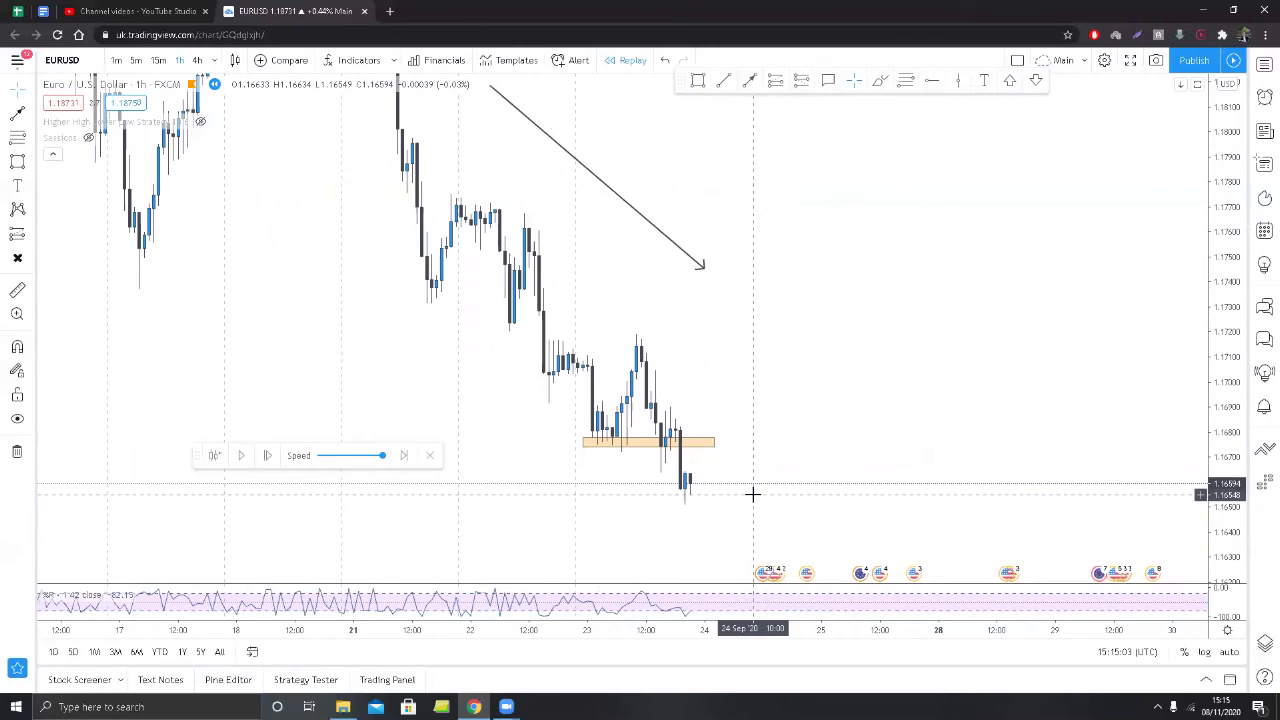
click(267, 457)
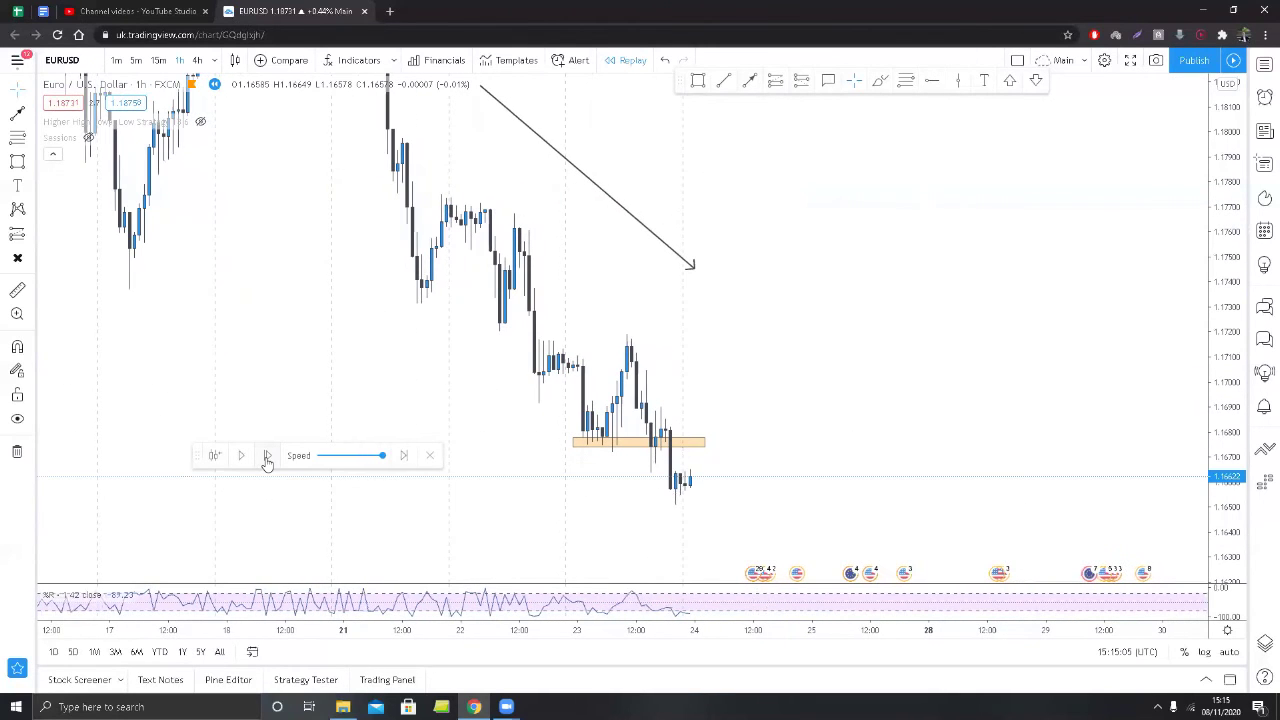
click(267, 457)
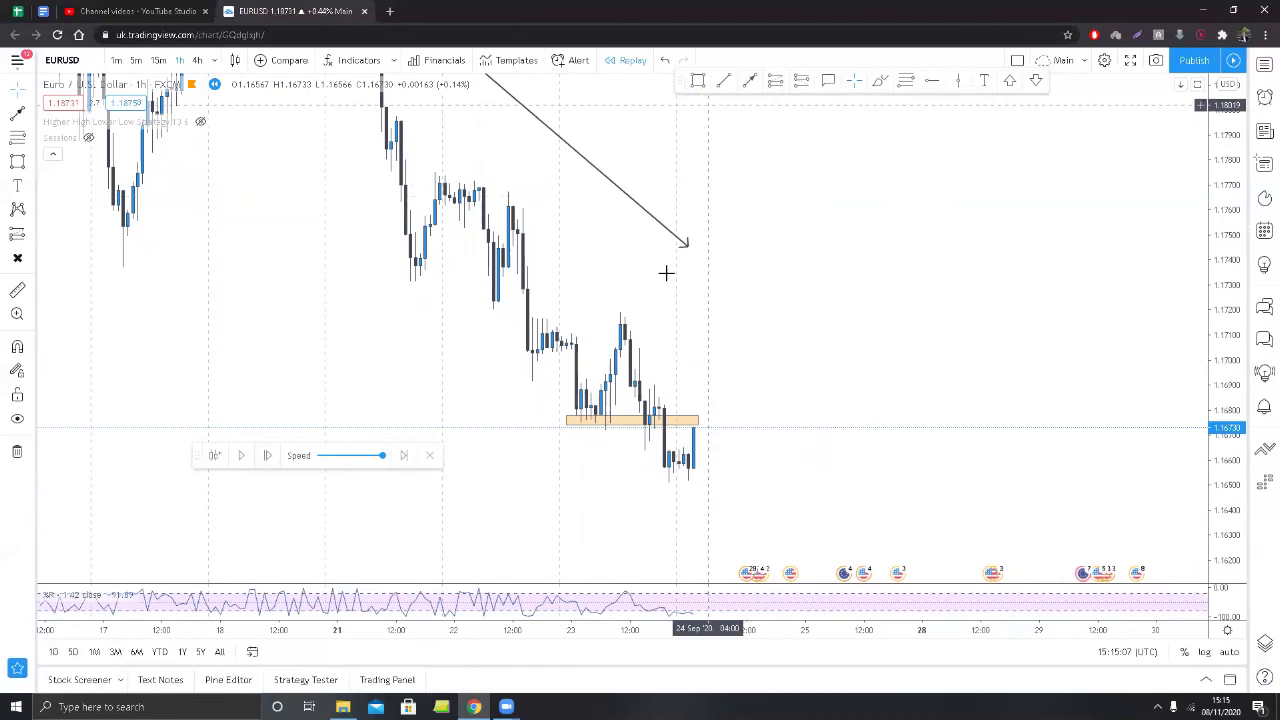
Move the support rectangle down to the newest lows, at about 1.1655, and deselect it.
drag(687, 428, 742, 479)
click(743, 408)
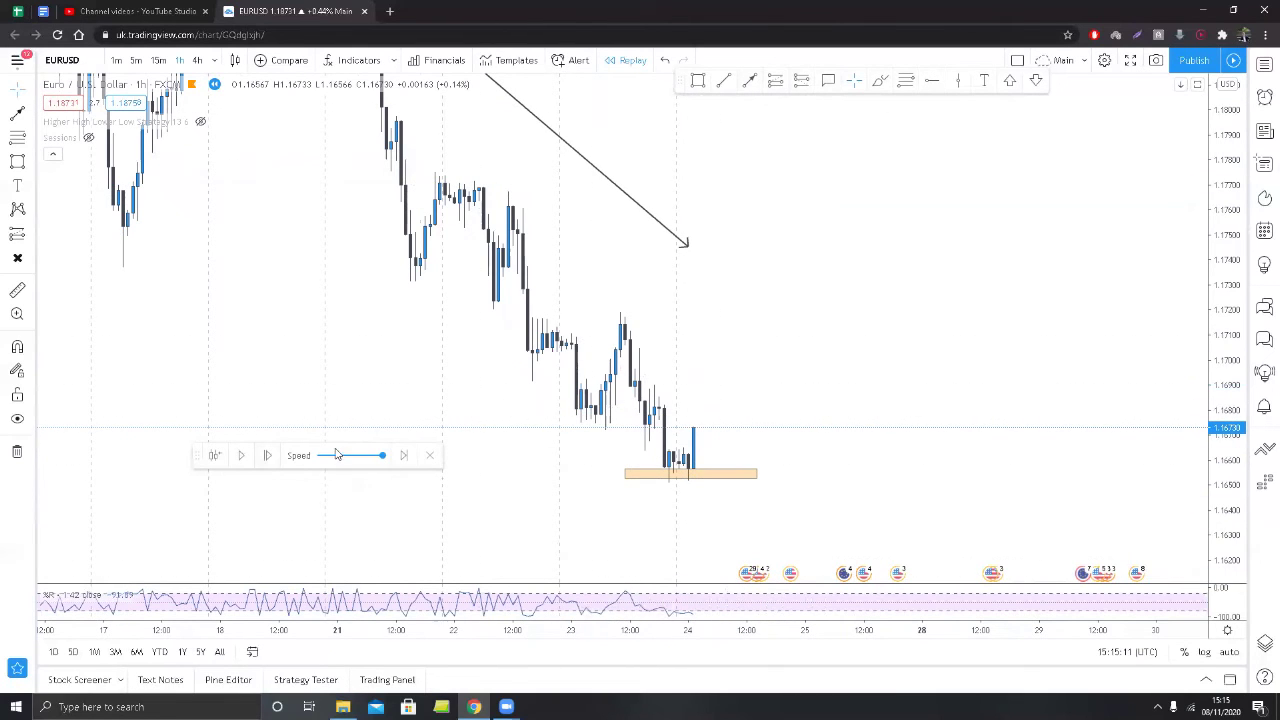
Advance the replay into 24 September, draw a thin zone rectangle from the 23 September lows, and raise it to about 1.1680.
click(266, 461)
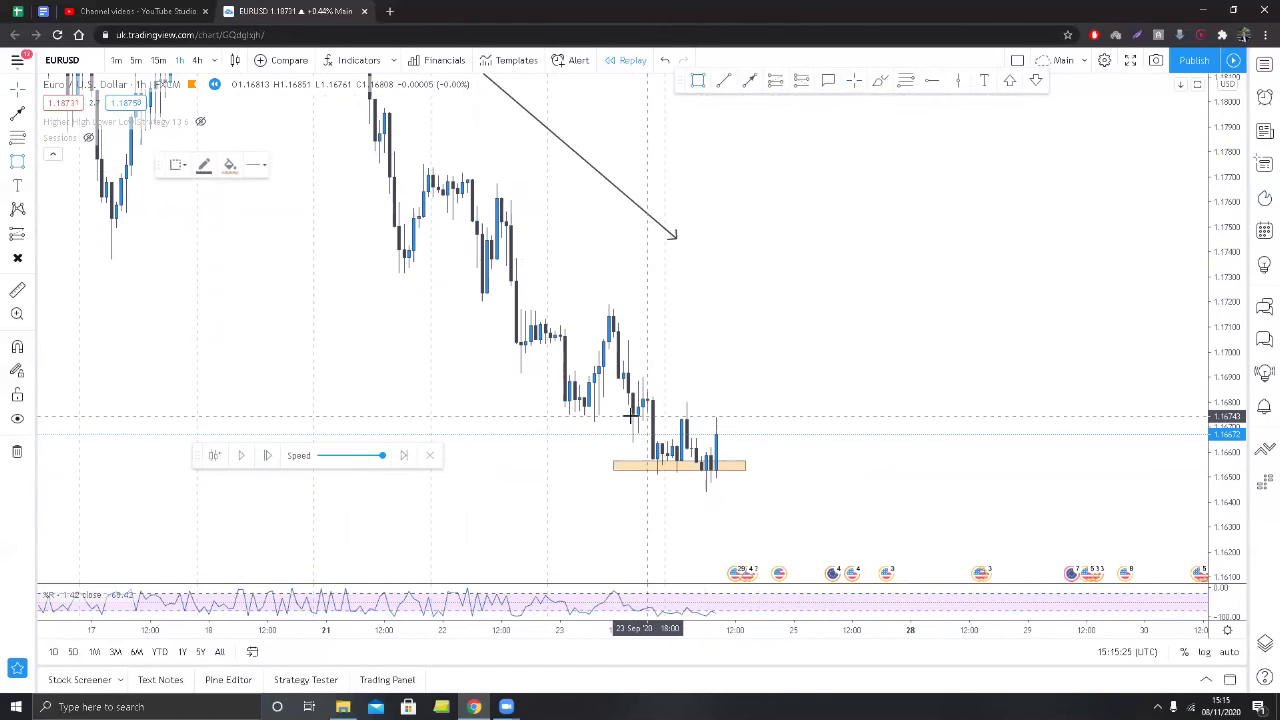
drag(566, 415, 725, 432)
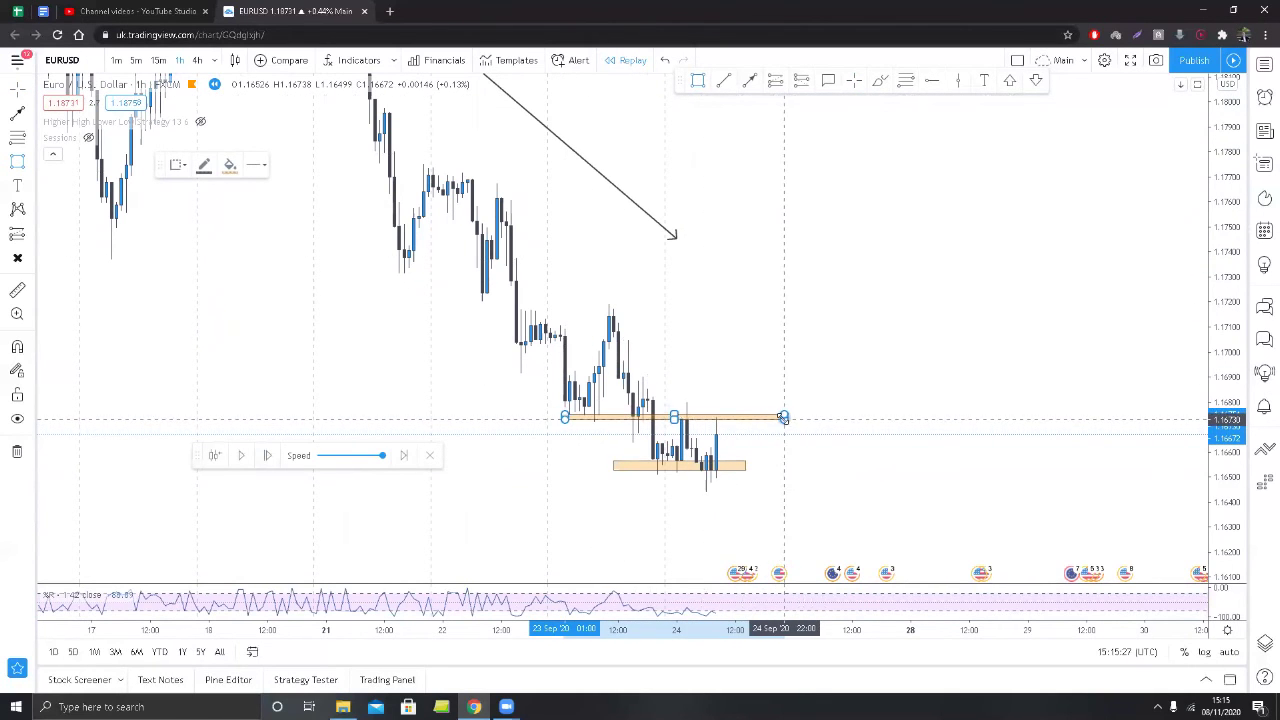
click(708, 465)
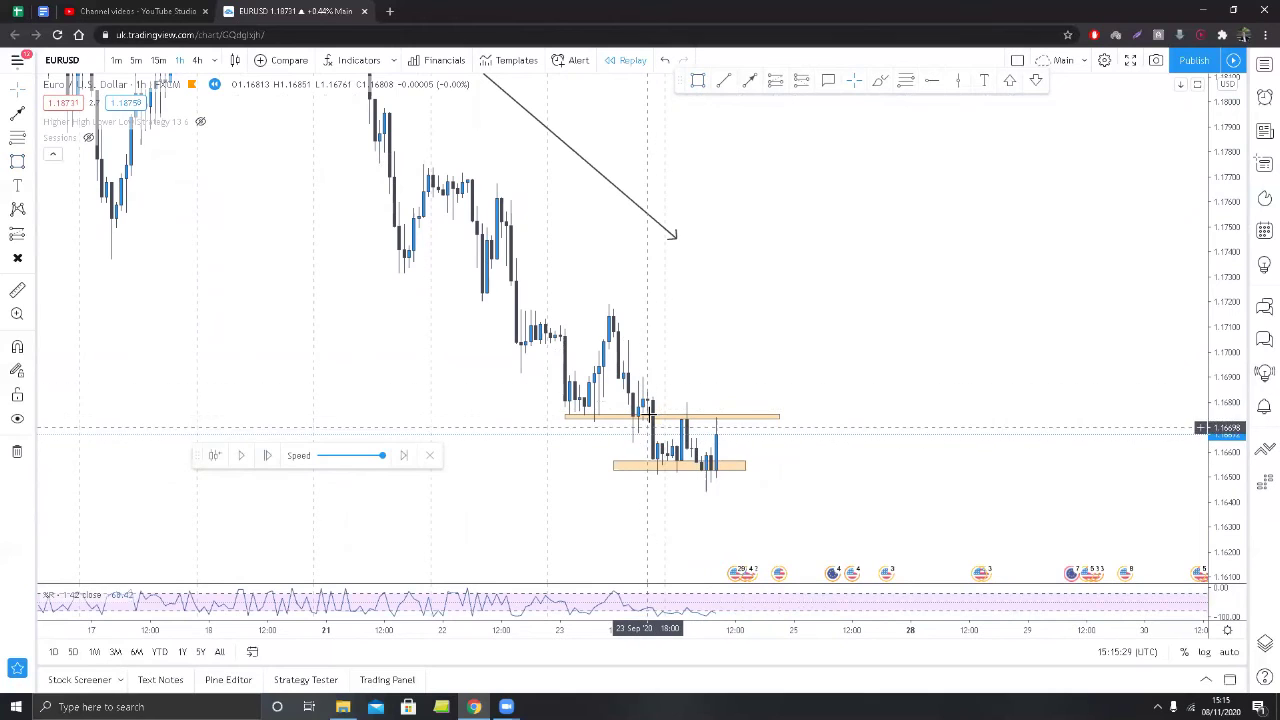
mouse_move(701, 426)
mouse_down()
mouse_move(715, 400)
mouse_move(740, 392)
mouse_move(730, 368)
mouse_move(687, 419)
mouse_move(692, 403)
mouse_up()
click(730, 368)
click(705, 356)
drag(814, 339, 796, 336)
Advance the replay candle by candle into the afternoon of 24 September.
click(268, 455)
click(270, 455)
drag(851, 560, 835, 530)
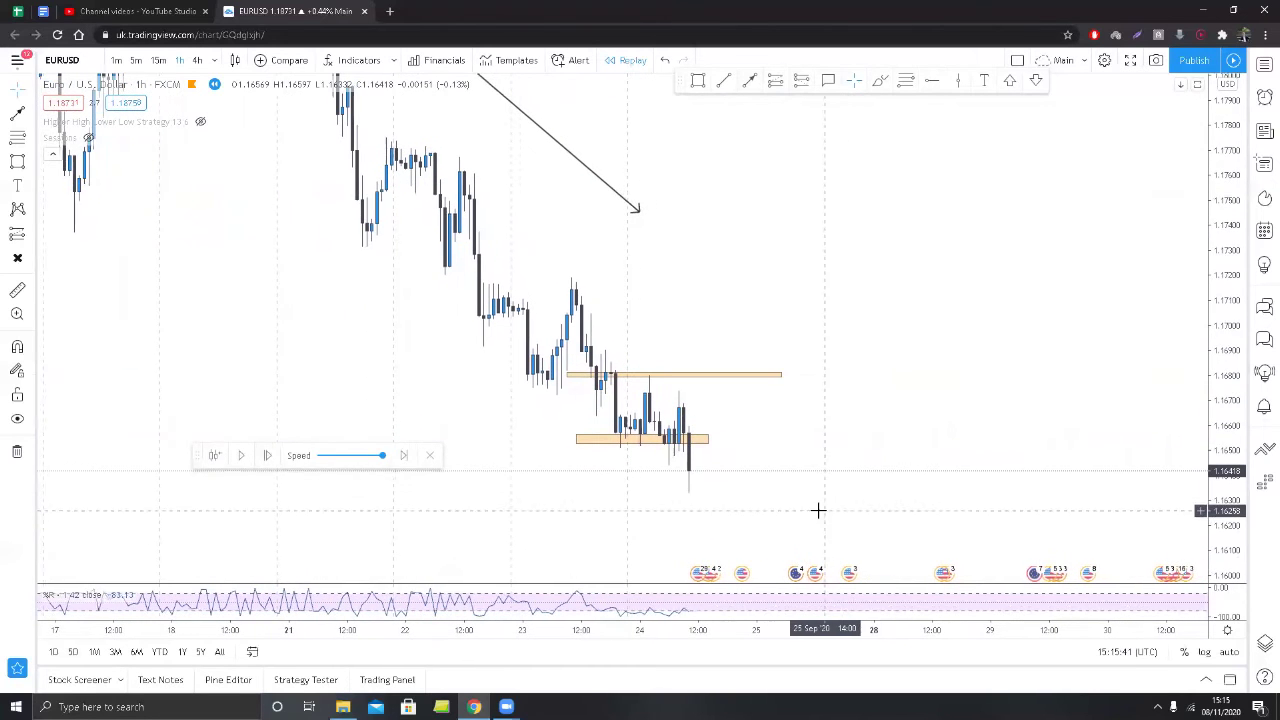
drag(757, 465, 740, 447)
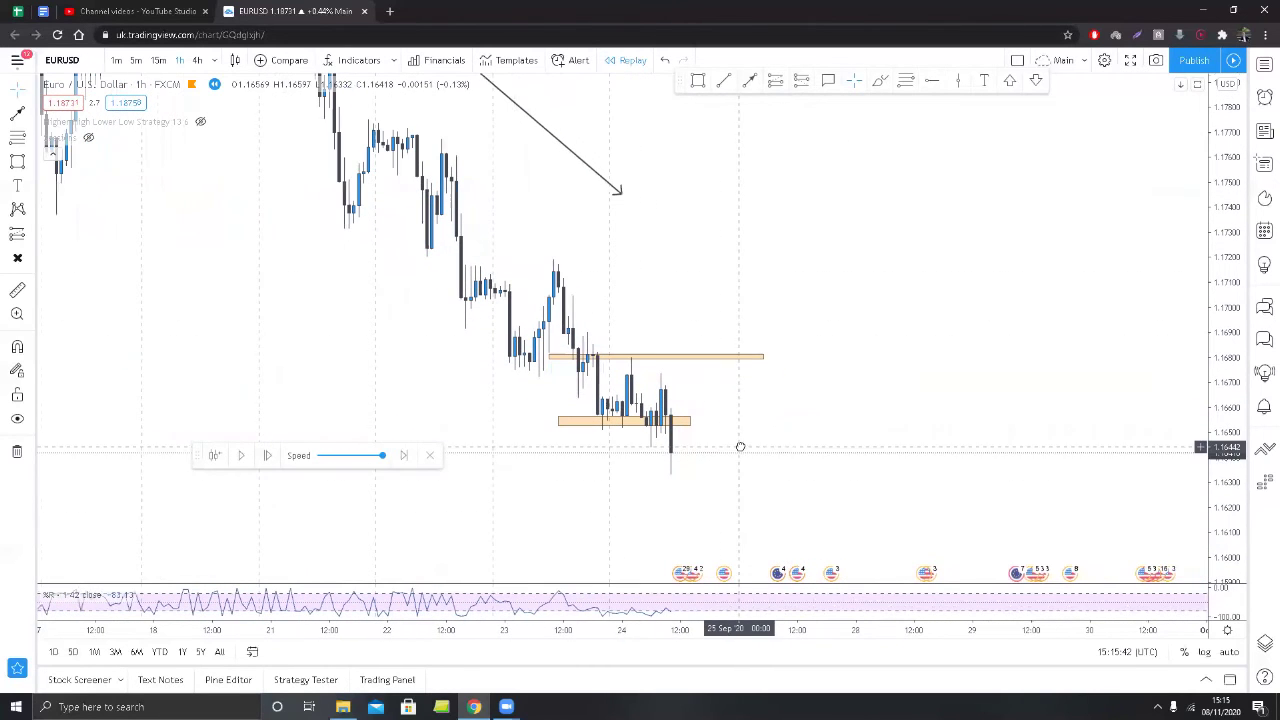
click(267, 455)
click(268, 455)
click(269, 455)
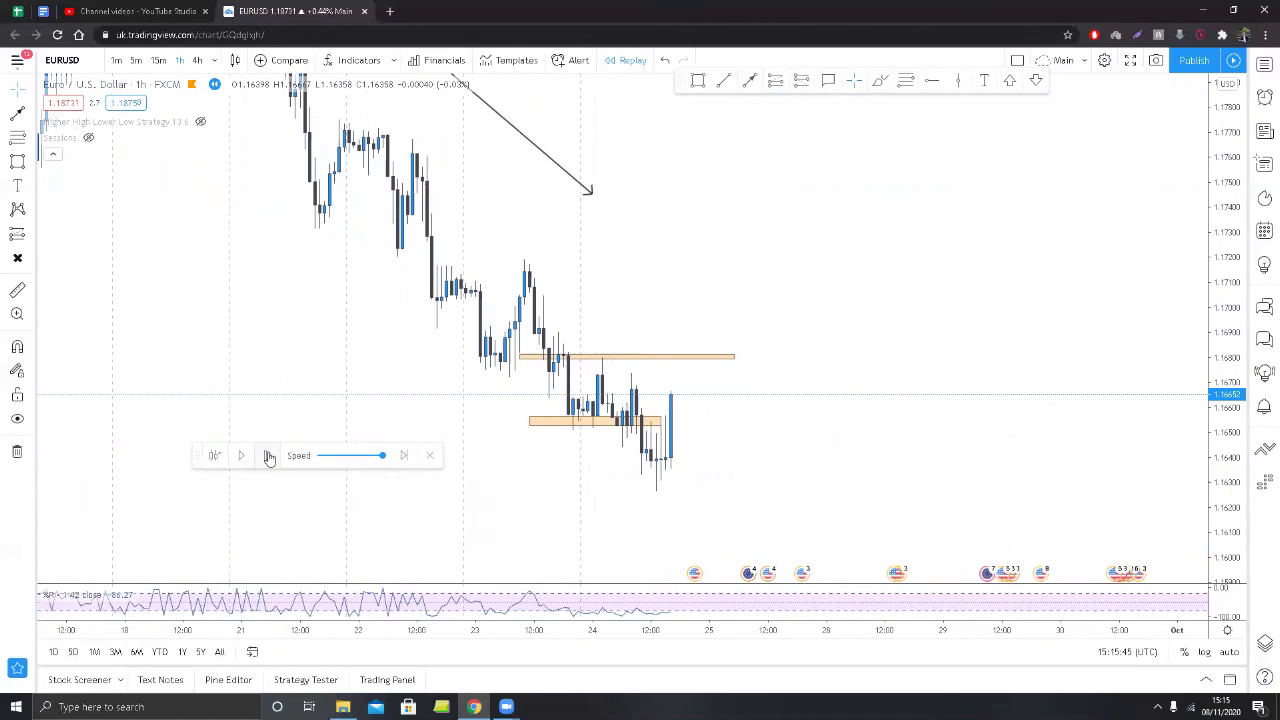
Move the lower support rectangle down to about 1.1650, shift it towards the newest candles, and deselect it.
scroll(760, 480, up, 2)
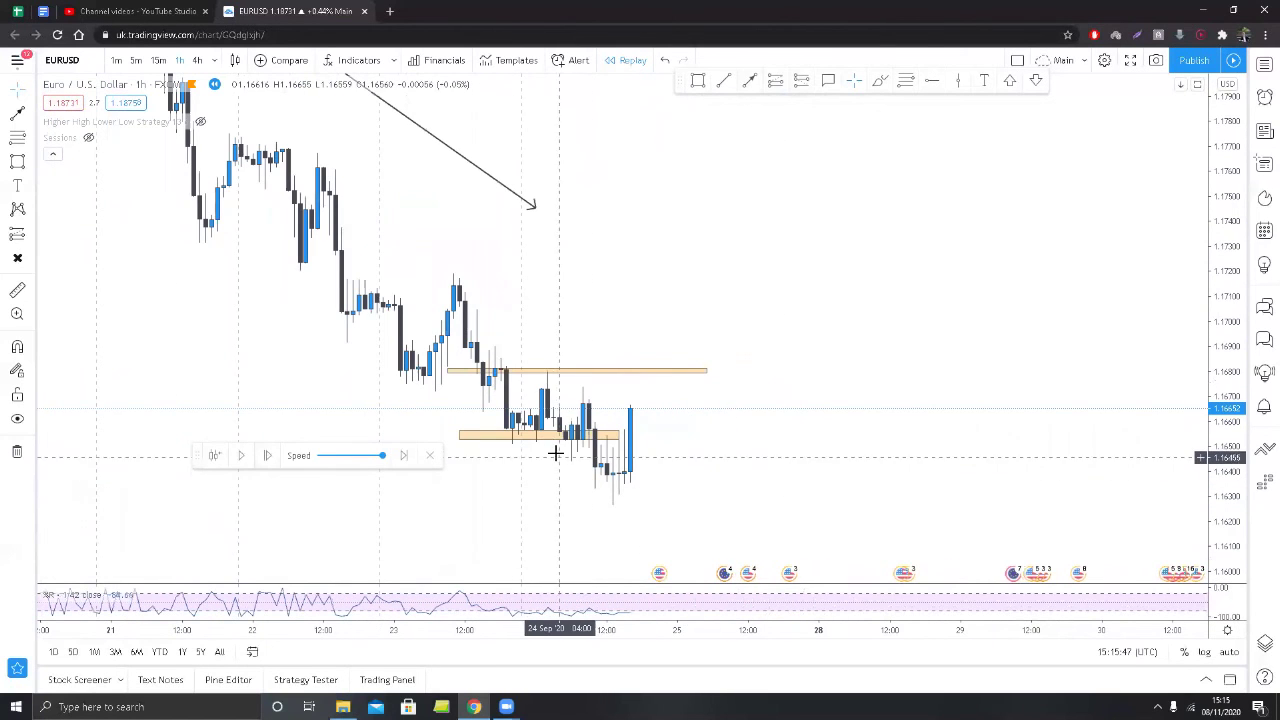
drag(549, 438, 572, 449)
click(760, 463)
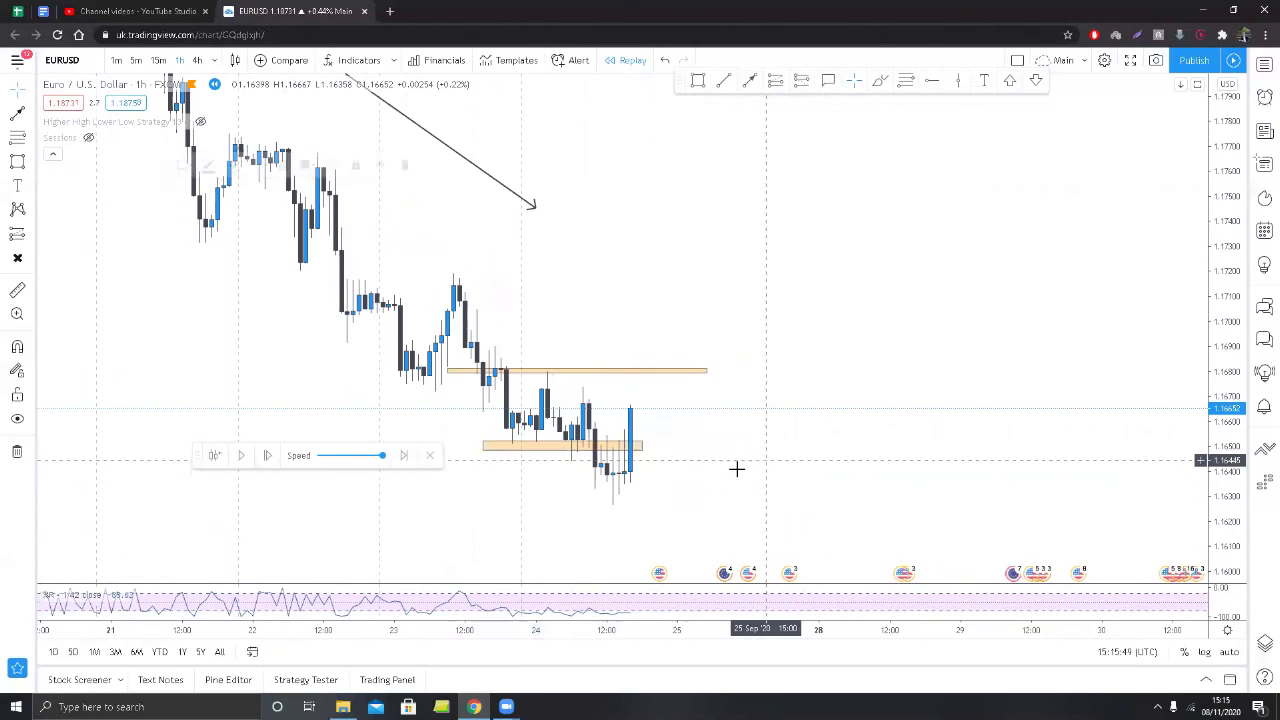
drag(724, 478, 852, 481)
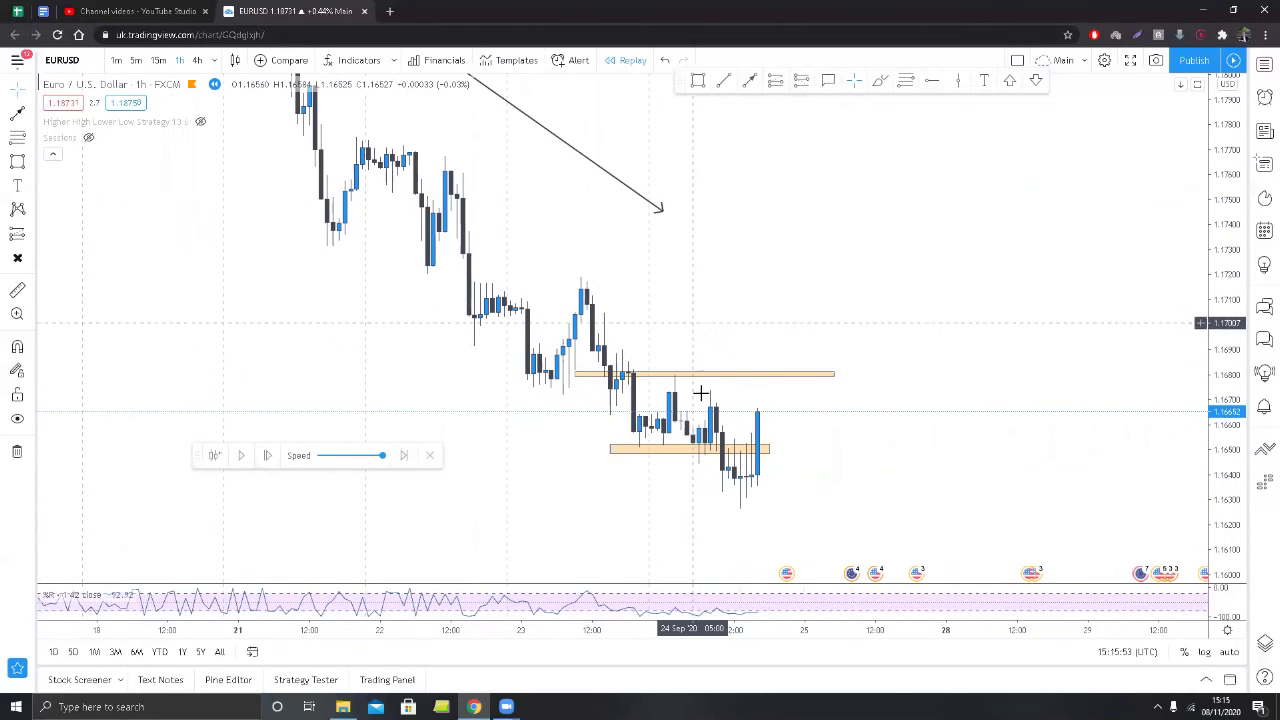
Move the downtrend arrow closer to the latest candles, with its head at about 1.1730.
drag(661, 209, 697, 247)
click(697, 209)
mouse_move(716, 183)
mouse_down()
mouse_move(828, 244)
mouse_move(814, 226)
mouse_up()
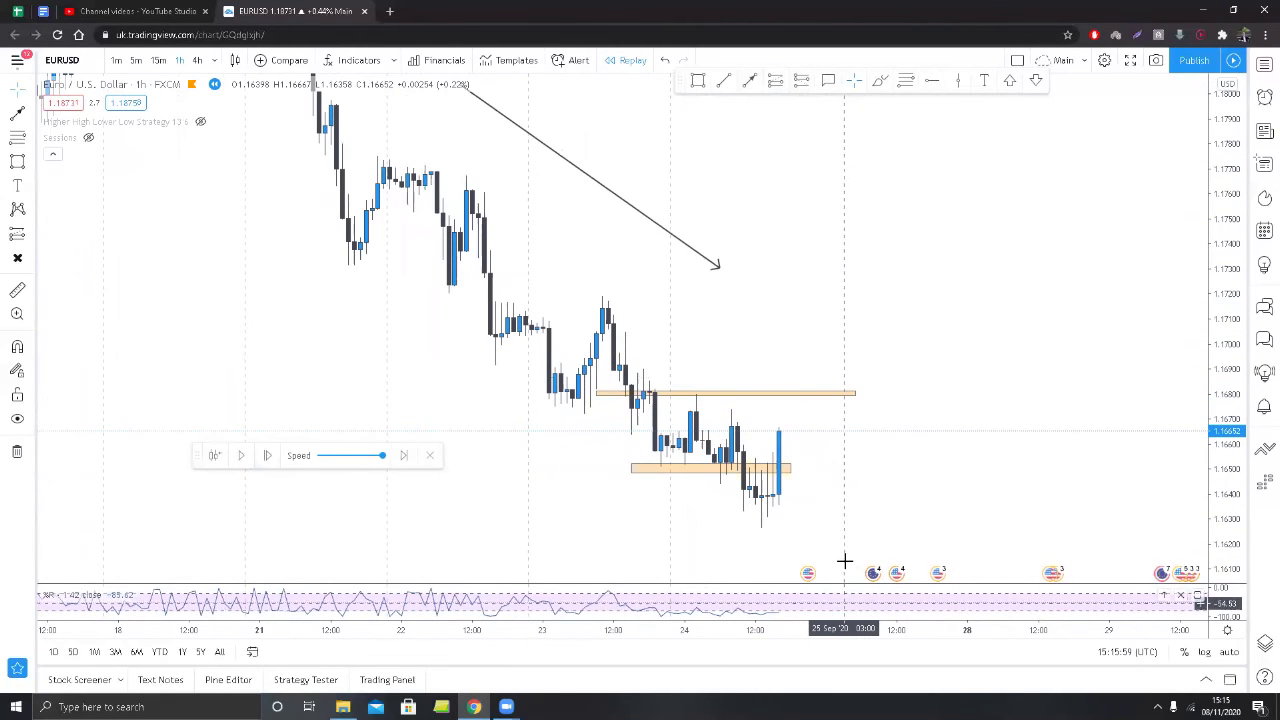
Draw a descending trend line along the swing highs, from 1.17974 on 21 September to 1.16383 on 25 September.
drag(786, 300, 786, 323)
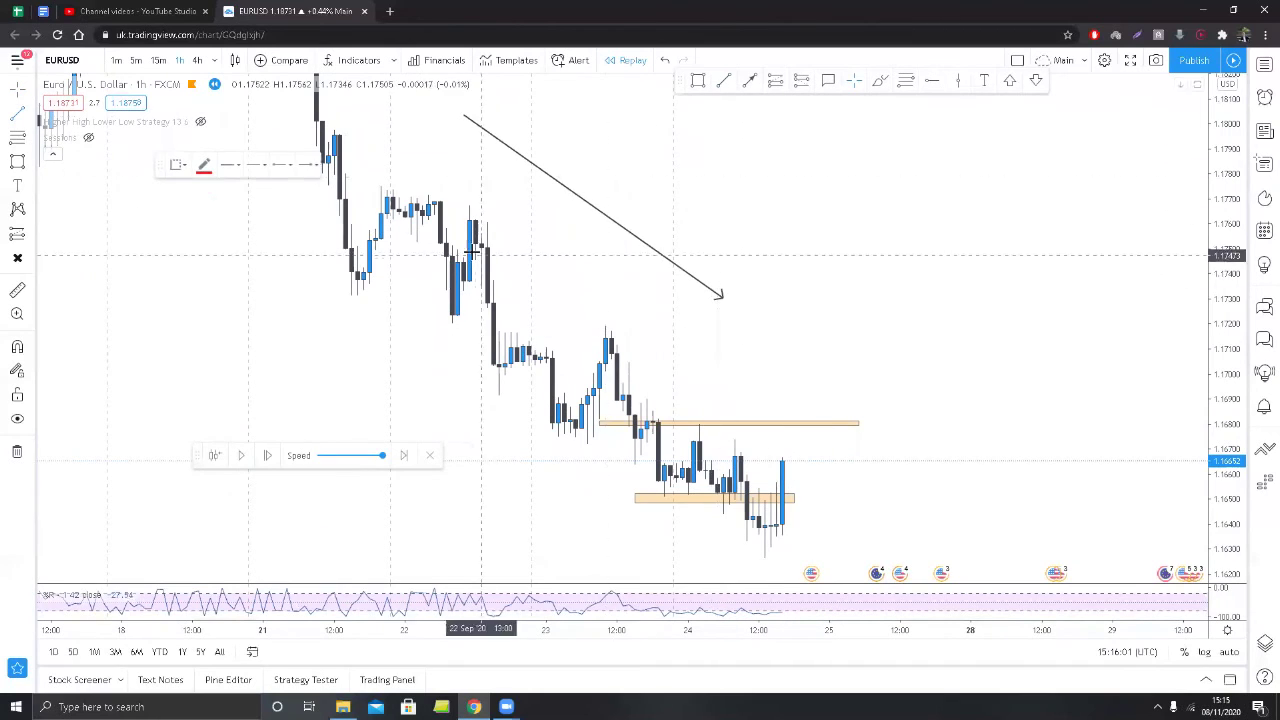
click(335, 130)
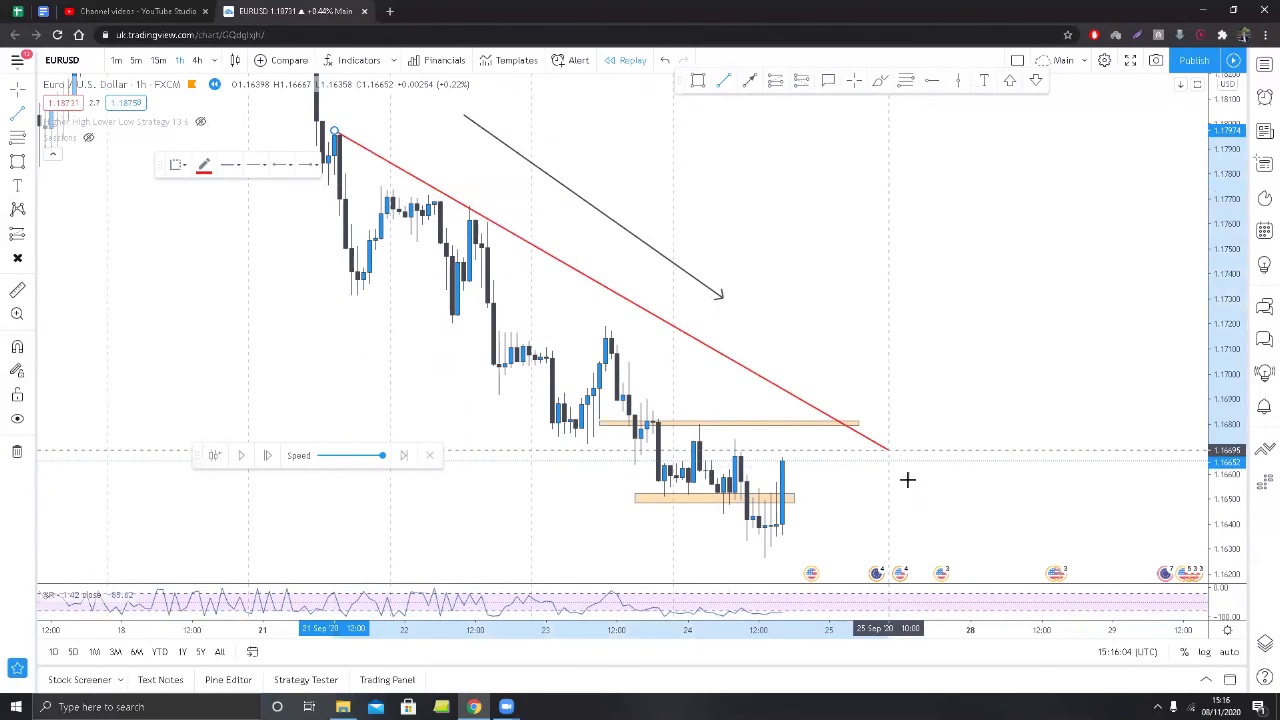
click(893, 527)
Recolour the descending trend line black, adjust its lower end slightly downwards, and deselect it.
click(205, 166)
click(217, 187)
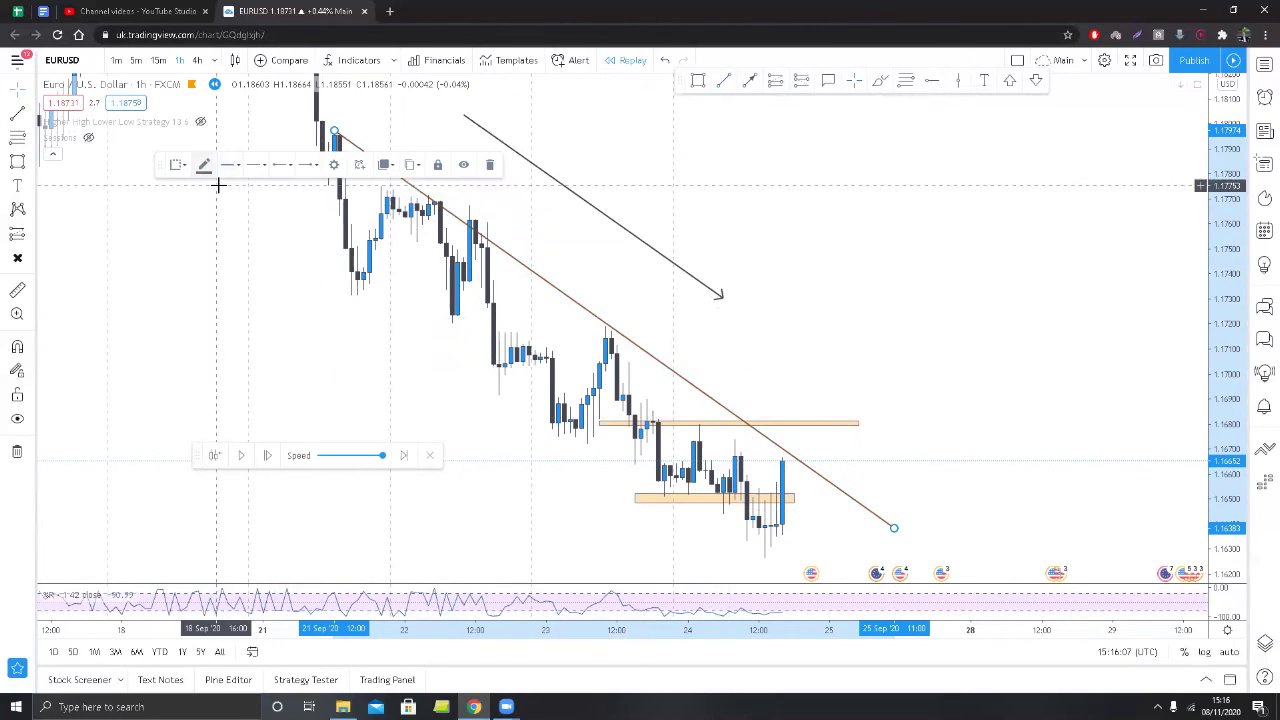
click(789, 371)
drag(798, 338, 788, 312)
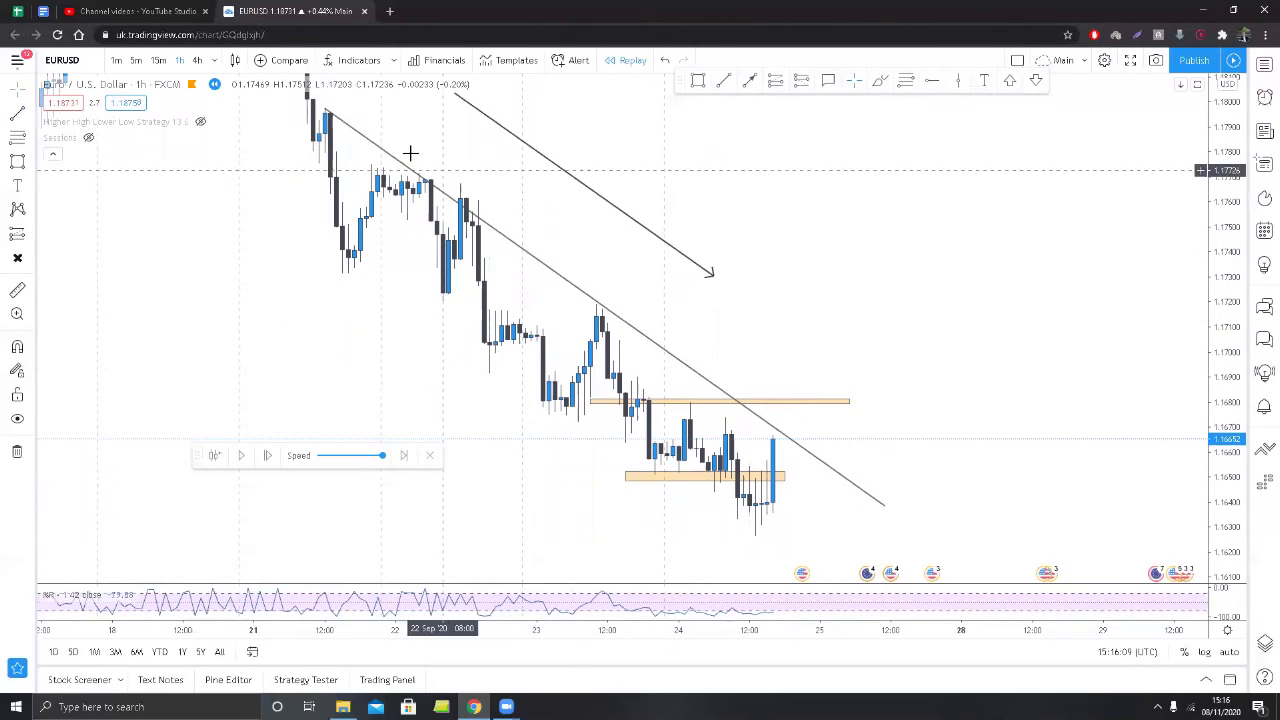
click(885, 510)
click(843, 320)
Draw a second trend line beneath the lows, from about 1.1677 on 23 September to about 1.1625 on 24 September.
click(725, 80)
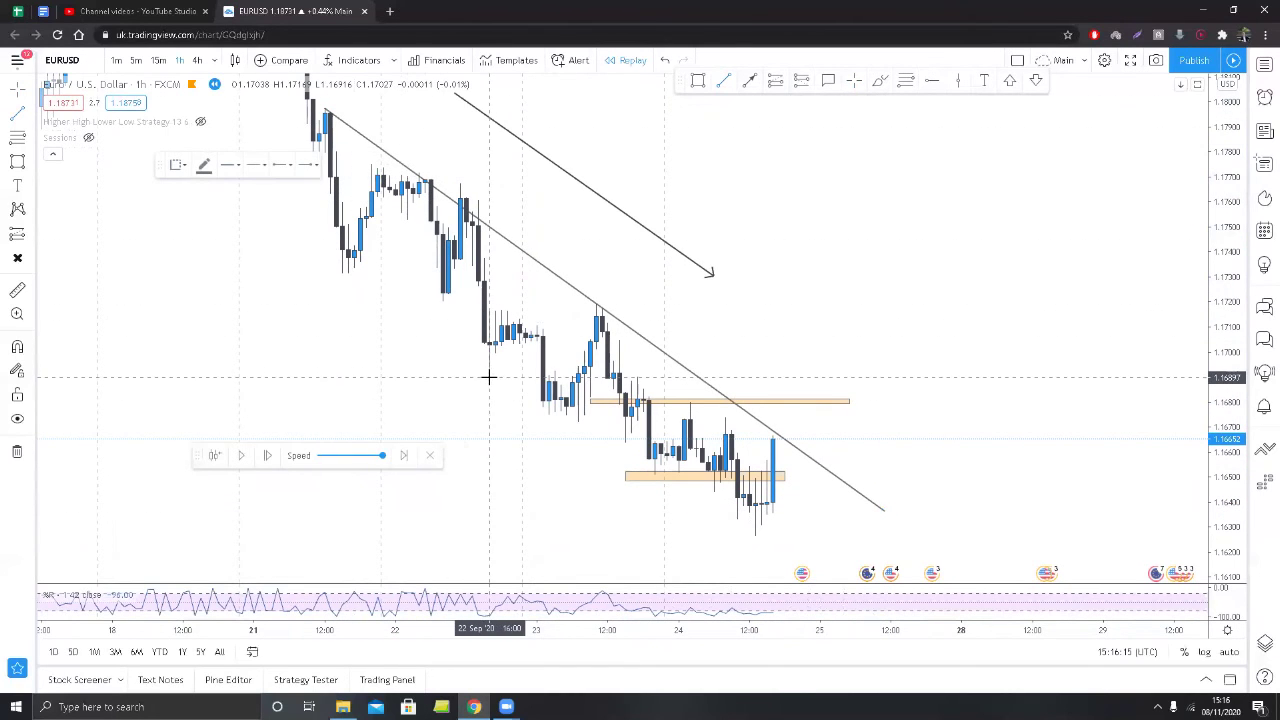
click(544, 415)
click(770, 538)
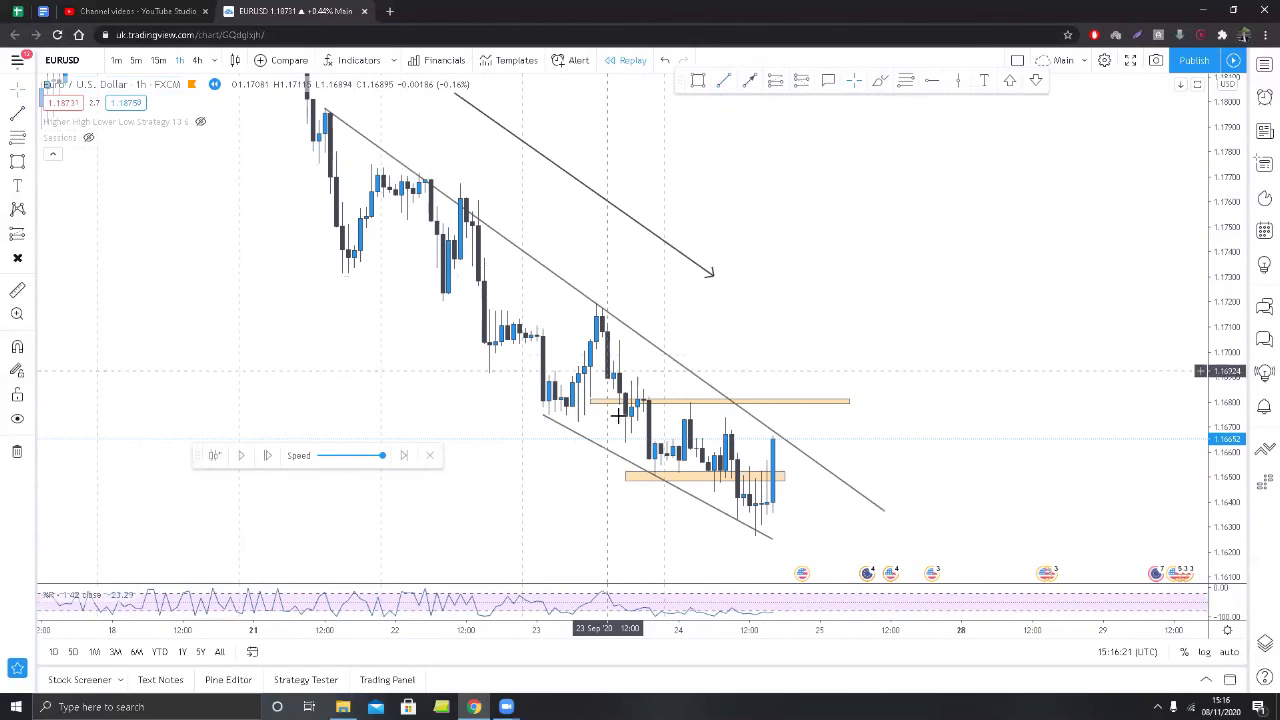
click(543, 414)
drag(542, 414, 537, 409)
click(727, 334)
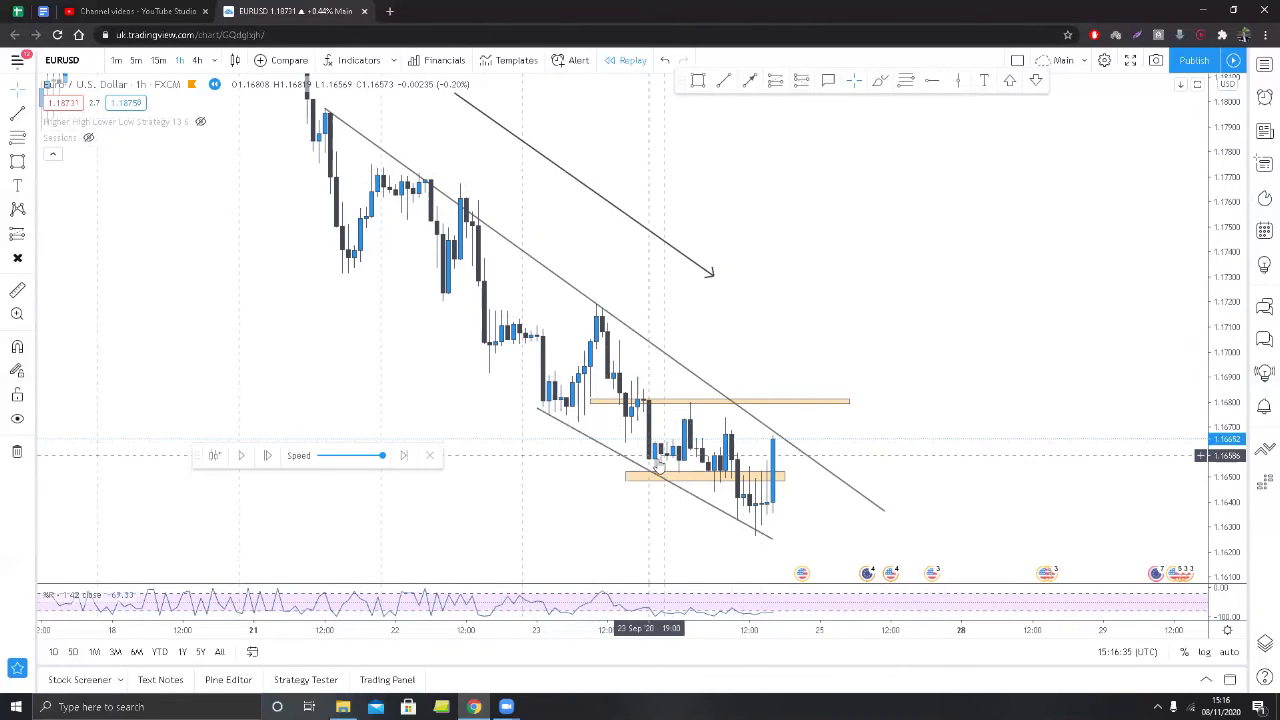
Delete both trend lines, the one beneath the lows and the one along the swing highs.
click(597, 445)
key(Delete)
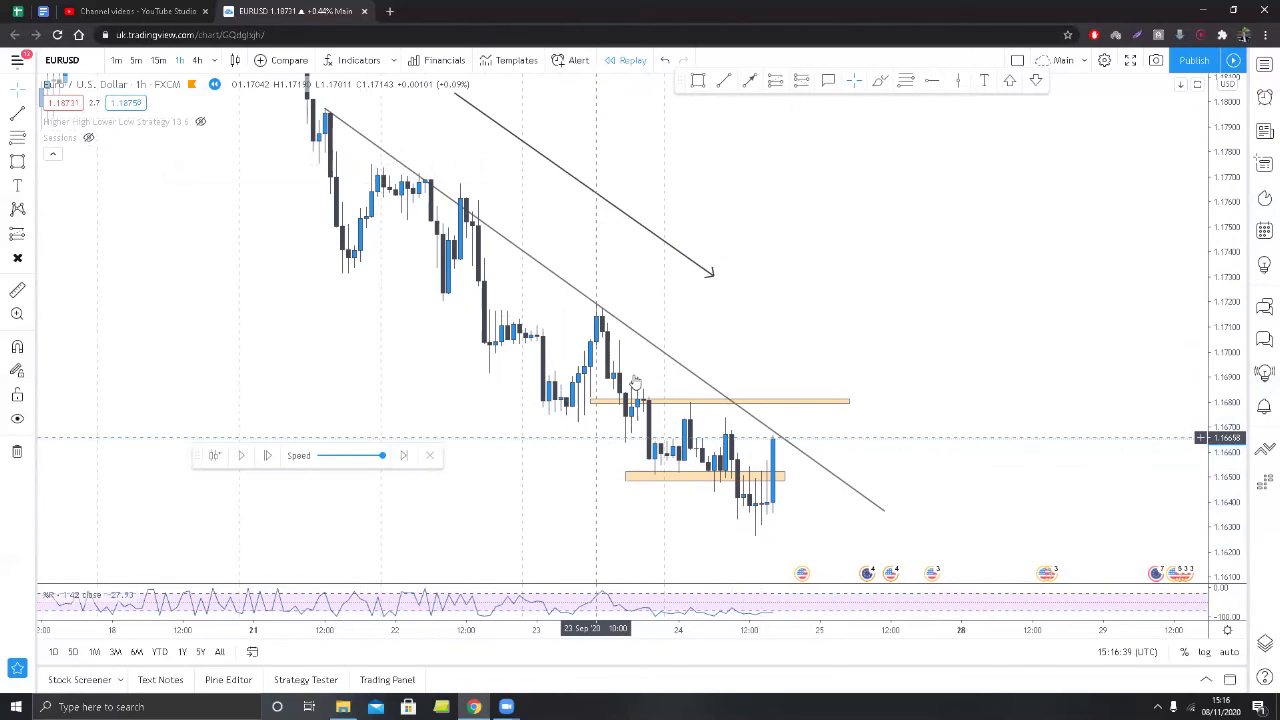
click(656, 350)
key(Delete)
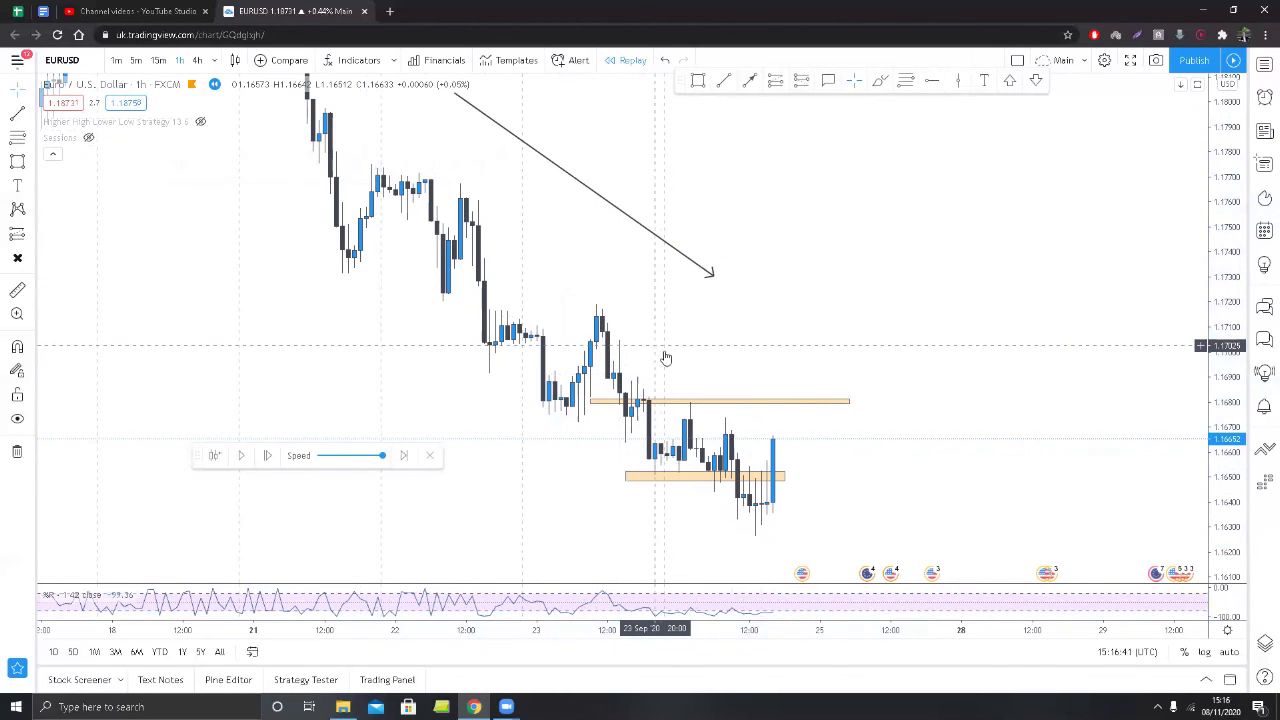
Measure the price drop from the 22 September swing high to the low that follows it.
drag(708, 521, 691, 489)
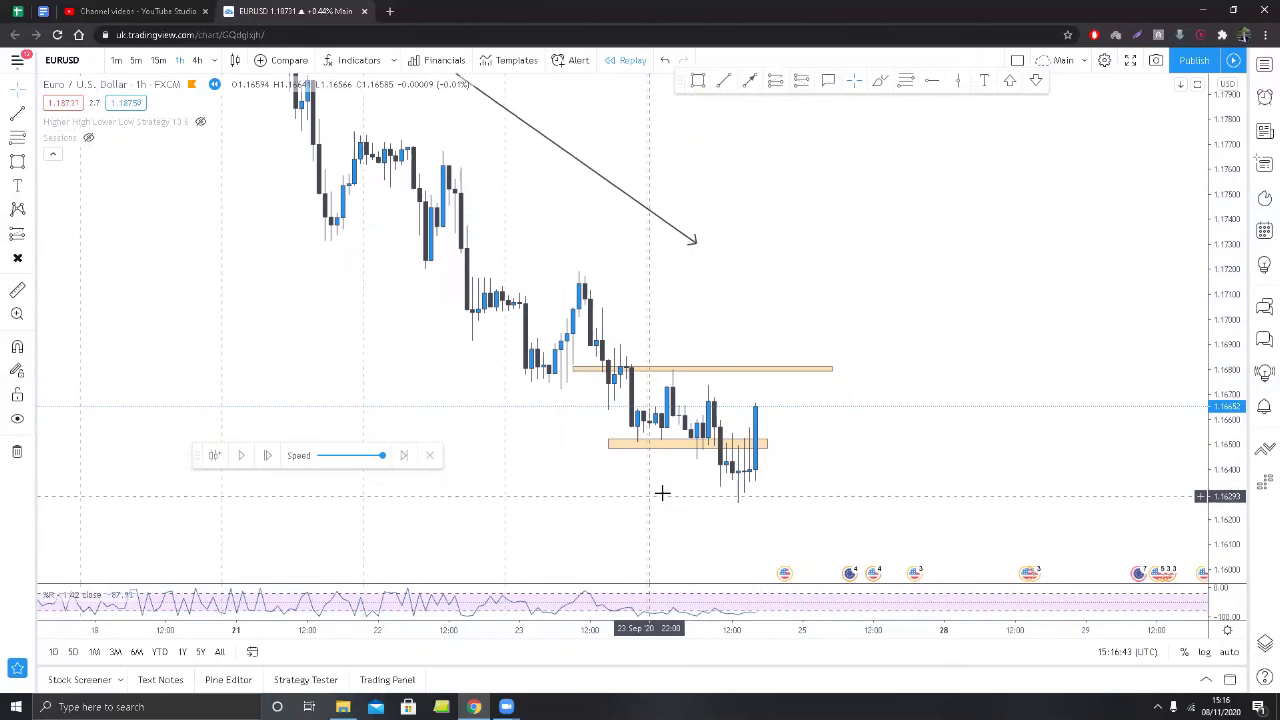
scroll(648, 495, up, 2)
click(17, 288)
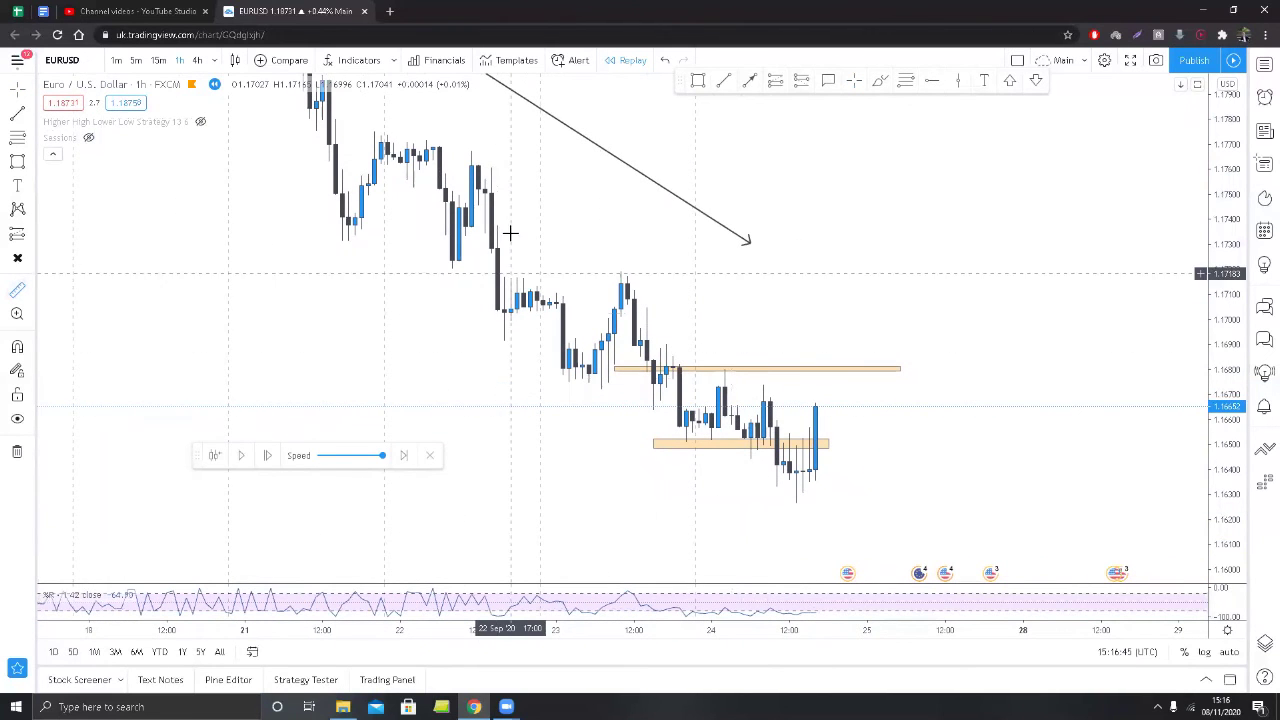
click(463, 150)
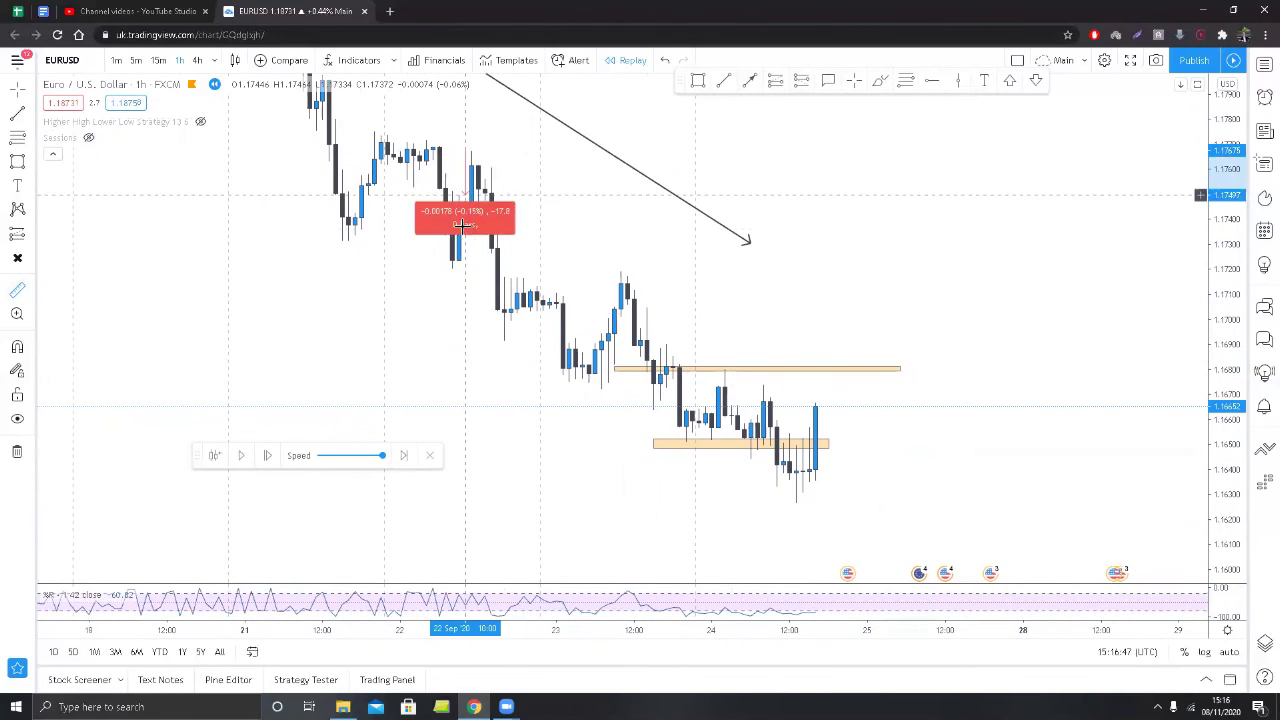
click(463, 339)
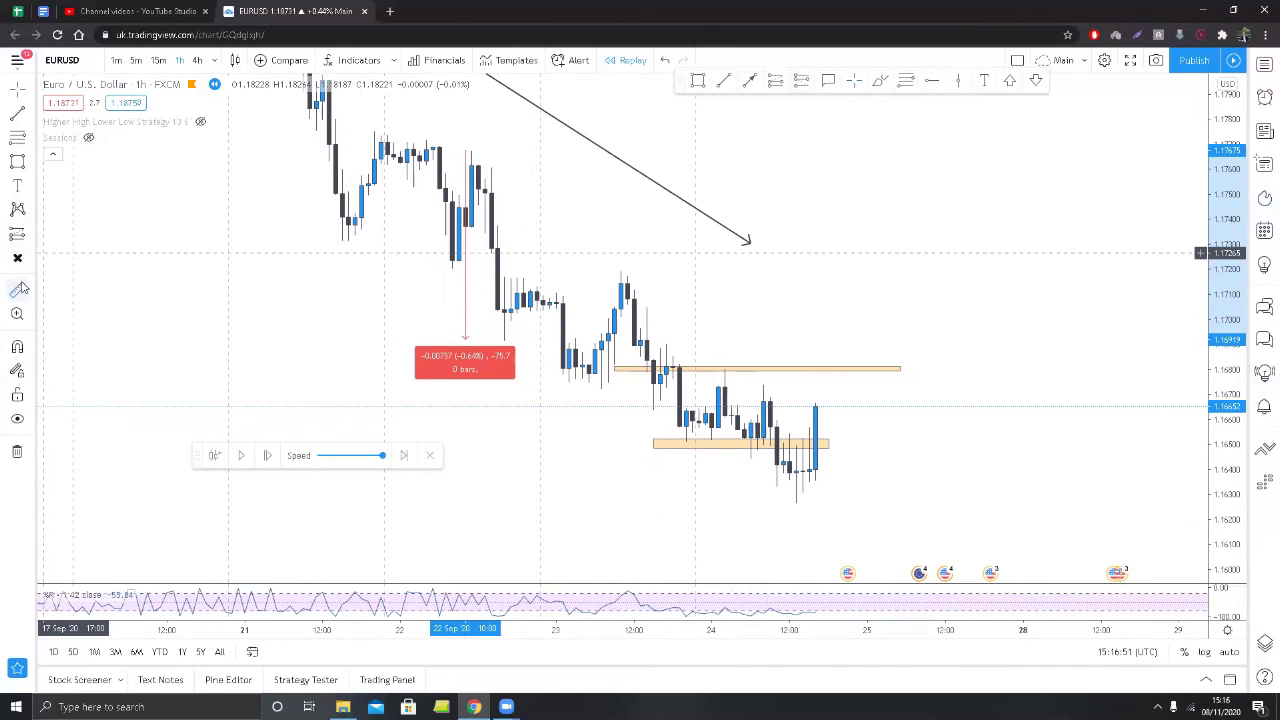
Measure the price drop from the 23 September swing high to the low of the next decline.
click(18, 288)
click(603, 271)
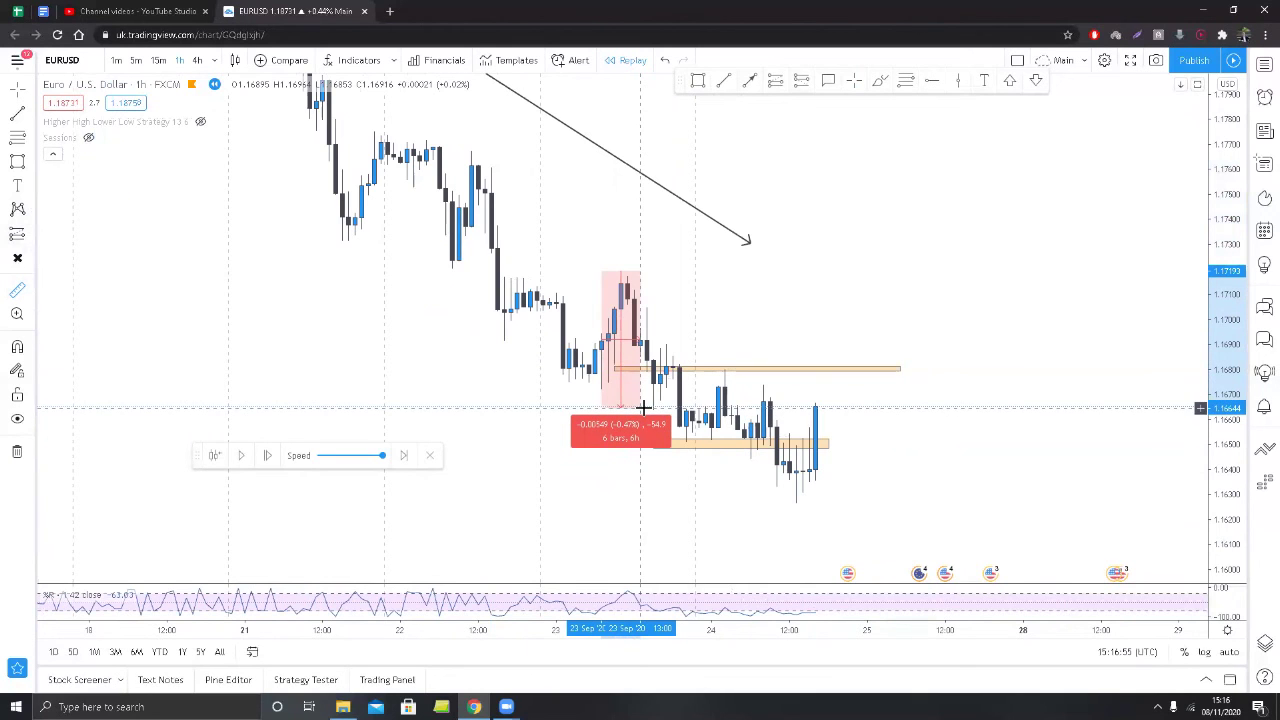
click(653, 440)
Measure the price drop from the 24 September swing high to that day's low, and dismiss the measurement.
drag(746, 523, 697, 523)
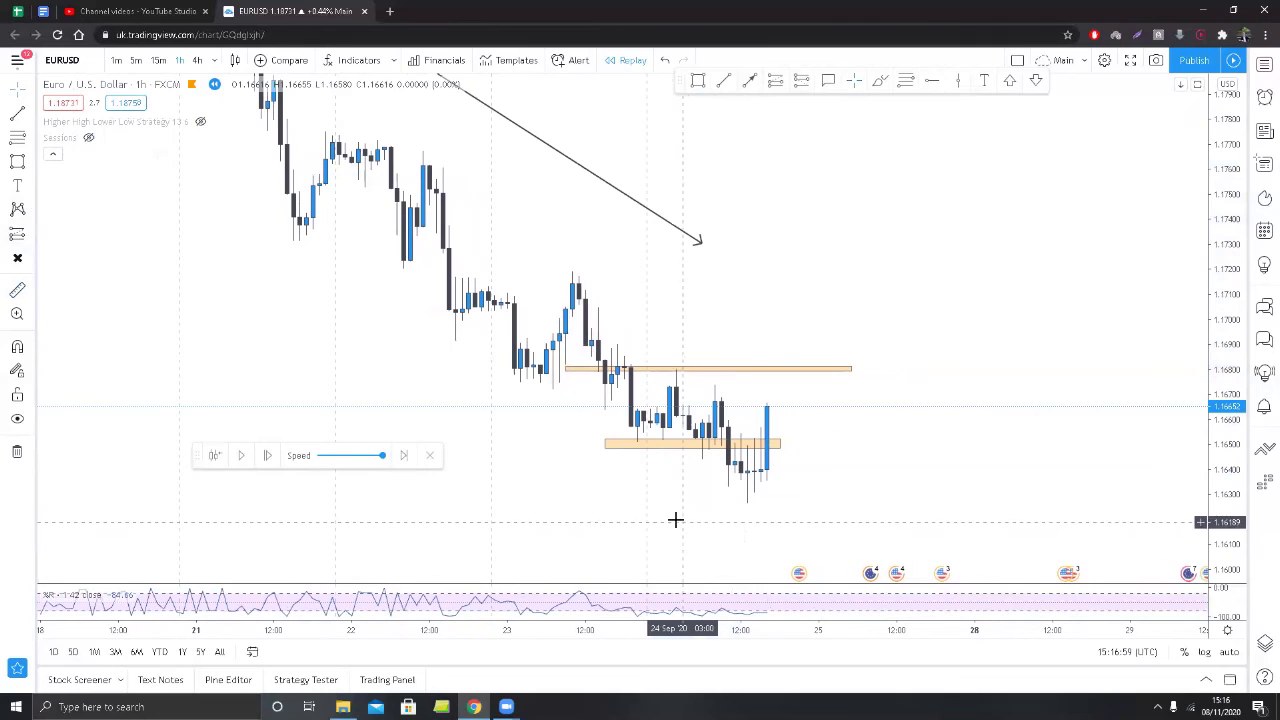
click(17, 290)
click(697, 384)
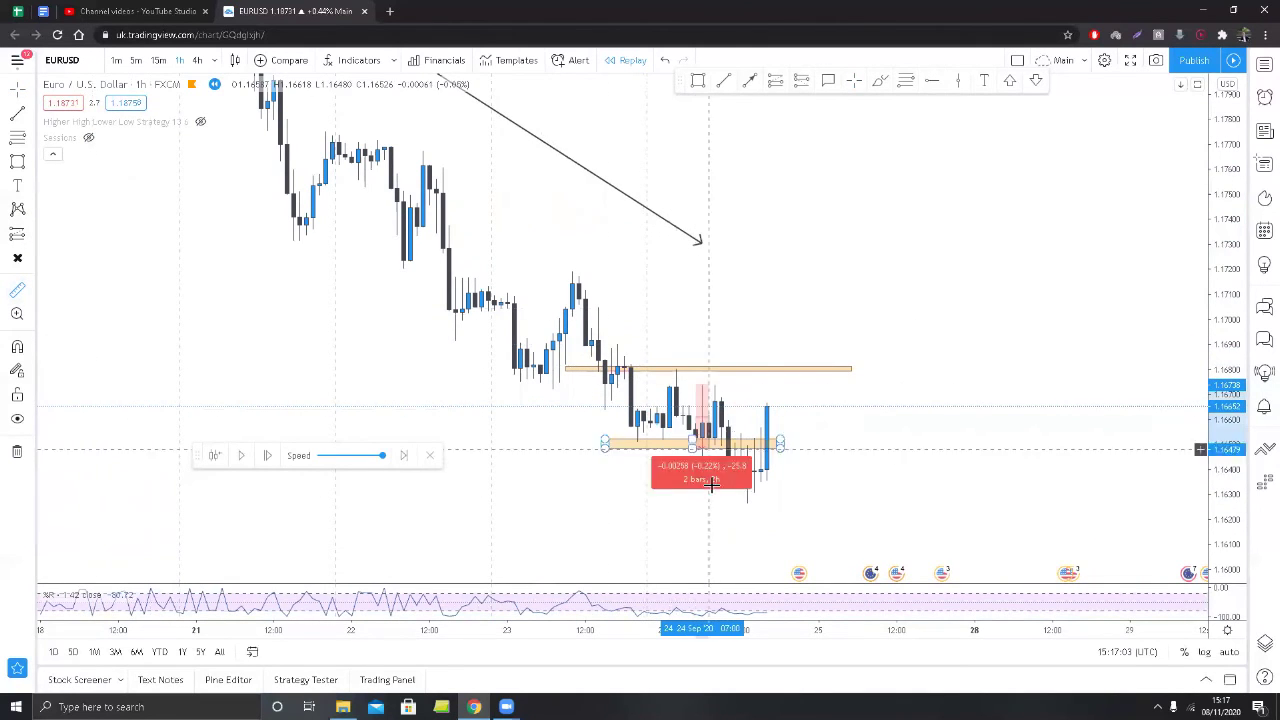
click(740, 502)
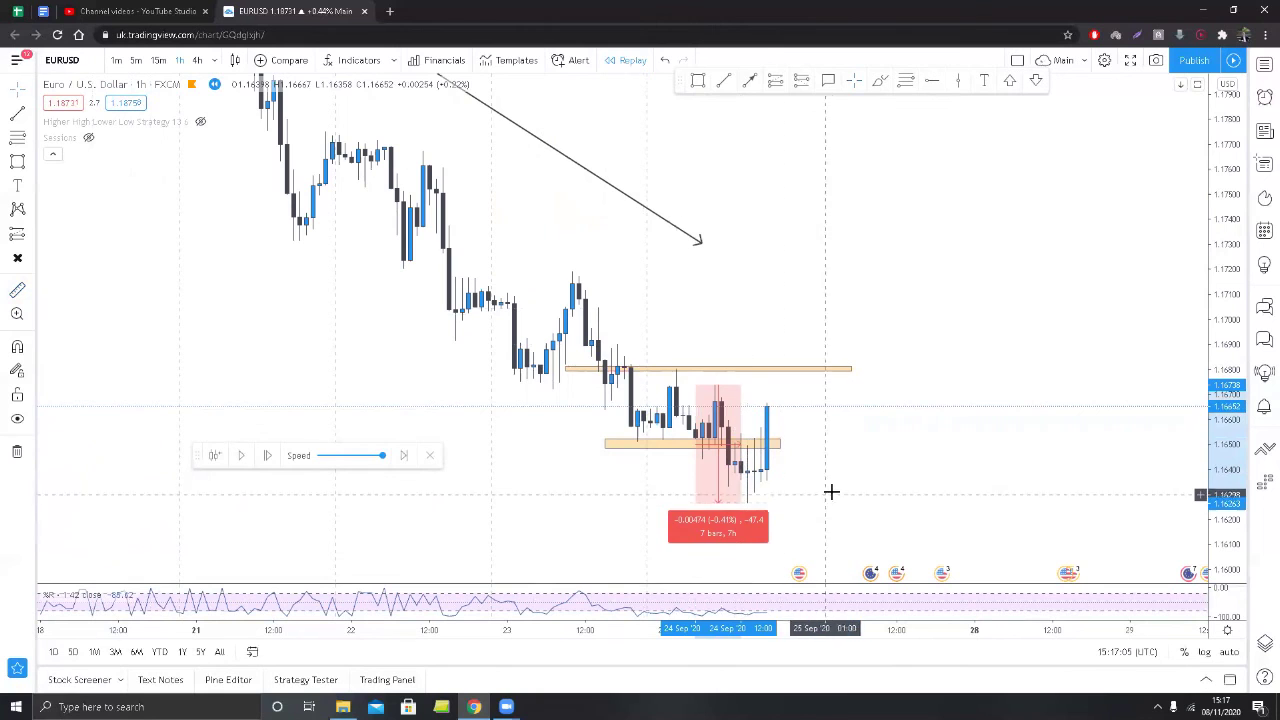
click(831, 491)
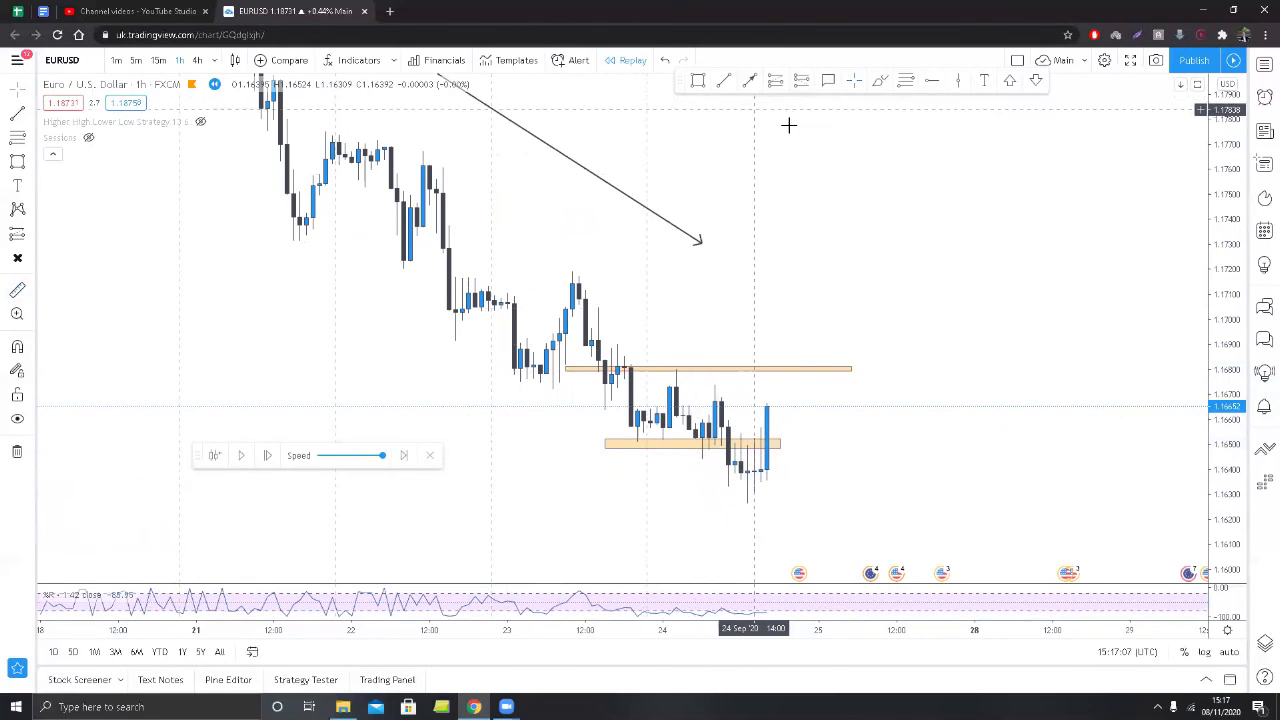
Draw two converging example lines beyond the latest candles, one from 1.17470 to 1.17180, the other from about 1.1715 to 1.1712.
drag(789, 126, 781, 141)
click(725, 82)
click(765, 217)
click(960, 289)
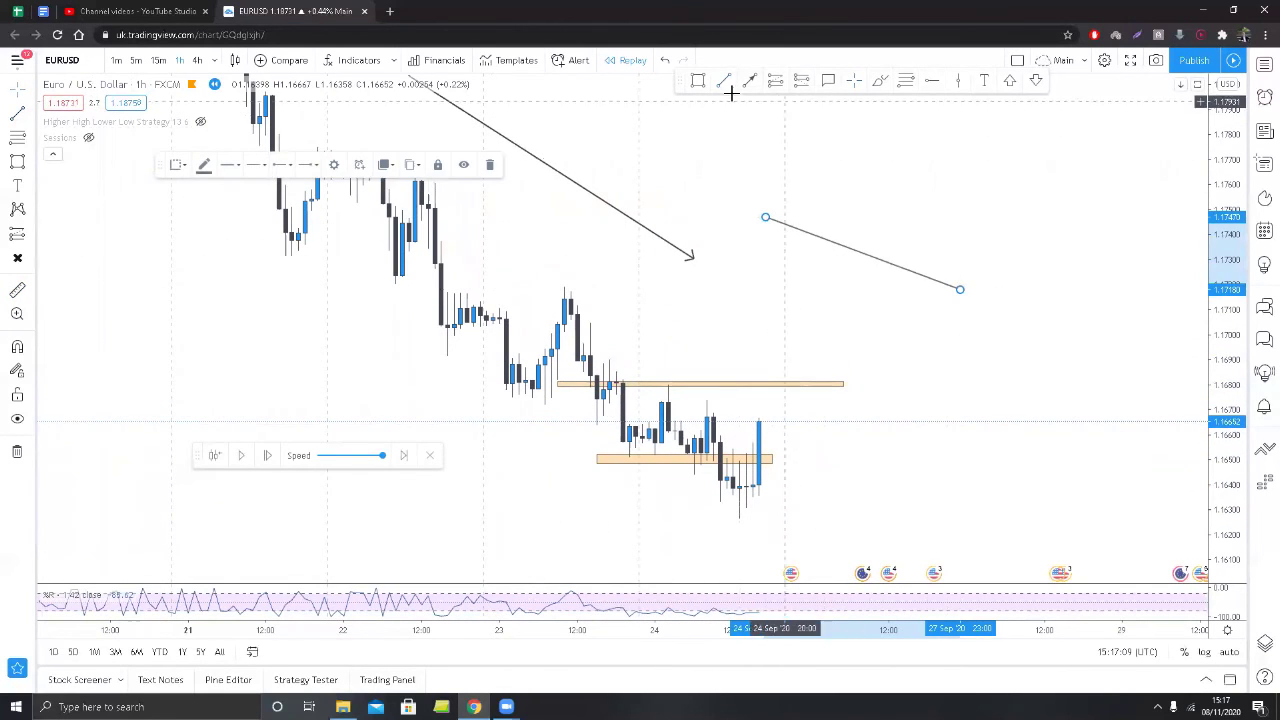
click(785, 296)
click(953, 303)
drag(980, 226, 977, 227)
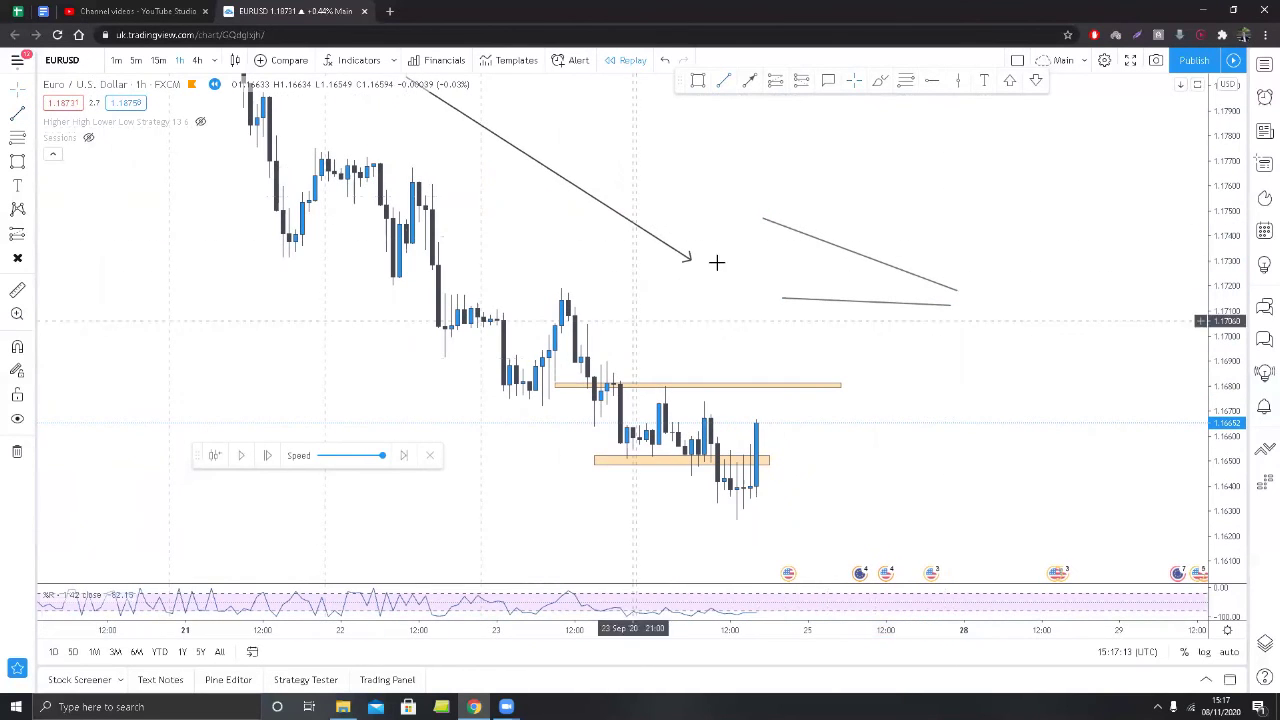
Delete the two converging example lines.
click(855, 257)
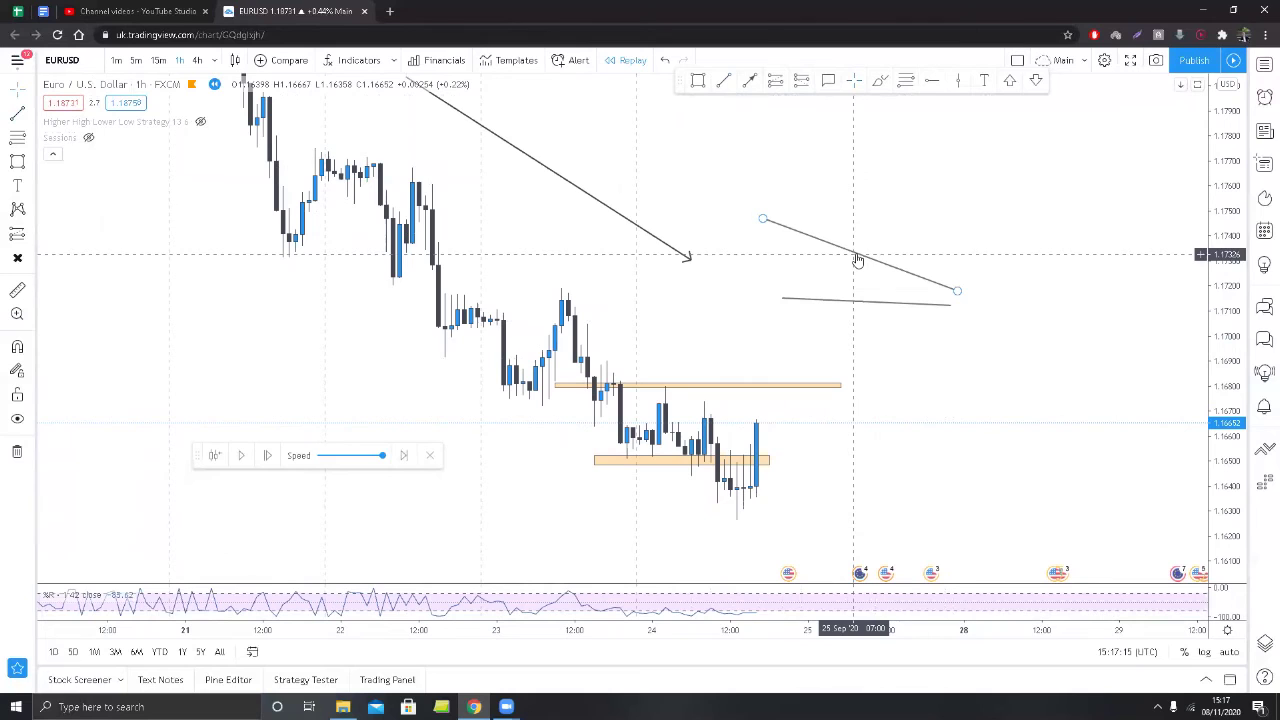
key(Delete)
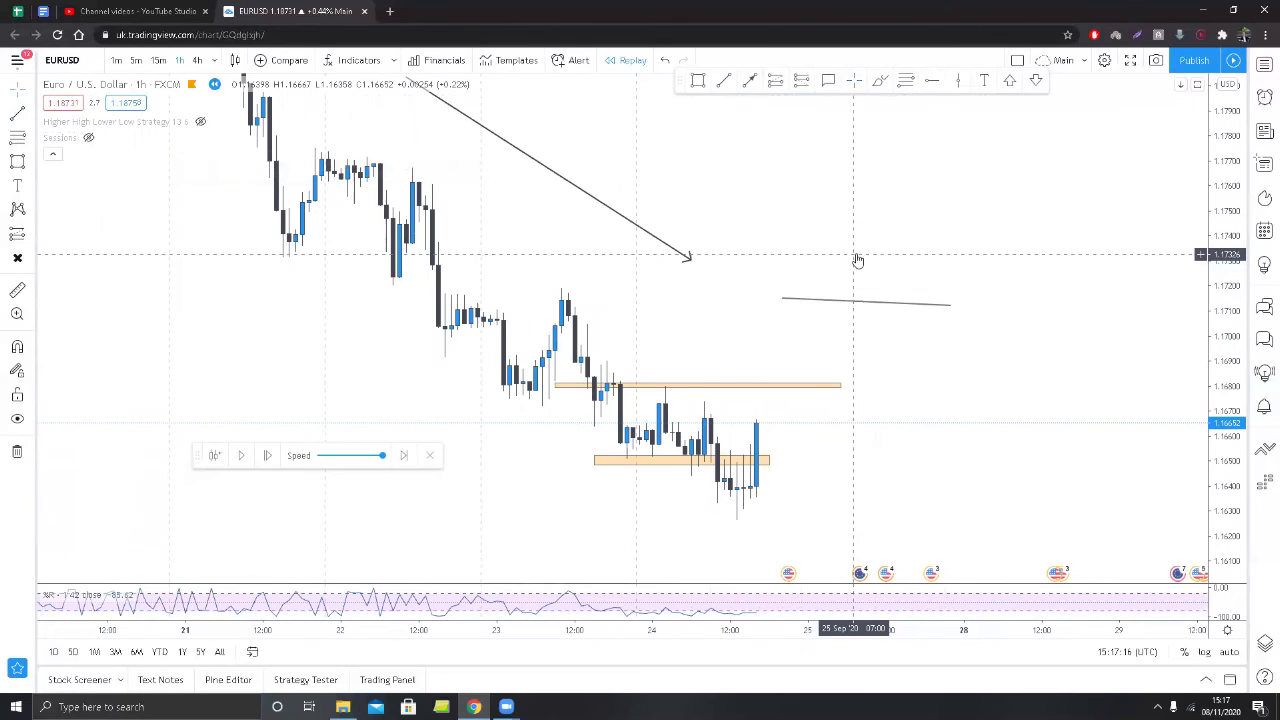
click(866, 307)
key(Delete)
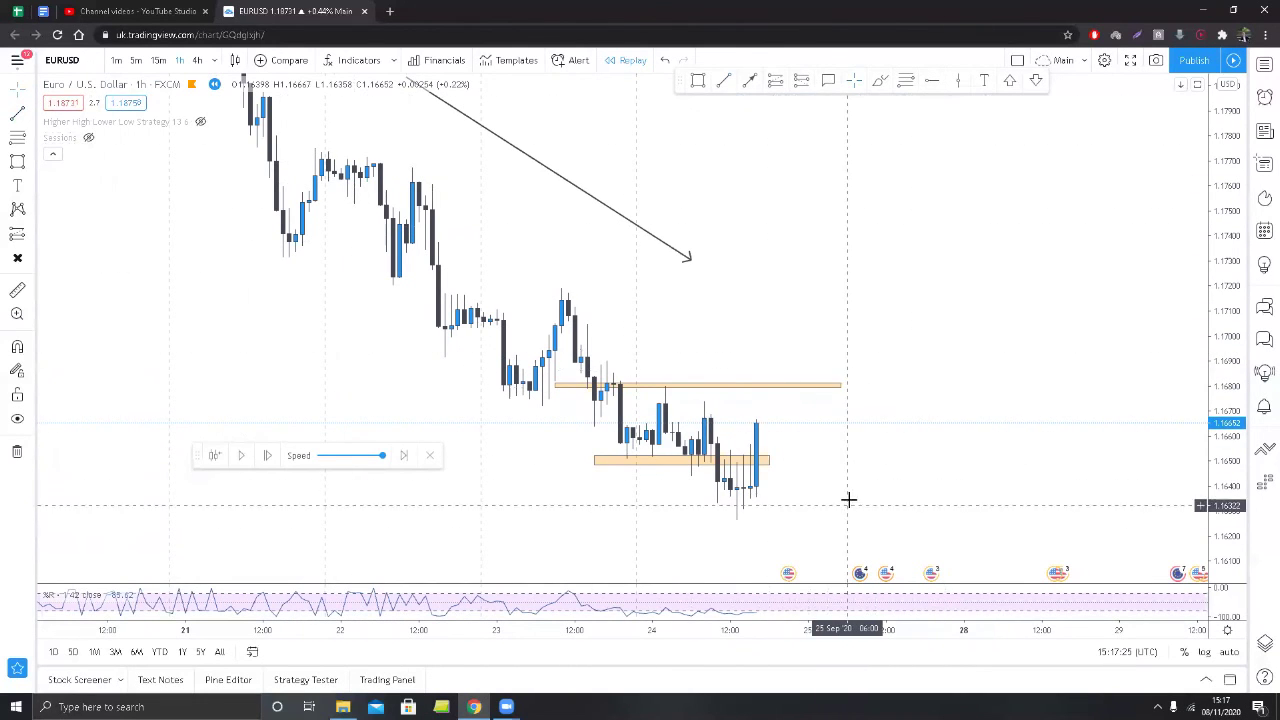
Delete the support rectangle at about 1.1650 and move the remaining zone rectangle down to about 1.1674.
drag(841, 499, 777, 481)
click(757, 459)
key(Delete)
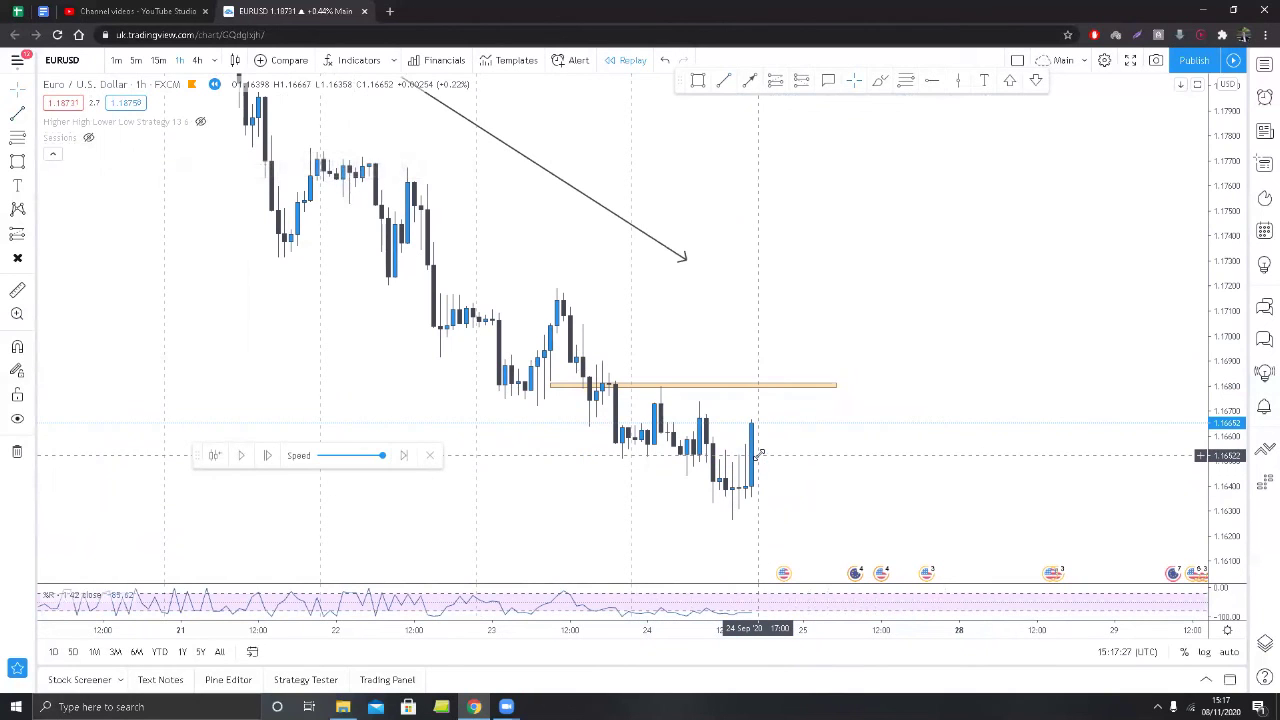
drag(759, 386, 765, 402)
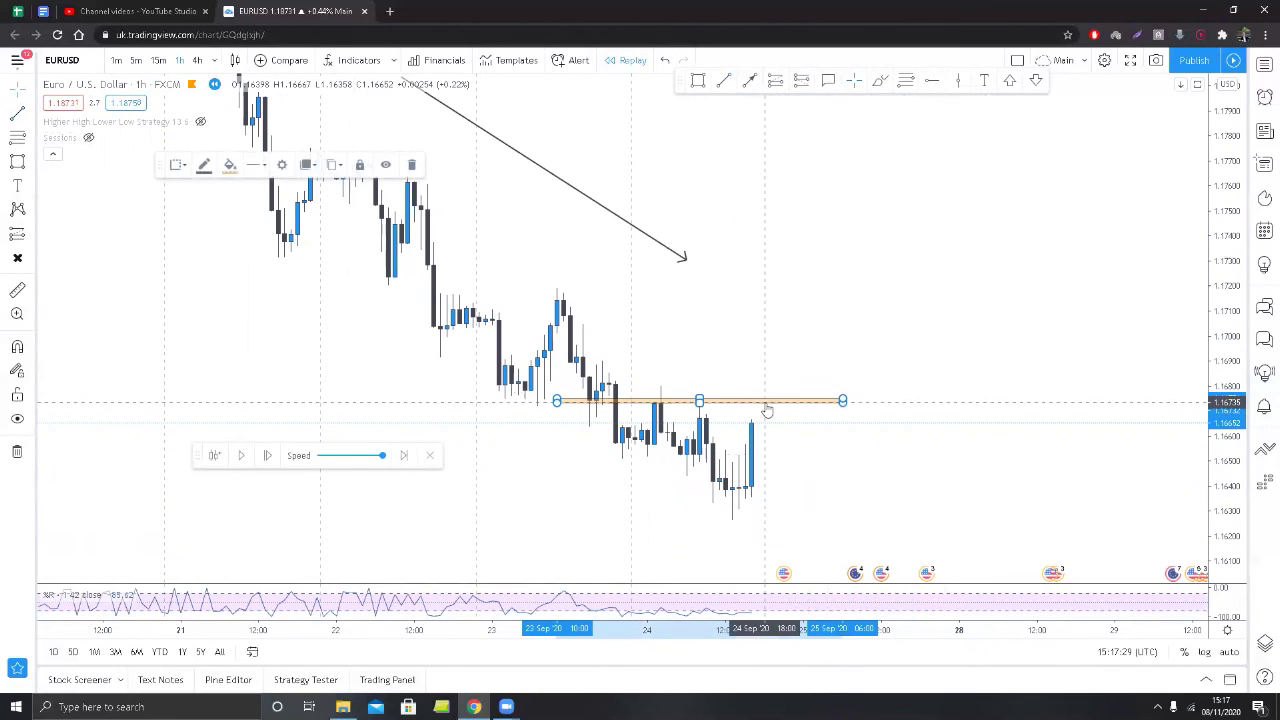
Advance the replay candle by candle to about 08:00 on 25 September.
click(738, 337)
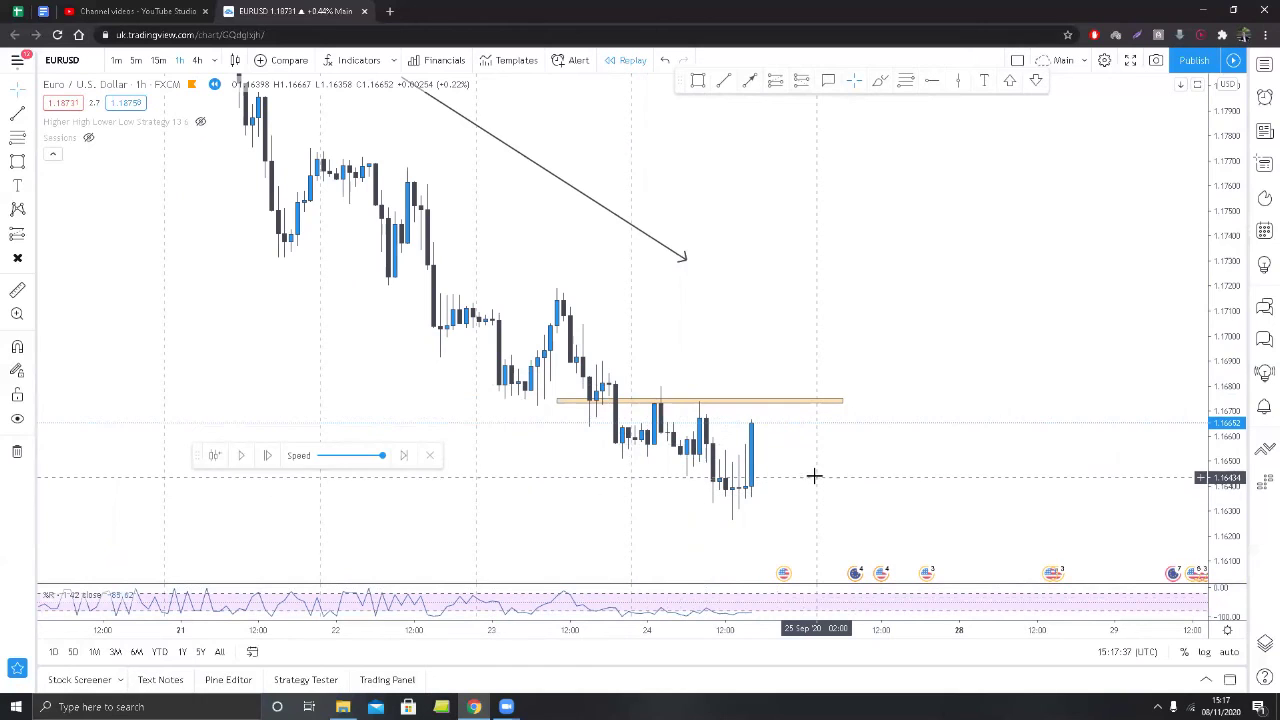
click(268, 458)
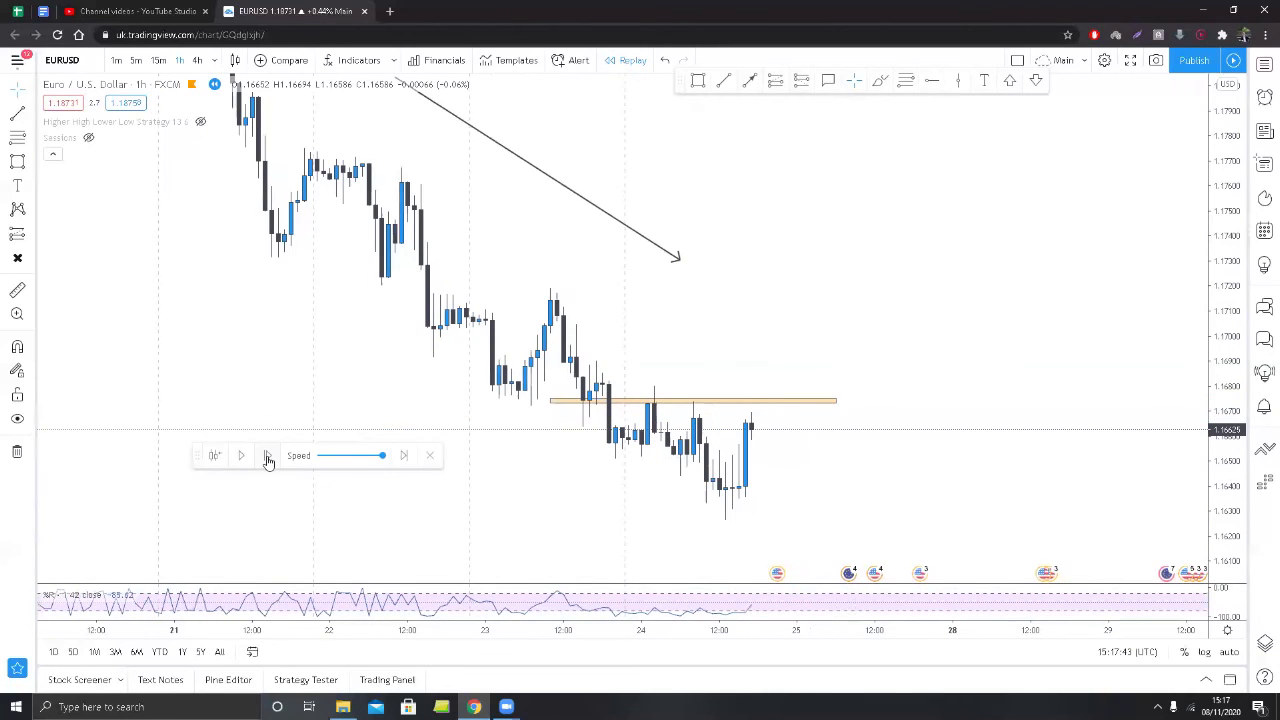
click(268, 458)
click(268, 458)
click(268, 458)
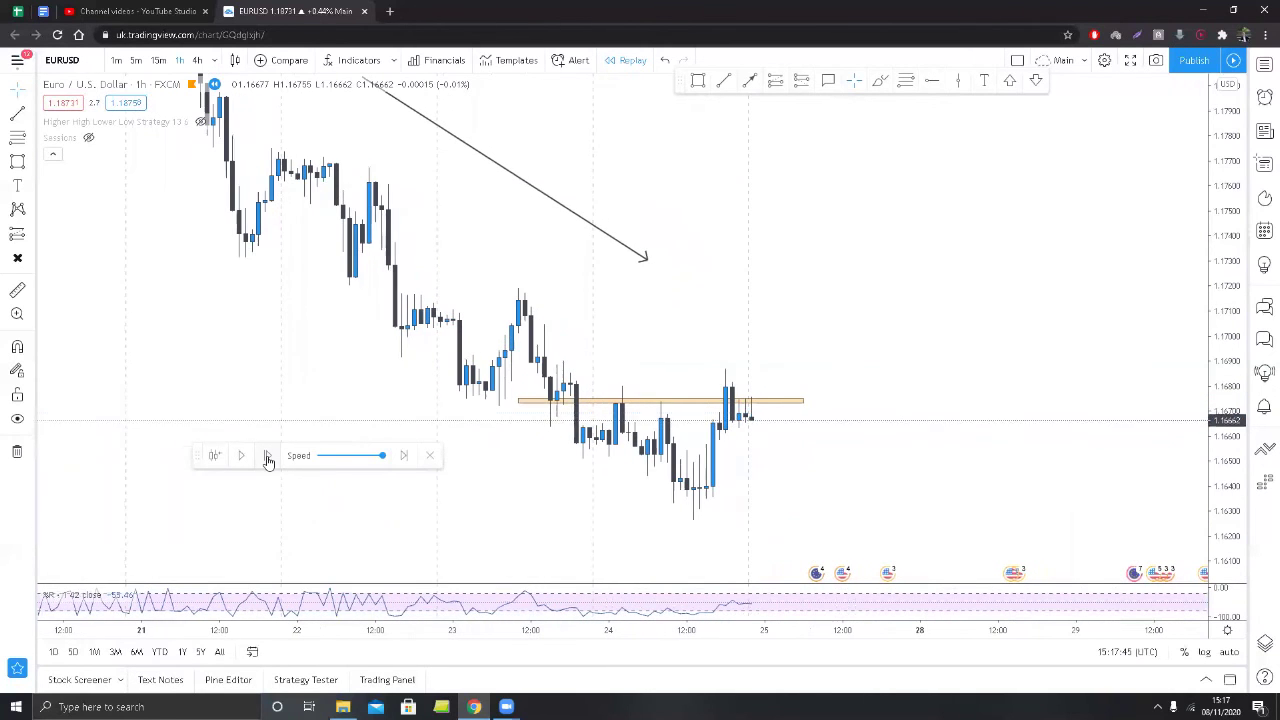
click(268, 458)
click(268, 458)
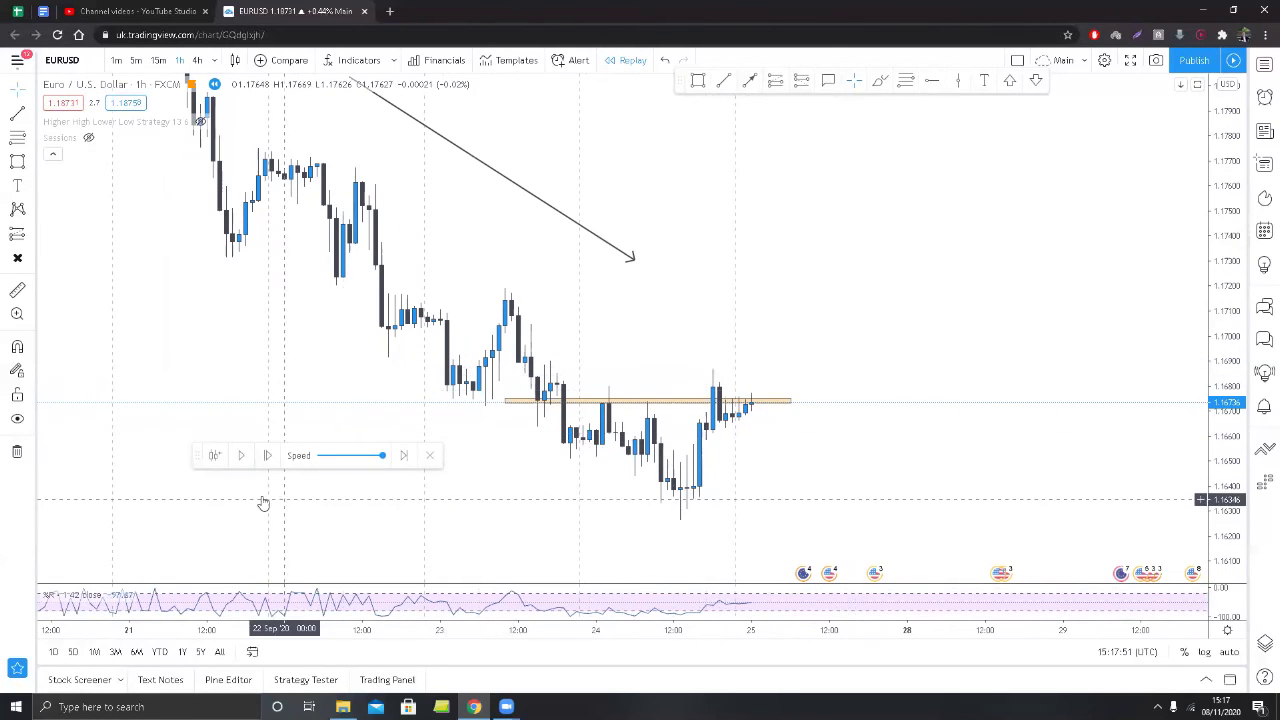
click(265, 458)
click(265, 458)
click(265, 458)
click(265, 458)
click(265, 458)
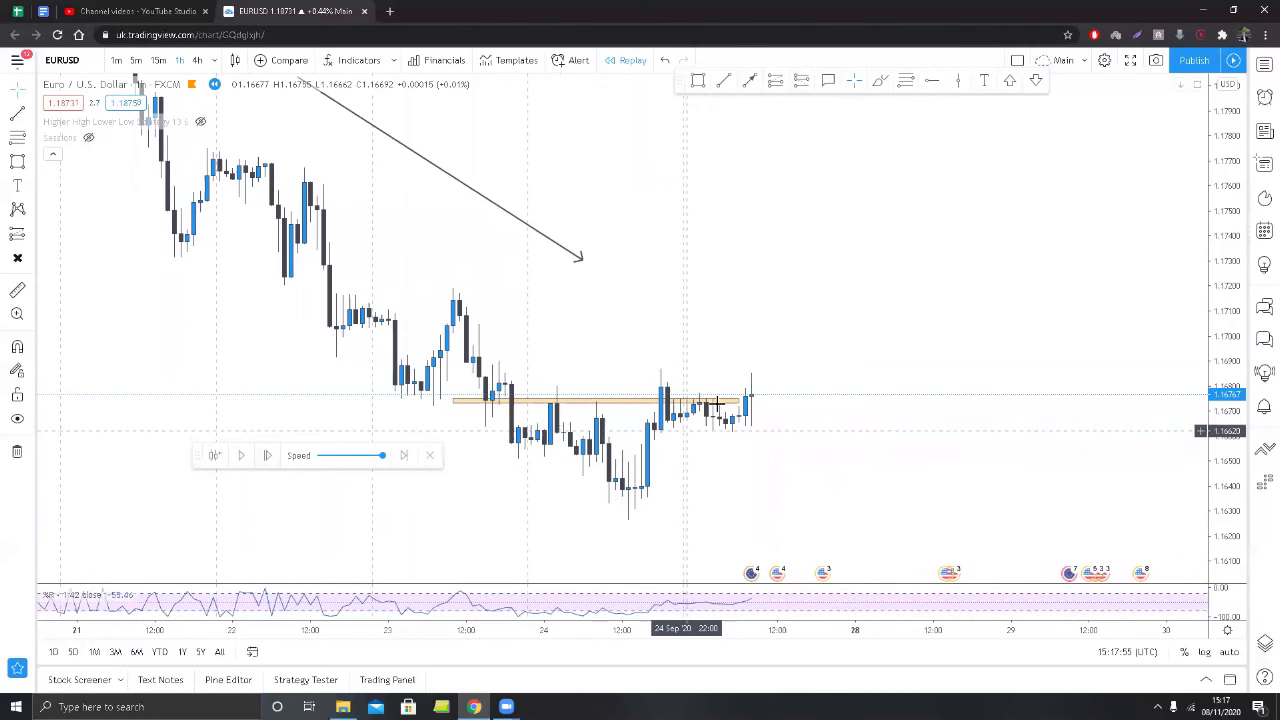
Extend the zone rectangle at about 1.1674 past the latest candle and make it thinner.
click(760, 401)
drag(796, 400, 799, 400)
click(794, 363)
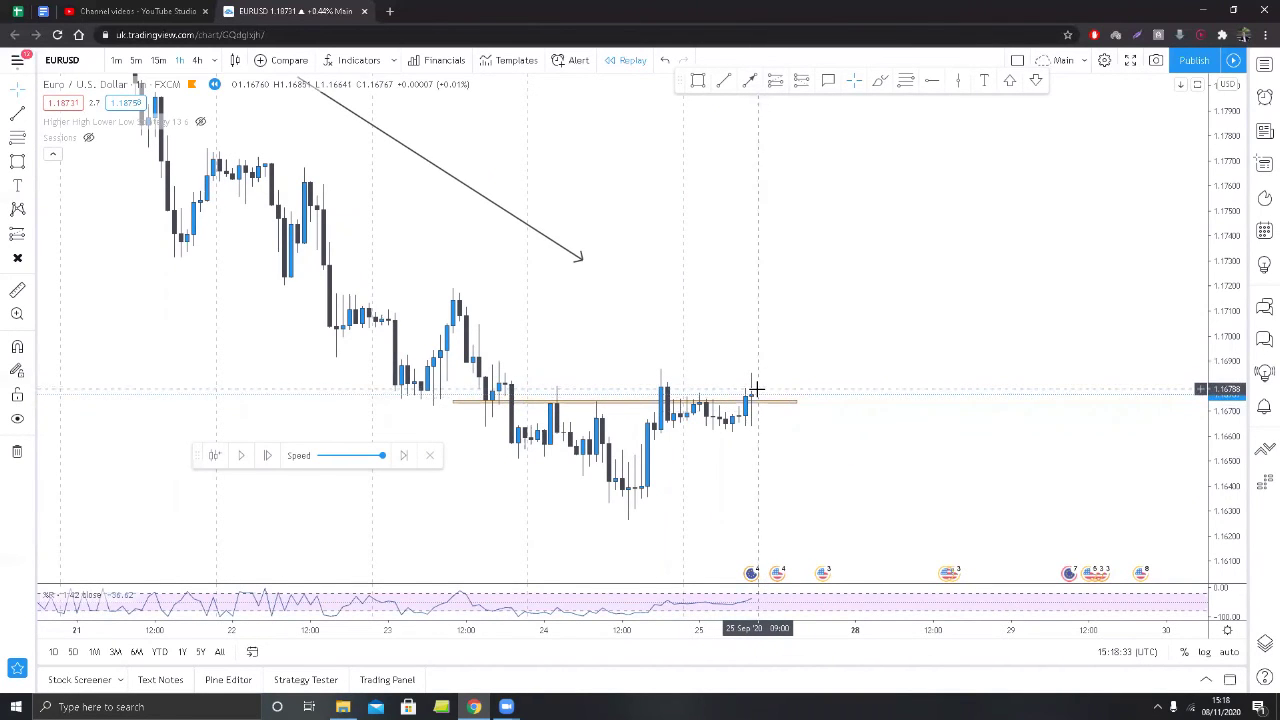
Draw a resistance zone rectangle at about 1.1684 to 1.1687, from the 24 September swing high past the latest candle.
click(698, 81)
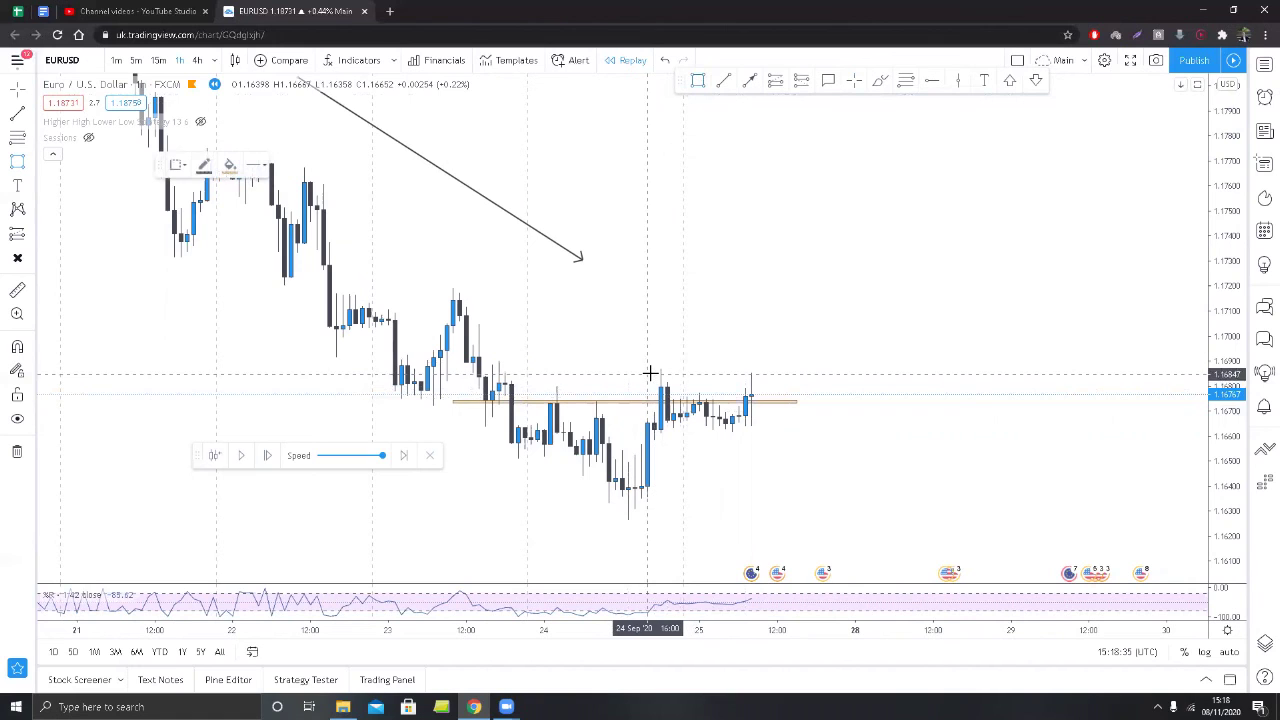
drag(653, 369, 785, 377)
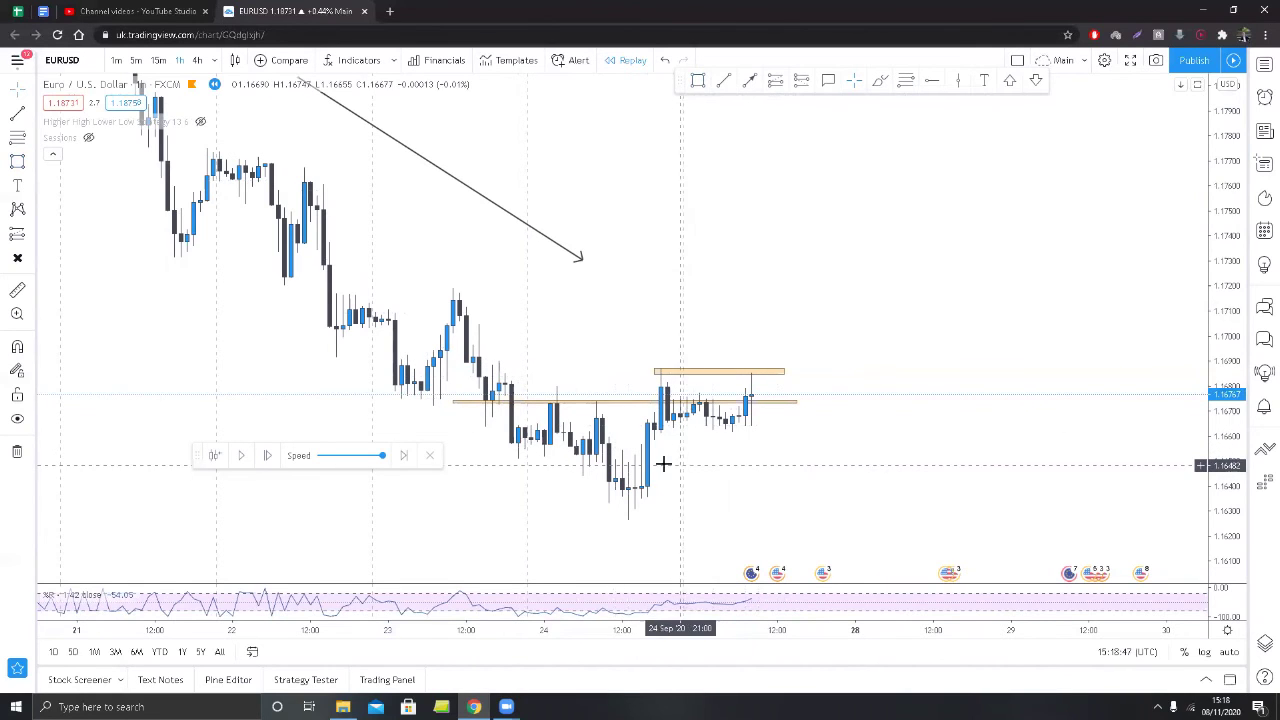
drag(789, 442, 762, 465)
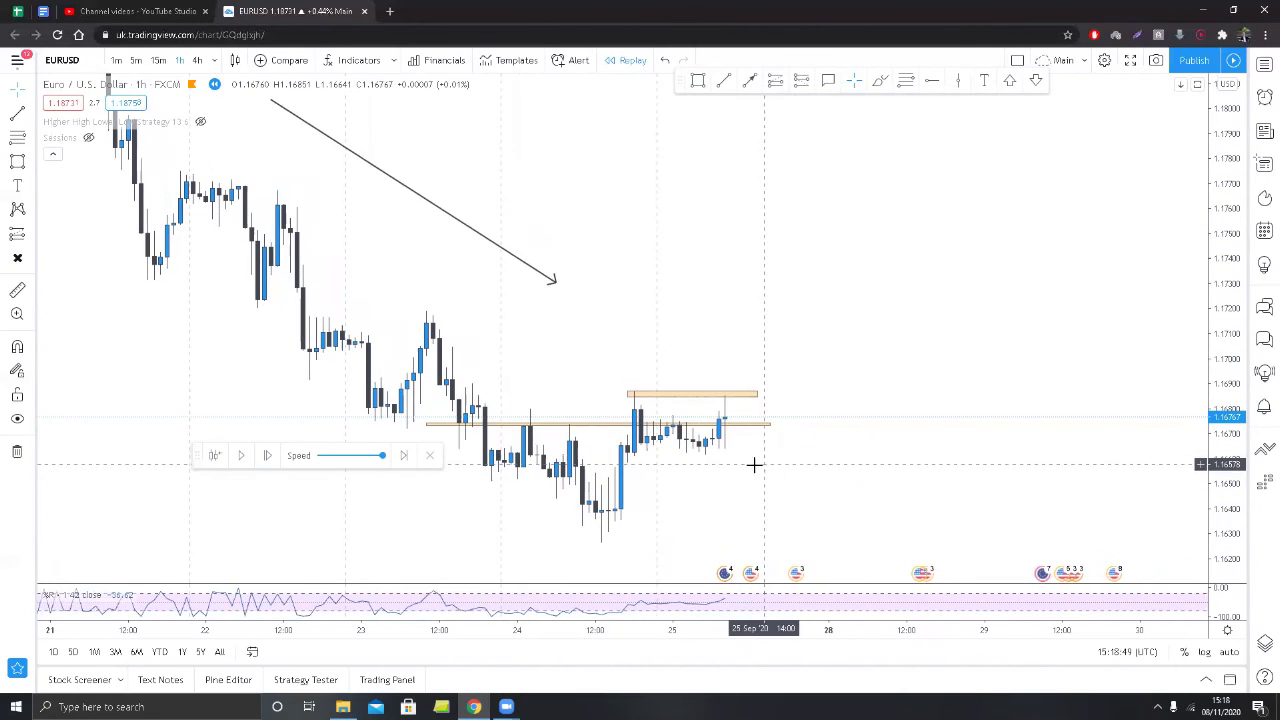
Sketch a freehand path that breaks above the upper zone, retests it and rises to about 1.1723, and delete it.
mouse_move(725, 408)
mouse_down()
mouse_move(734, 373)
mouse_move(806, 302)
mouse_up()
drag(743, 395, 760, 397)
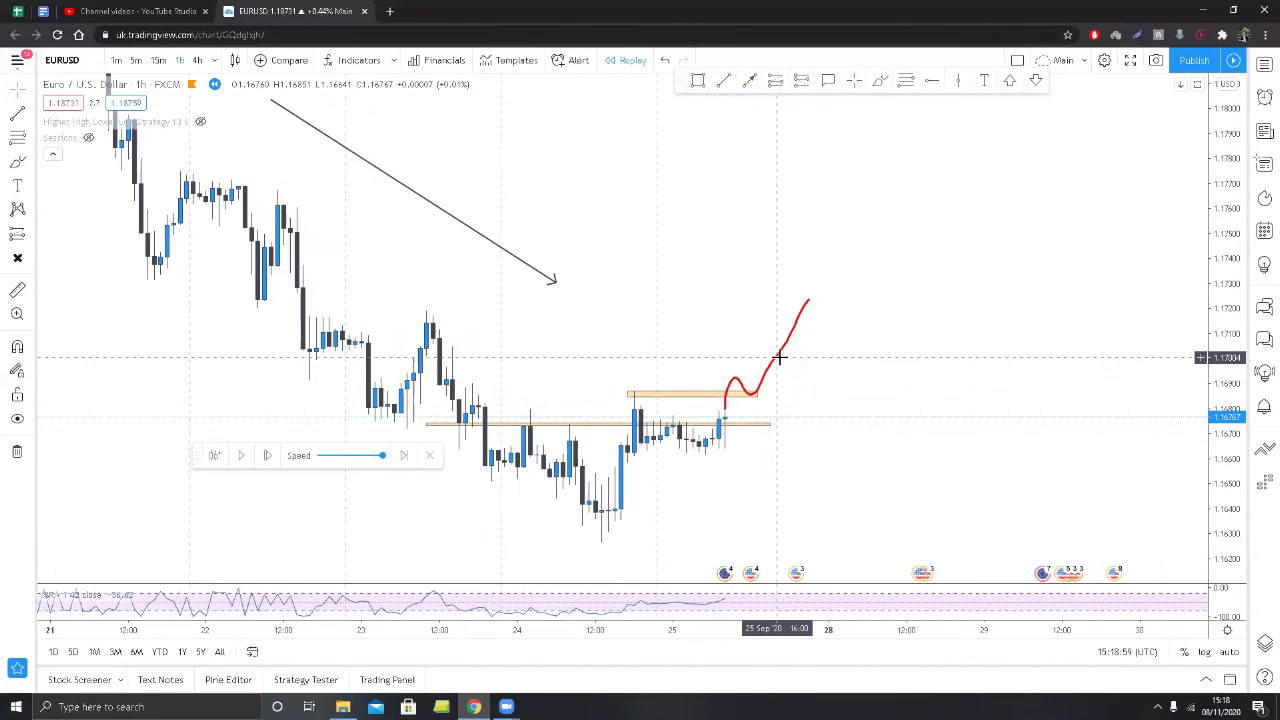
click(779, 354)
key(Delete)
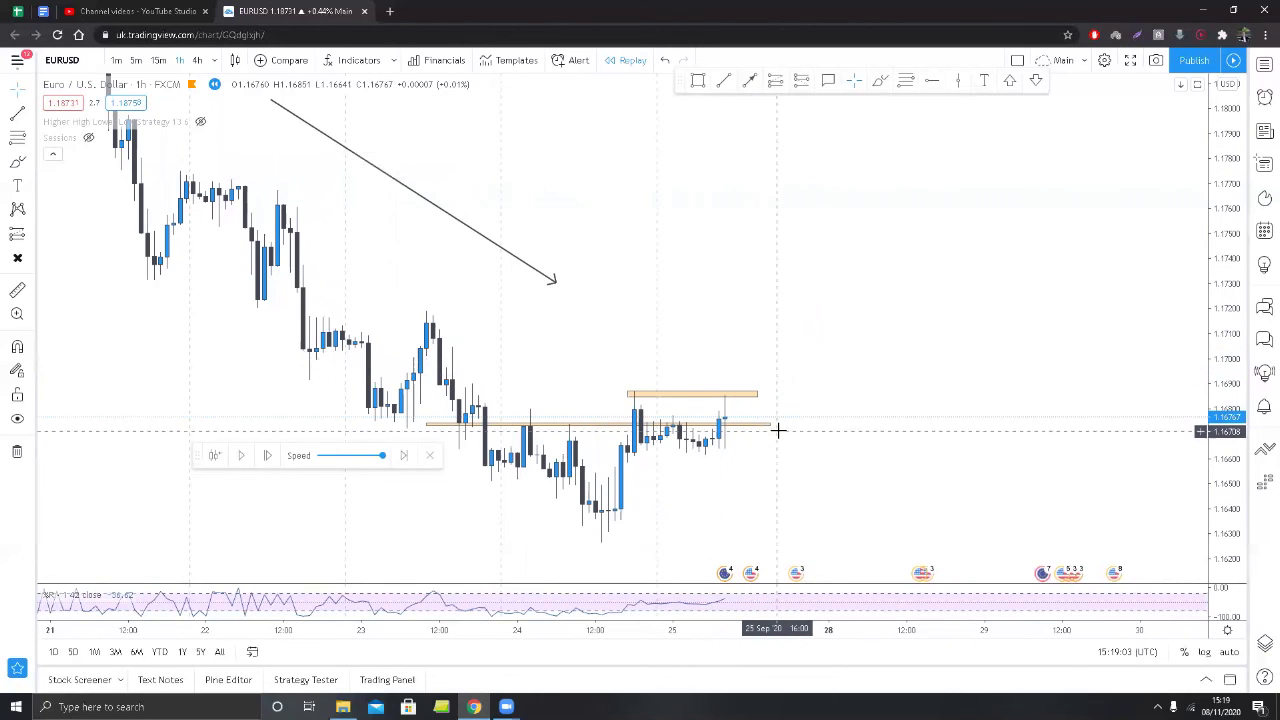
Sketch a freehand path falling from the latest candle in lower highs and lower lows, and delete it.
click(883, 85)
mouse_move(731, 420)
mouse_down()
mouse_move(760, 483)
mouse_move(800, 509)
mouse_move(820, 413)
mouse_up()
drag(852, 490, 898, 598)
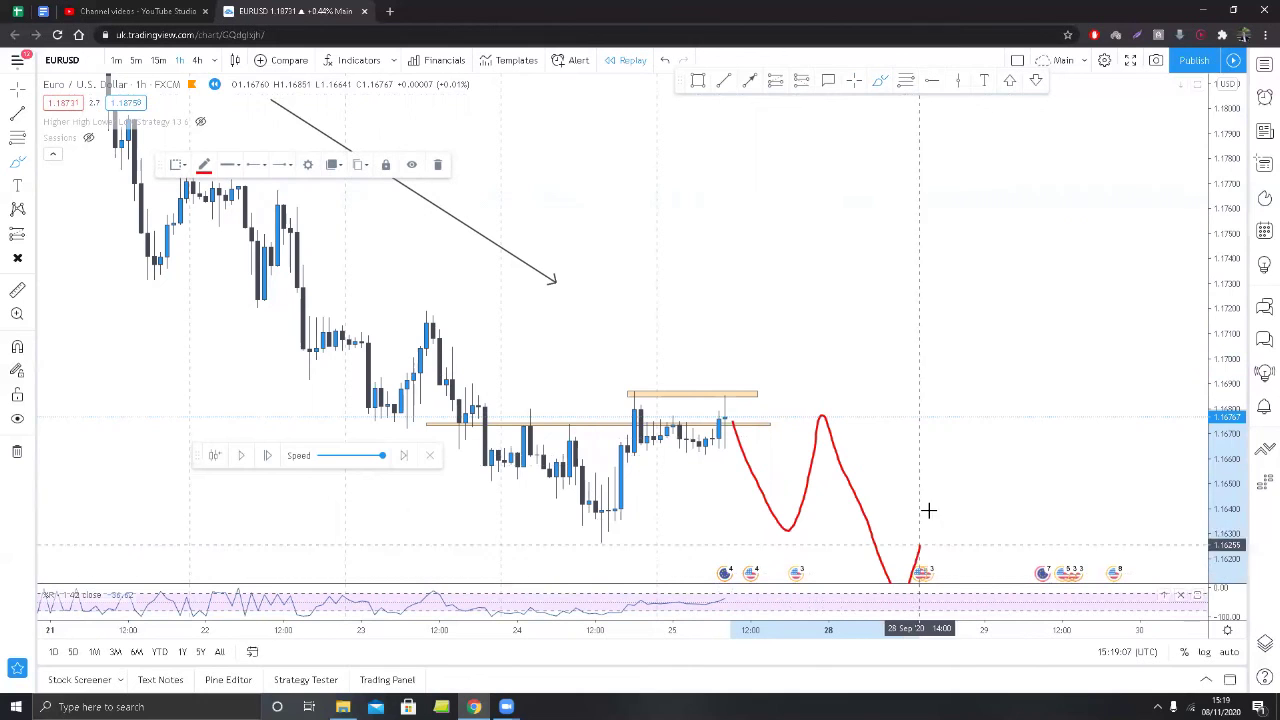
key(Delete)
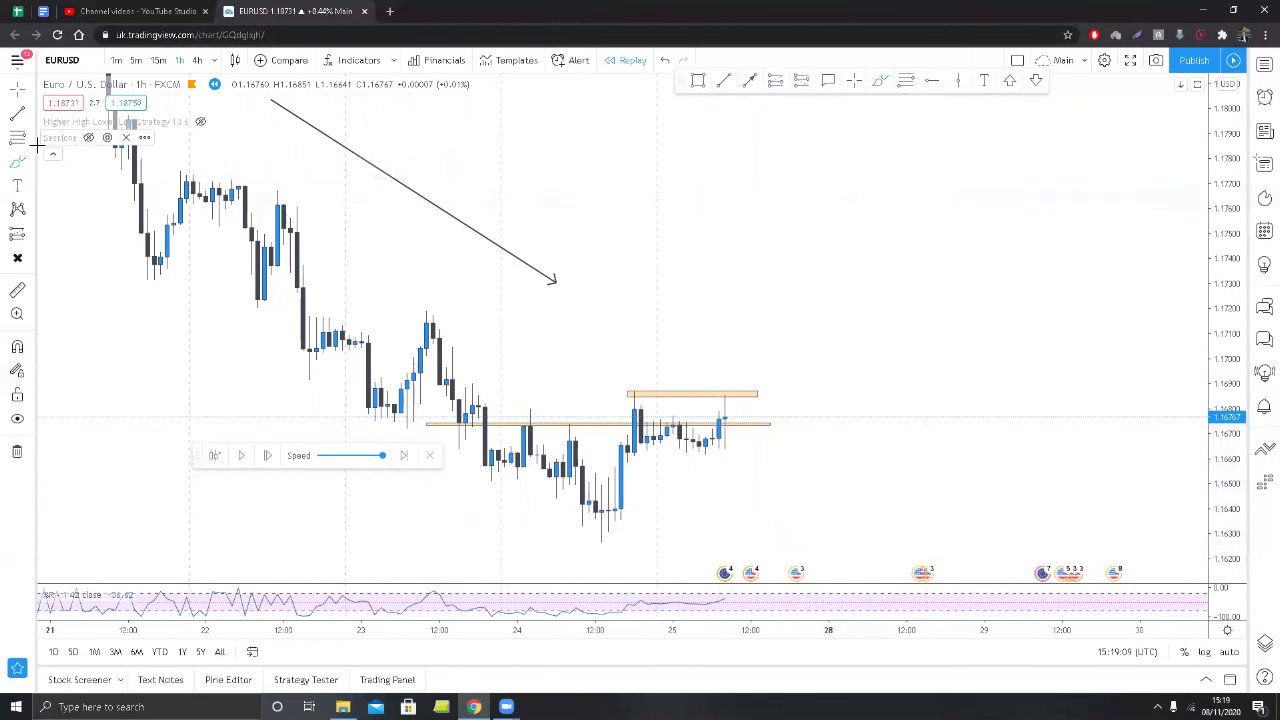
click(18, 90)
Advance the replay by one candle and leave both zone rectangles deselected.
mouse_move(737, 317)
mouse_down()
mouse_move(788, 306)
mouse_move(791, 326)
mouse_up()
scroll(766, 314, up, 3)
scroll(757, 317, down, 6)
scroll(789, 327, up, 2)
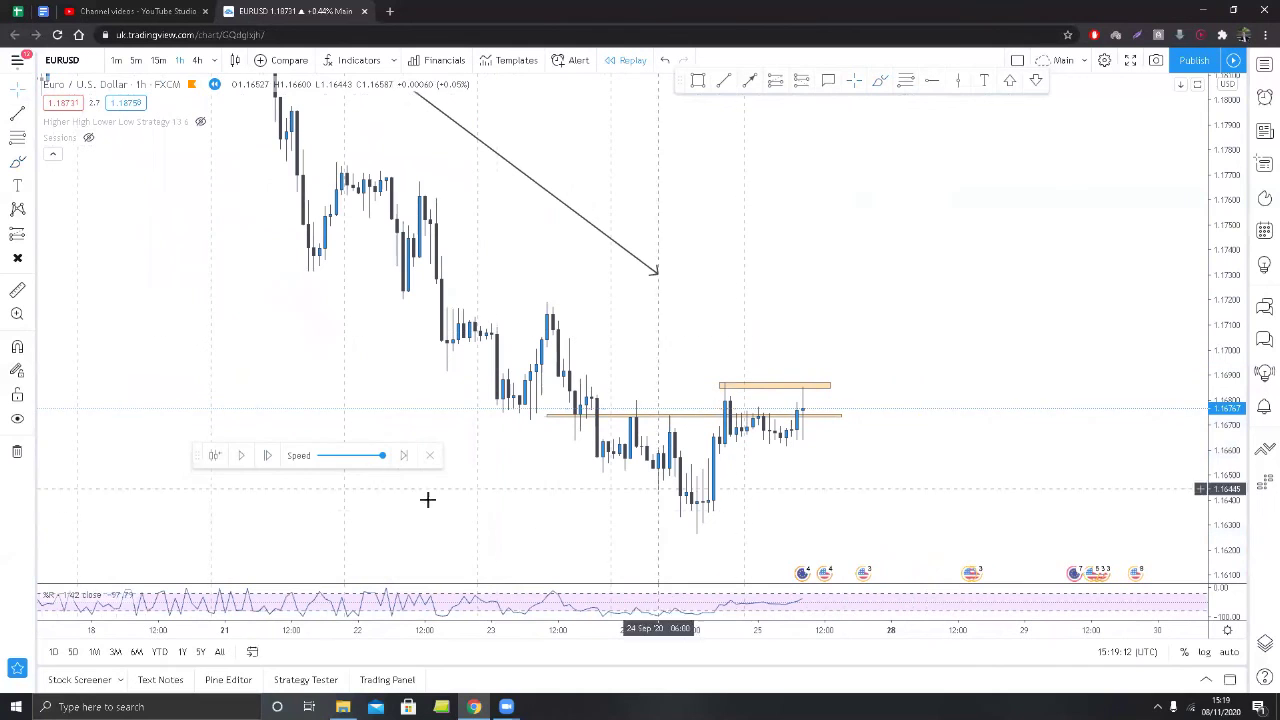
click(276, 460)
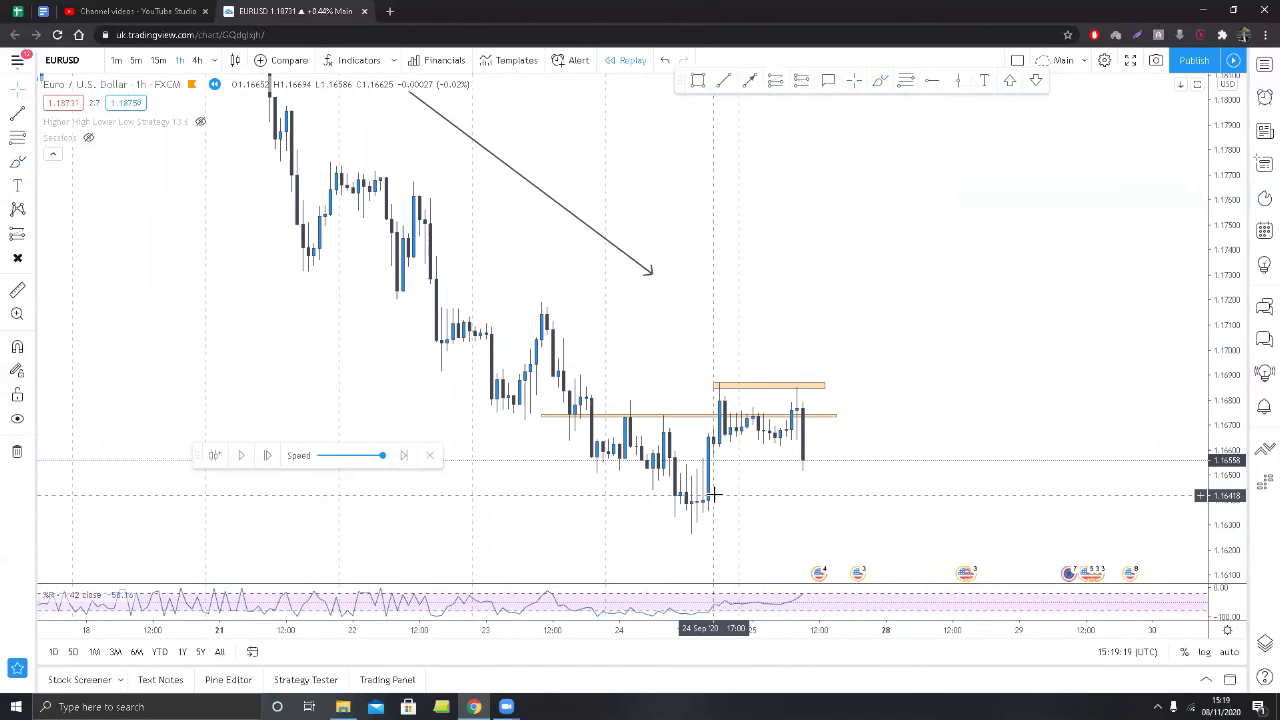
click(572, 418)
click(782, 505)
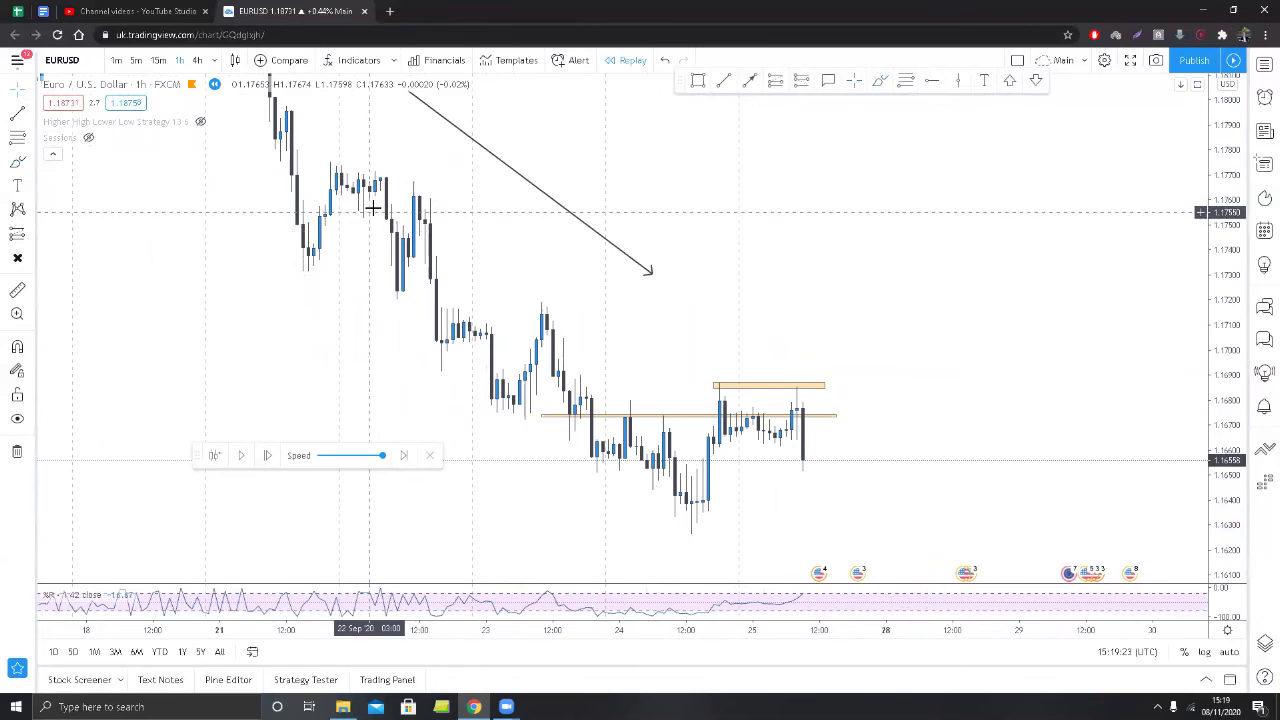
Sketch a freehand downtrend from about 1.1800 that reverses sharply into an uptrend, and delete it.
drag(754, 272, 591, 314)
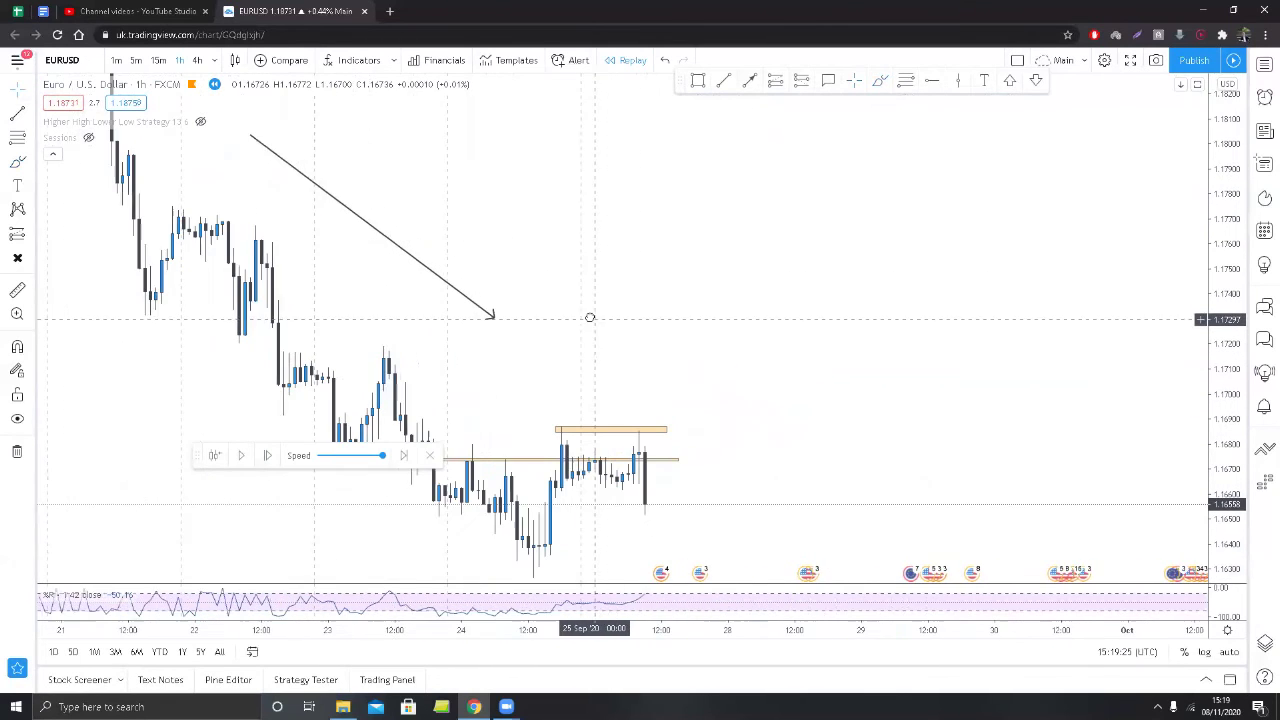
mouse_move(591, 140)
mouse_down()
mouse_move(643, 171)
mouse_move(677, 338)
mouse_move(724, 264)
mouse_up()
mouse_move(736, 322)
mouse_down()
mouse_move(786, 283)
mouse_move(832, 454)
mouse_move(897, 297)
mouse_move(931, 323)
mouse_move(1062, 78)
mouse_up()
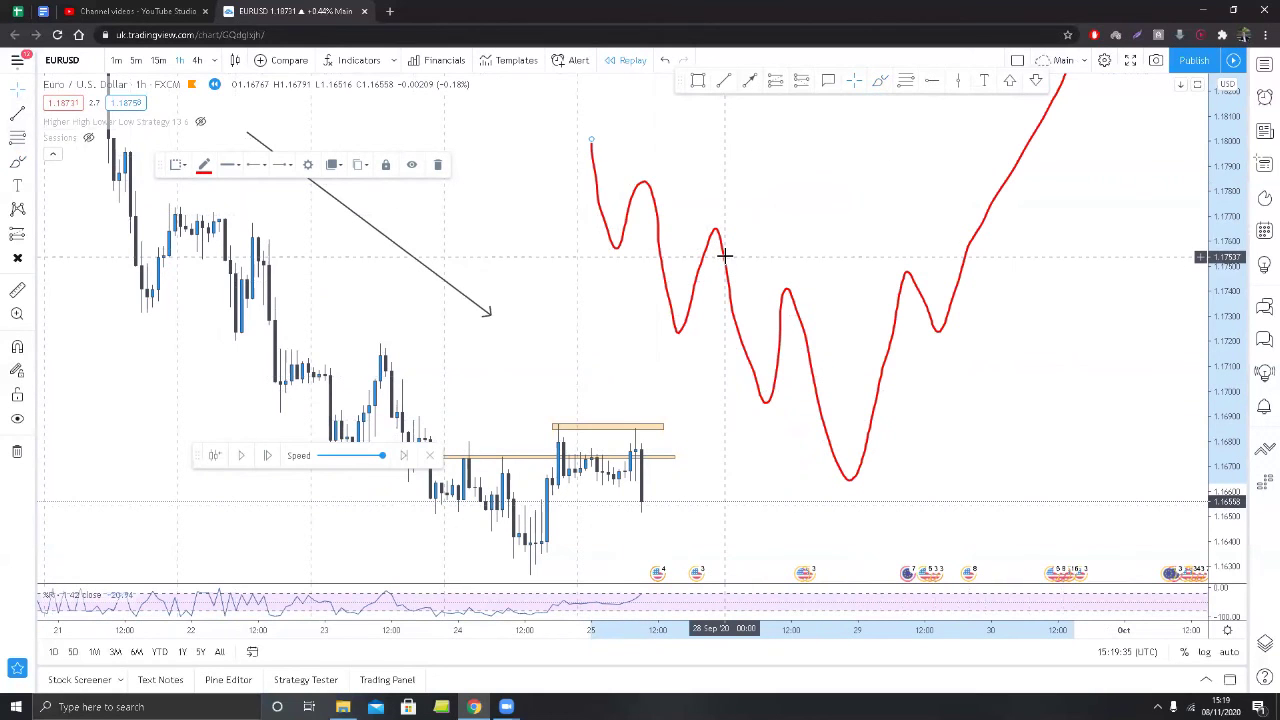
key(Delete)
Sketch a freehand downtrend that turns into a choppy range before climbing to about 1.1794, and delete it.
drag(754, 359, 831, 341)
scroll(906, 310, up, 2)
scroll(885, 336, down, 3)
click(880, 81)
mouse_move(729, 158)
mouse_down()
mouse_move(800, 280)
mouse_move(860, 306)
mouse_move(897, 360)
mouse_move(911, 320)
mouse_move(931, 402)
mouse_up()
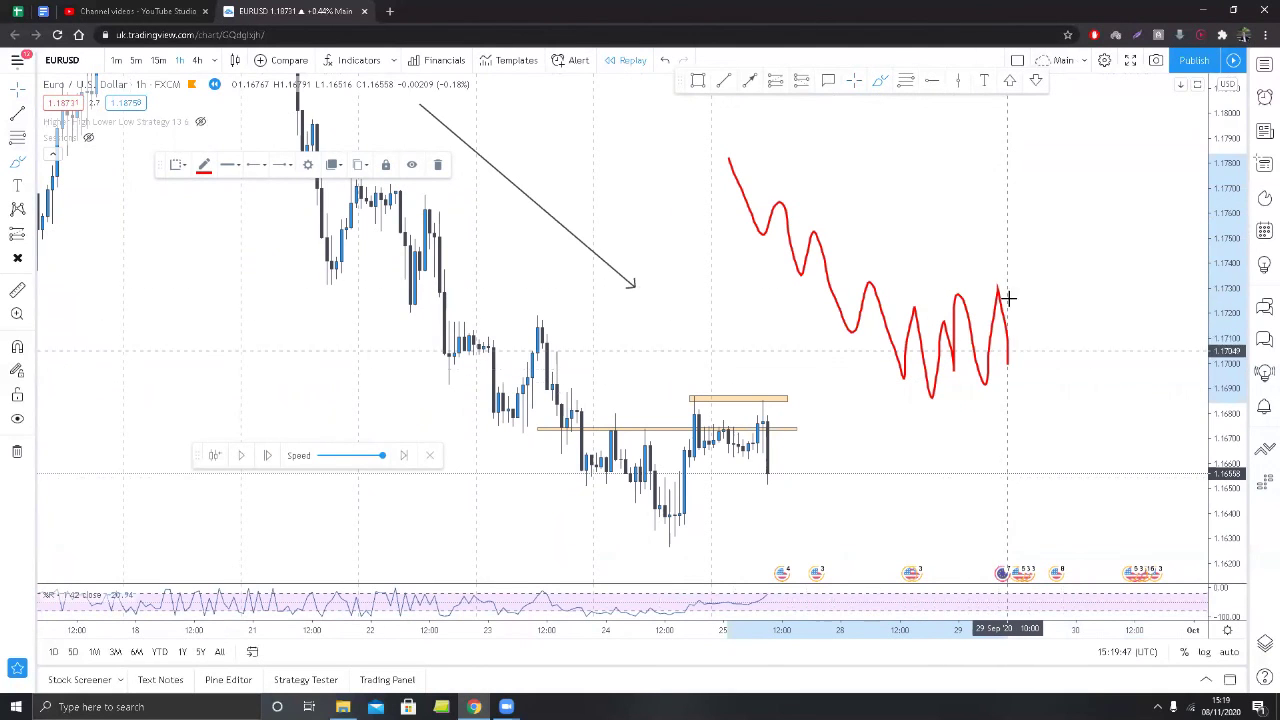
drag(1017, 255, 1043, 388)
mouse_move(1067, 260)
mouse_down()
mouse_move(1120, 174)
mouse_move(1130, 127)
mouse_up()
click(15, 90)
click(880, 160)
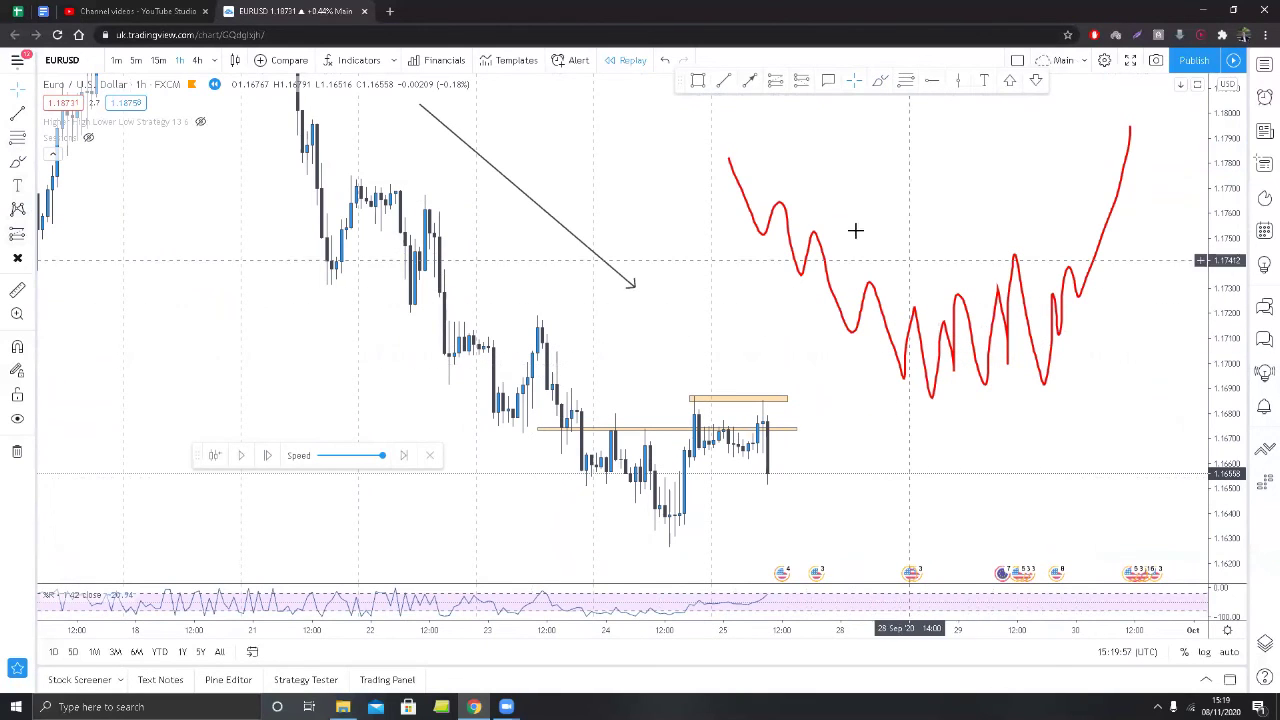
click(775, 213)
key(Delete)
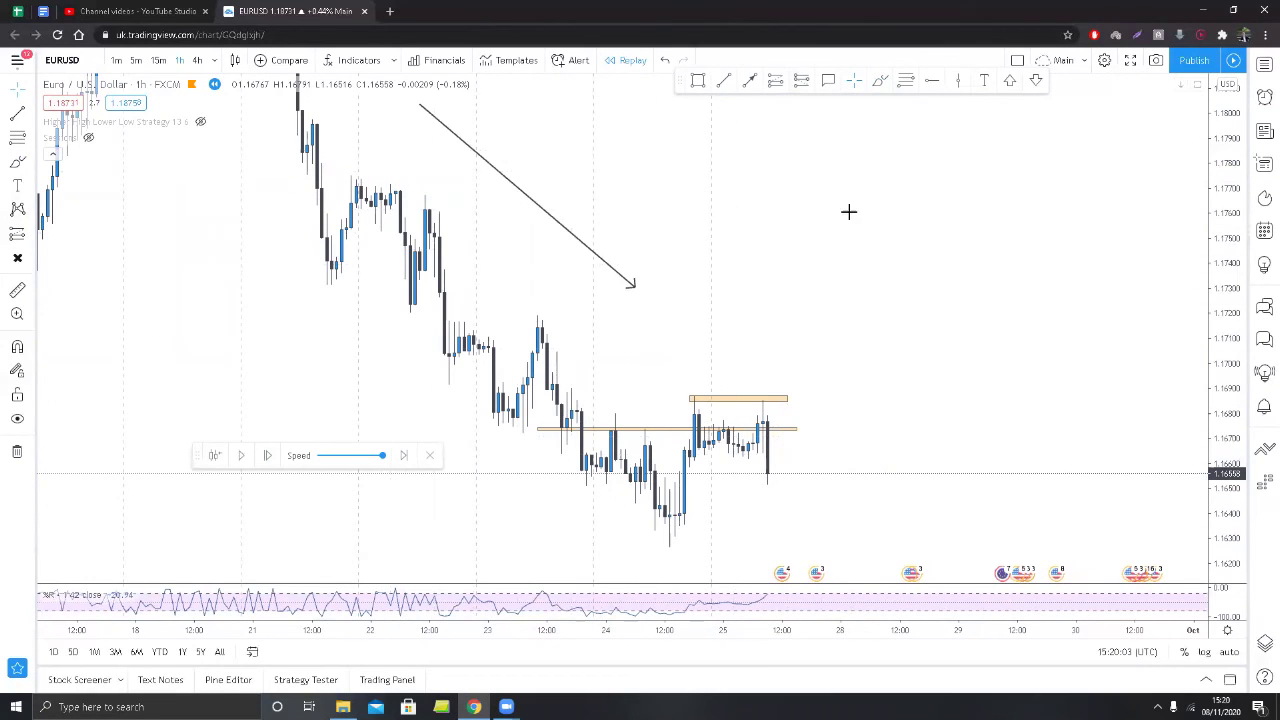
Advance the replay by two candles and draw a support zone rectangle at about 1.1633 to 1.1638 across the 24 September lows.
drag(870, 318, 949, 268)
scroll(886, 361, up, 2)
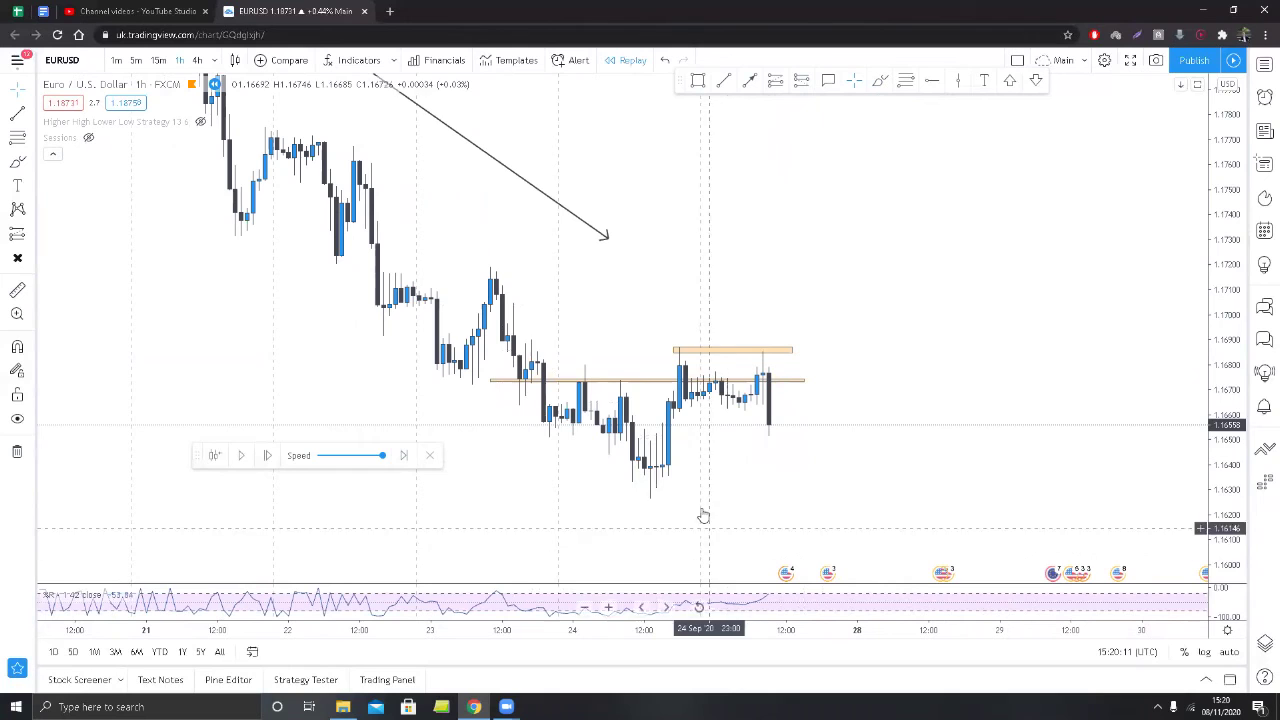
click(270, 455)
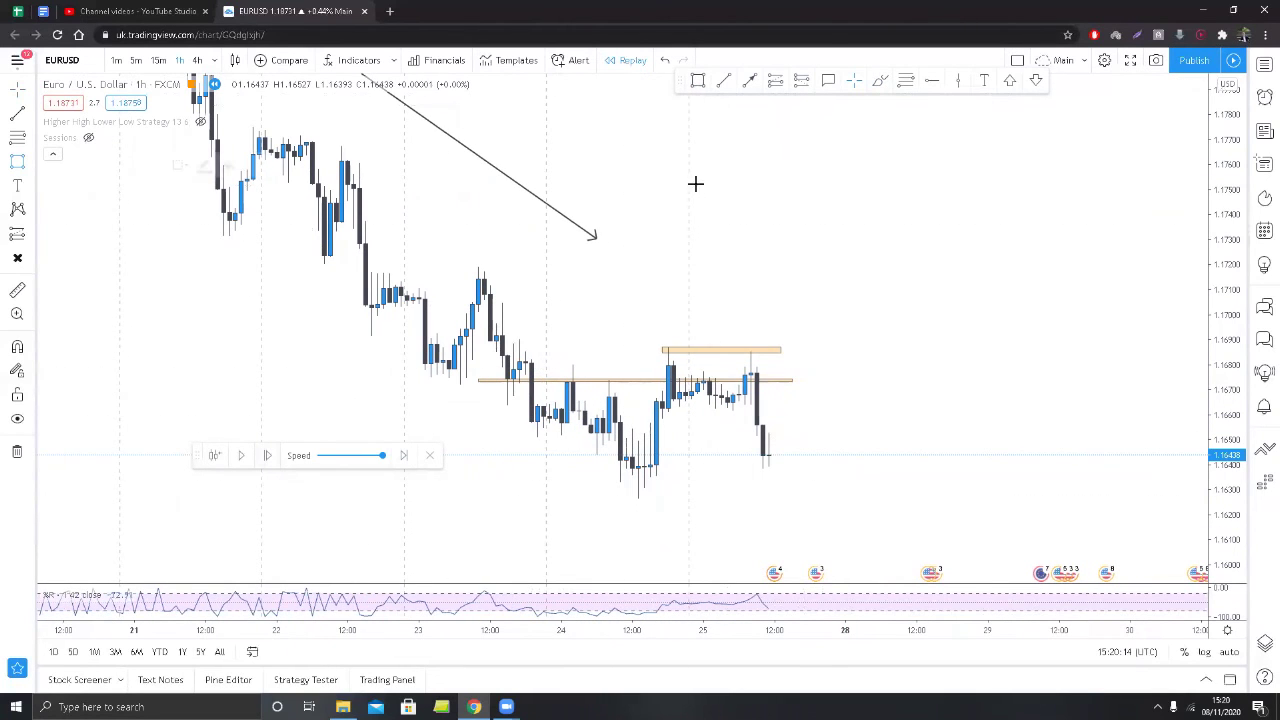
drag(591, 481, 910, 470)
click(888, 374)
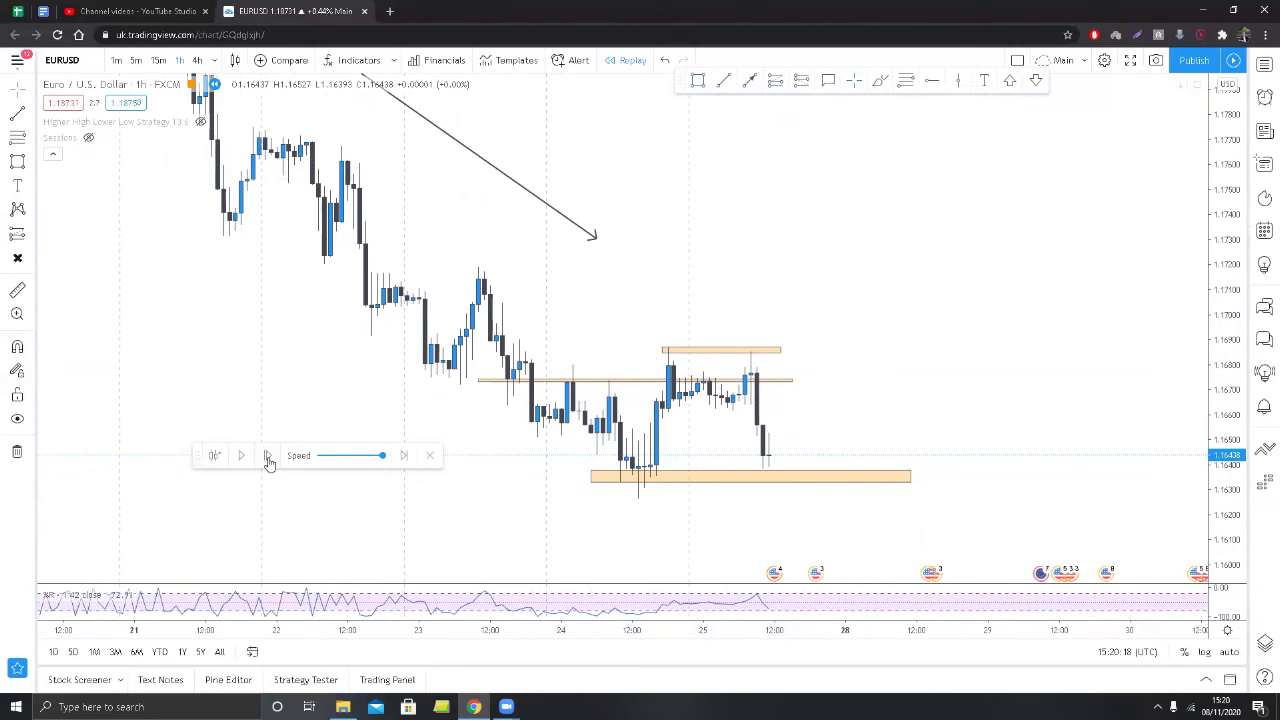
Advance the replay candle by candle through the rest of 25 September to the start of the 28 September session.
click(267, 456)
click(267, 456)
click(267, 456)
click(267, 456)
click(267, 456)
click(267, 456)
click(267, 456)
click(267, 456)
click(267, 456)
click(267, 456)
click(267, 456)
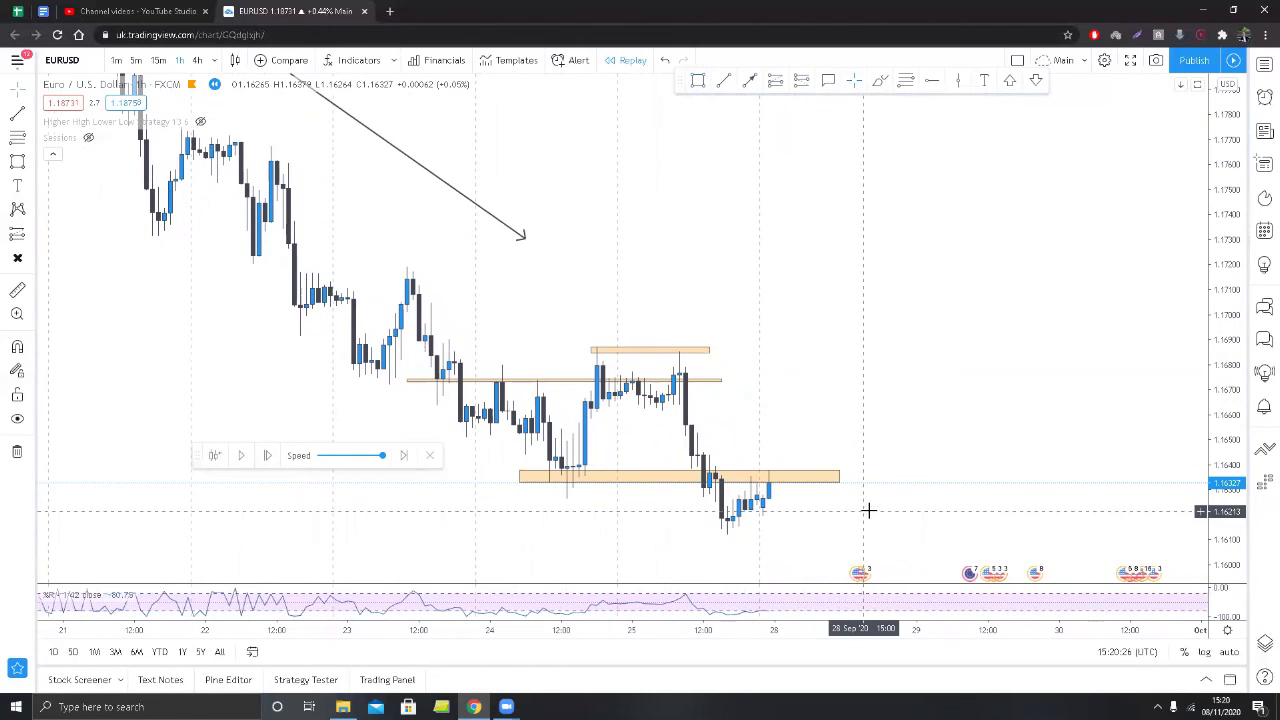
Delete the two upper zone rectangles at about 1.1674 and 1.1686.
drag(868, 511, 870, 467)
click(712, 340)
key(Delete)
drag(874, 386, 856, 389)
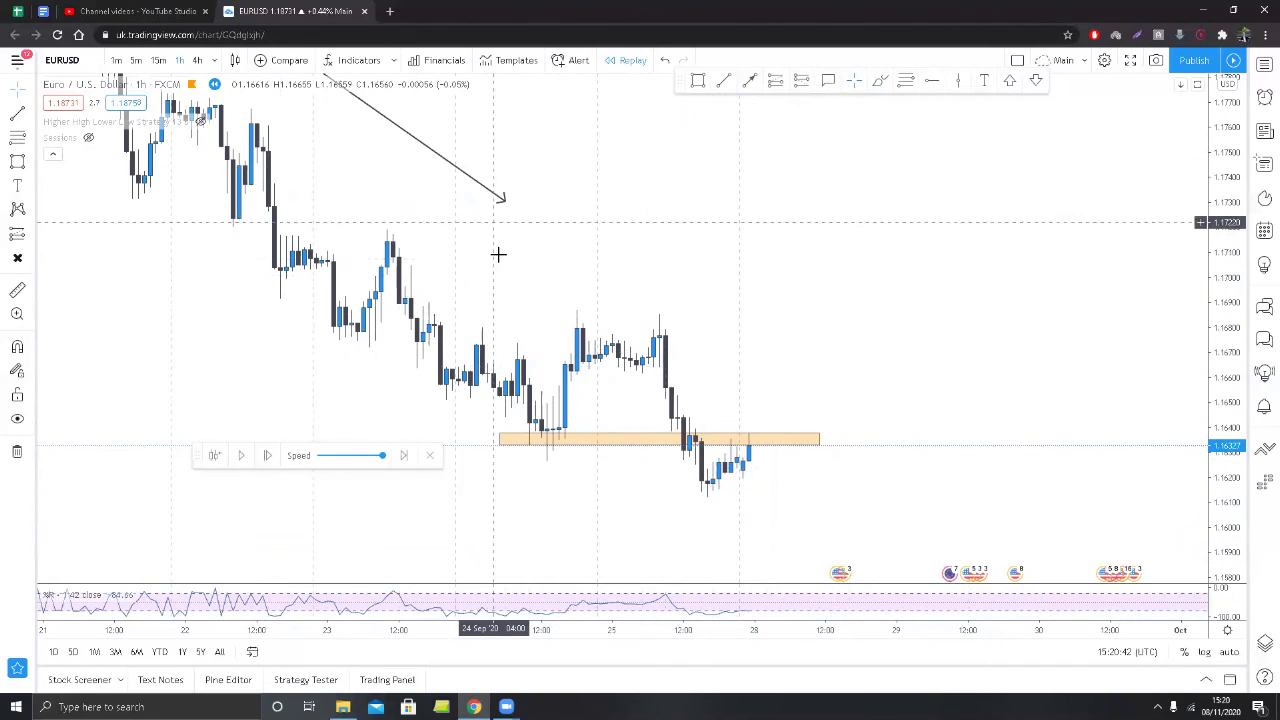
Advance the replay a few candles and draw a small support zone rectangle at about 1.1611 to 1.1617 under the latest lows.
click(269, 456)
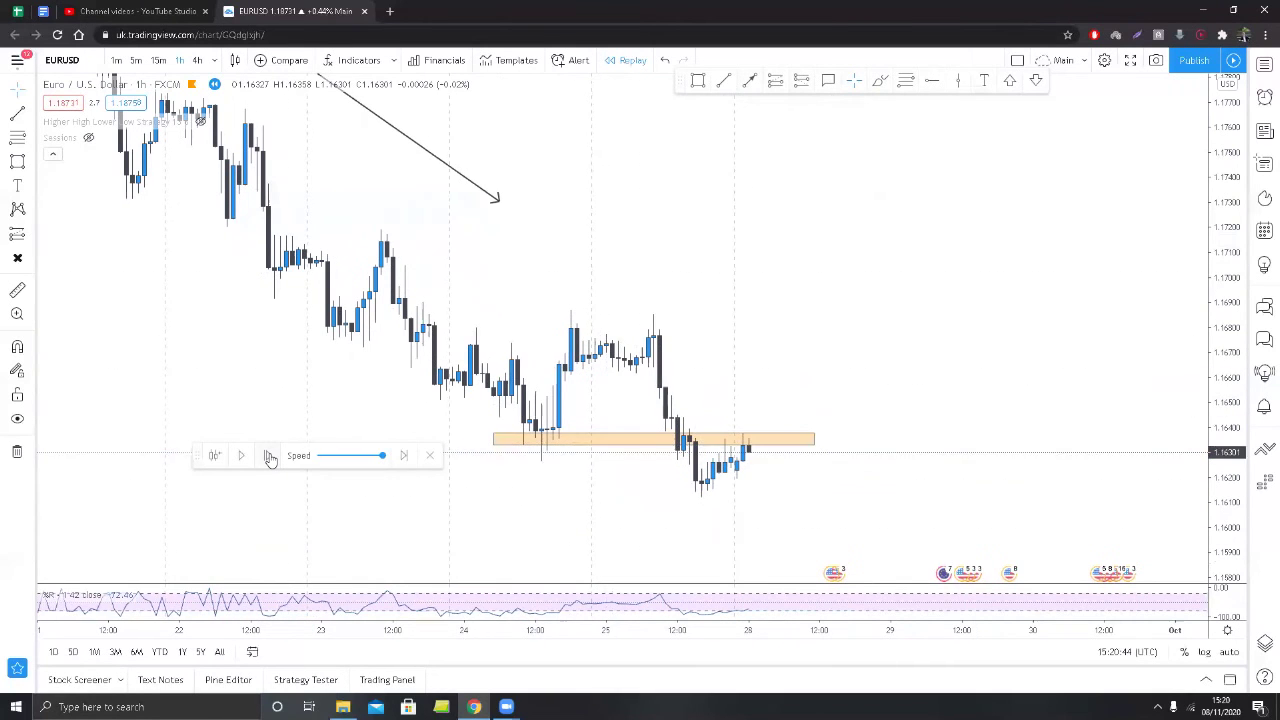
click(269, 456)
click(269, 456)
click(698, 80)
click(767, 498)
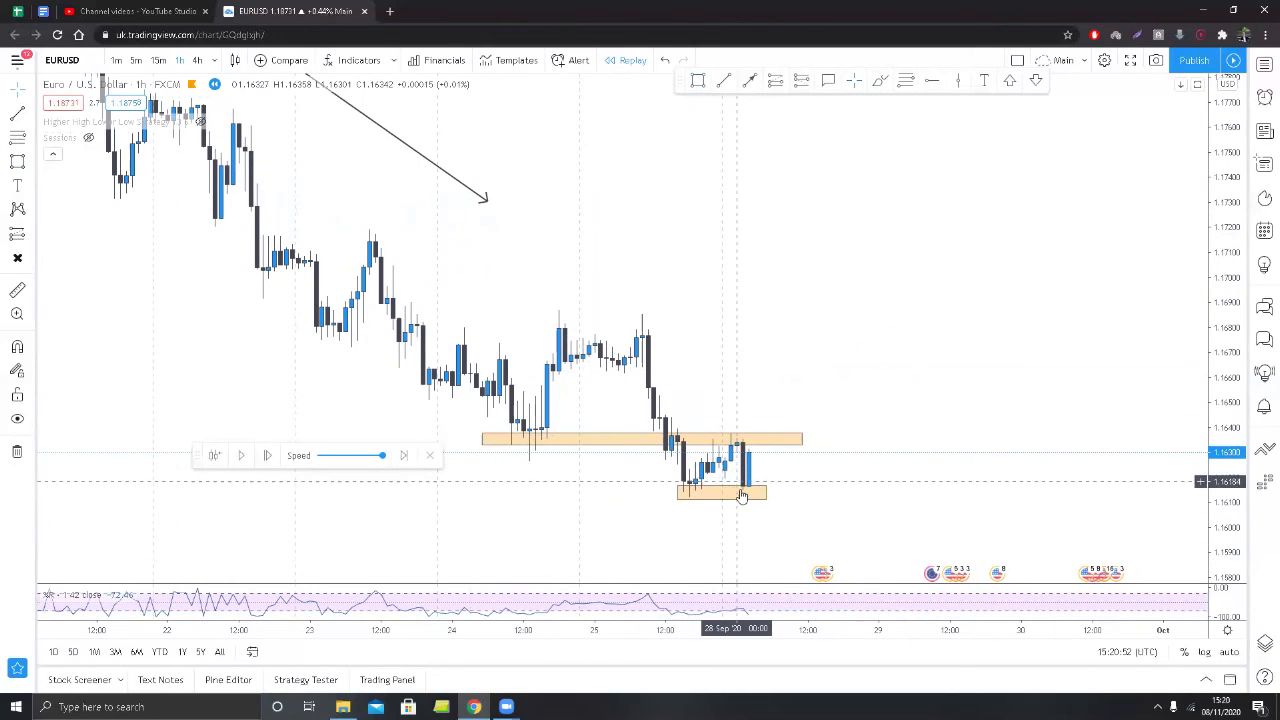
Advance the replay candle by candle to about 11:00 on 28 September.
click(272, 456)
click(272, 456)
click(272, 456)
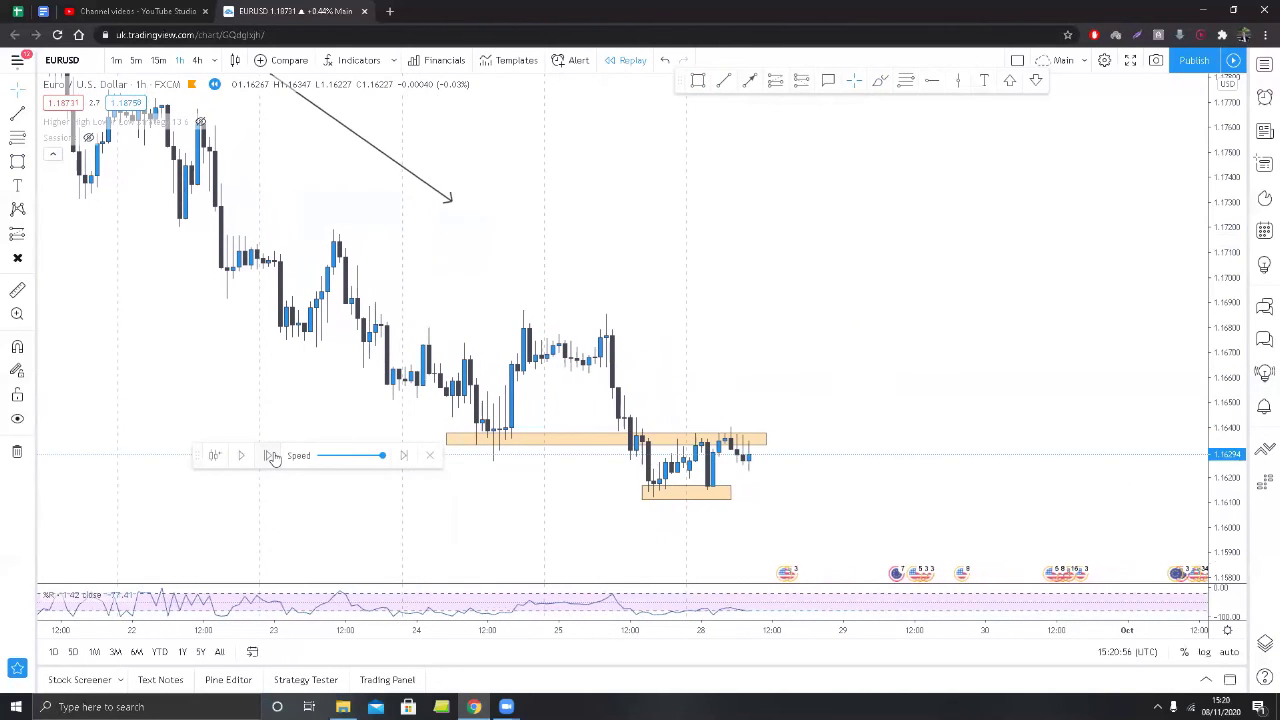
click(272, 456)
click(272, 456)
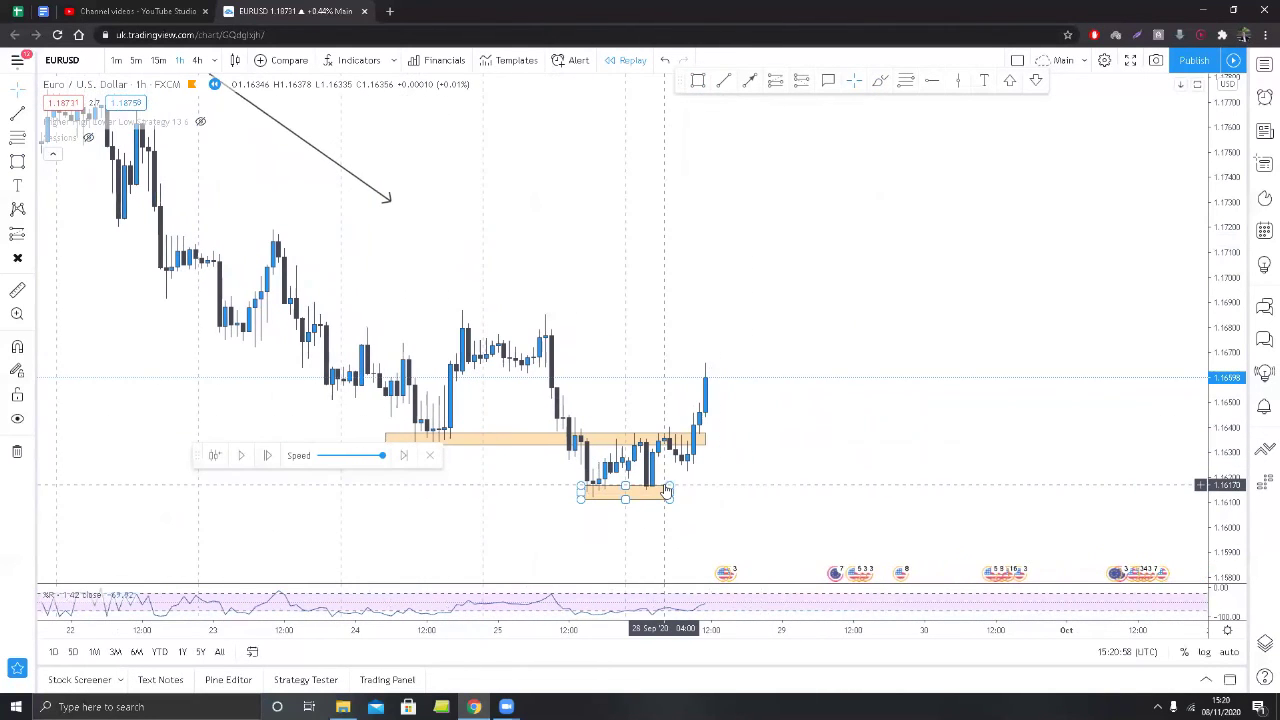
Extend the lowest support rectangle to 22:00 on 28 September and lower its upper edge to about 1.1616.
drag(670, 487, 771, 488)
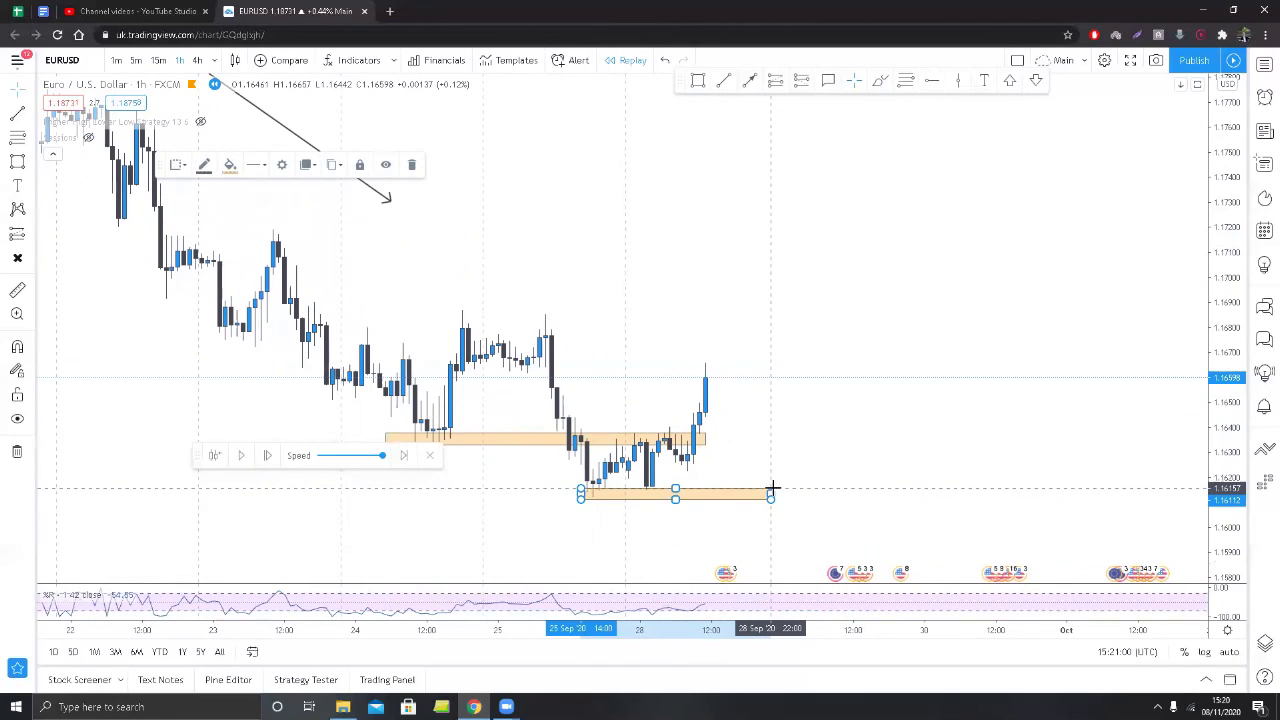
click(771, 429)
drag(740, 398, 738, 406)
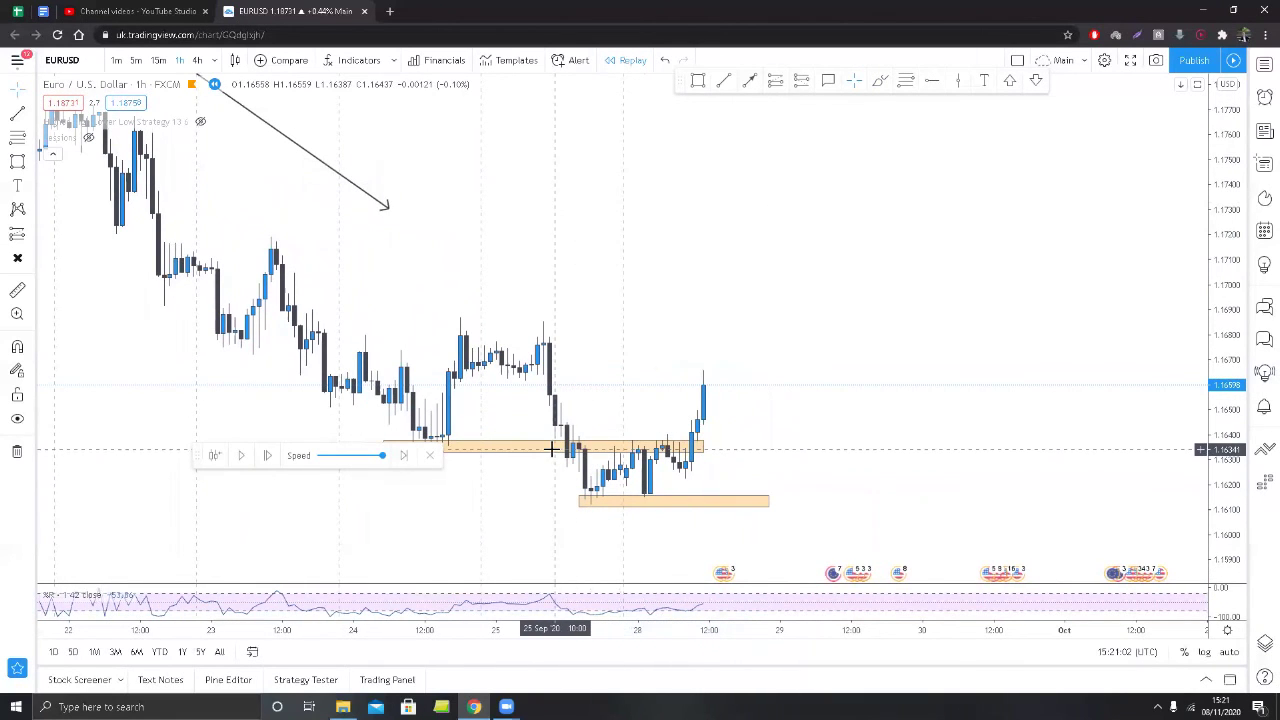
Narrow the upper zone rectangle to a thin band at about 1.1637 and extend it to 19:00 on 28 September.
drag(543, 452, 551, 443)
click(654, 418)
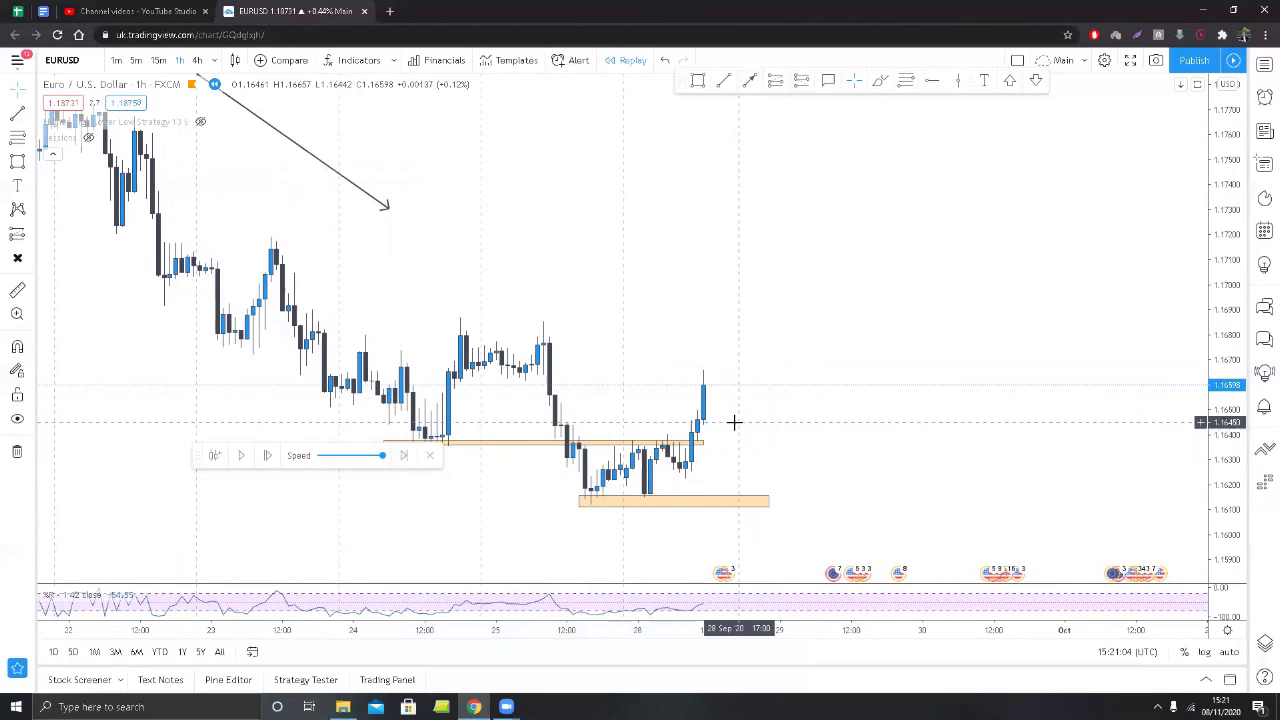
drag(704, 441, 754, 443)
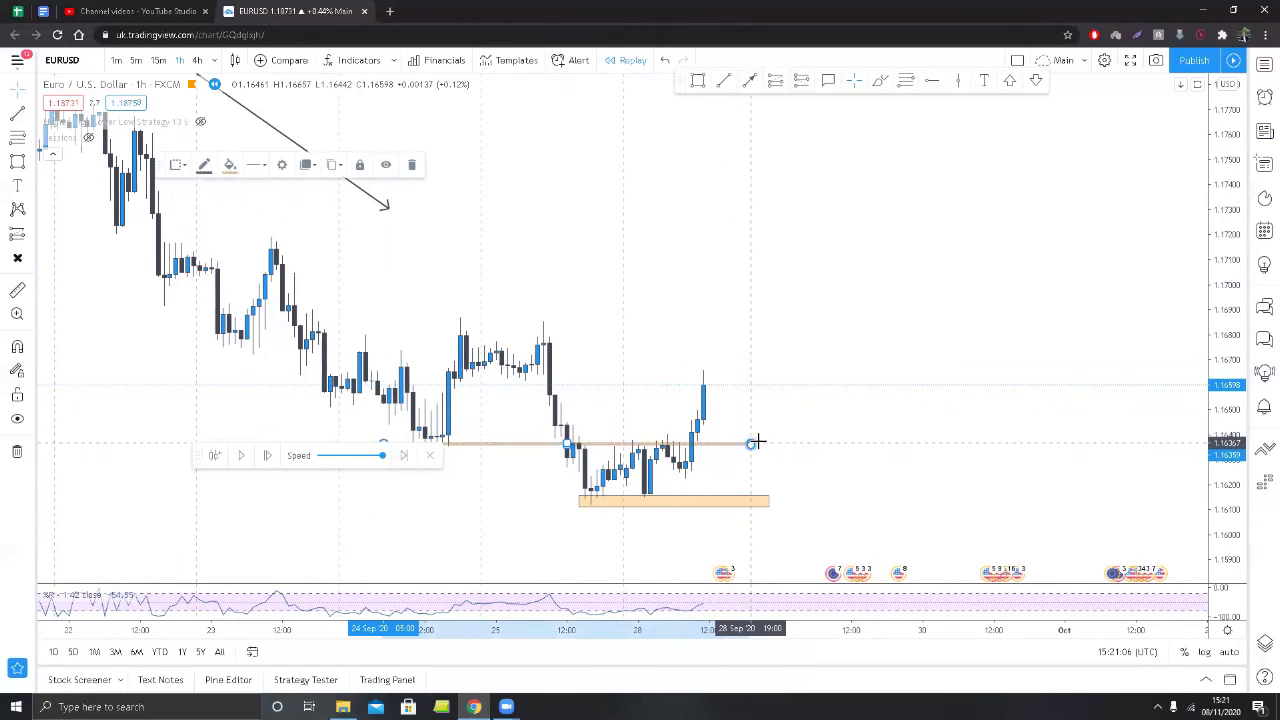
click(677, 403)
scroll(729, 306, down, 4)
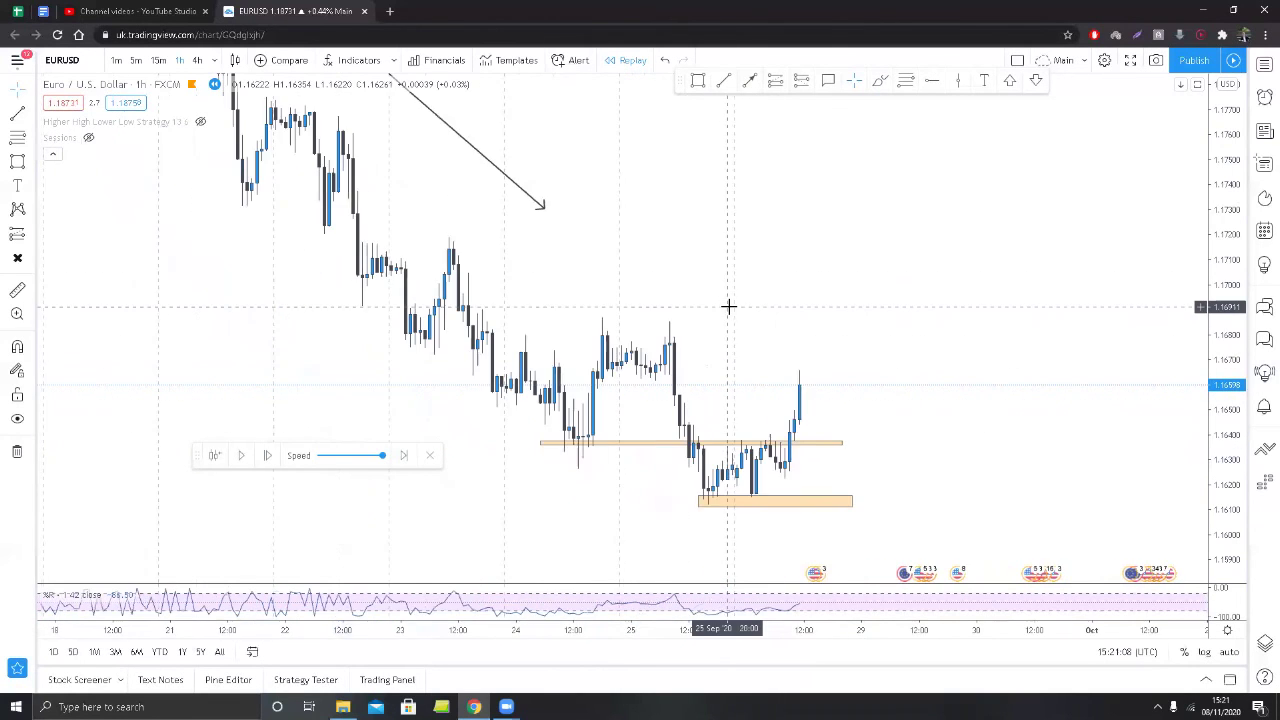
Draw a thin resistance zone rectangle at about 1.1682 across the recent highs, from 23 September to about 10:00 on 30 September.
scroll(817, 340, up, 2)
scroll(850, 336, up, 1)
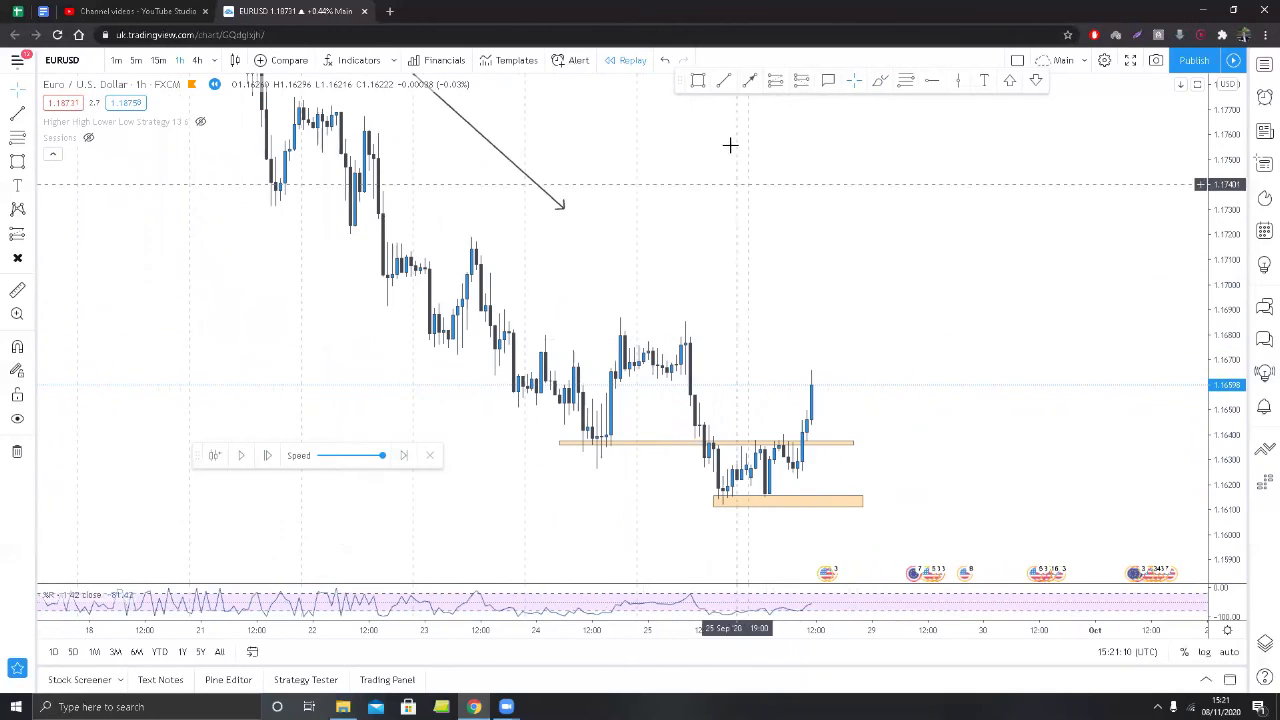
click(698, 80)
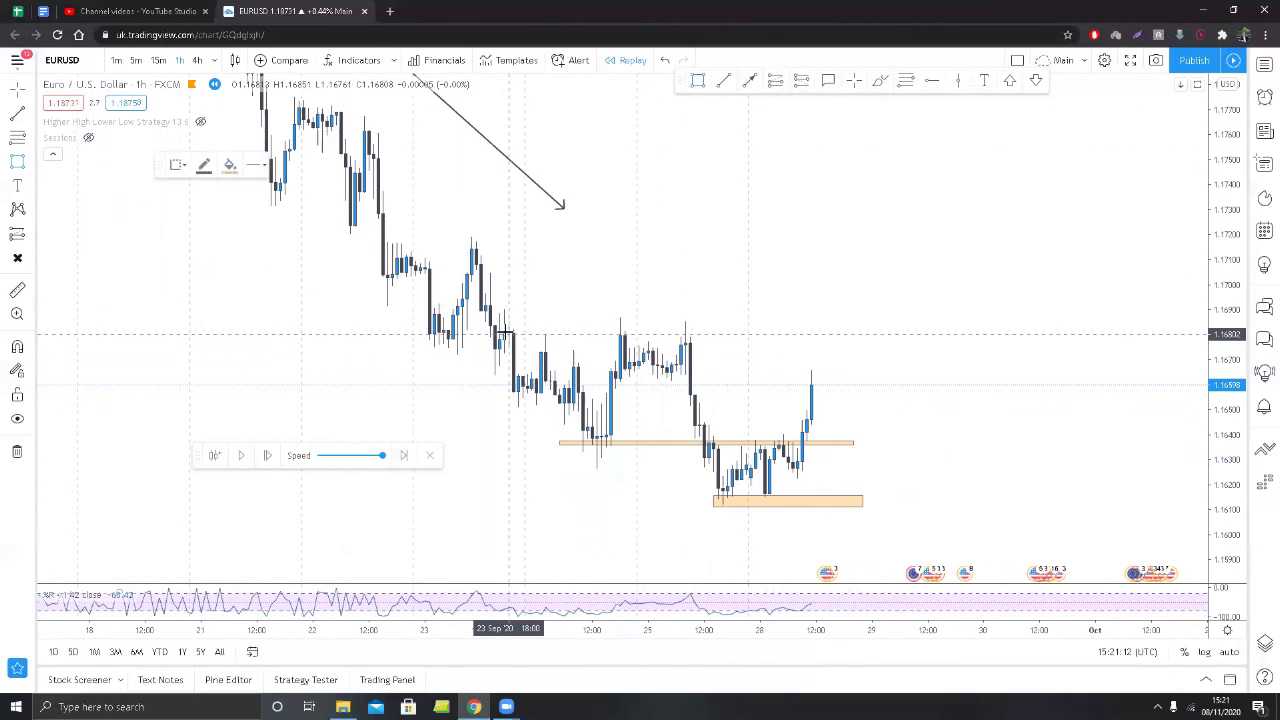
mouse_move(505, 330)
mouse_down()
mouse_move(1000, 315)
mouse_move(1030, 328)
mouse_up()
click(931, 255)
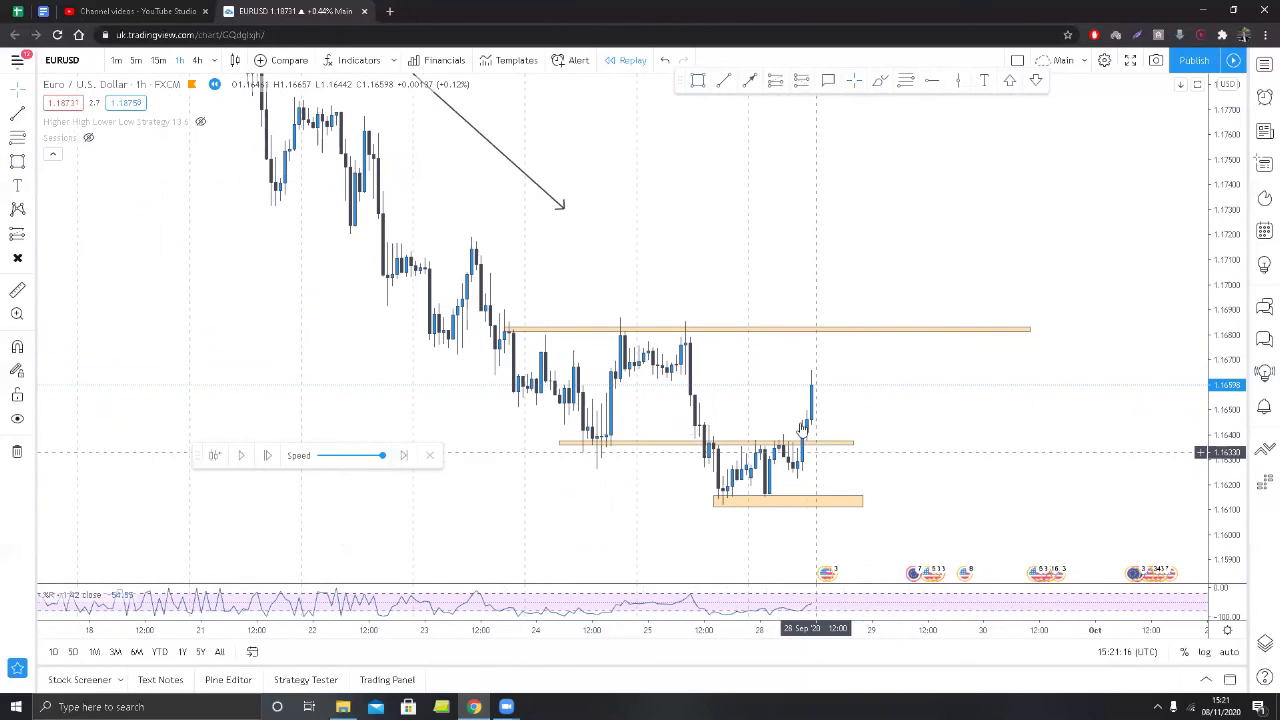
Advance the replay candle by candle to about 10:00 on 29 September.
click(268, 456)
click(268, 456)
click(268, 456)
click(268, 456)
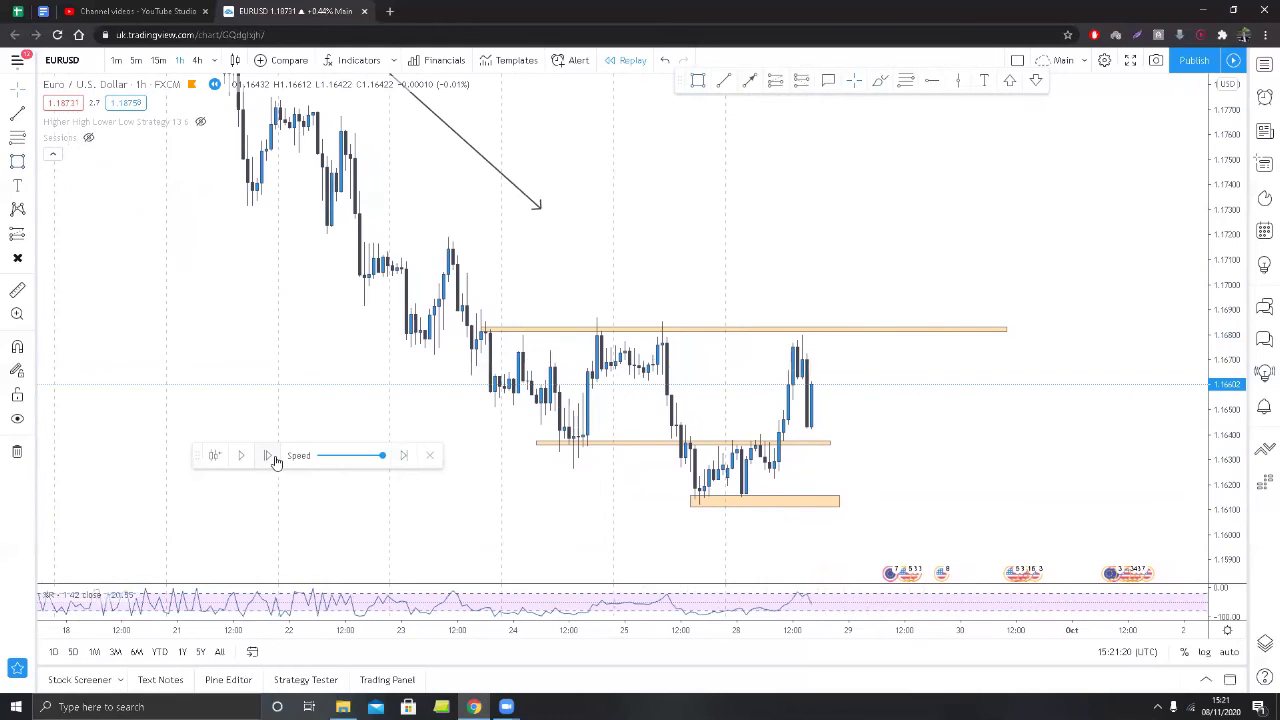
click(269, 456)
click(269, 456)
click(269, 456)
click(269, 456)
click(269, 456)
click(269, 456)
click(269, 456)
click(269, 456)
click(269, 456)
click(269, 456)
click(269, 456)
click(269, 456)
click(269, 456)
click(269, 456)
click(272, 458)
drag(890, 403, 880, 455)
scroll(985, 449, down, 1)
drag(985, 449, 943, 440)
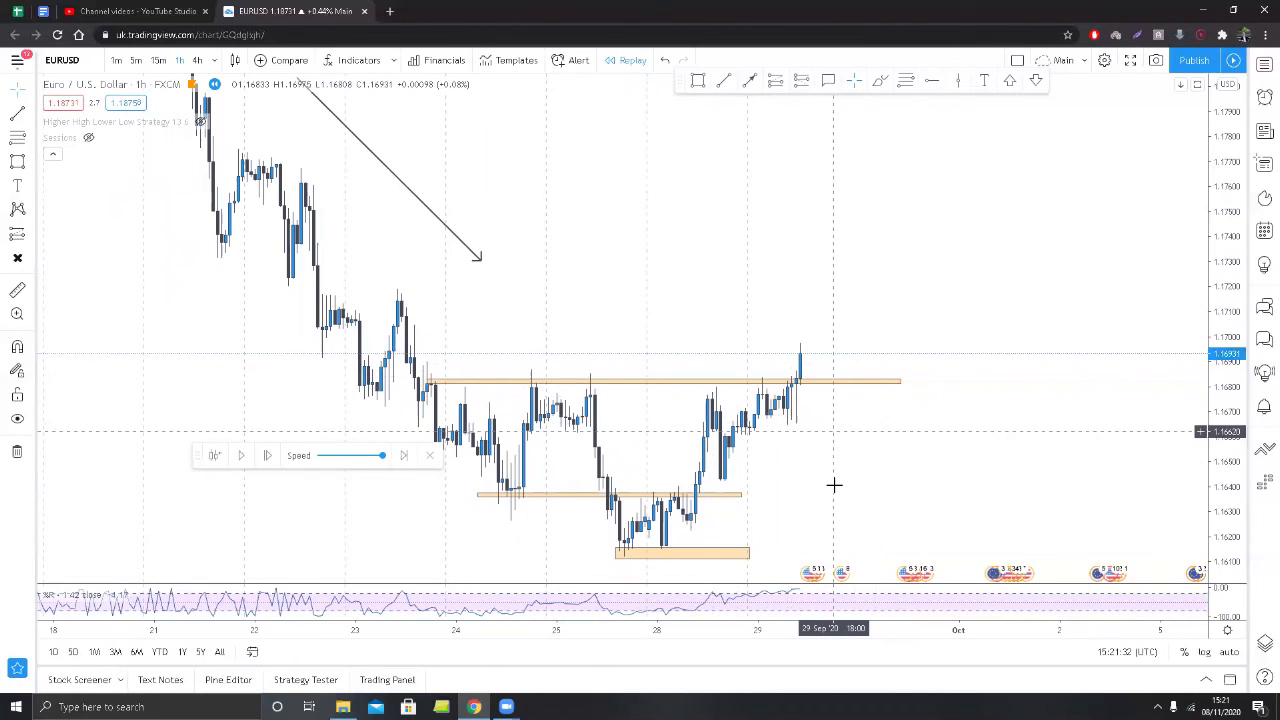
Circle the latest candles around the upper zone with a red brush stroke and delete the circle.
click(880, 80)
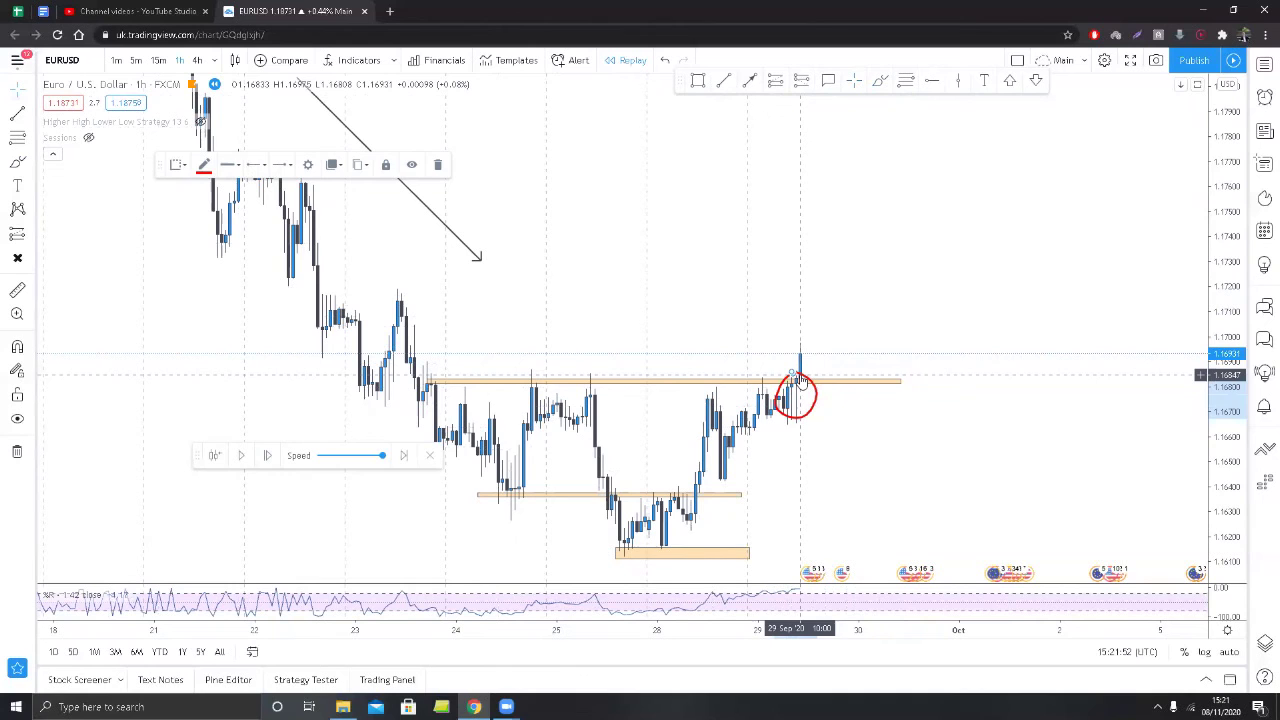
key(Delete)
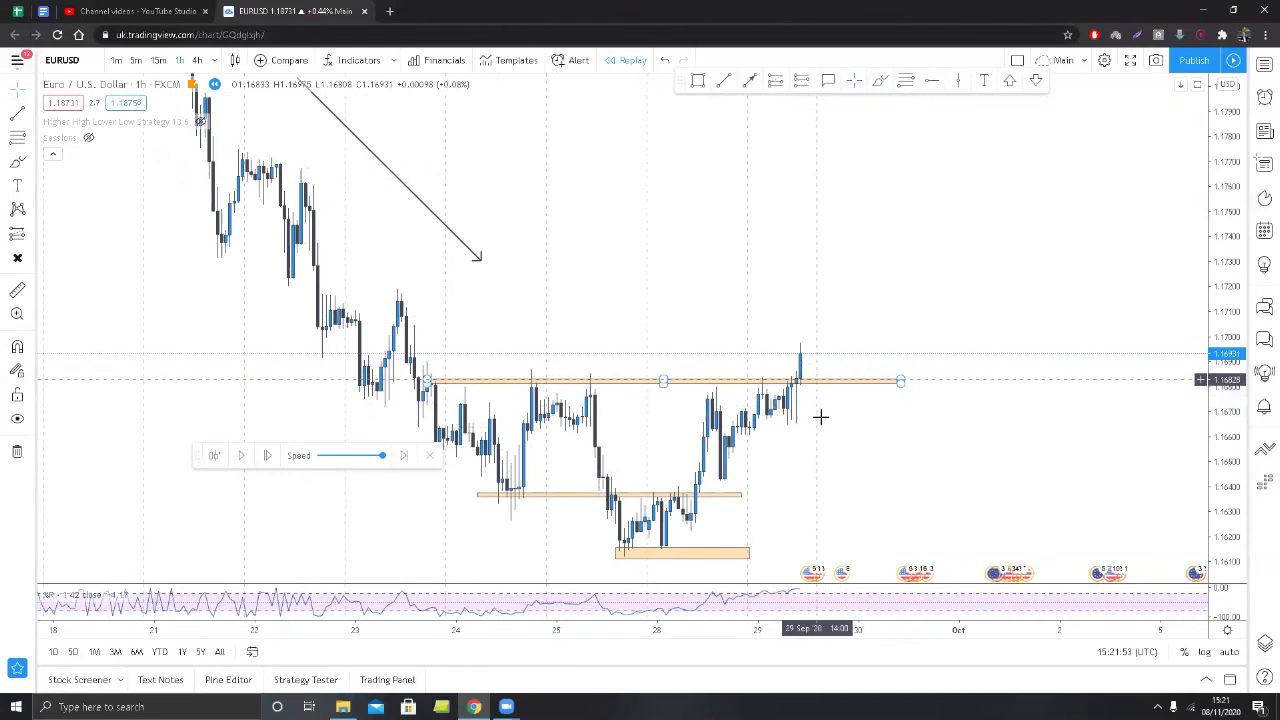
Advance the replay to 11:00 on 29 September, inspect the breakout candle on the 15-minute chart and return to the one-hour chart.
click(267, 456)
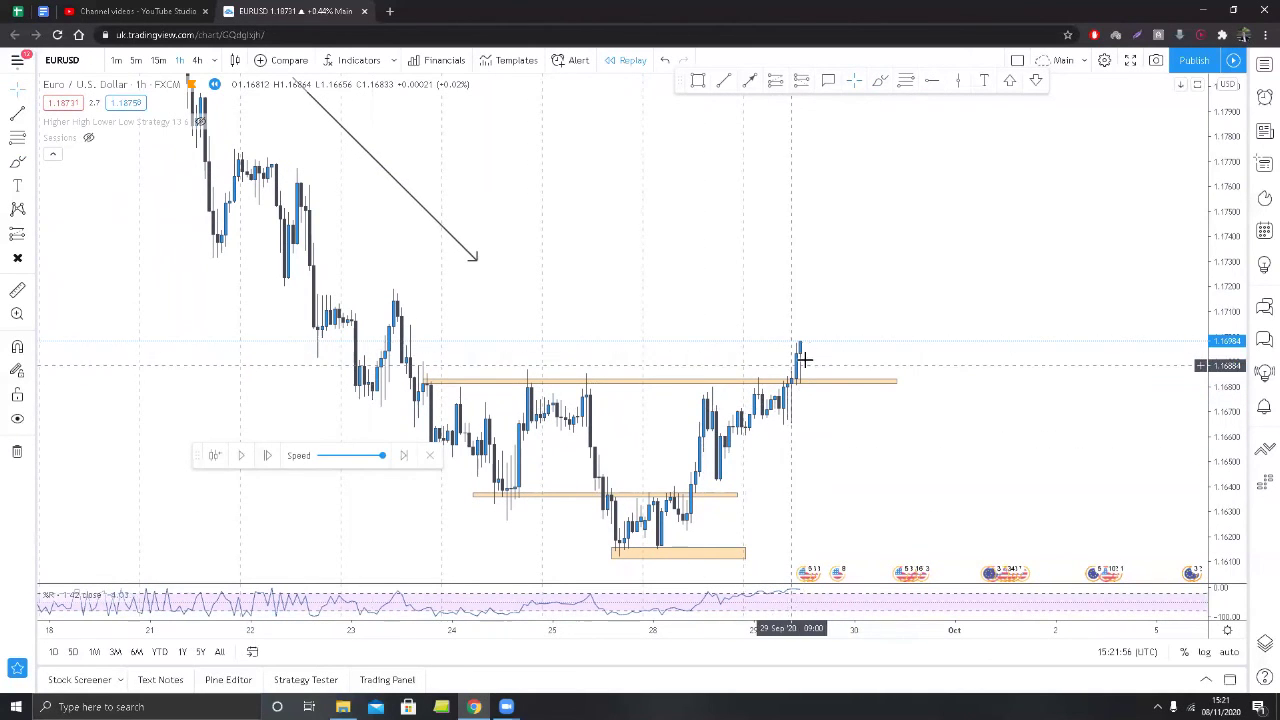
scroll(843, 349, up, 2)
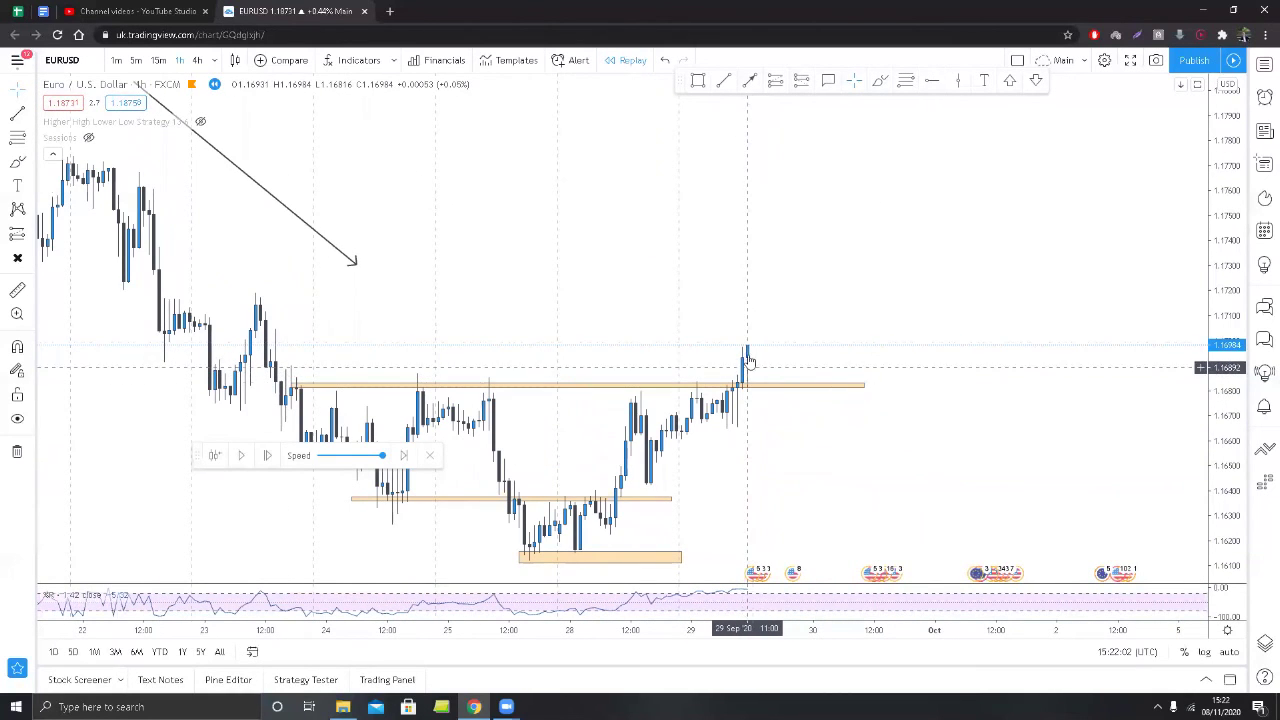
click(158, 60)
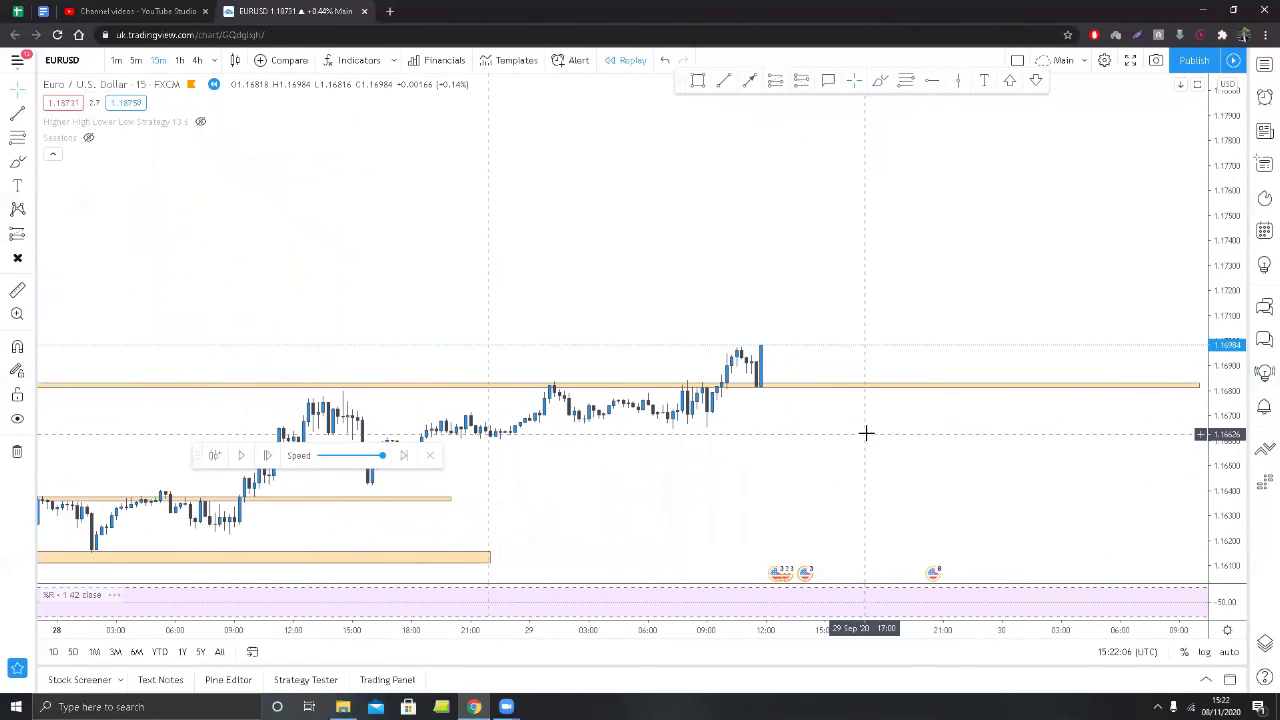
click(179, 60)
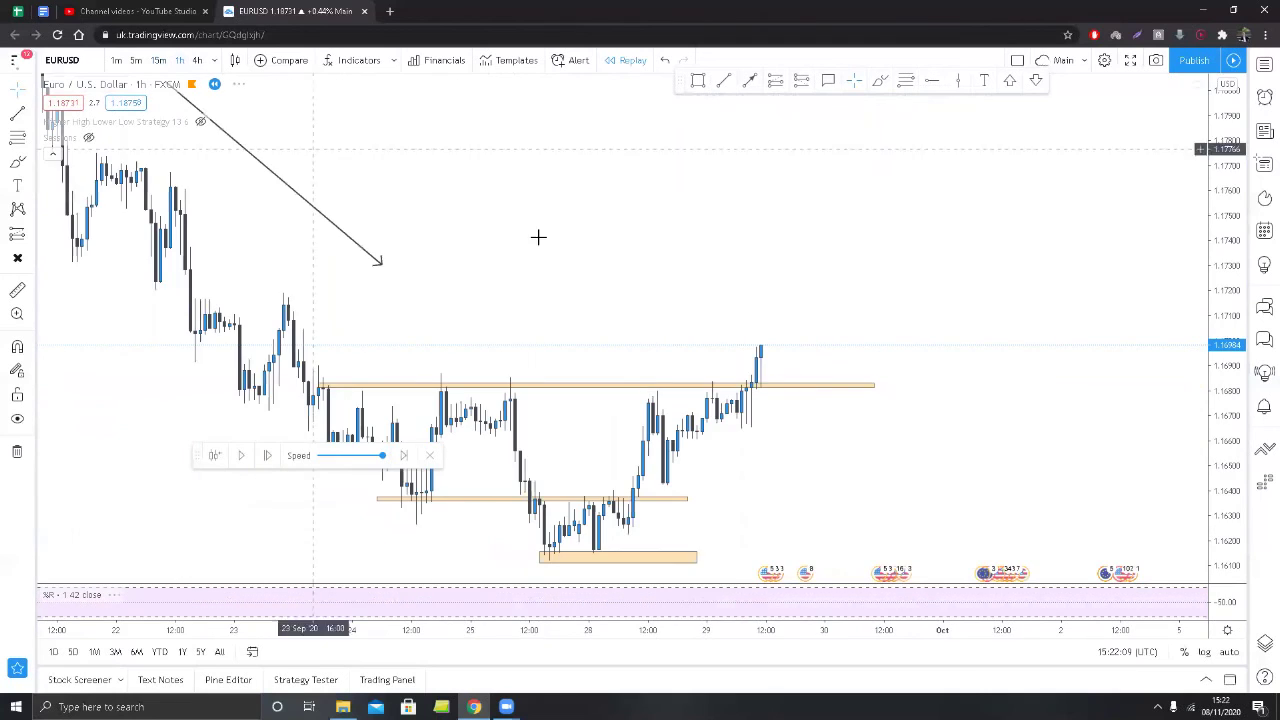
Place a trial long position at about 1.1698 with the stop at about 1.1671 and target at about 1.1766, and delete it.
click(717, 345)
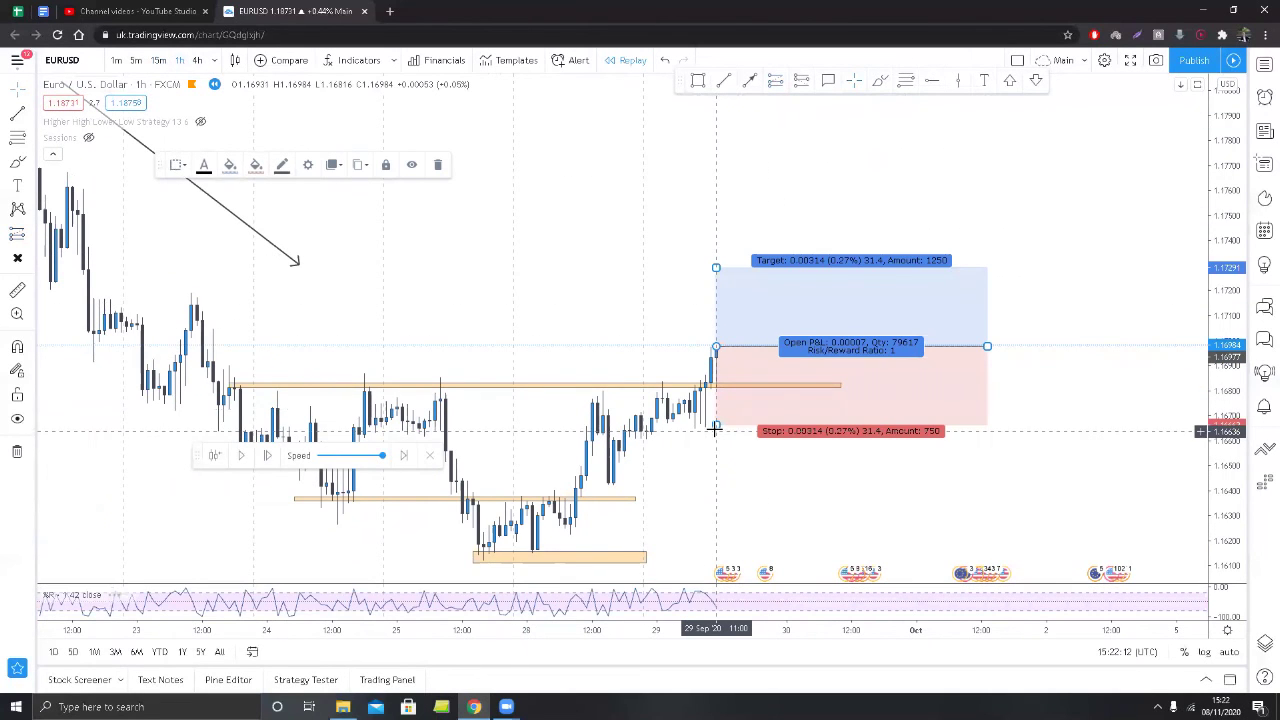
drag(716, 425, 716, 413)
drag(716, 268, 717, 175)
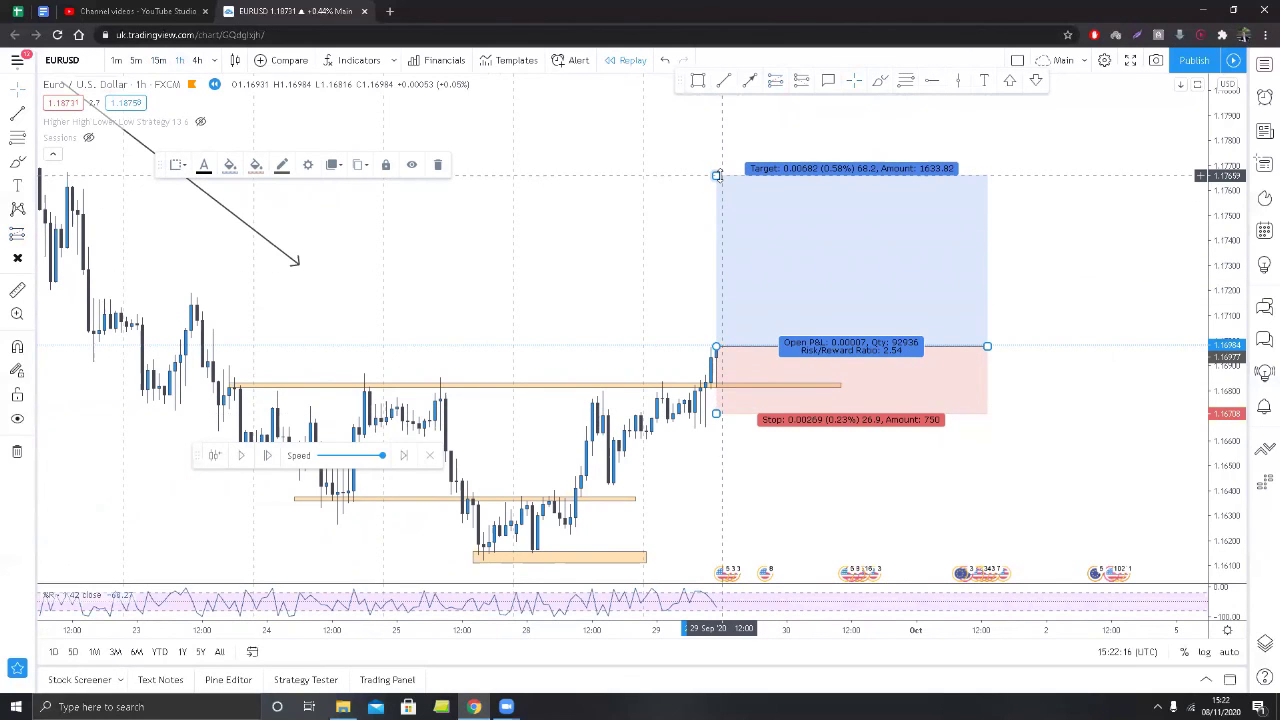
key(Delete)
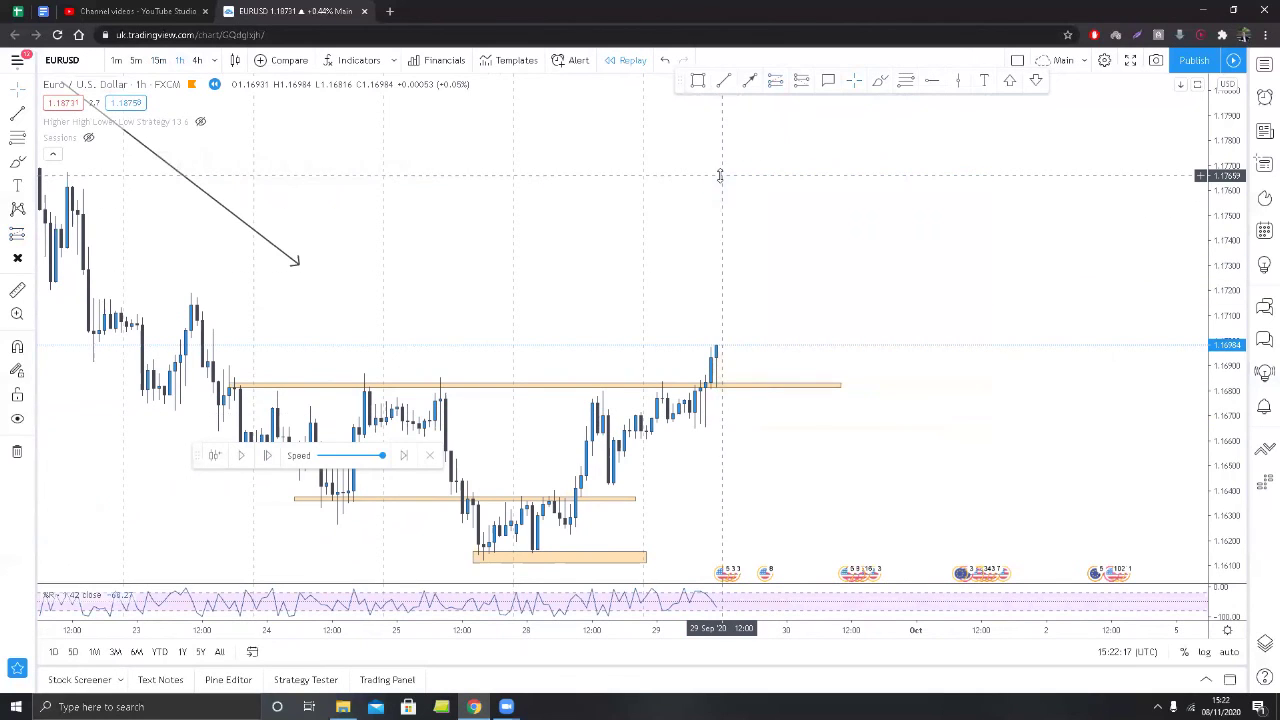
click(740, 386)
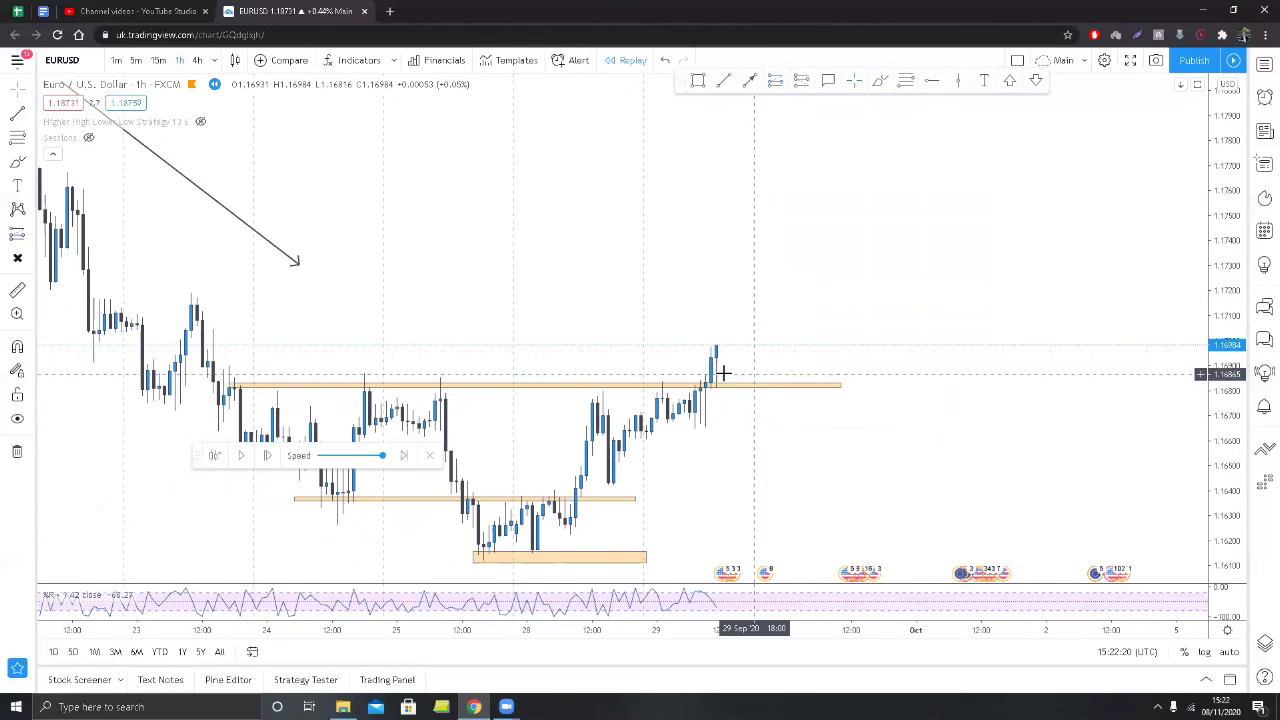
click(734, 423)
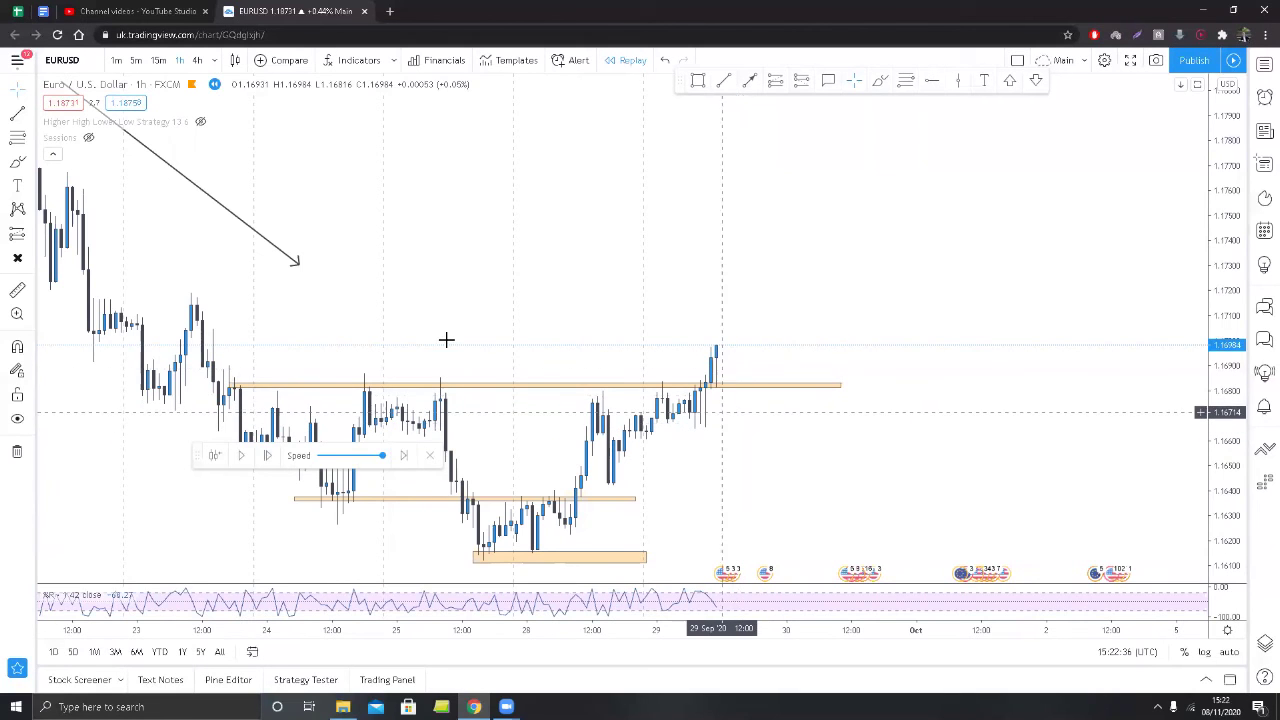
Switch the chart to the 15-minute timeframe.
click(158, 60)
drag(995, 477, 634, 380)
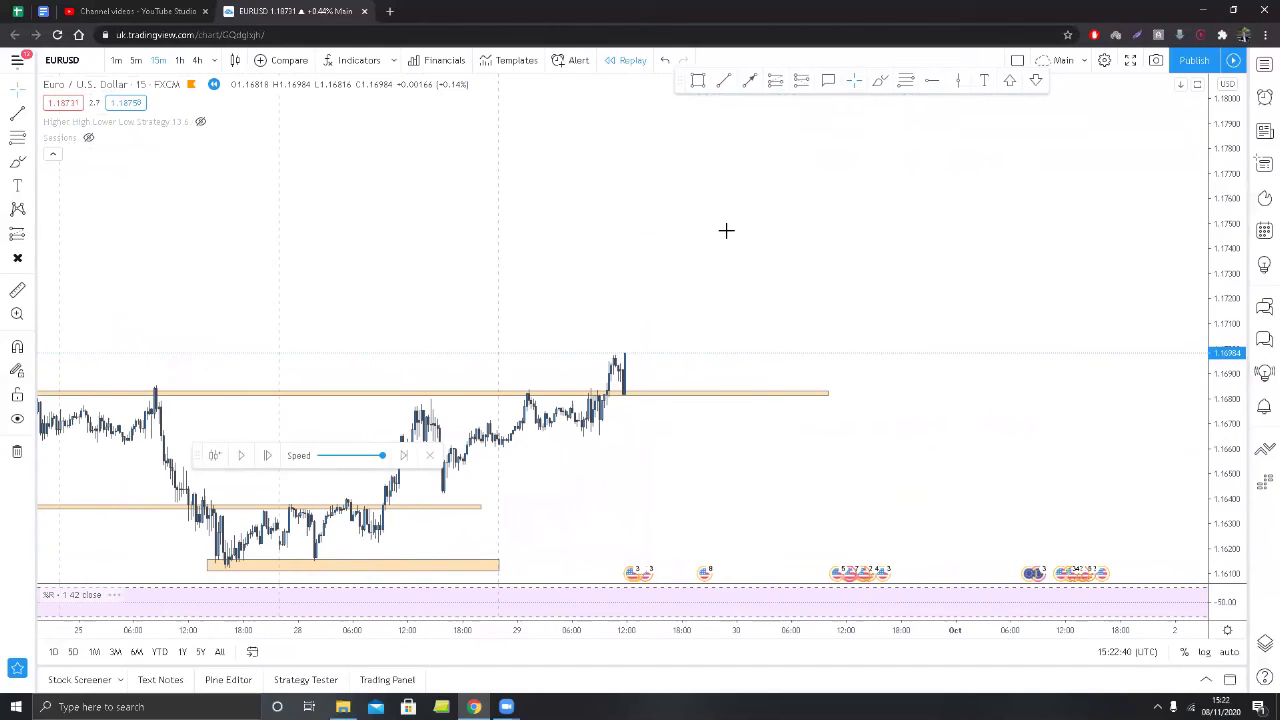
Draw an upward trend arrow beneath the recent rally and delete it.
click(749, 80)
click(504, 427)
click(620, 368)
click(686, 331)
drag(792, 222, 944, 314)
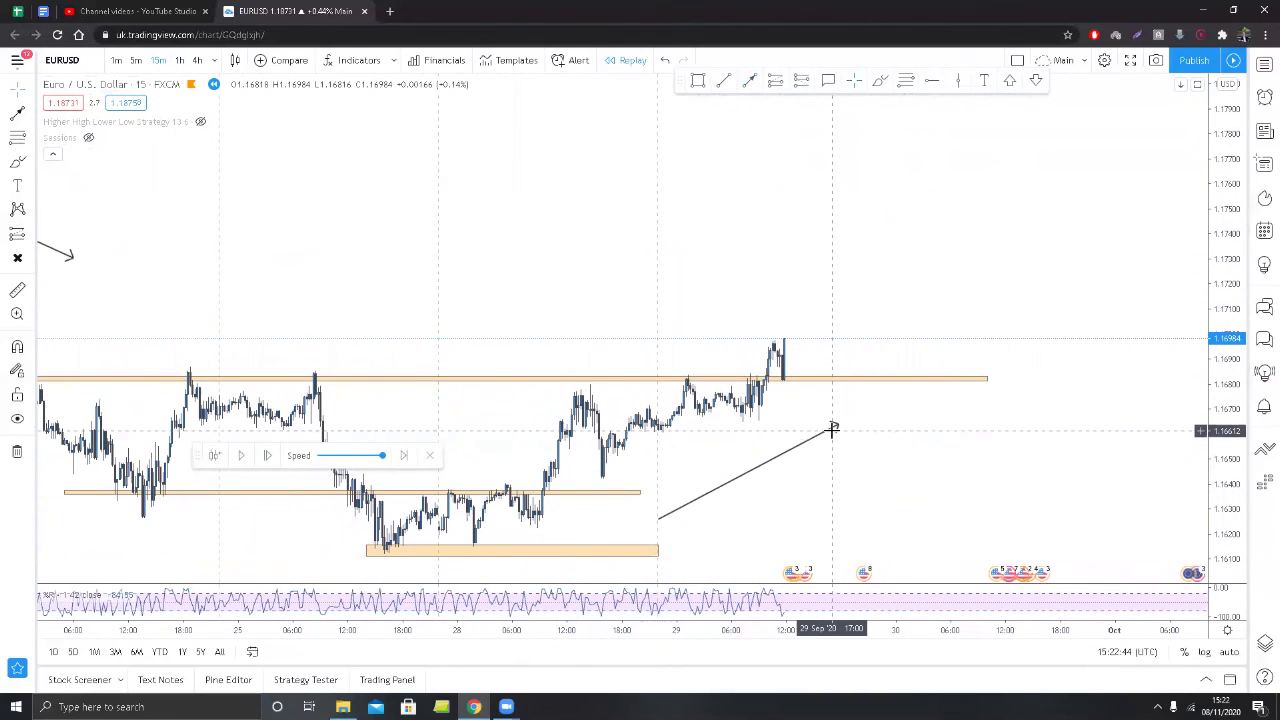
click(836, 428)
key(Delete)
Advance the replay to 13:15 on 29 September and draw a small support zone at about 1.1697 to 1.1700 over the last broken high.
drag(862, 437, 974, 454)
scroll(974, 454, up, 5)
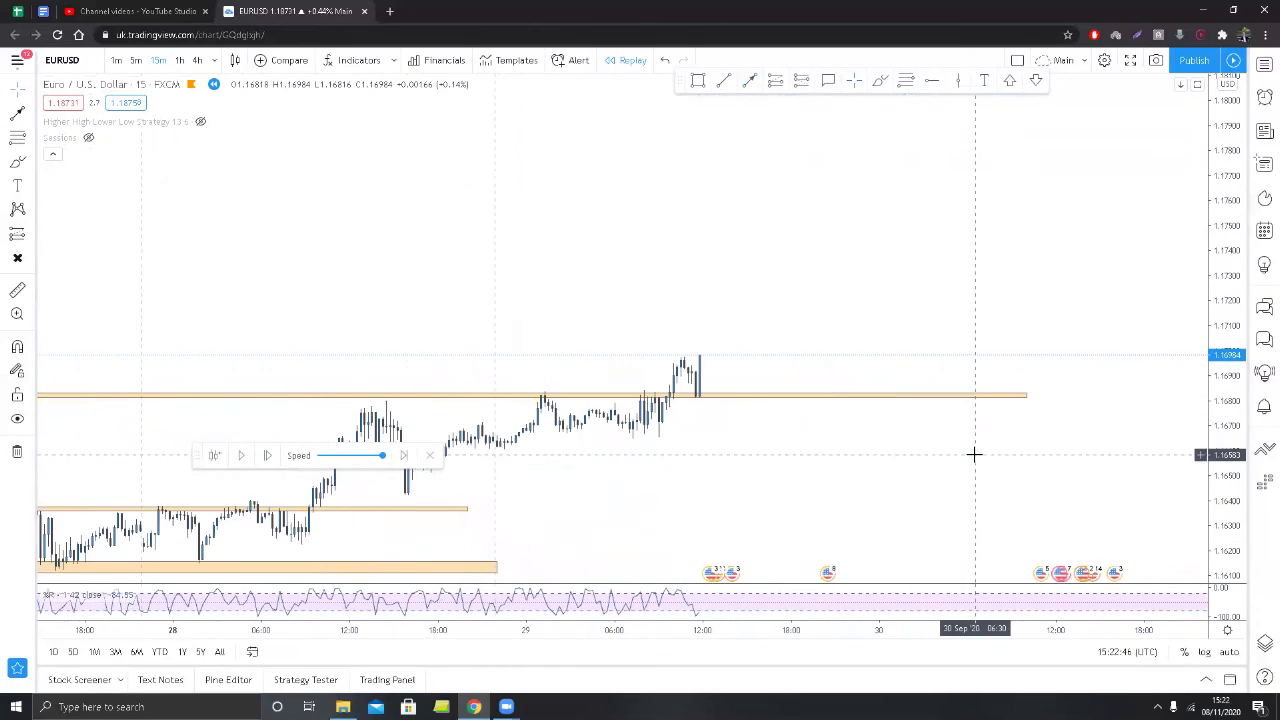
click(269, 456)
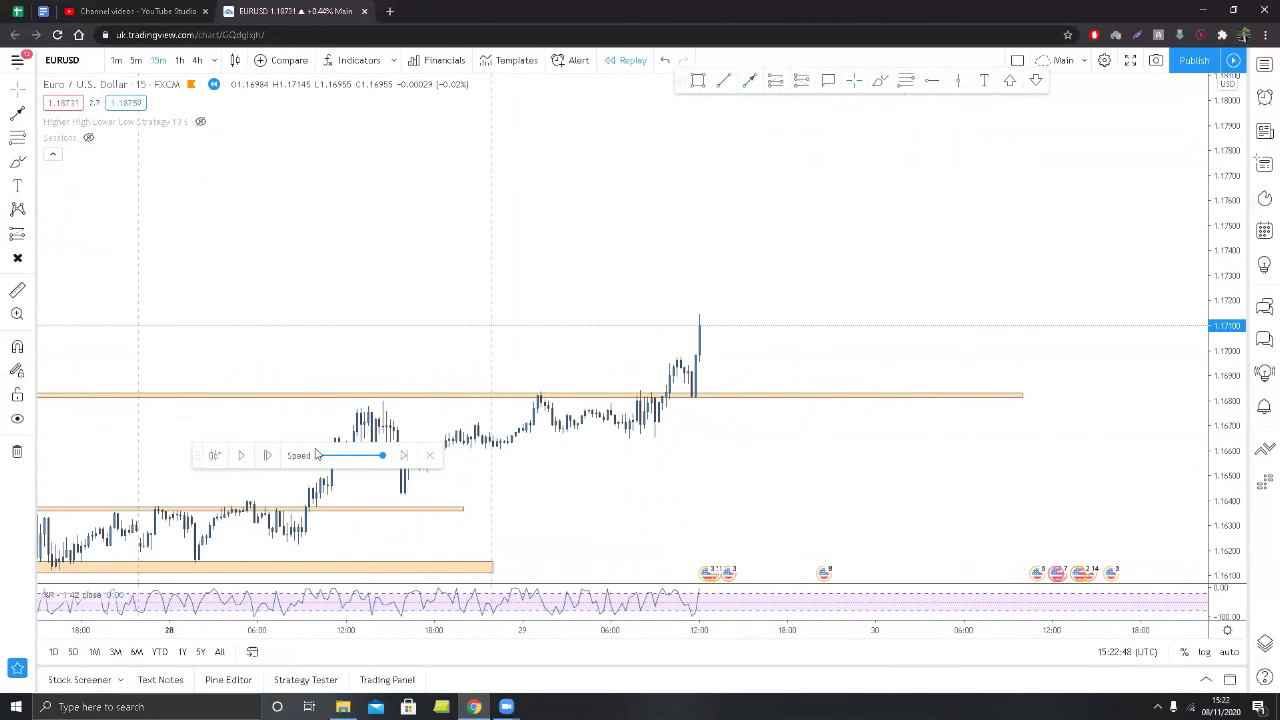
click(267, 456)
click(267, 456)
click(267, 456)
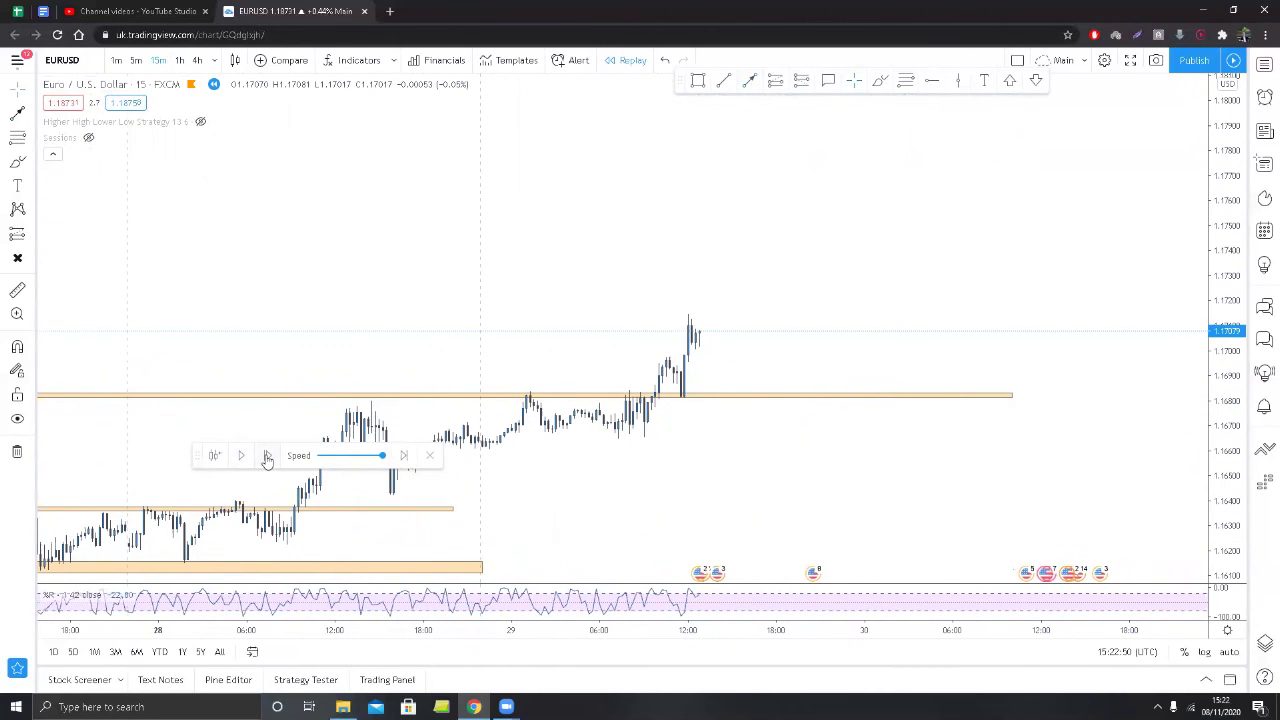
click(267, 456)
click(267, 456)
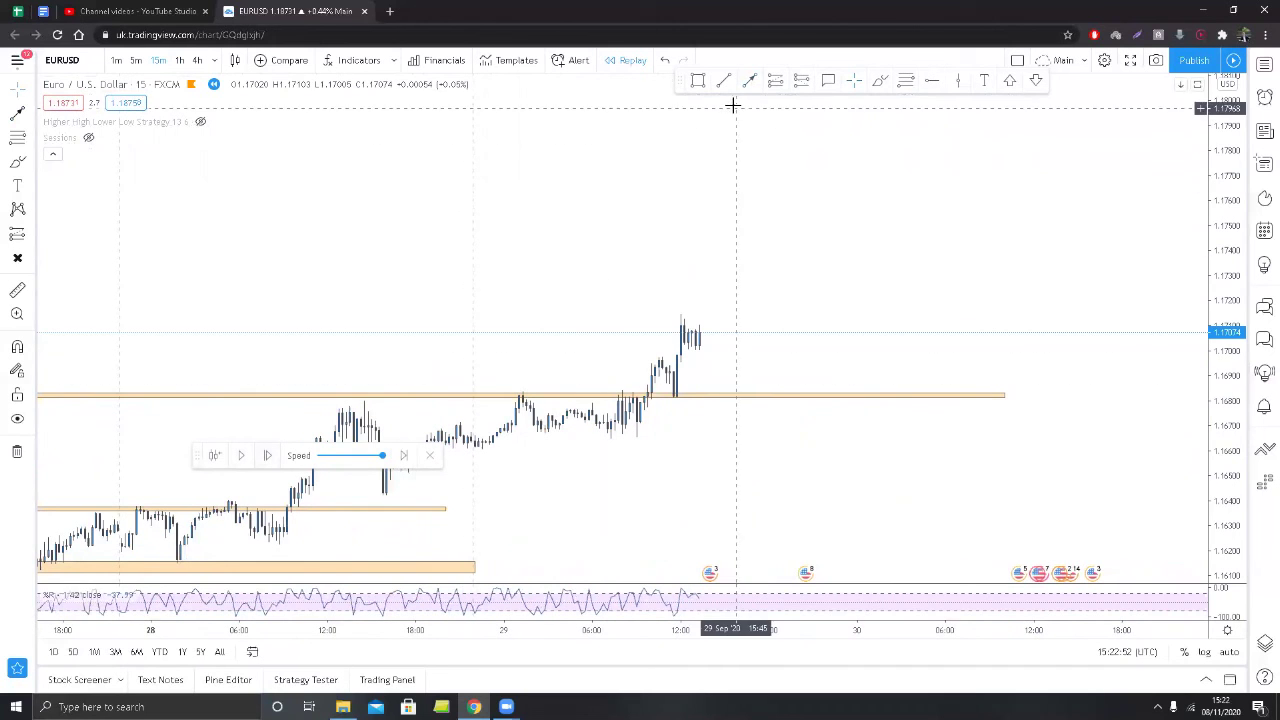
click(701, 82)
drag(648, 358, 743, 349)
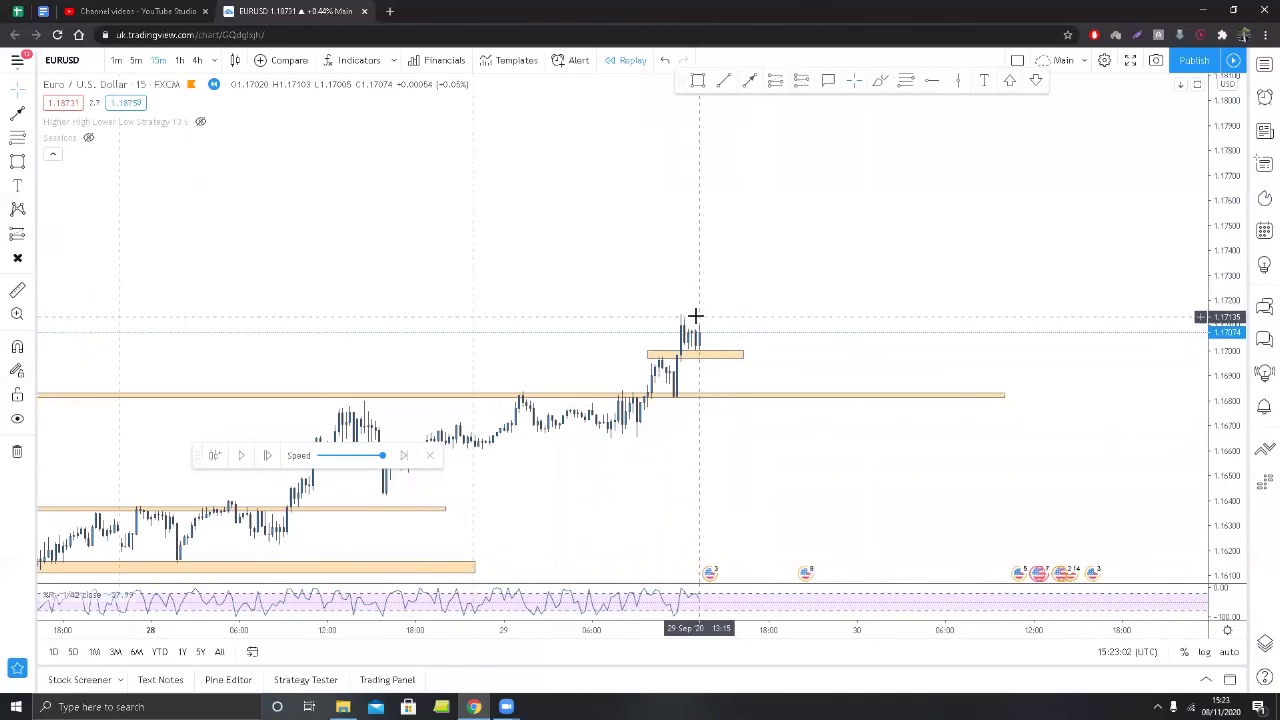
Advance the 15-minute replay candle by candle to about 15:45 on 29 September.
click(265, 455)
click(265, 455)
click(265, 455)
click(265, 455)
click(265, 455)
click(265, 455)
click(265, 455)
click(265, 455)
click(265, 455)
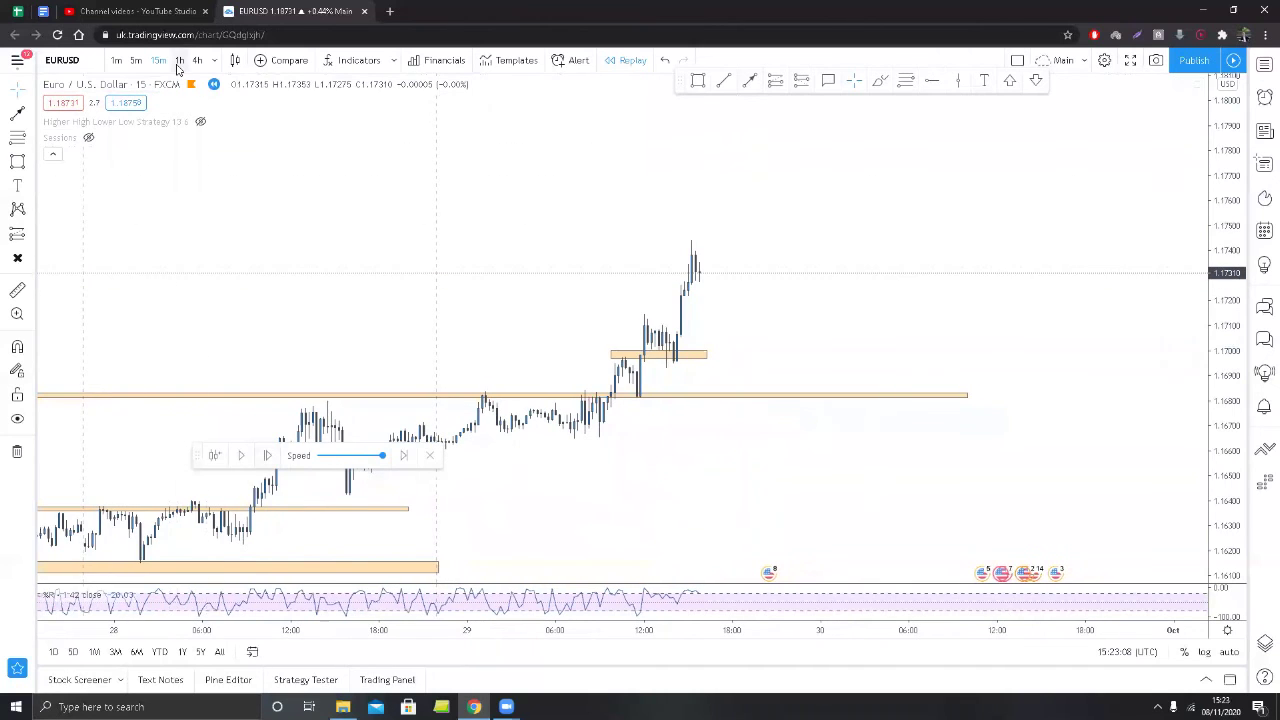
Return to the one-hour chart and review the rally against the preceding downtrend and the drawn zones.
click(179, 60)
scroll(686, 346, up, 2)
drag(686, 346, 880, 341)
scroll(911, 413, up, 3)
scroll(911, 413, up, 2)
scroll(823, 469, down, 4)
scroll(880, 341, down, 4)
drag(979, 335, 967, 280)
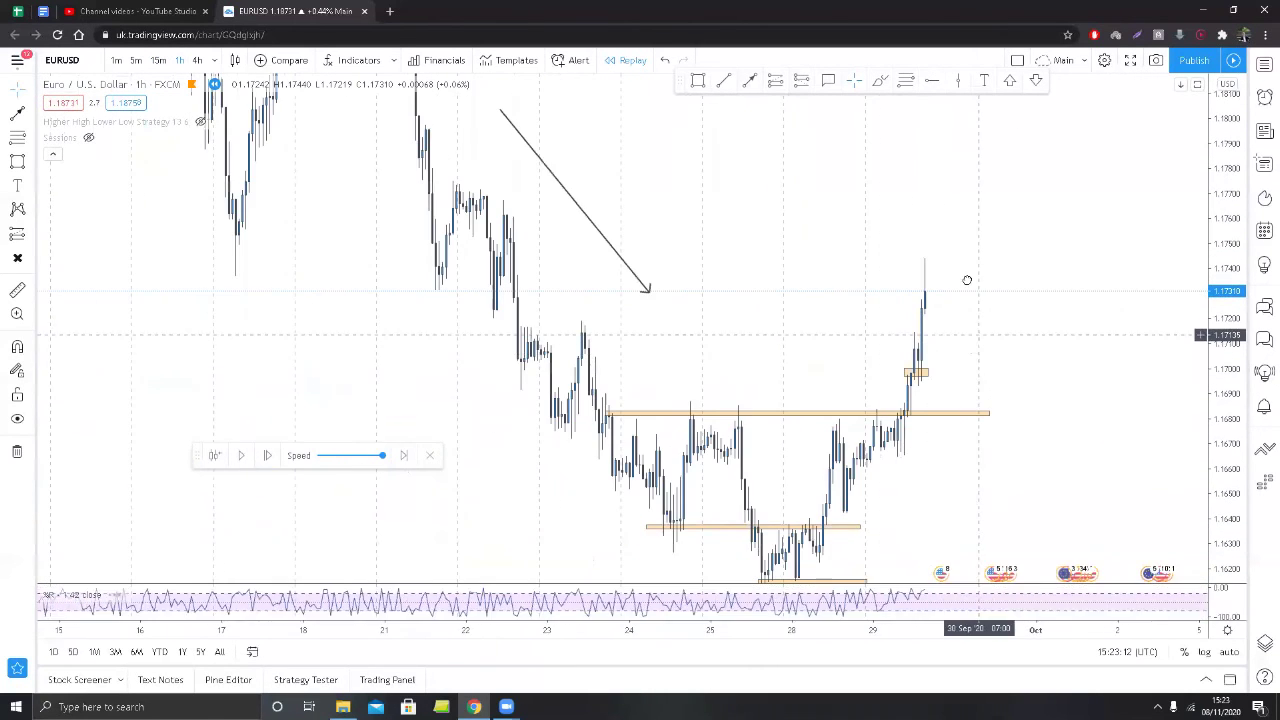
scroll(1086, 334, down, 2)
scroll(940, 220, up, 5)
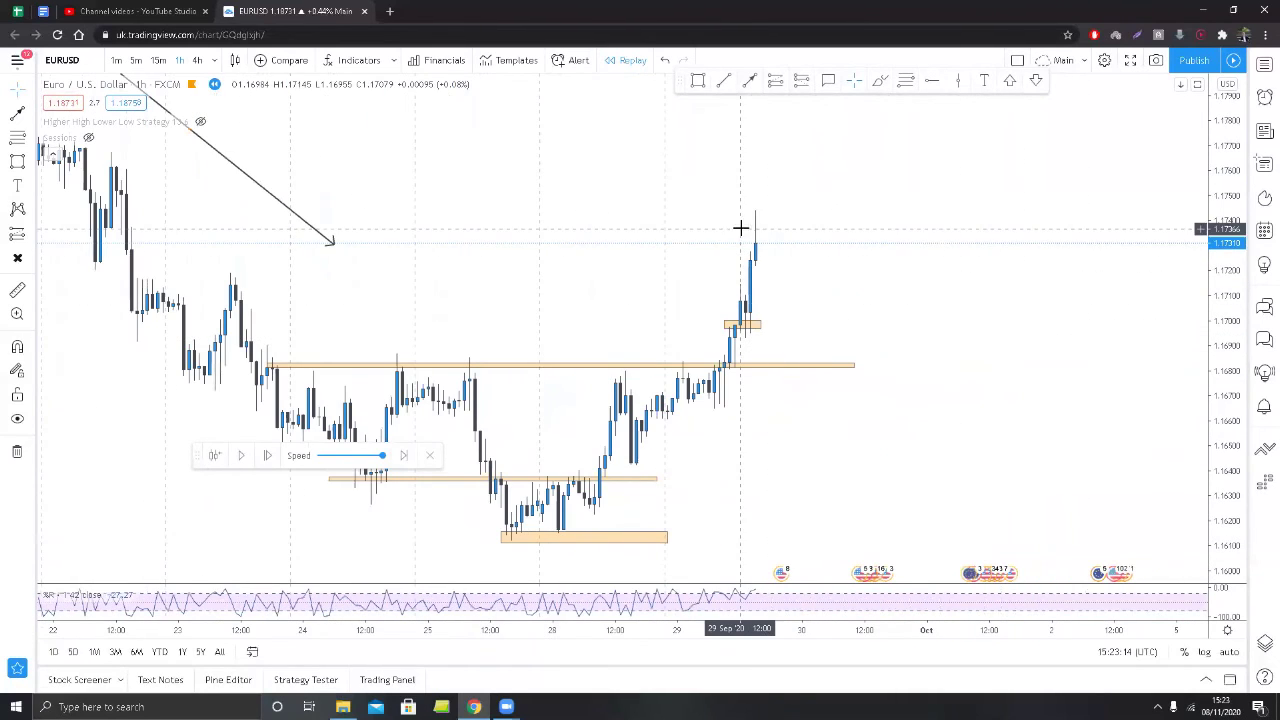
Advance the replay to about 01:00 on 30 September, then raise the small zone to about 1.1711–1.1715 and extend it to 06:00 on 1 October.
click(264, 455)
click(264, 455)
click(264, 455)
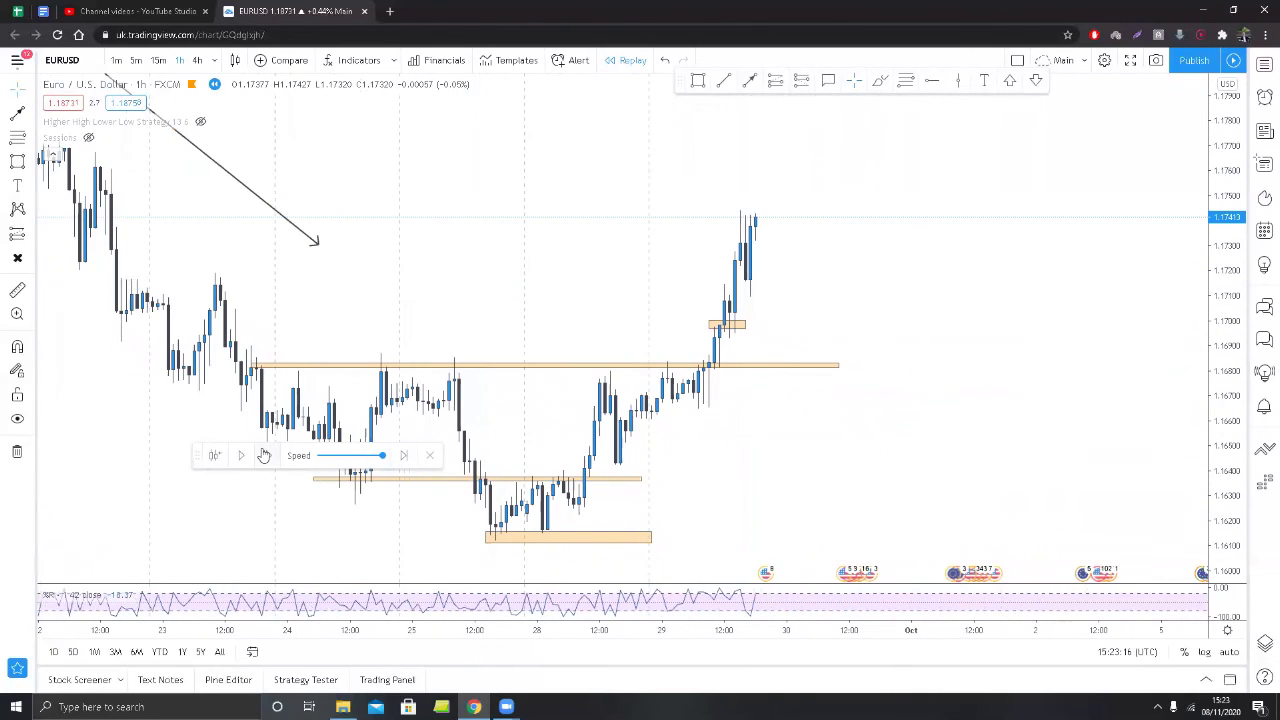
click(264, 455)
click(264, 455)
click(264, 455)
click(264, 455)
click(264, 455)
click(264, 455)
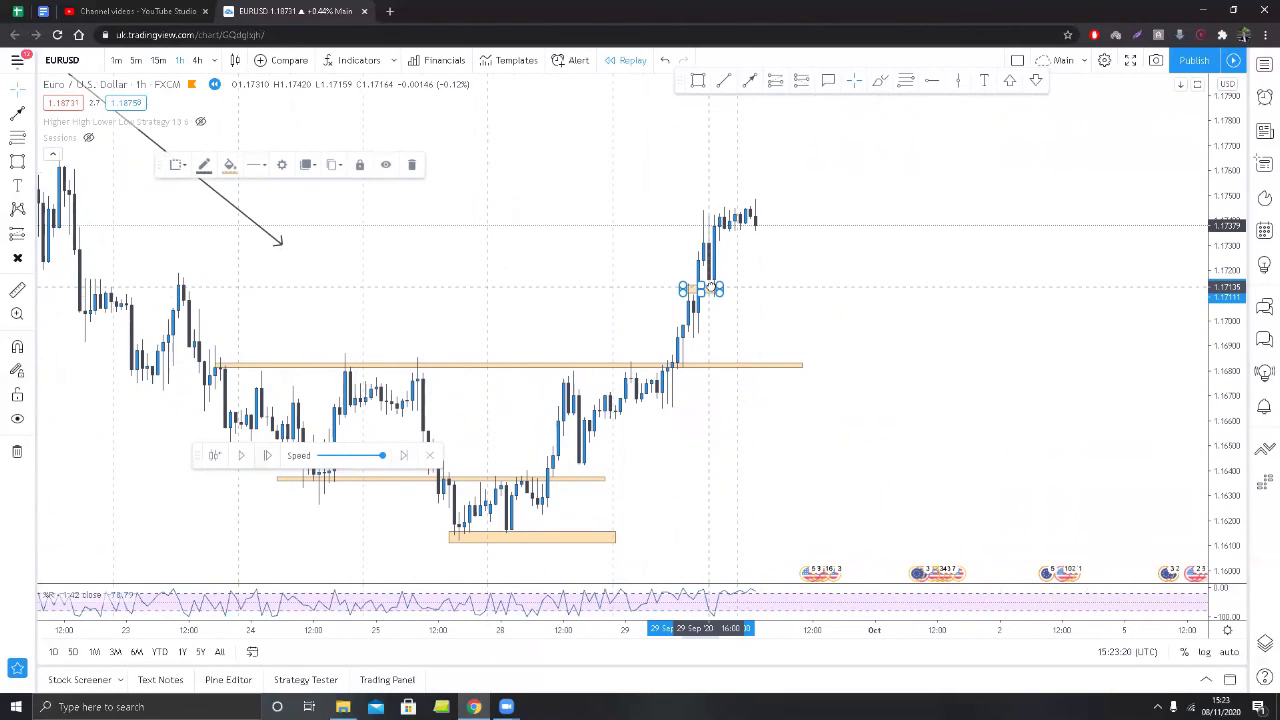
drag(724, 284, 905, 287)
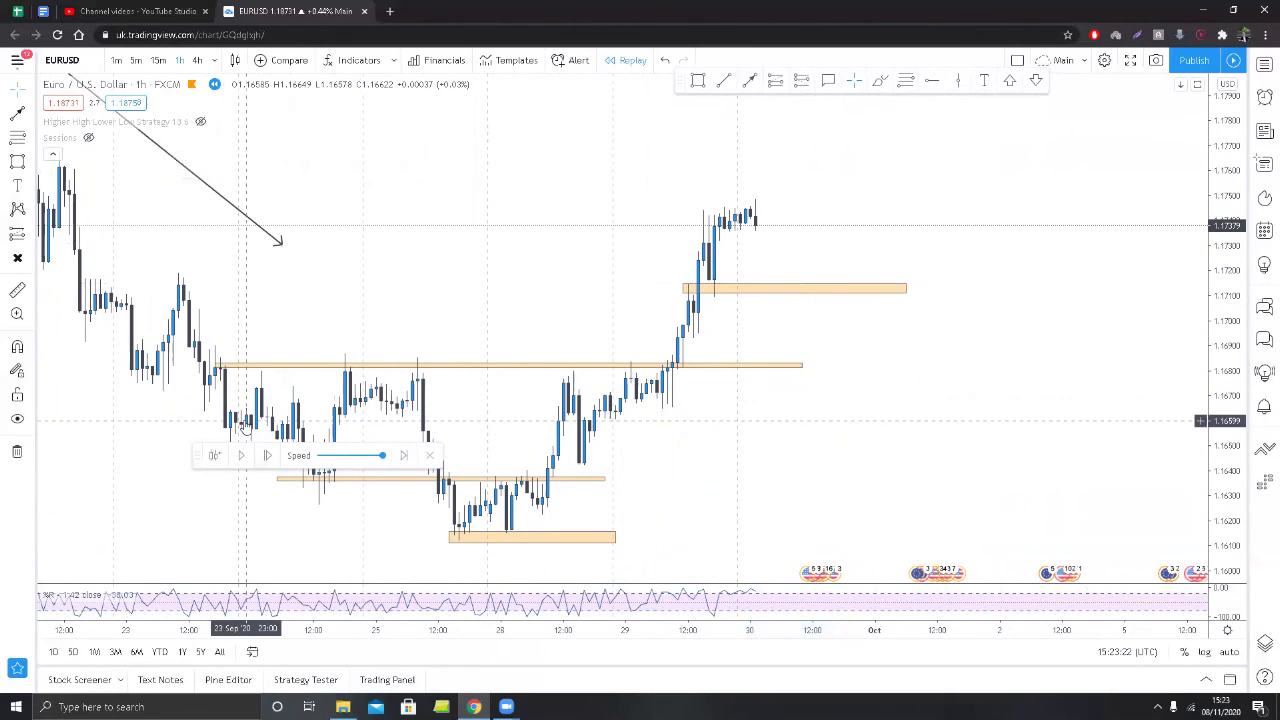
Advance the one-hour replay candle by candle to about 10:00 on 30 September.
click(269, 455)
click(269, 455)
click(269, 455)
click(269, 455)
click(269, 455)
click(269, 455)
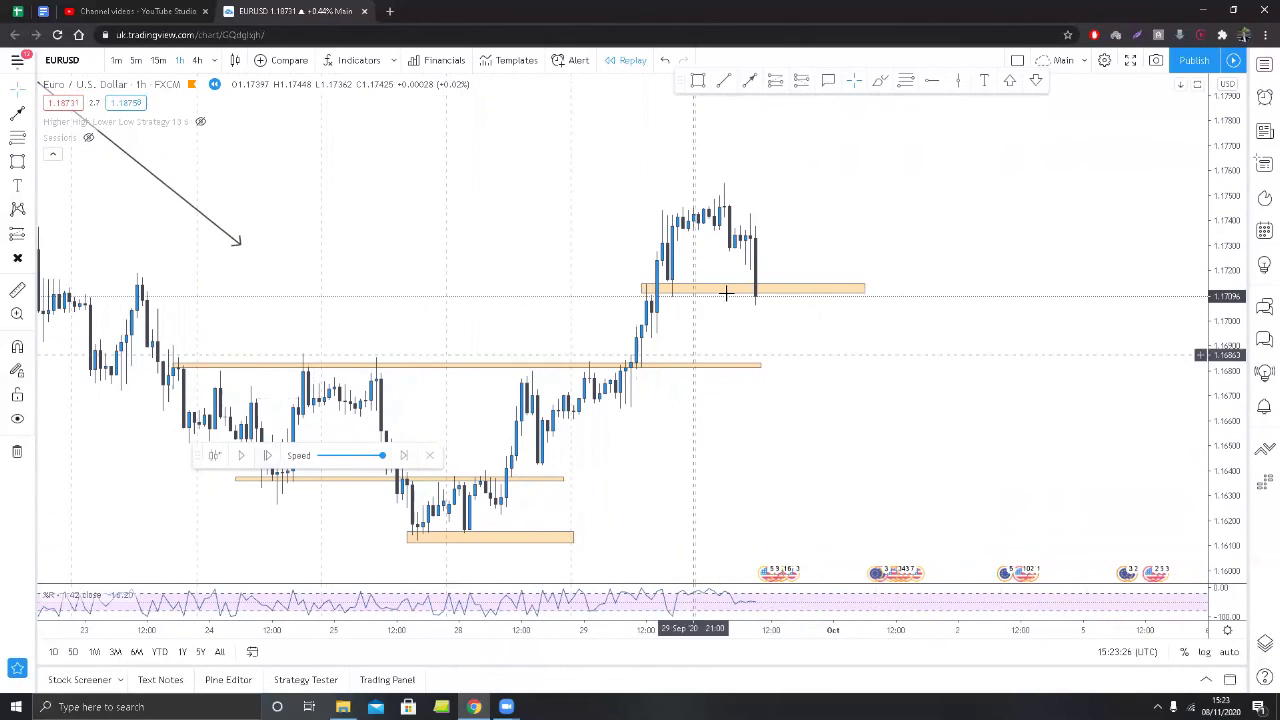
click(271, 457)
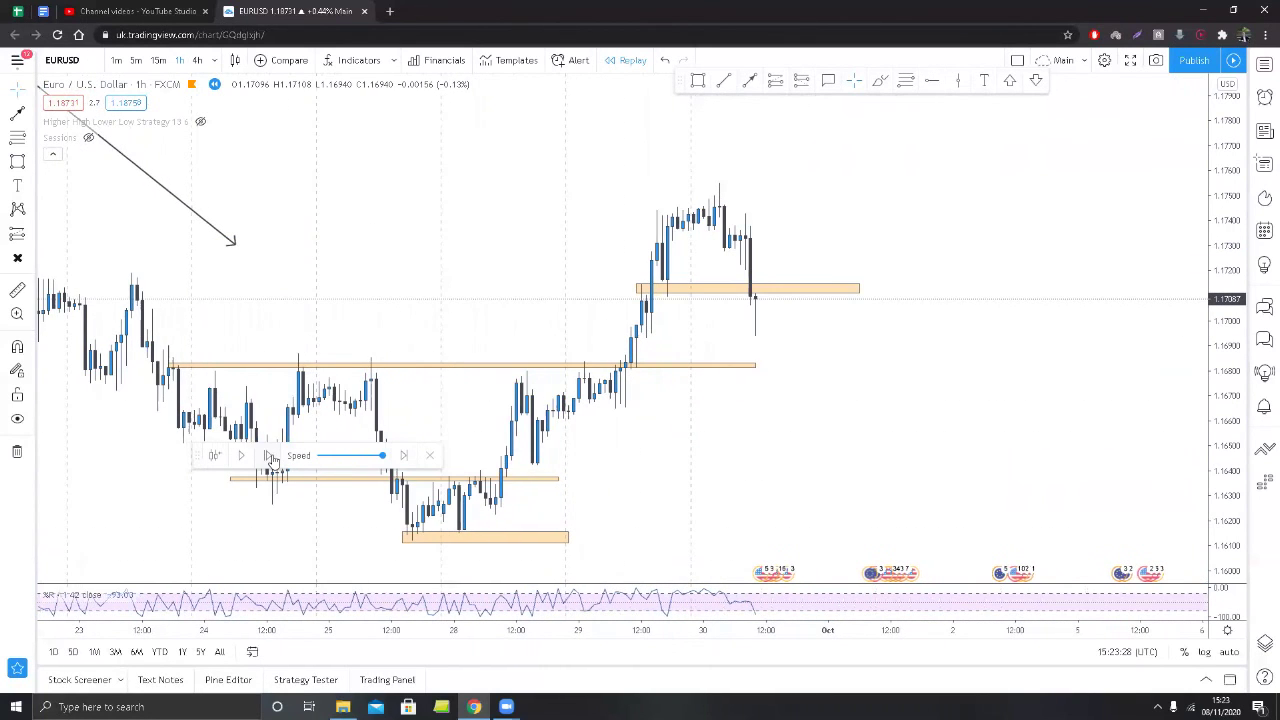
On the 15-minute chart, lower the newest support zone to about 1.1695–1.1699 and advance the replay one candle.
click(158, 60)
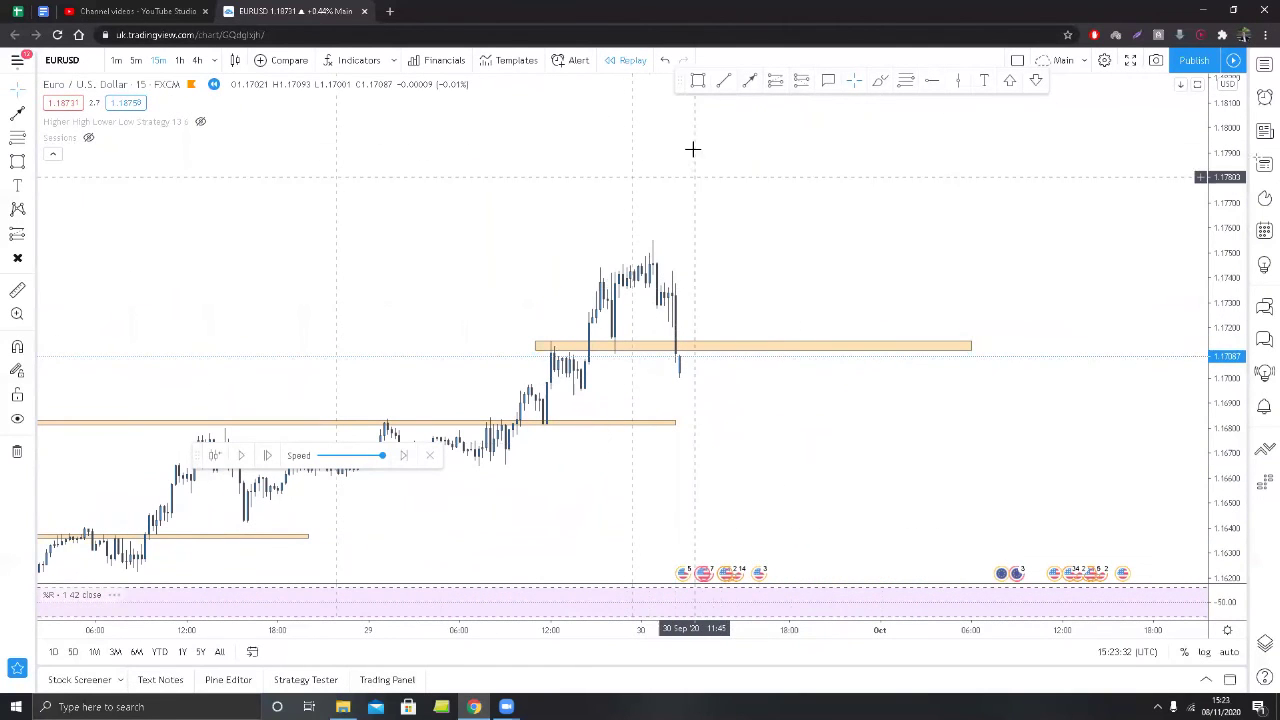
click(752, 343)
drag(740, 348, 748, 384)
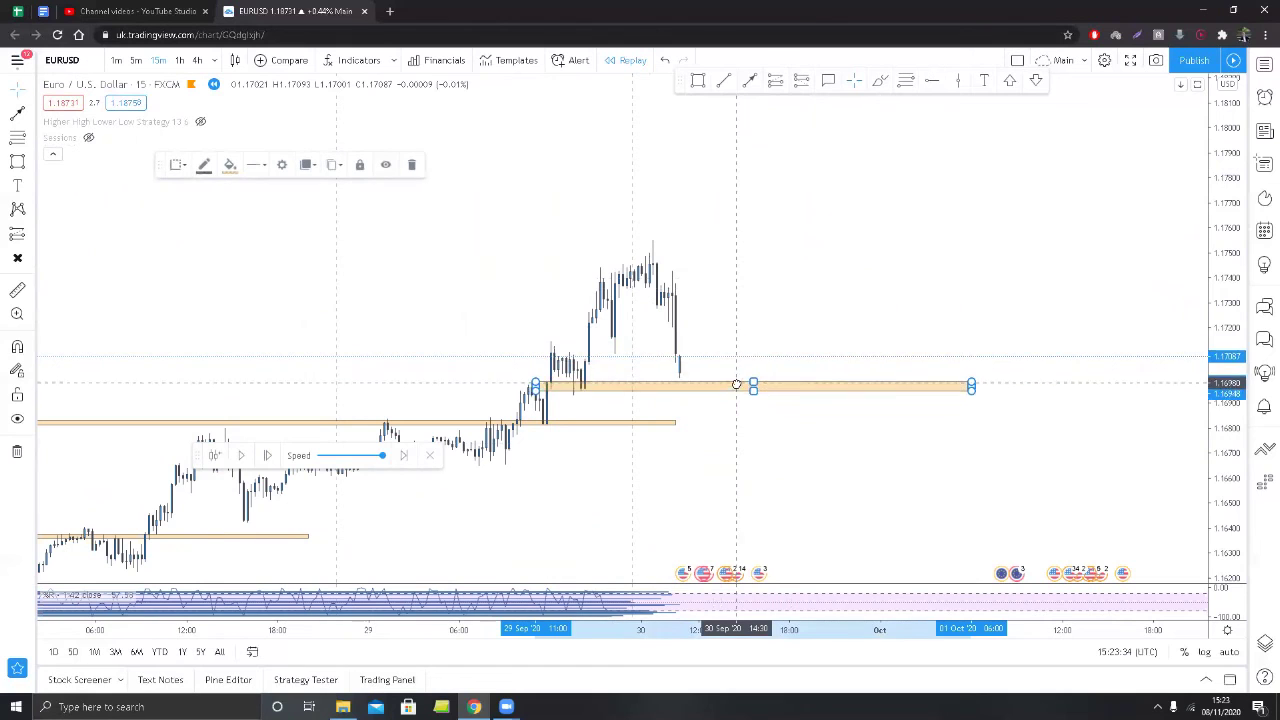
click(729, 420)
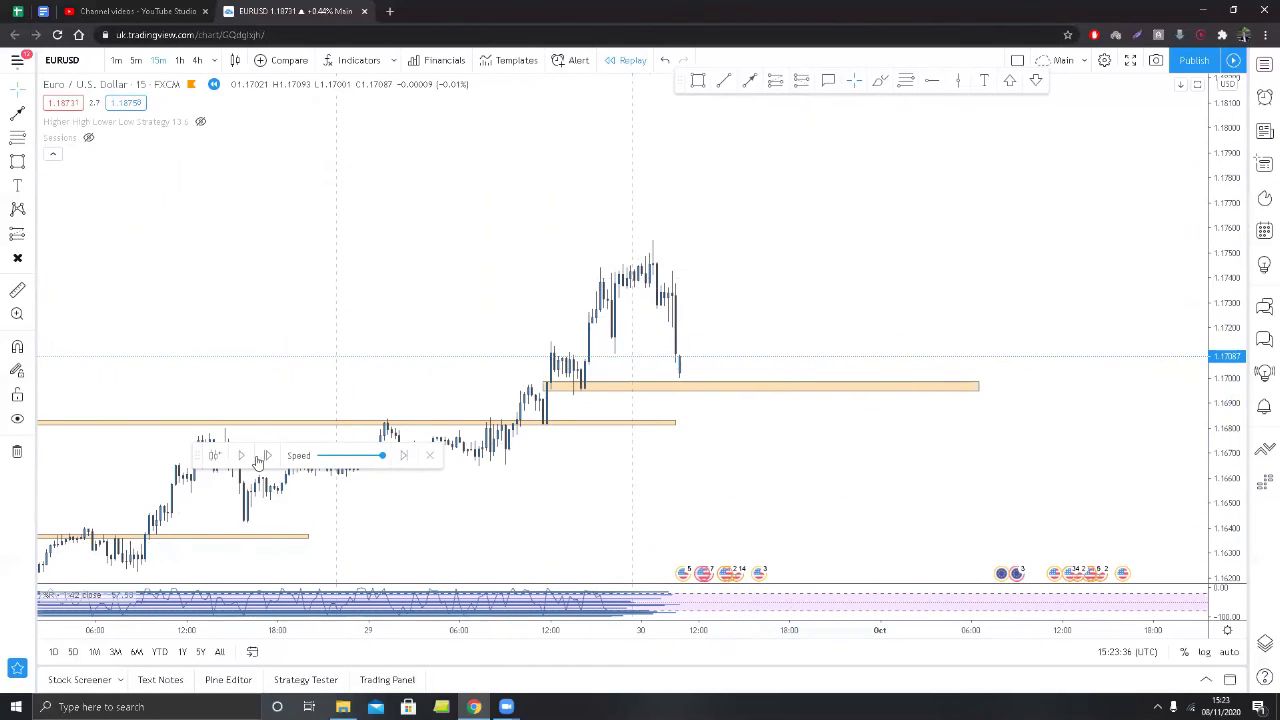
click(267, 456)
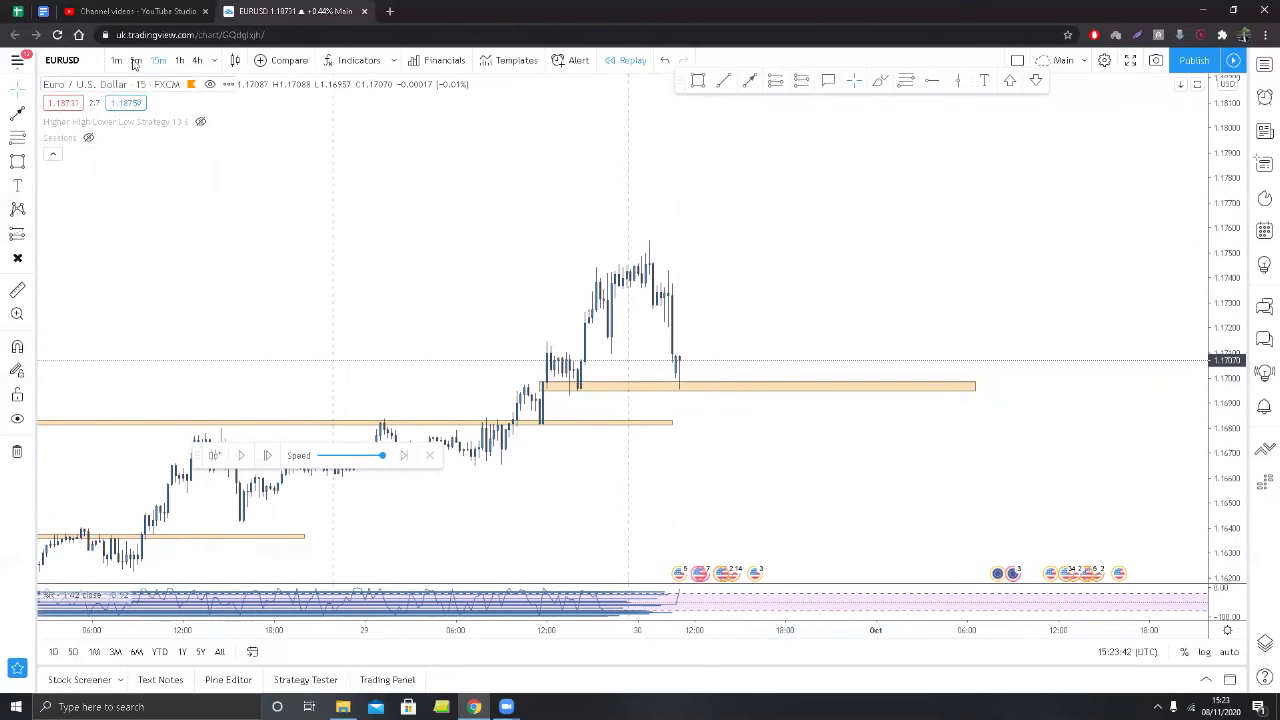
On the one-hour chart, extend the long zone near 1.1681 to about 01:00 on 2 October.
click(185, 61)
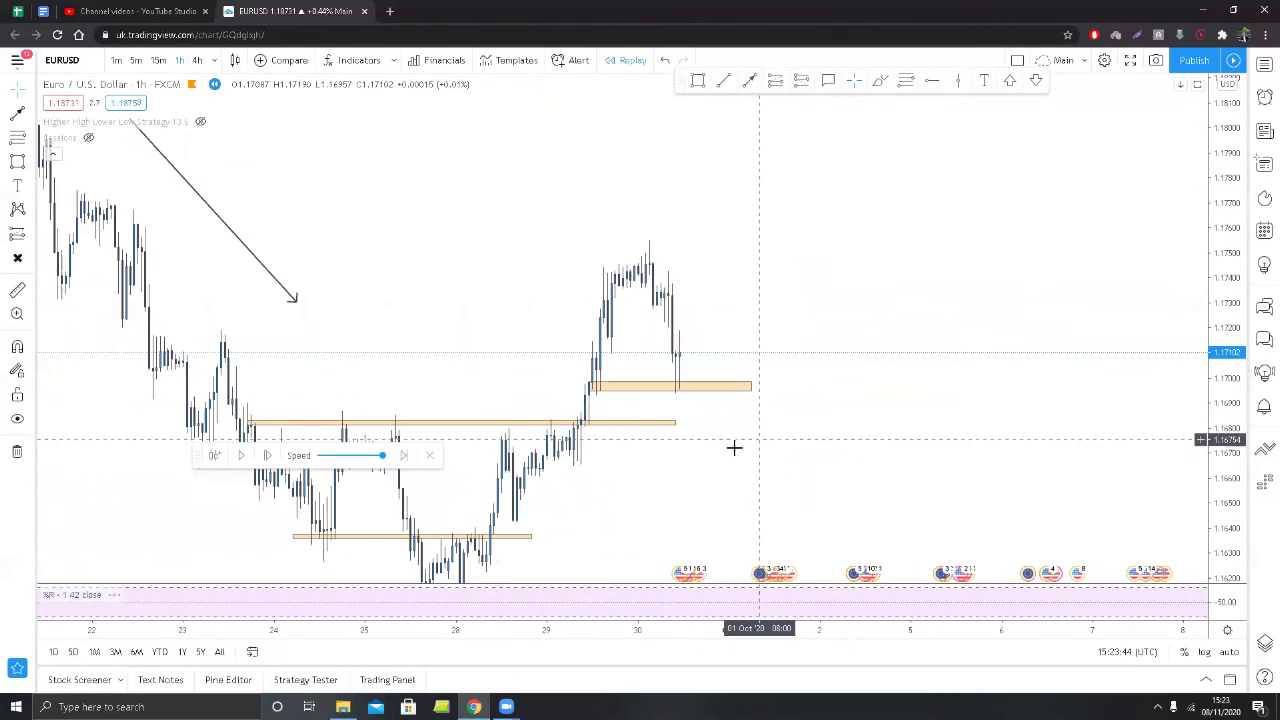
drag(804, 450, 906, 446)
scroll(906, 446, up, 1)
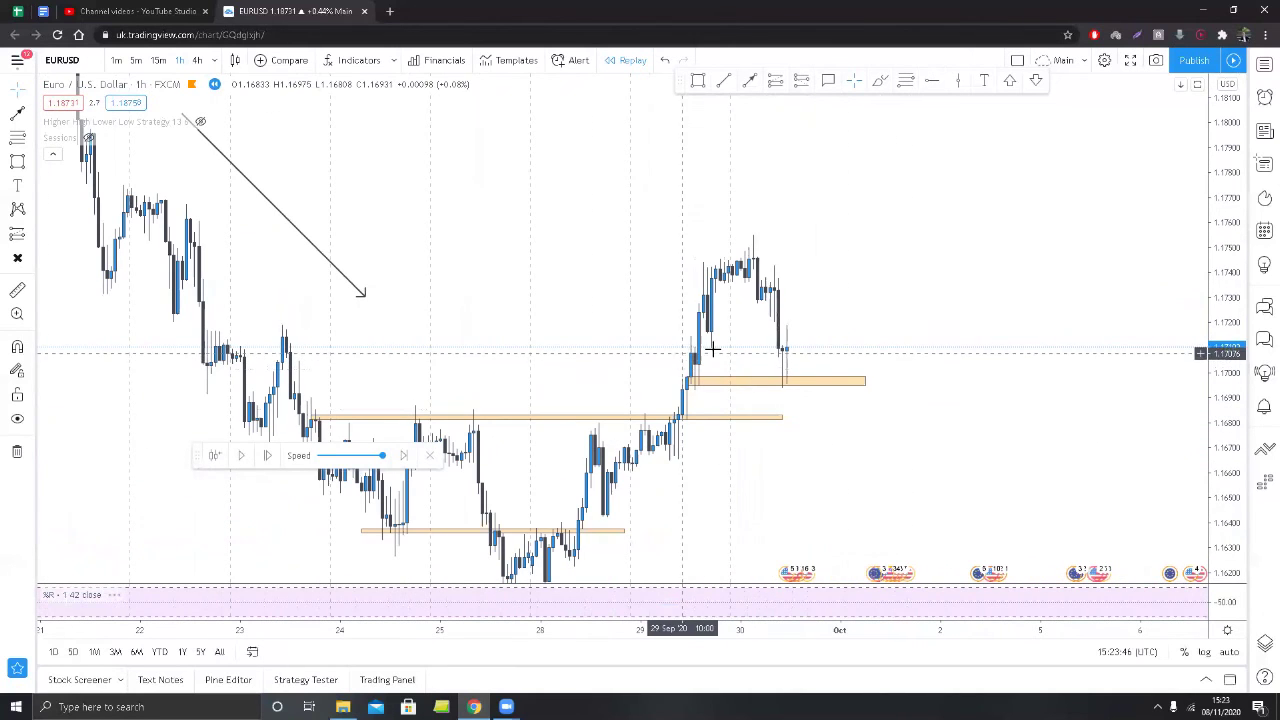
click(781, 417)
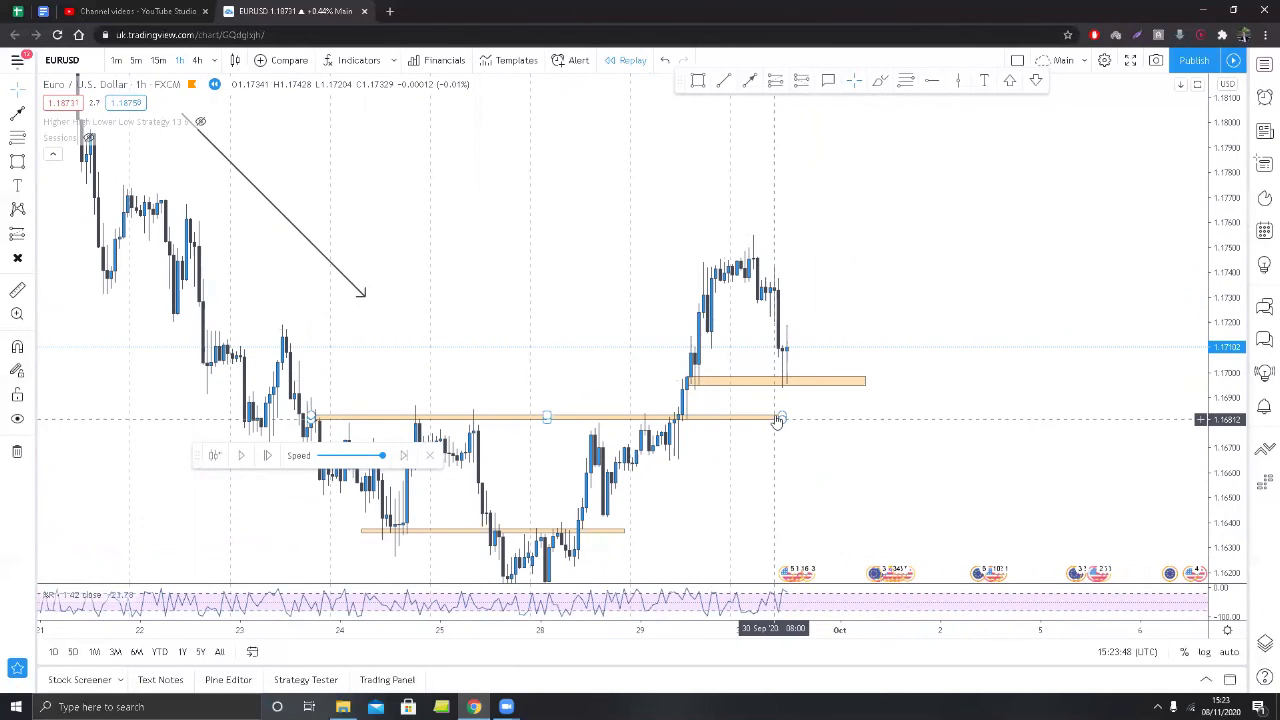
drag(781, 417, 944, 416)
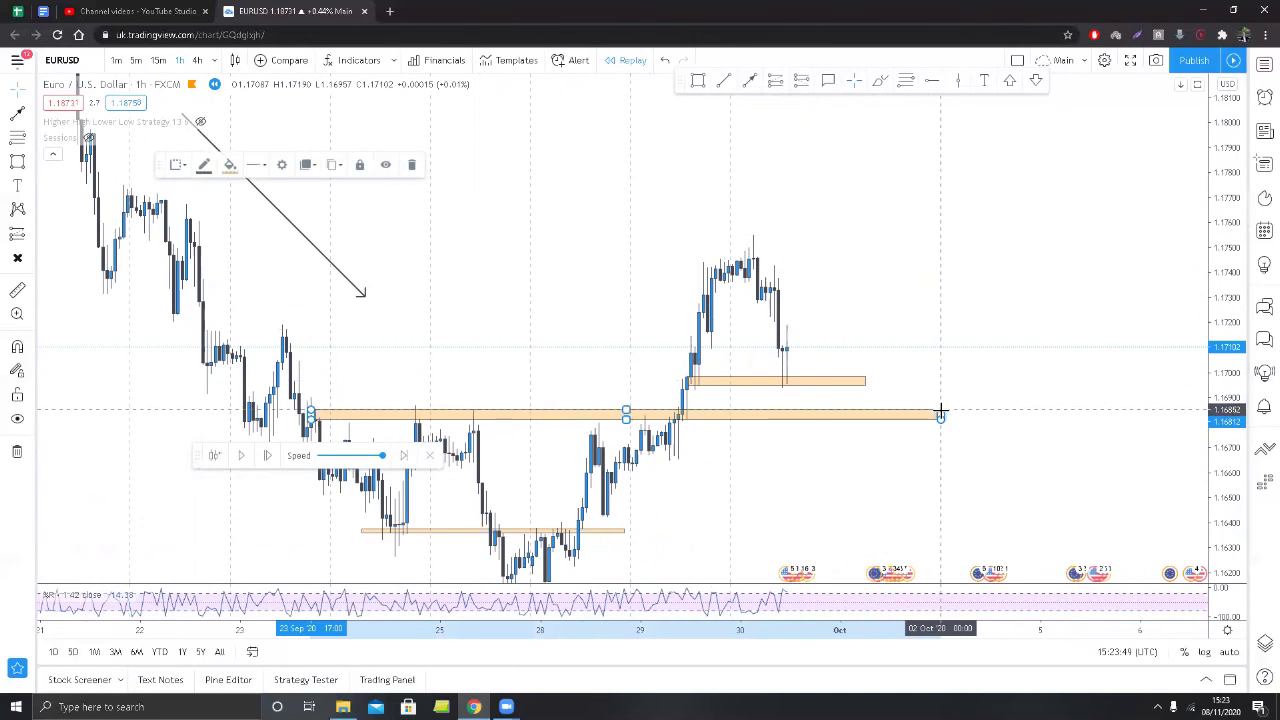
click(949, 339)
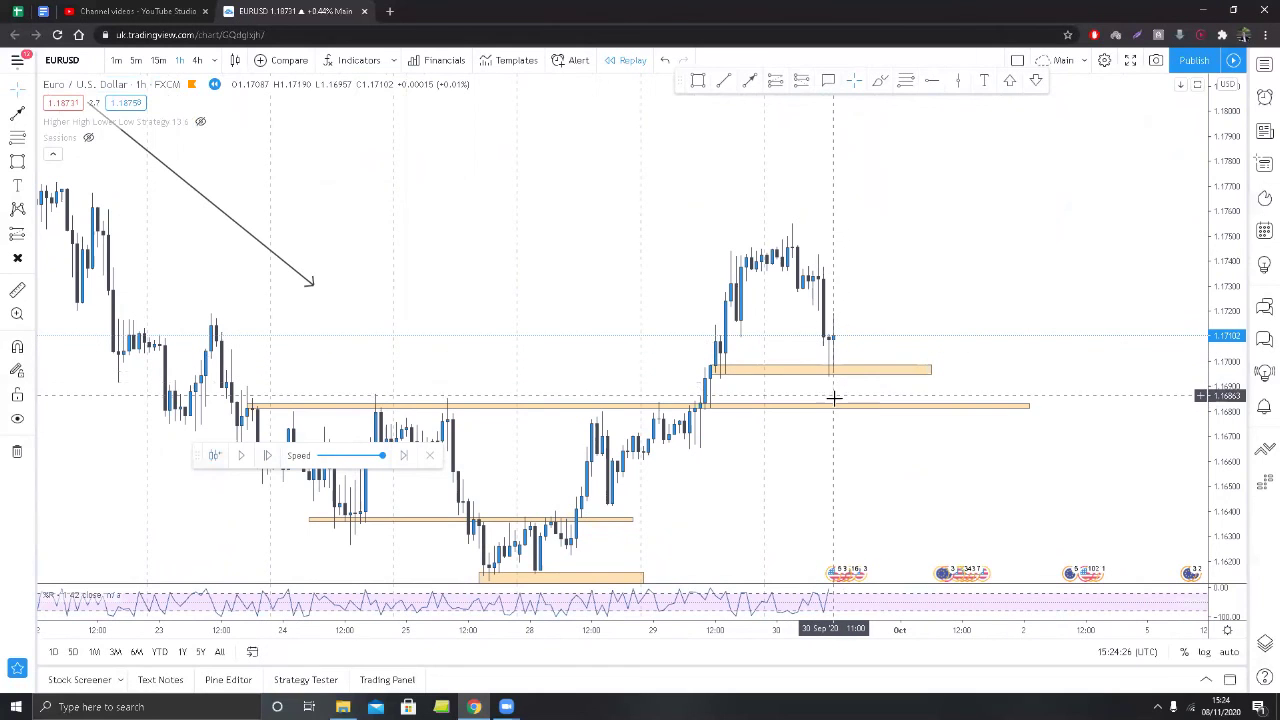
Widen the long zone below the newest support zone to about 1.1680–1.1687 and review it against the pullback.
drag(638, 405, 640, 395)
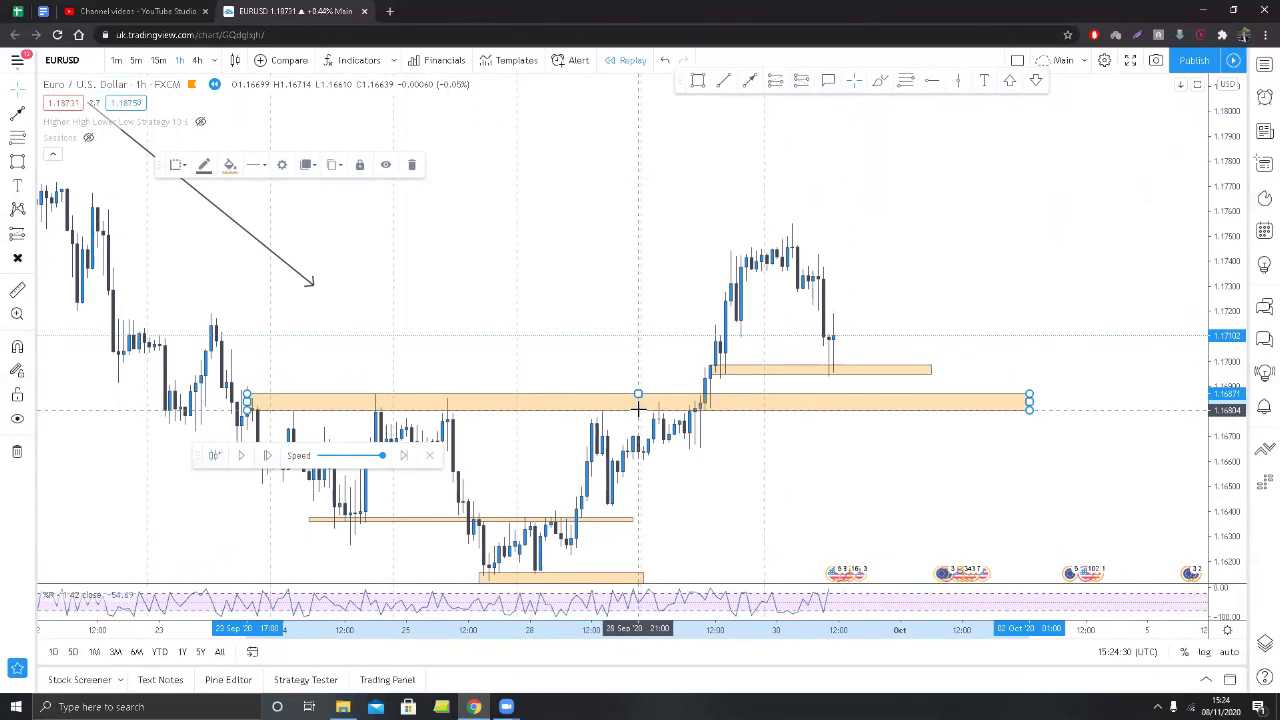
click(616, 372)
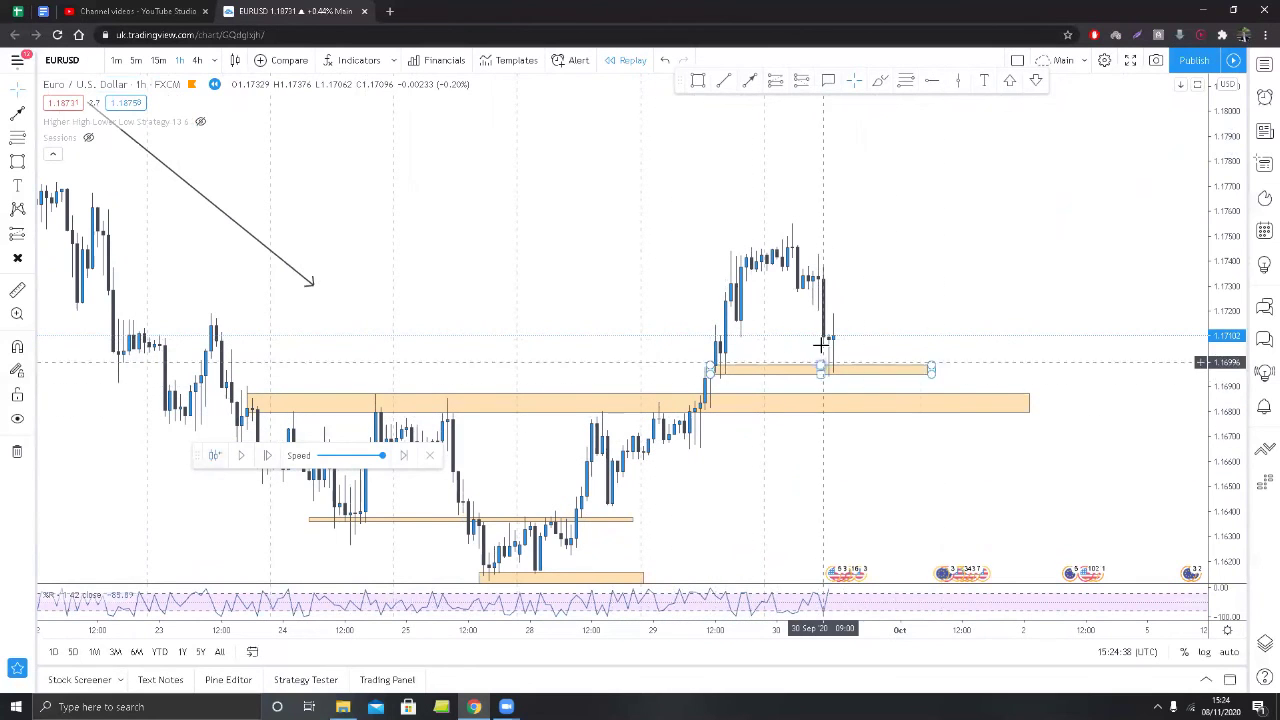
scroll(826, 437, up, 1)
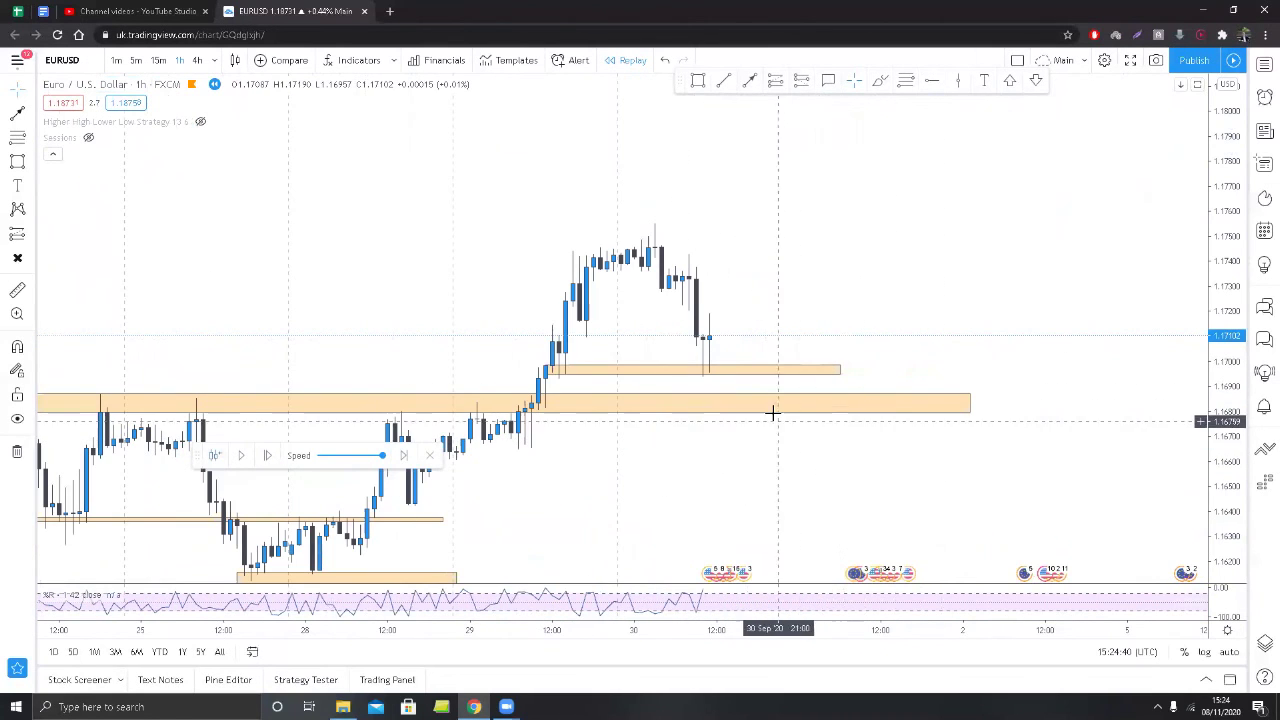
scroll(1020, 486, down, 1)
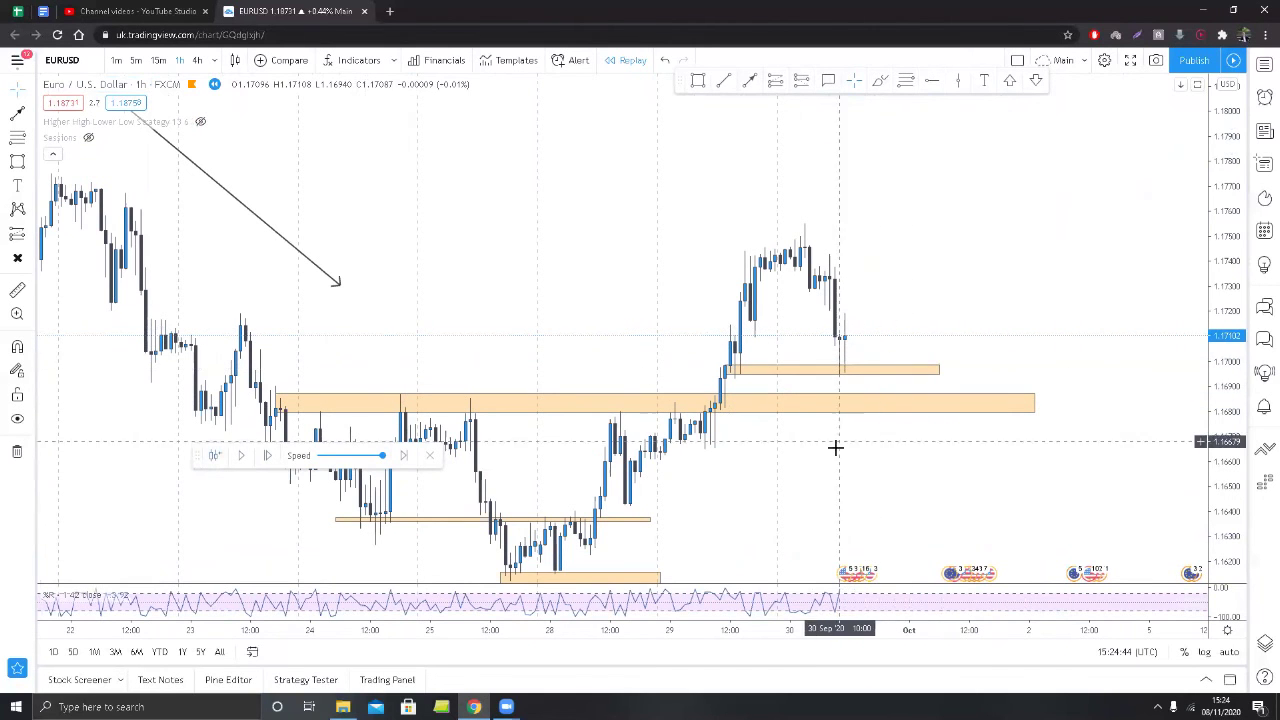
scroll(826, 446, down, 1)
scroll(826, 437, up, 2)
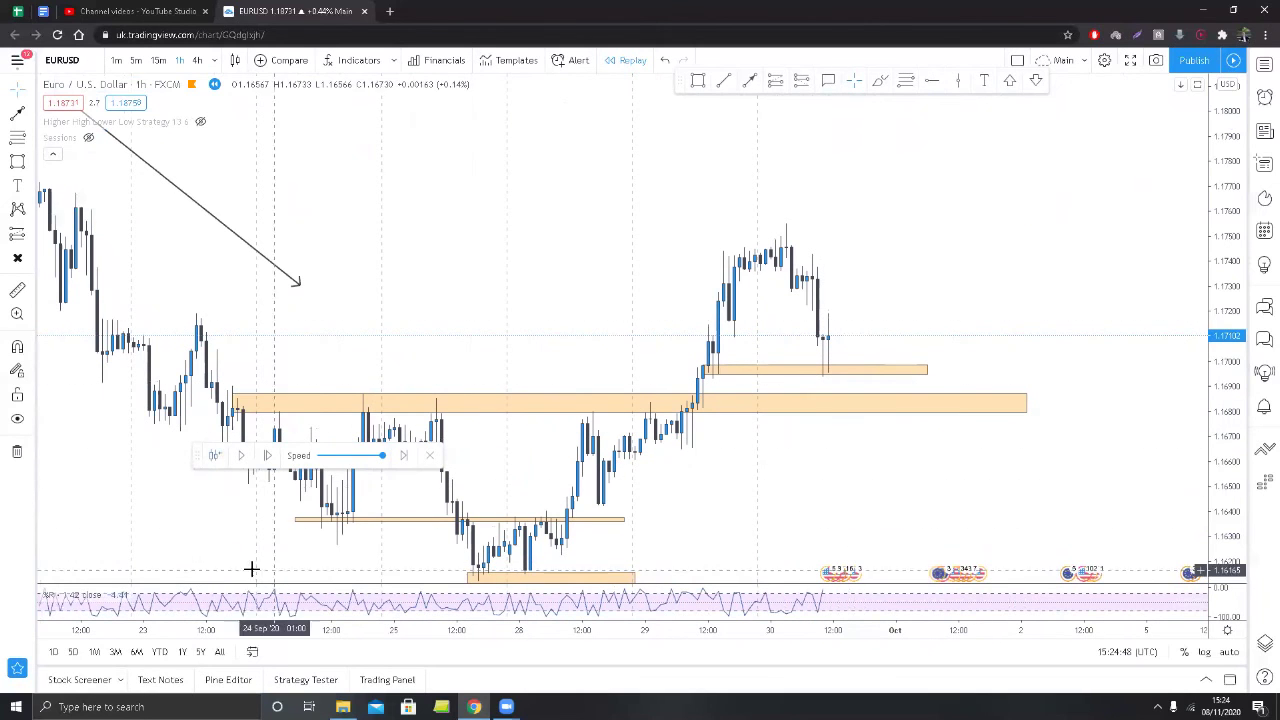
Switch to the 15-minute chart and advance the replay candle by candle to about 14:45 on 30 September.
click(158, 60)
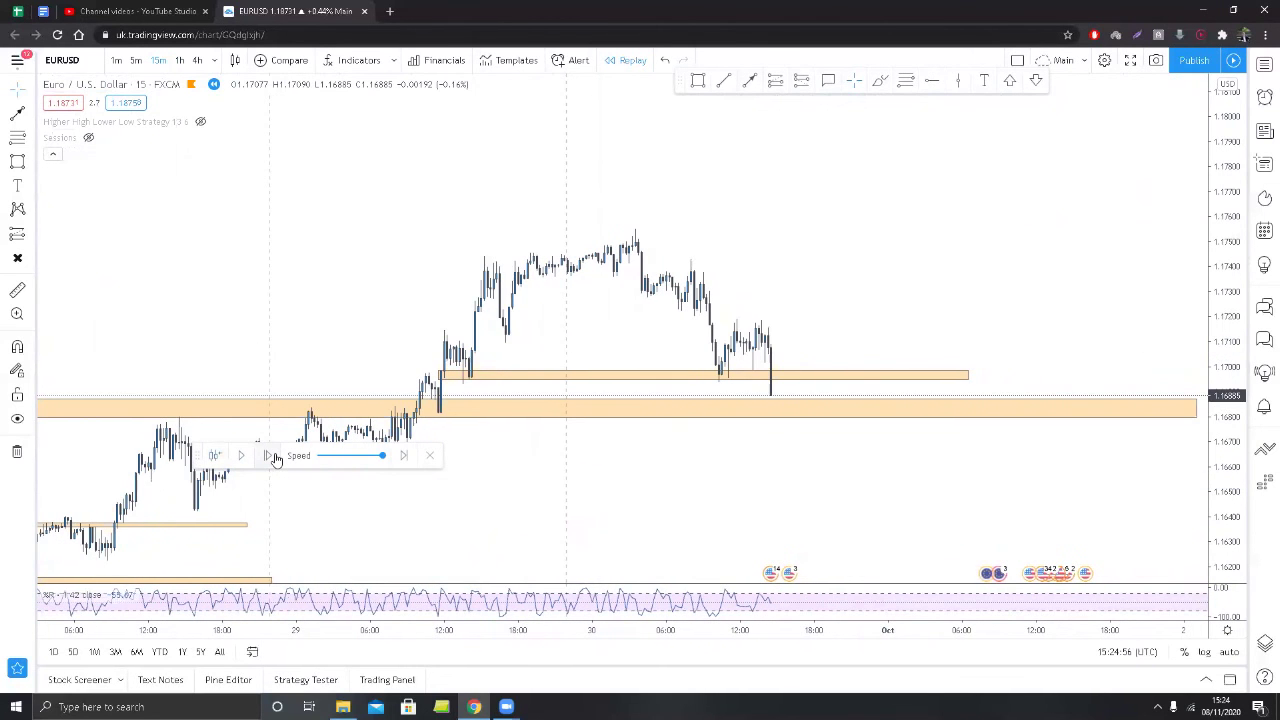
drag(752, 463, 674, 463)
scroll(683, 465, down, 2)
scroll(794, 468, up, 2)
drag(798, 478, 826, 498)
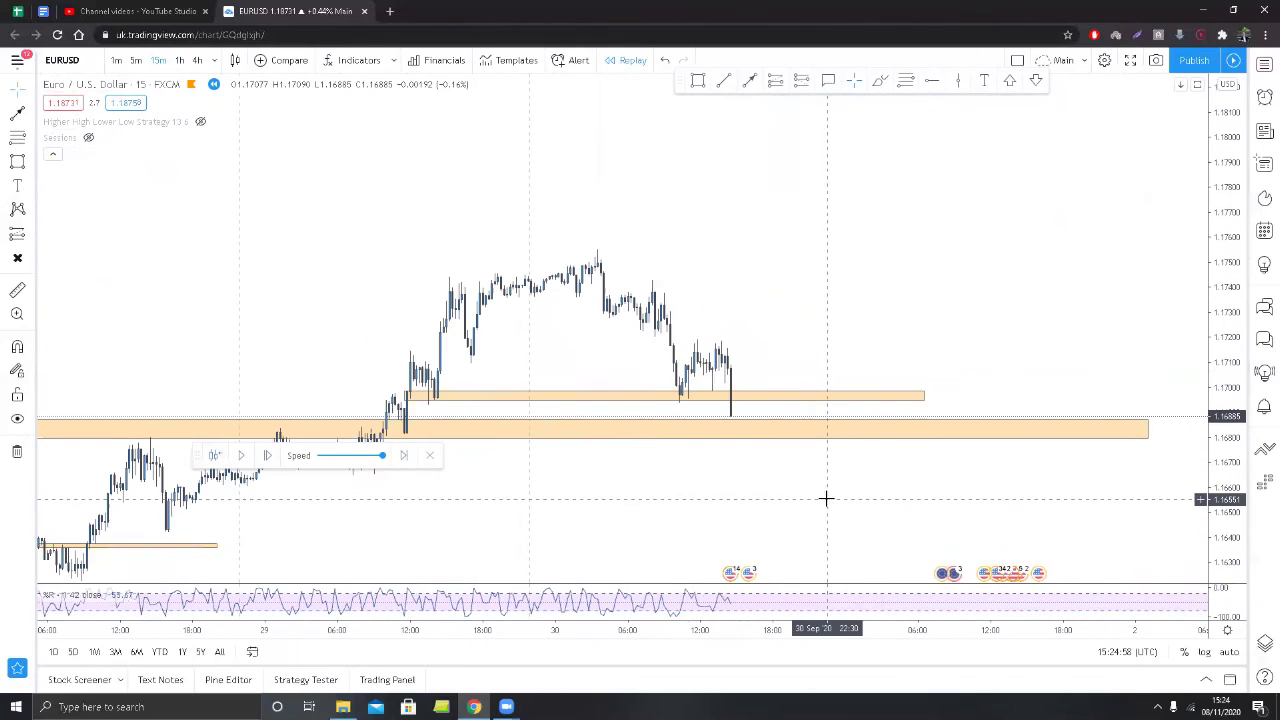
click(268, 456)
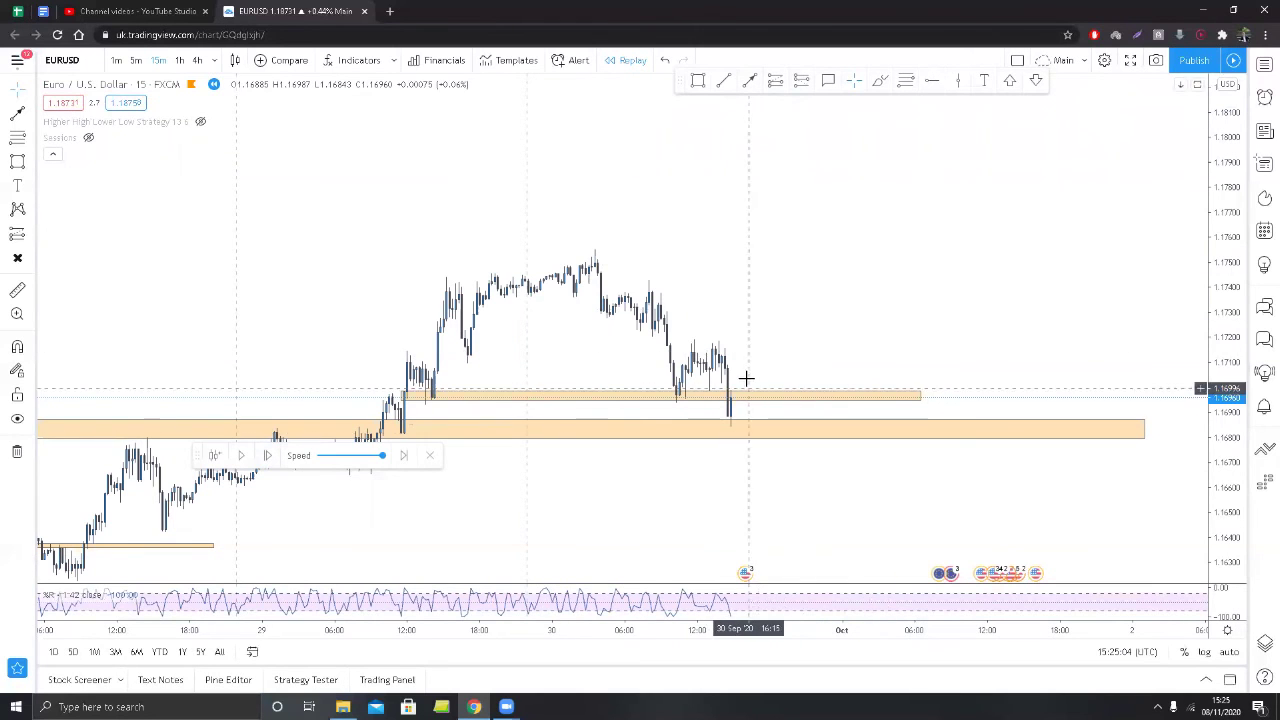
Place a long position at the latest candle with entry at about 1.1696 and the stop below the wide zone at about 1.1676.
click(778, 82)
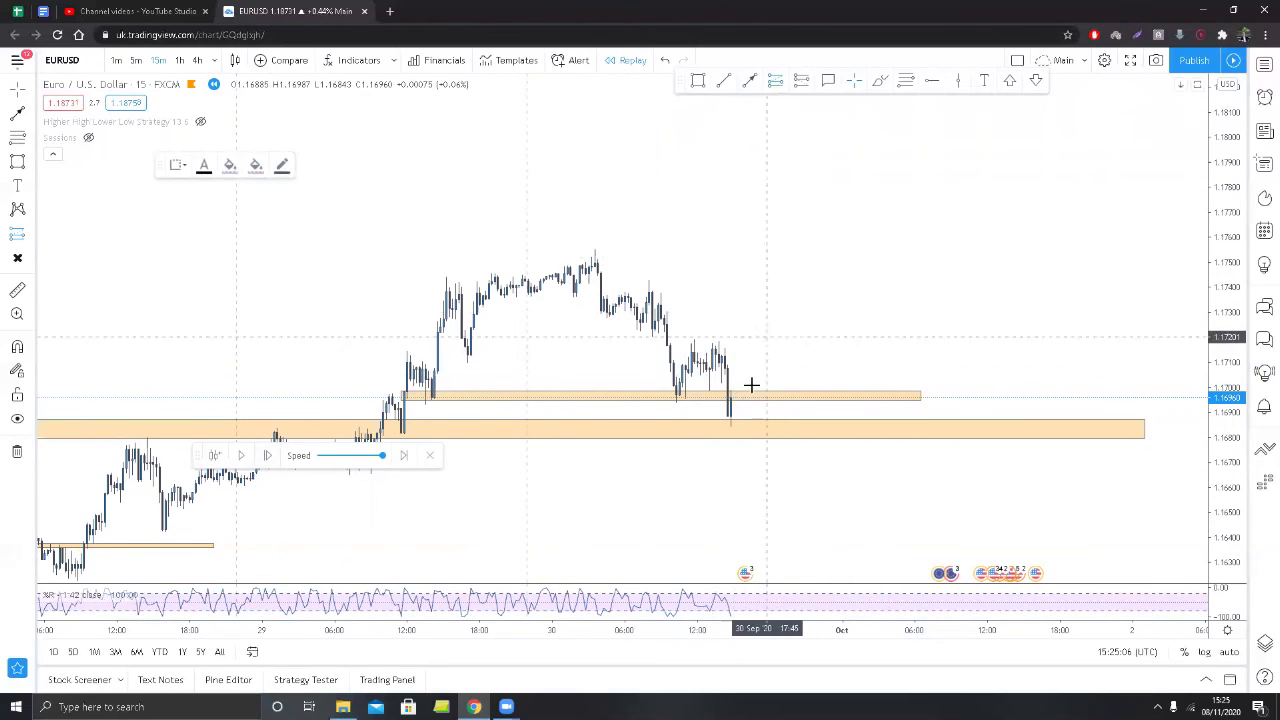
scroll(747, 489, down, 3)
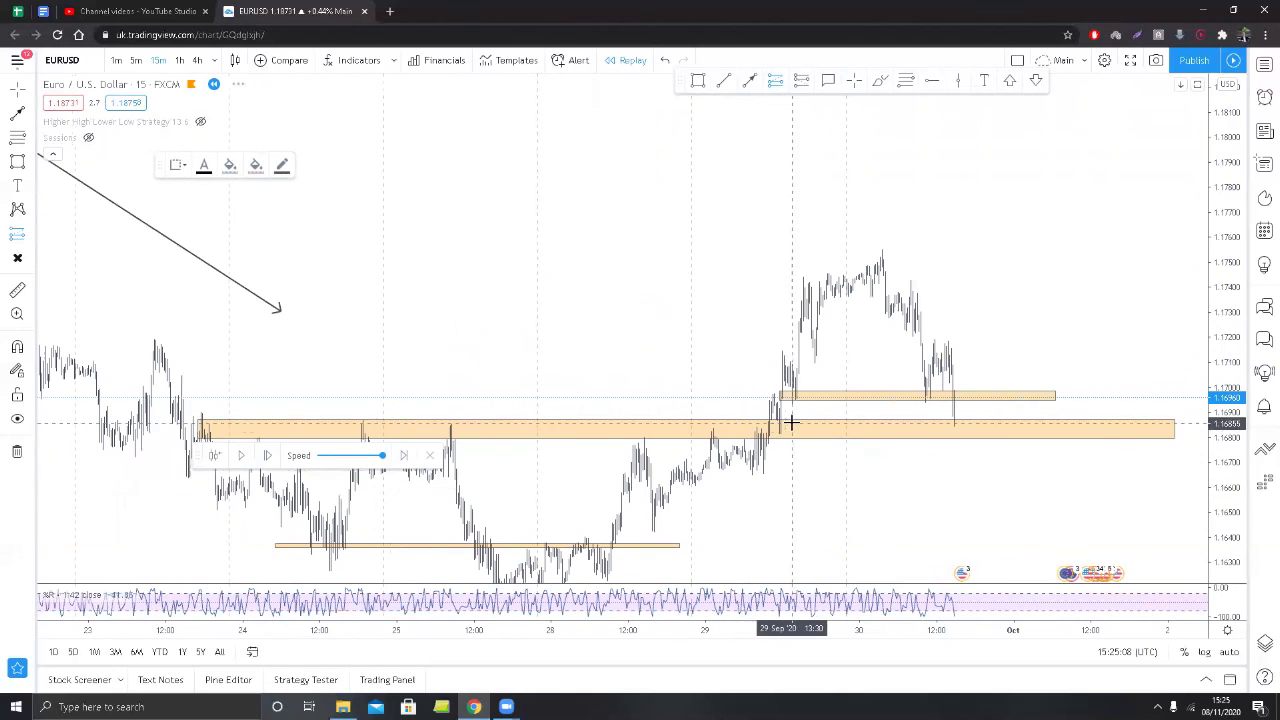
scroll(936, 441, down, 3)
scroll(860, 466, up, 3)
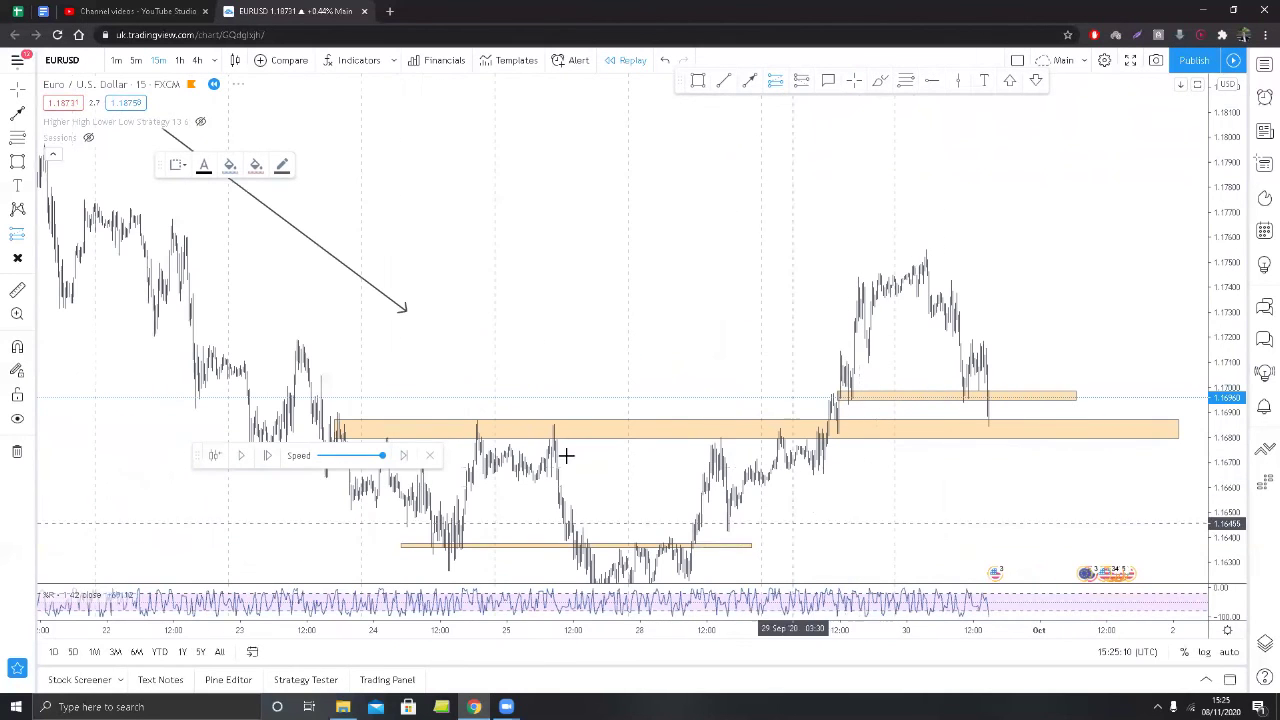
scroll(857, 407, up, 2)
scroll(857, 407, up, 2)
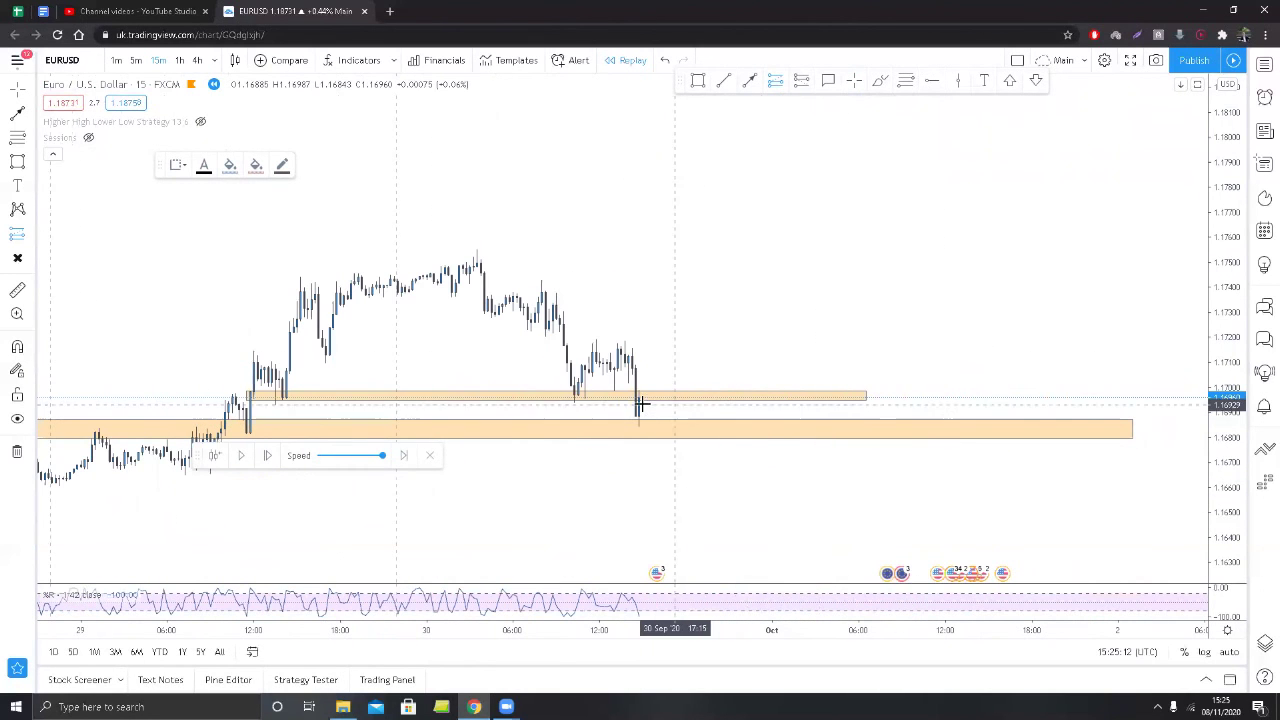
click(640, 399)
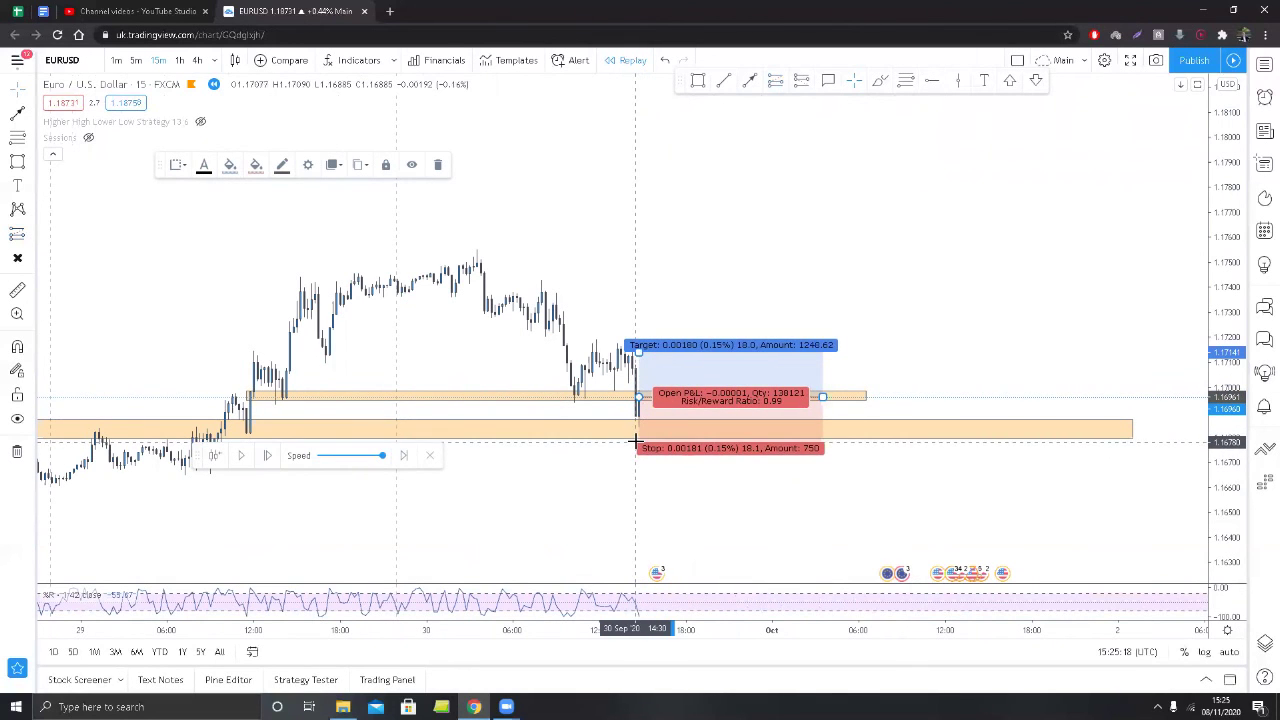
click(627, 508)
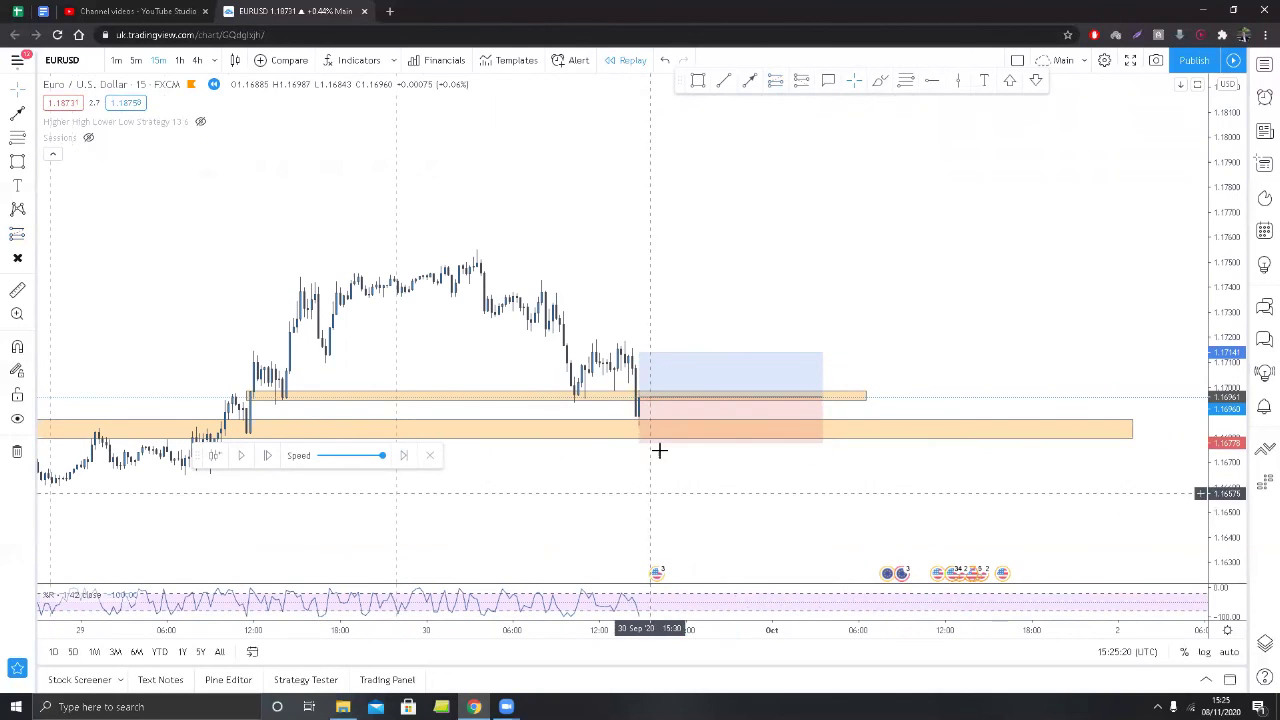
drag(663, 254, 664, 269)
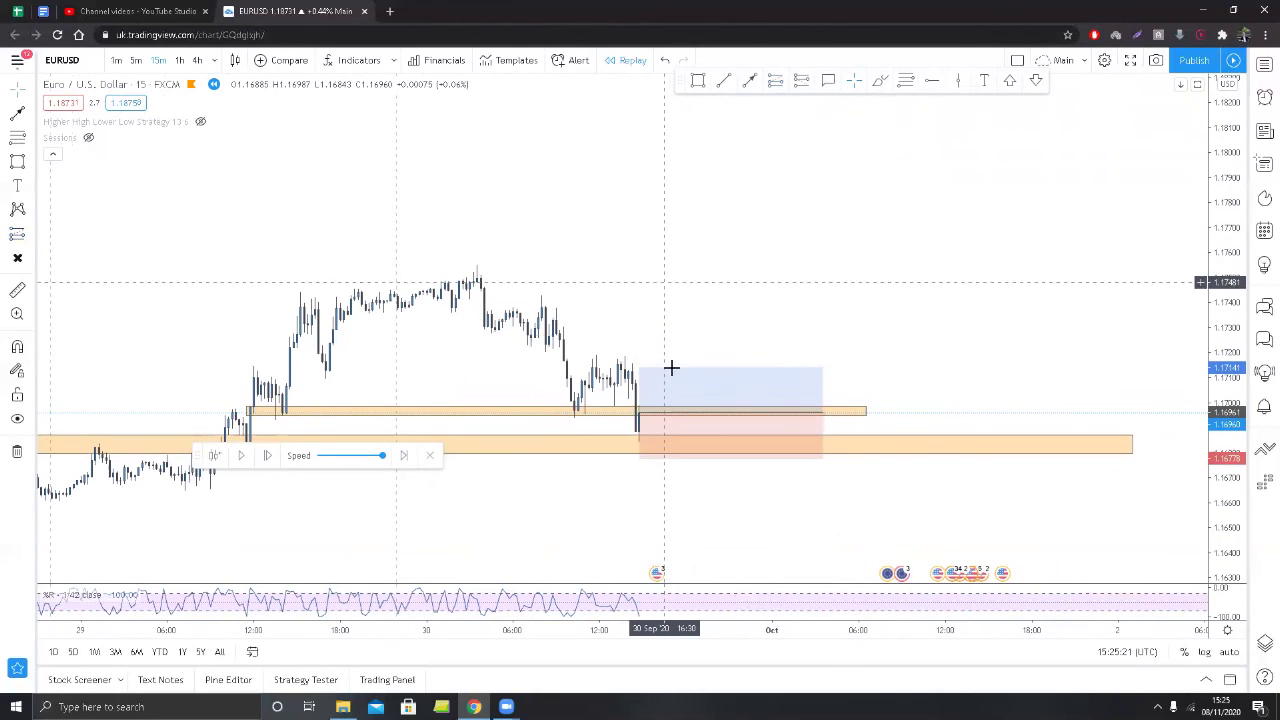
click(638, 461)
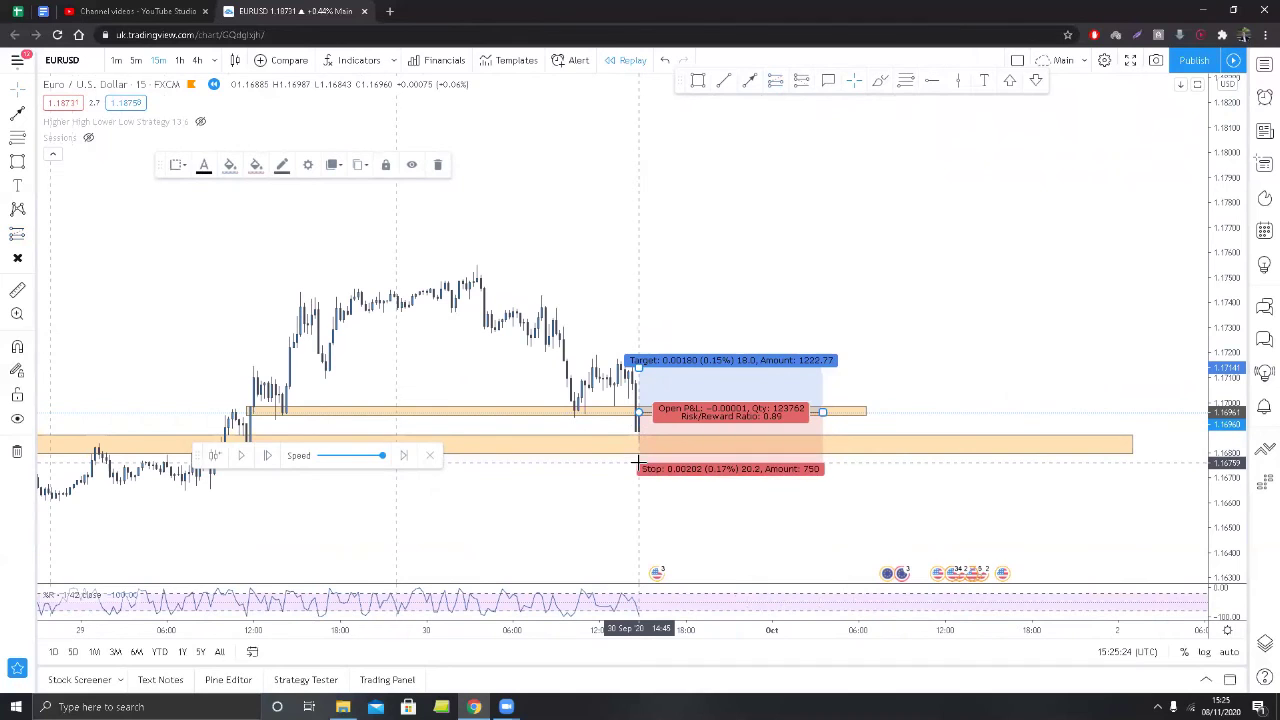
click(676, 219)
Return to the one-hour chart and examine the long position against the preceding downtrend and the latest rally.
scroll(686, 203, down, 10)
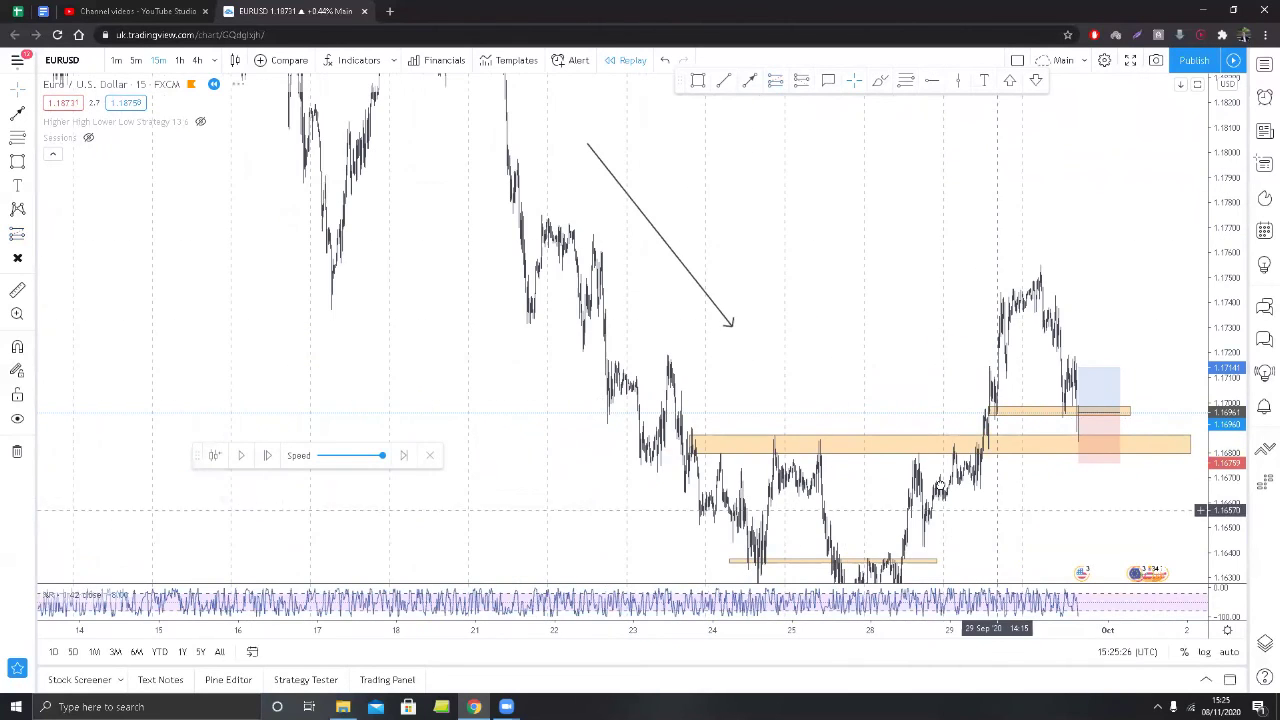
drag(991, 506, 840, 460)
click(181, 61)
scroll(722, 223, up, 8)
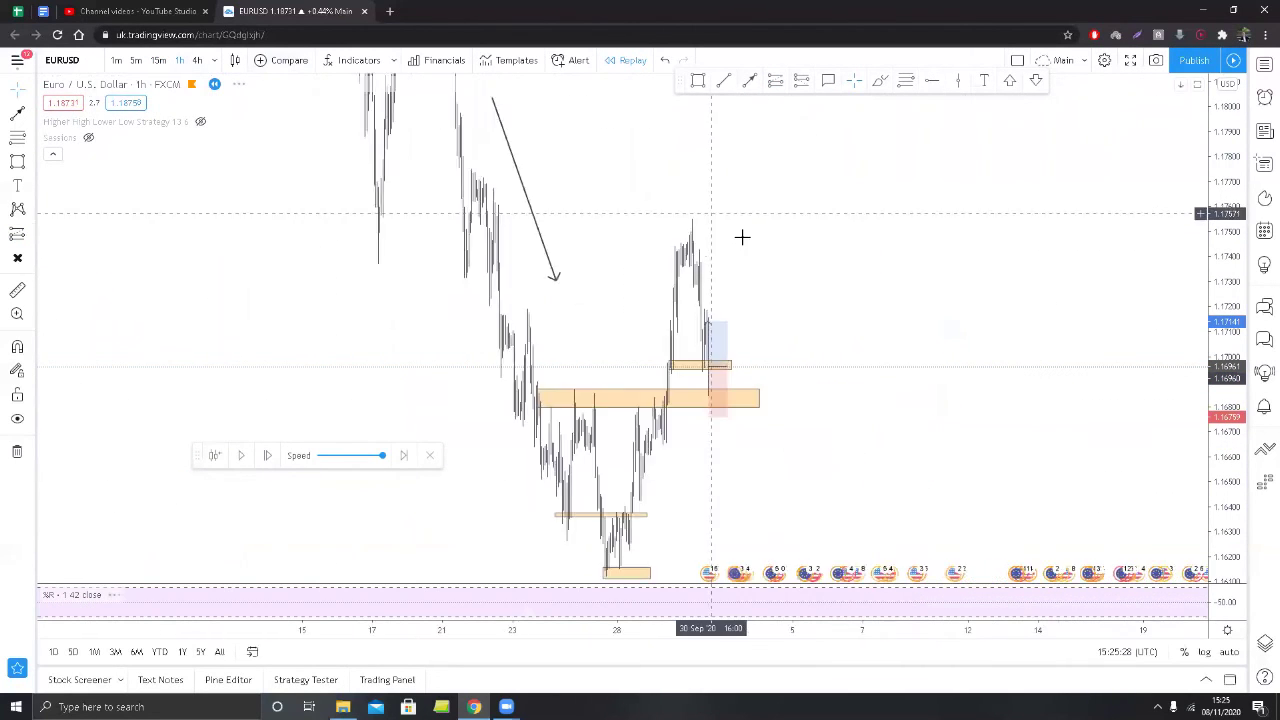
scroll(1066, 249, up, 5)
drag(1066, 249, 1003, 232)
scroll(994, 257, down, 5)
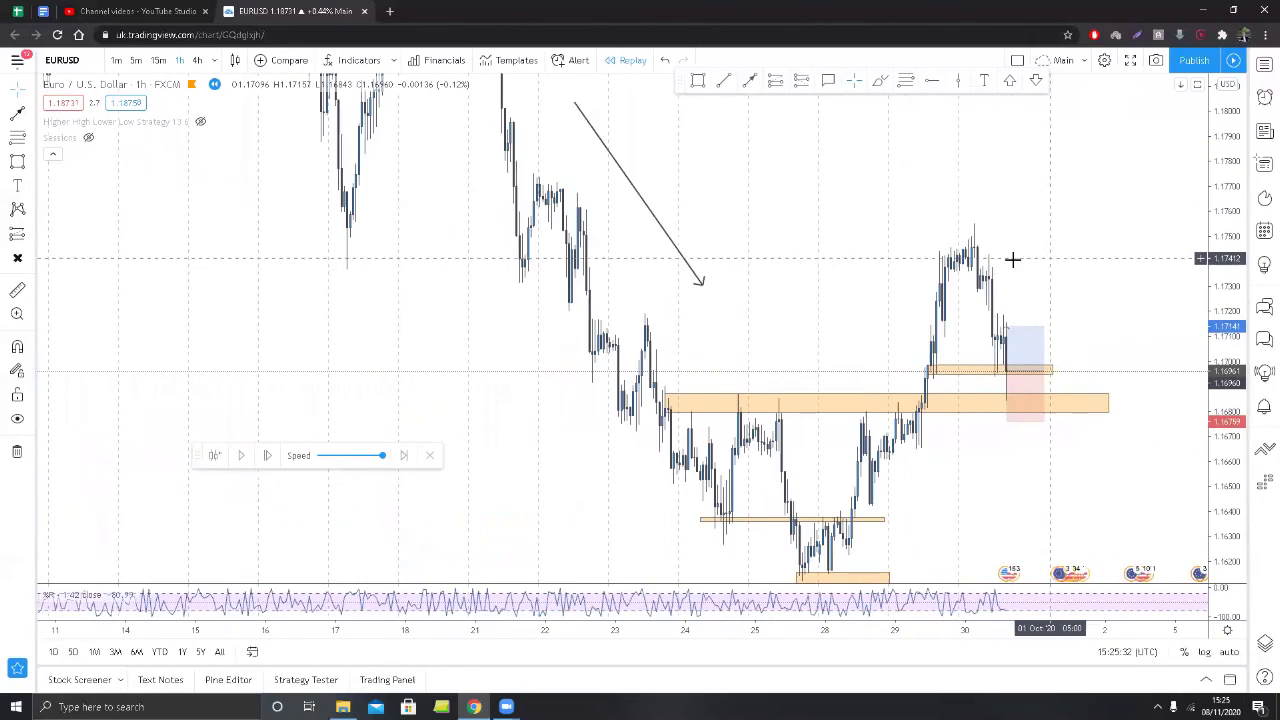
scroll(1000, 261, up, 2)
scroll(1001, 261, up, 1)
drag(963, 258, 941, 255)
Draw a Fibonacci retracement from the 29 September swing low at about 1.1665 to the rally high at about 1.1755.
click(905, 81)
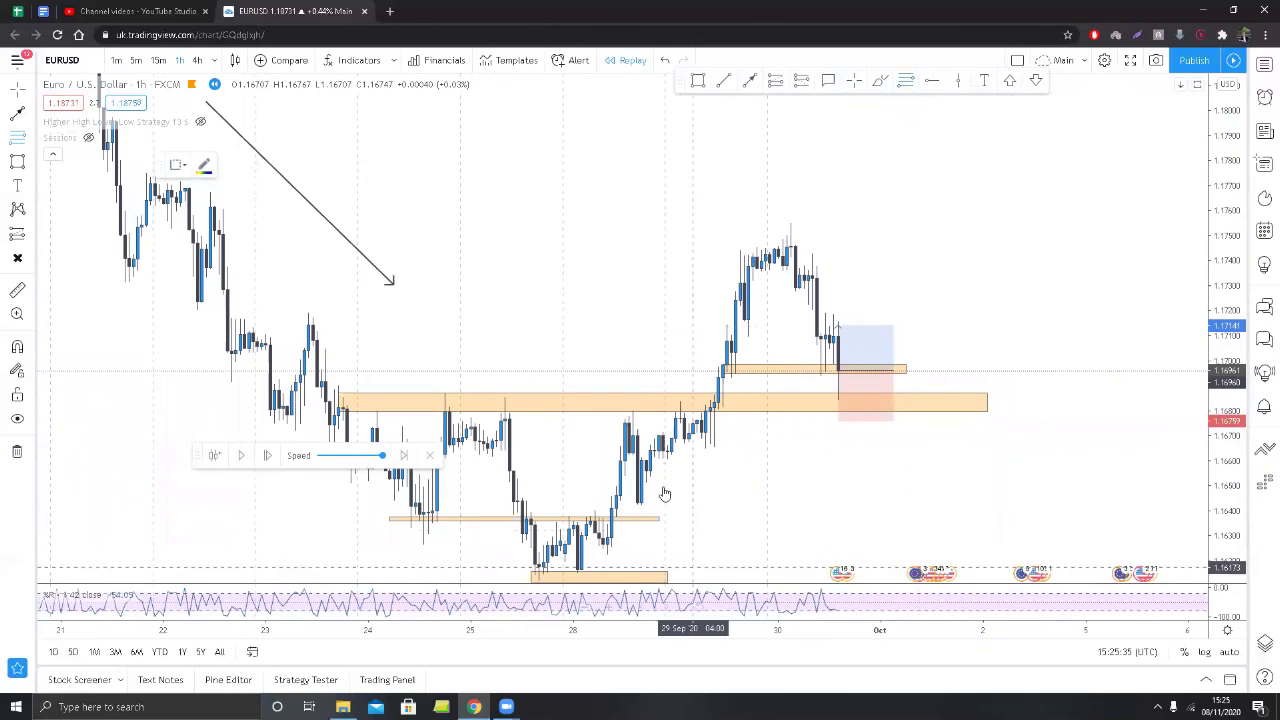
click(697, 449)
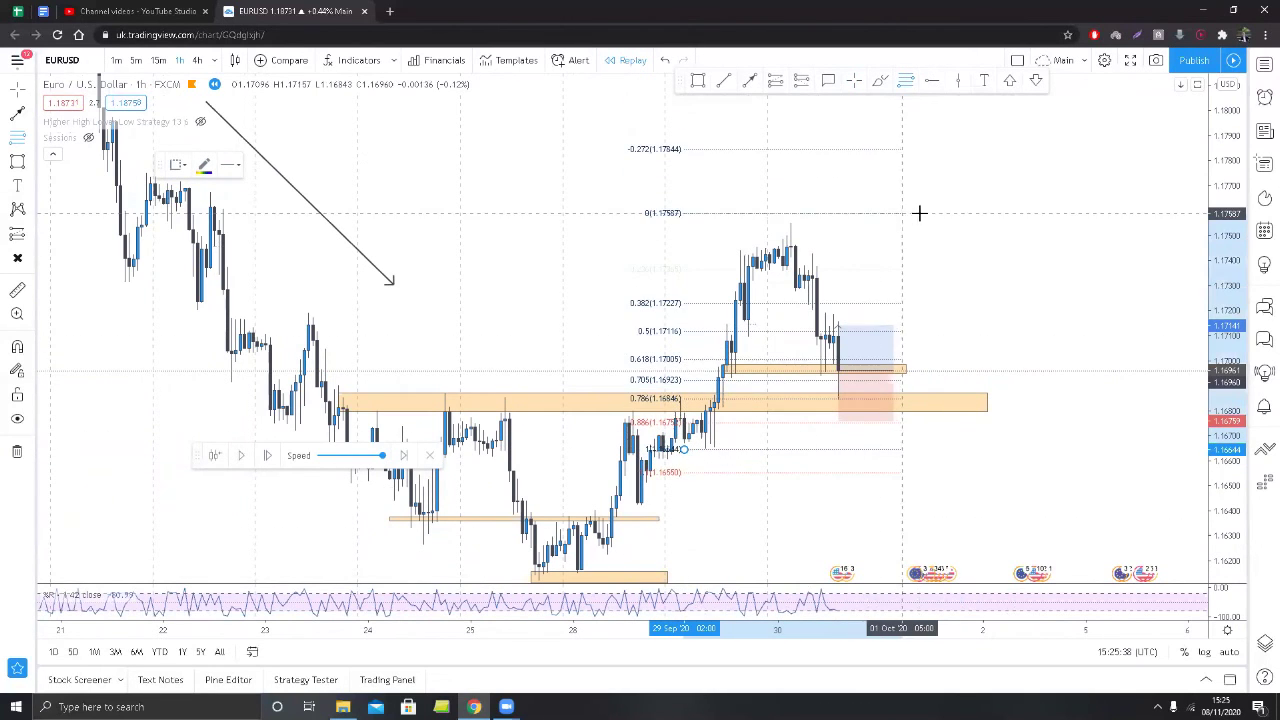
click(974, 232)
drag(1024, 315, 982, 388)
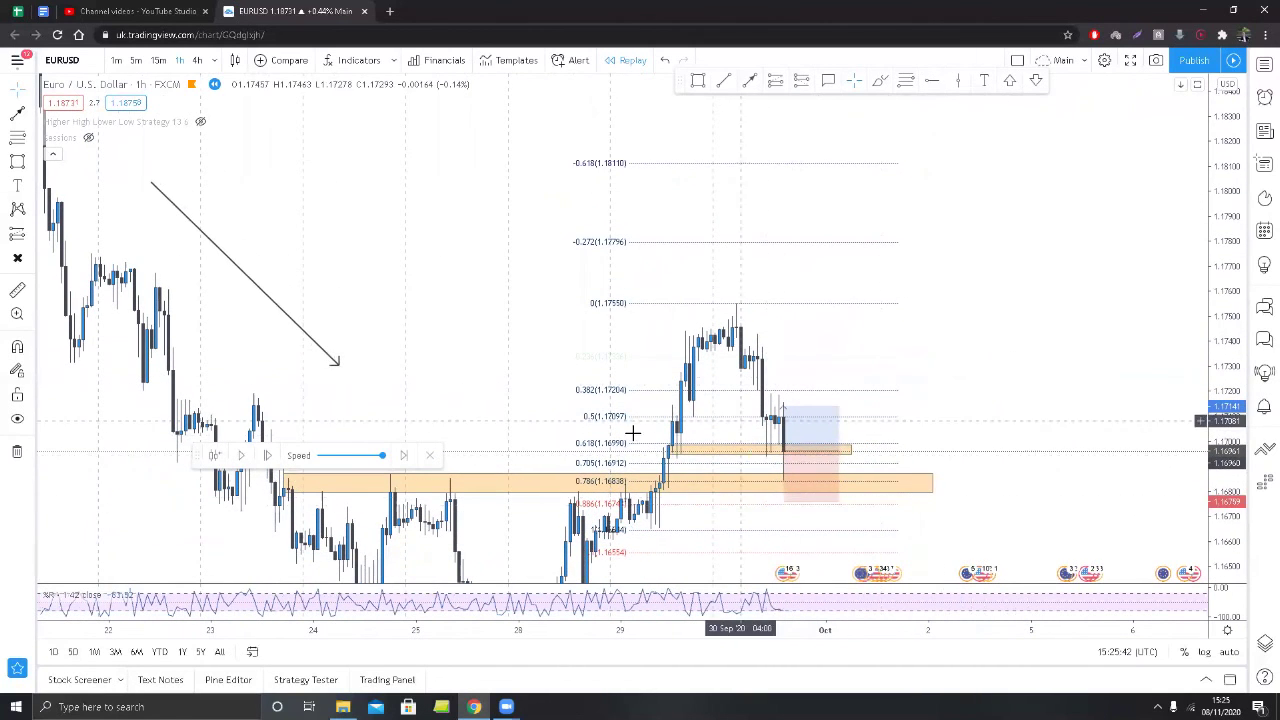
click(730, 480)
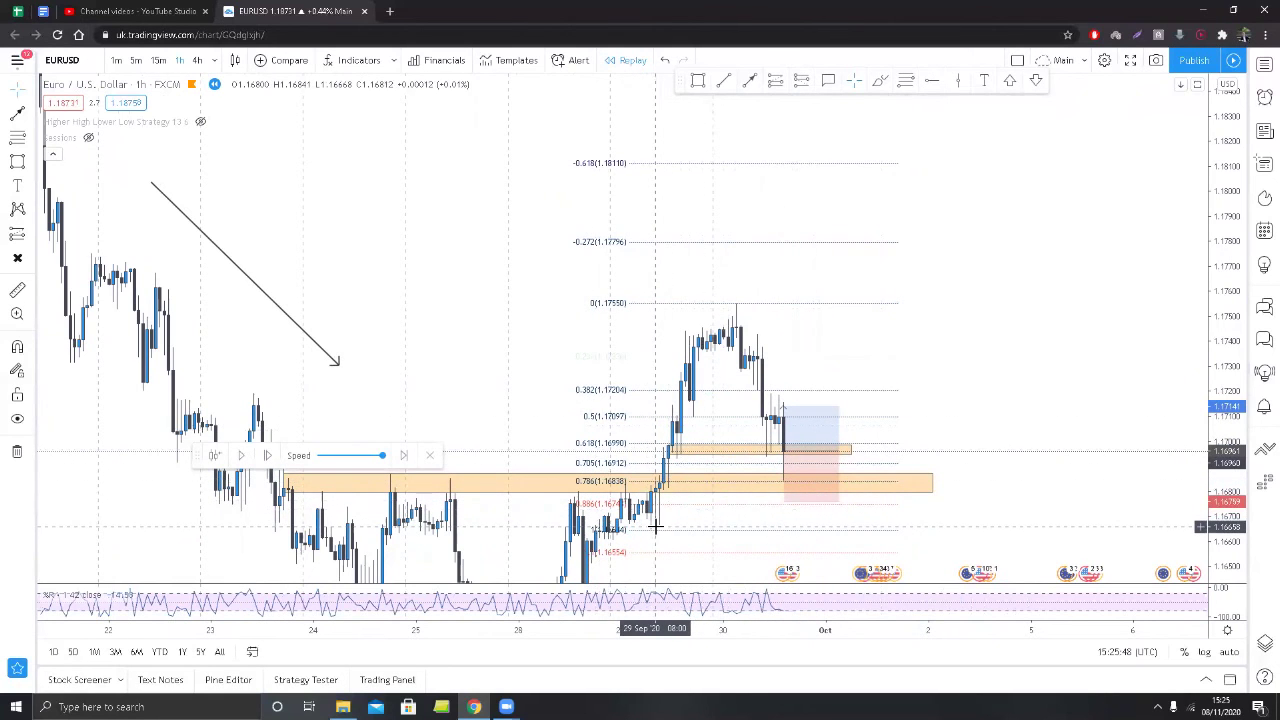
drag(632, 533, 636, 527)
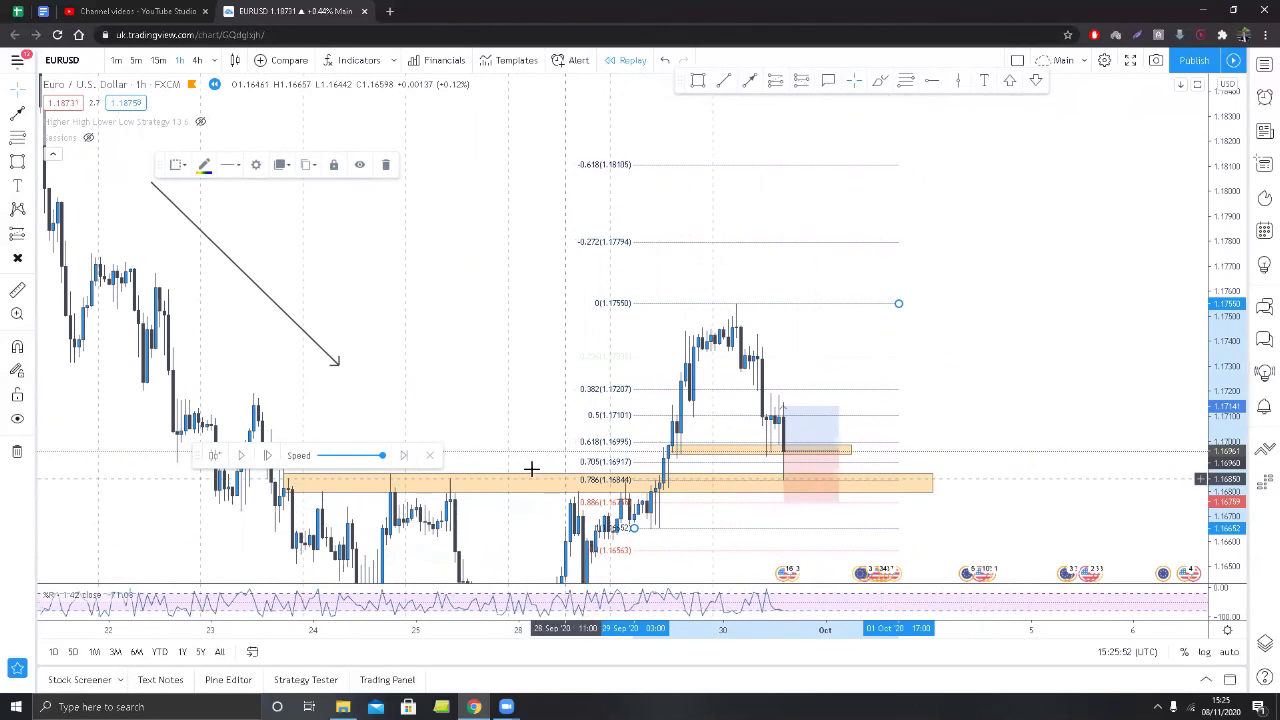
click(526, 371)
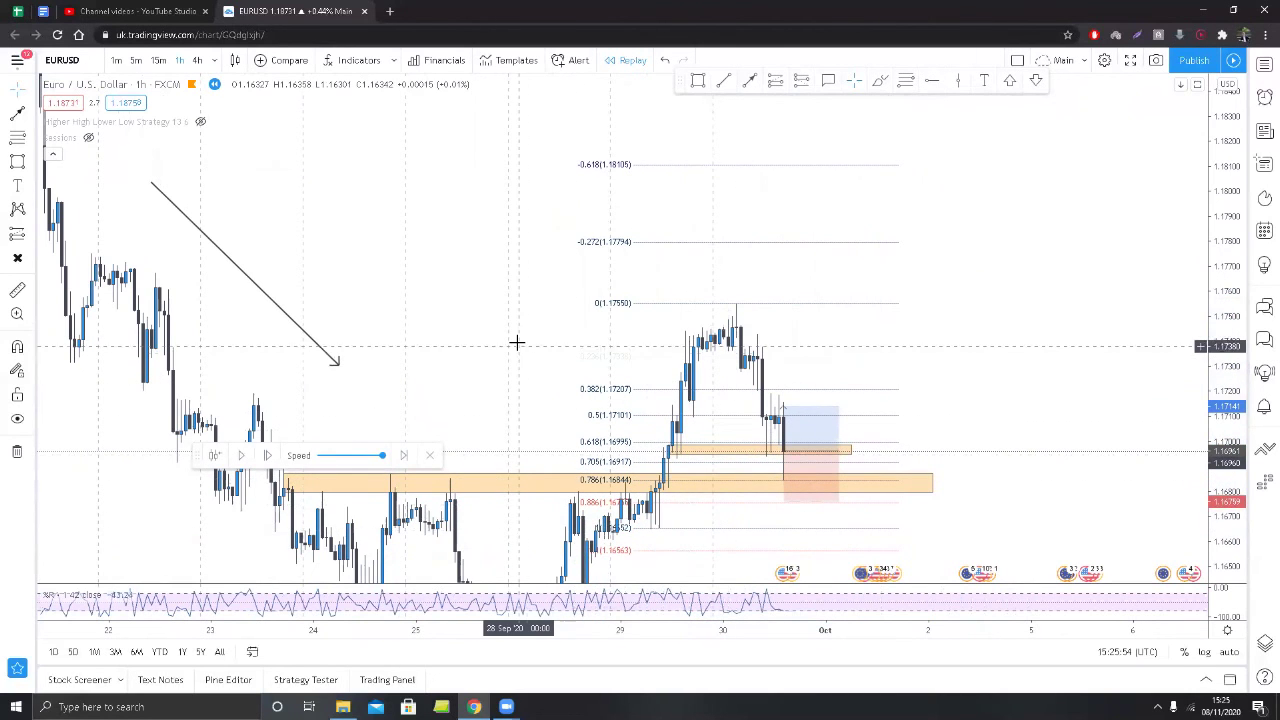
Raise the long position's target past the previous high to about 1.1809, near the -0.618 Fibonacci level.
drag(784, 407, 785, 303)
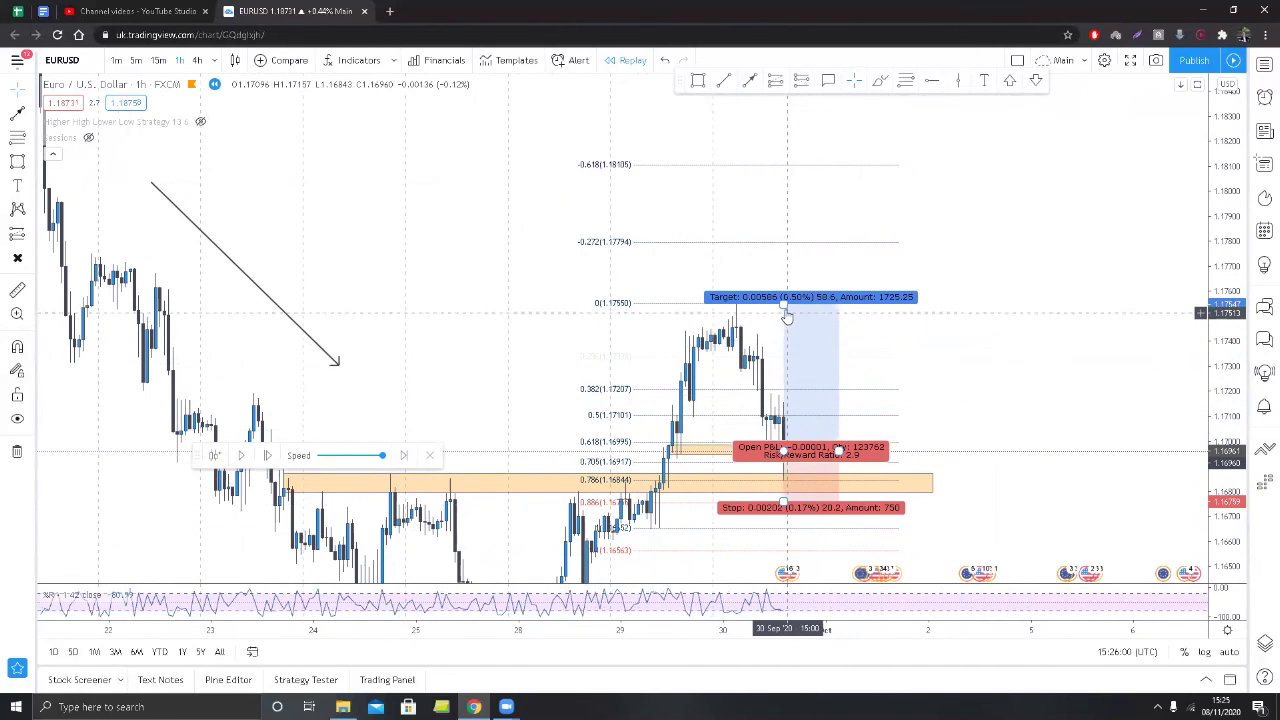
drag(783, 307, 799, 168)
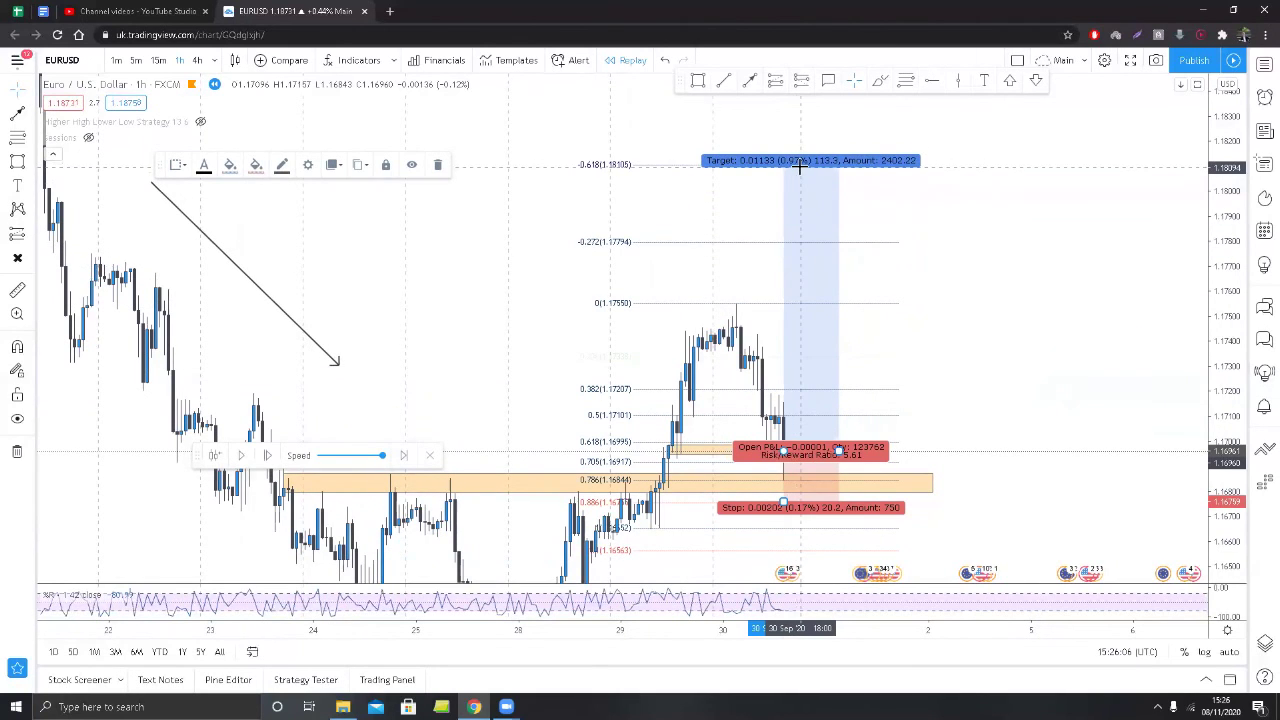
click(984, 311)
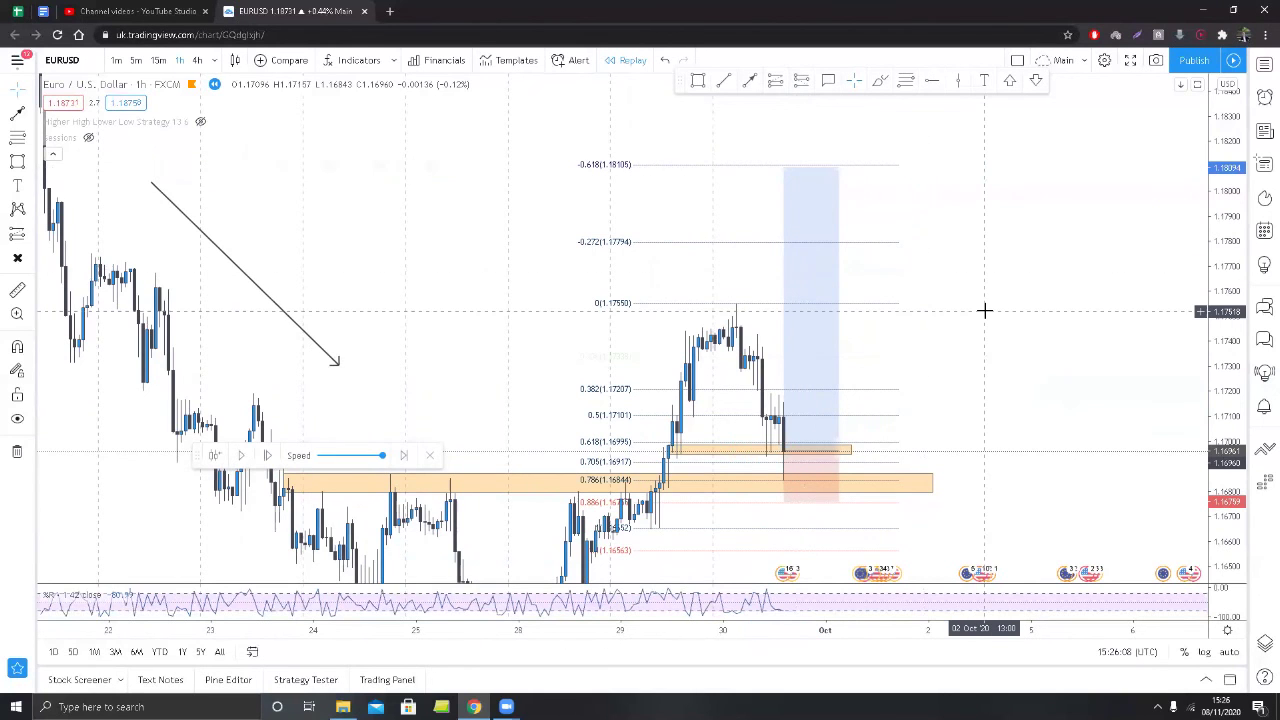
click(786, 168)
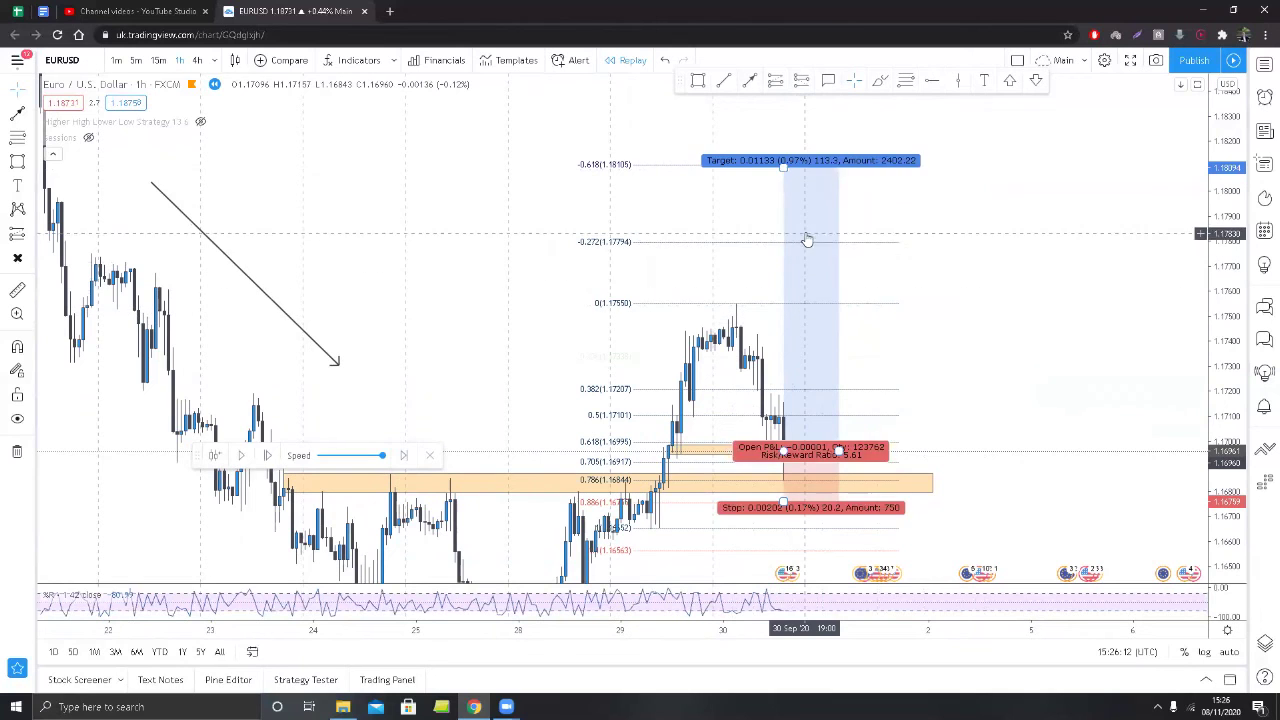
drag(979, 371, 989, 364)
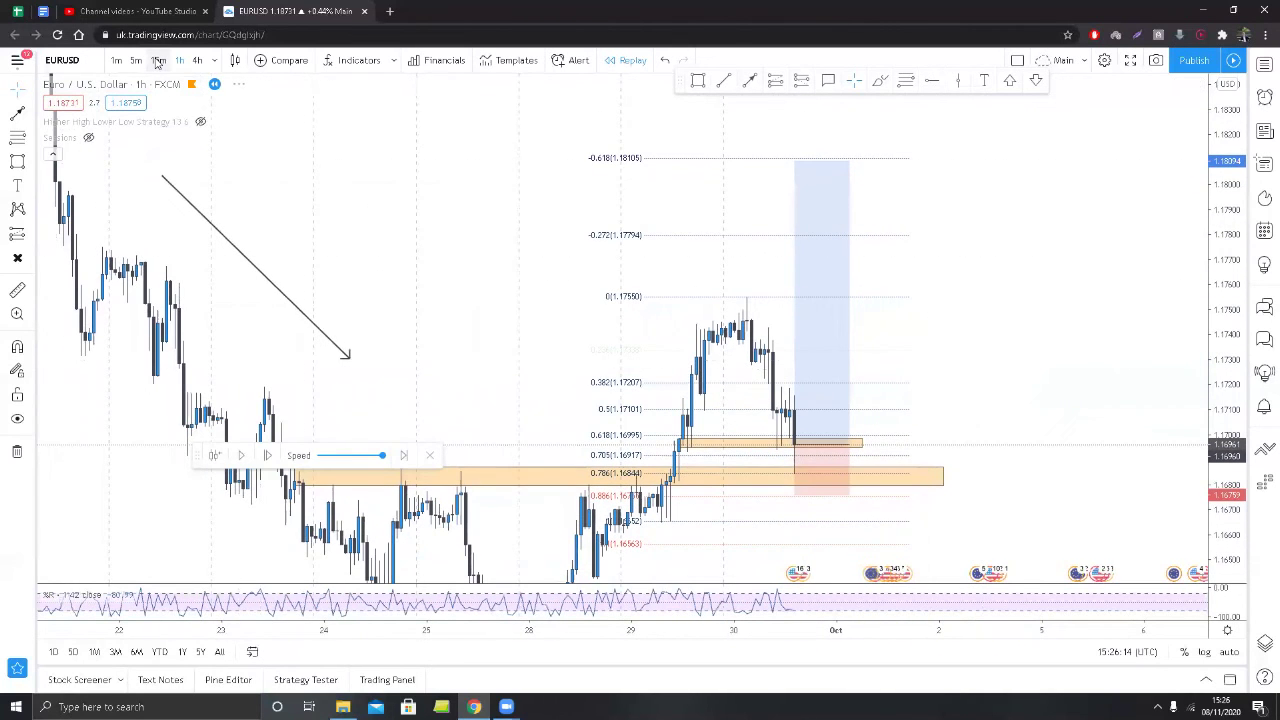
Switch to the 15-minute chart and delete the Fibonacci retracement and the narrow zone at the long entry.
click(158, 60)
scroll(426, 226, down, 3)
click(824, 310)
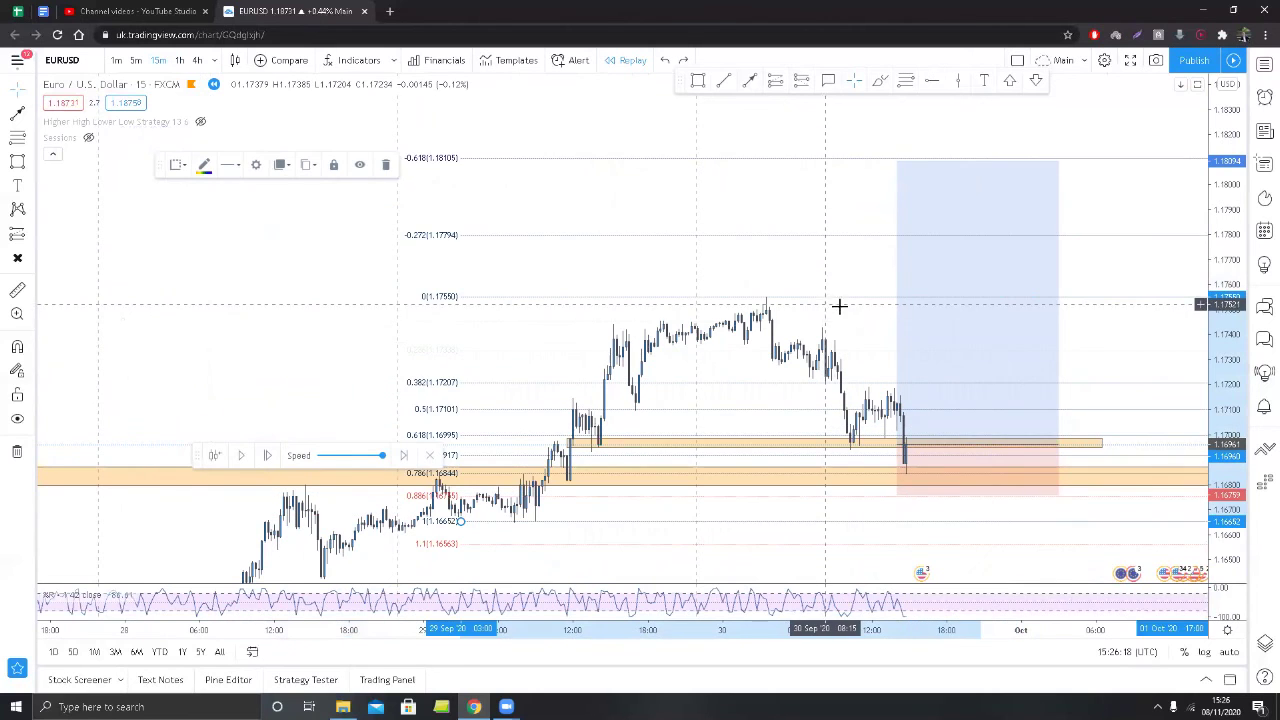
key(Delete)
drag(1119, 383, 939, 341)
scroll(1046, 357, down, 5)
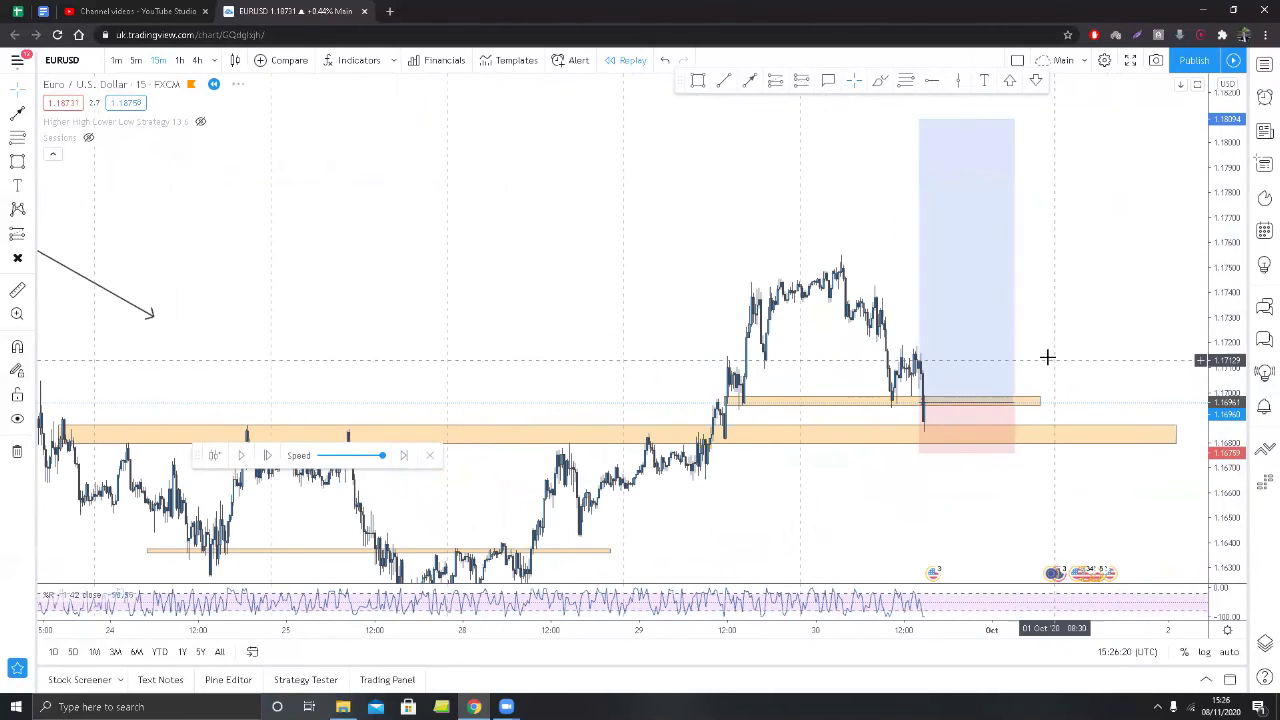
click(818, 410)
key(Delete)
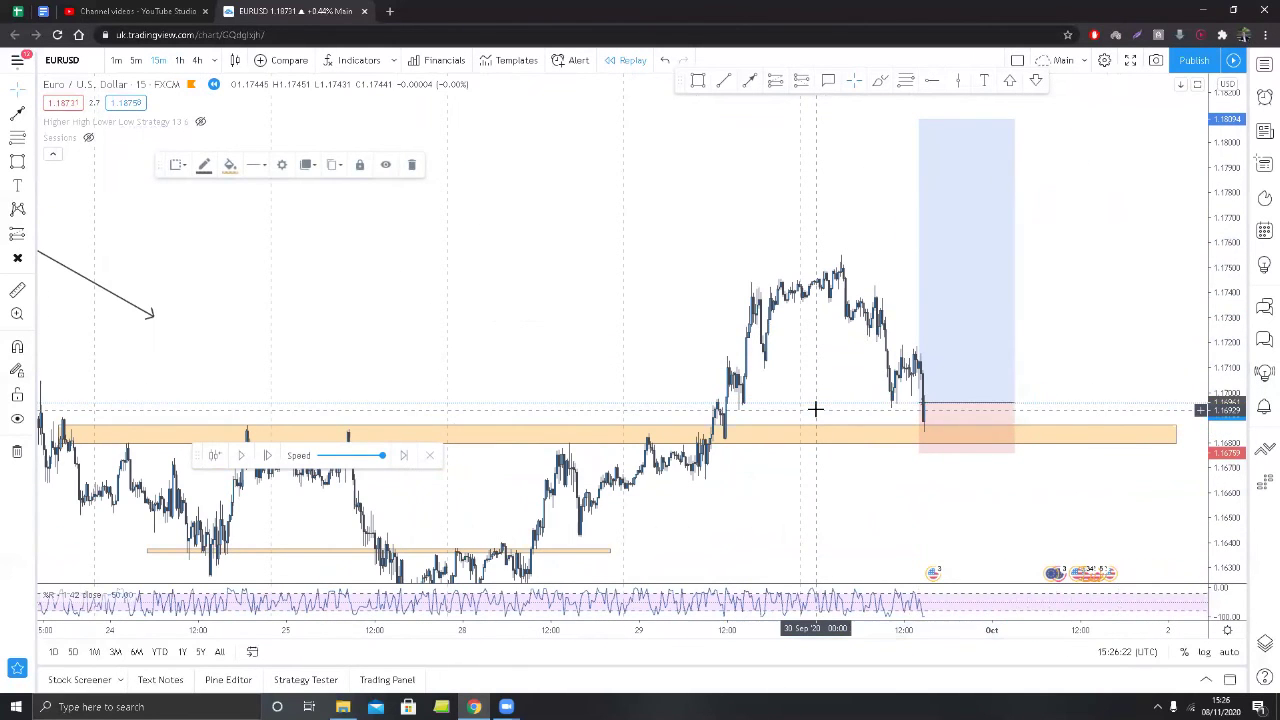
Advance the replay candle by candle through the first rally after entry to the pullback at about 1.1722.
click(268, 458)
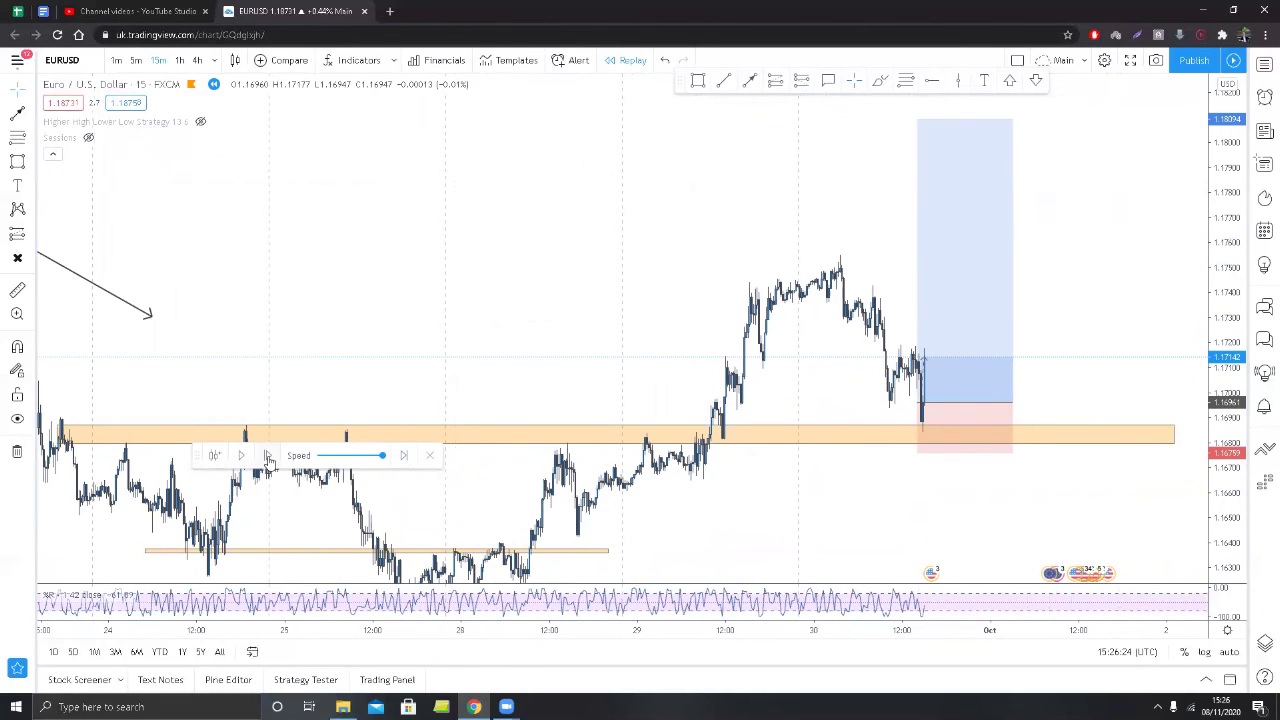
scroll(644, 459, up, 5)
scroll(926, 389, up, 1)
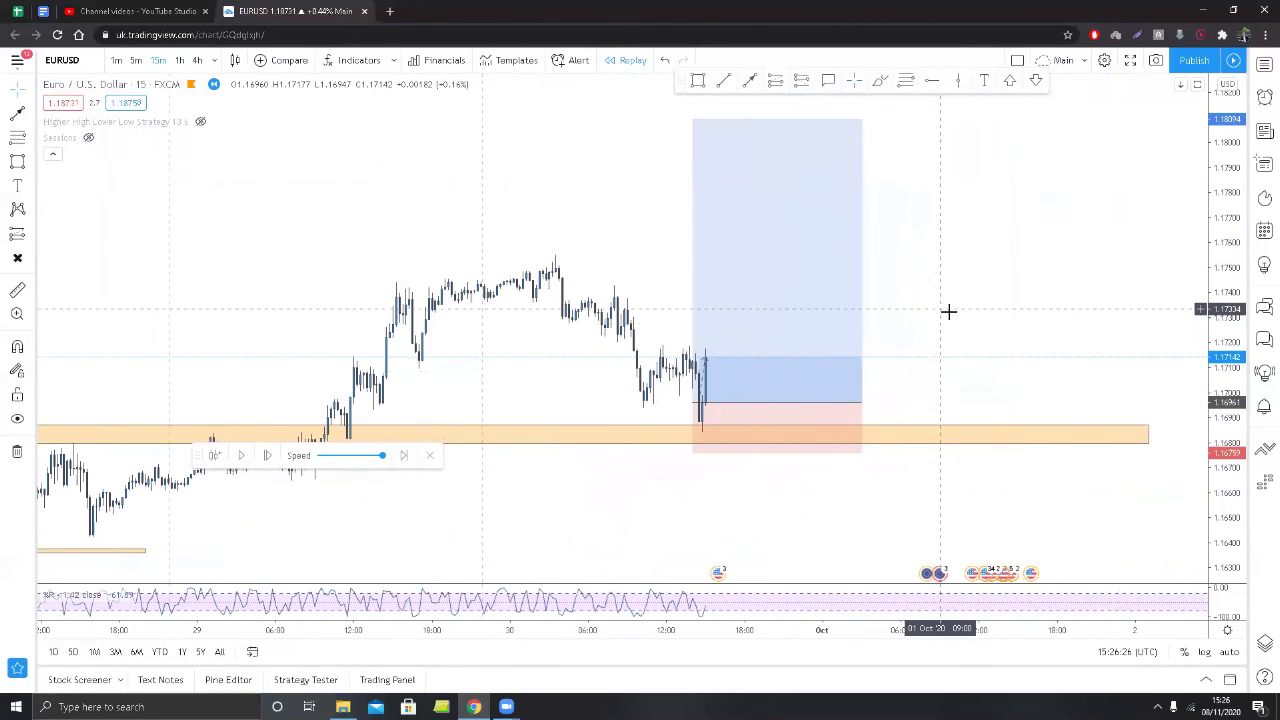
drag(949, 311, 1060, 341)
click(268, 457)
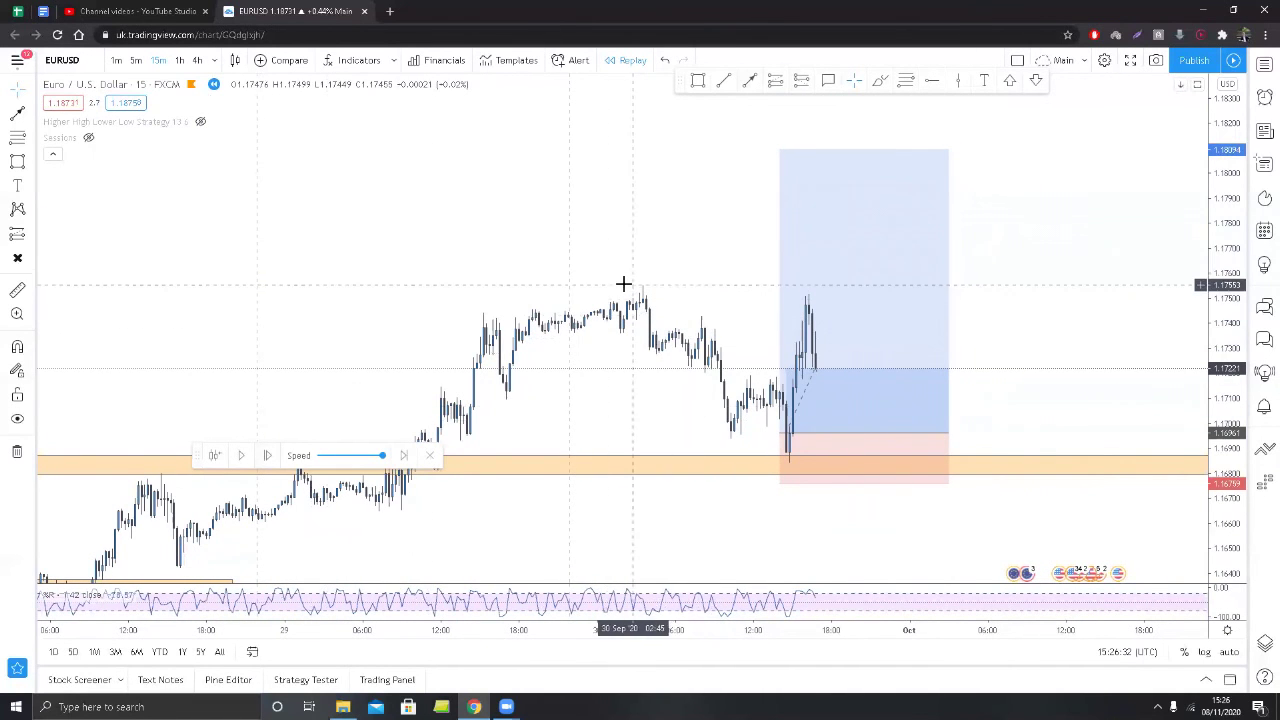
Draw a horizontal trend line at the previous 30 September high, about 1.1755, extending past the long position.
click(721, 81)
click(610, 286)
click(965, 286)
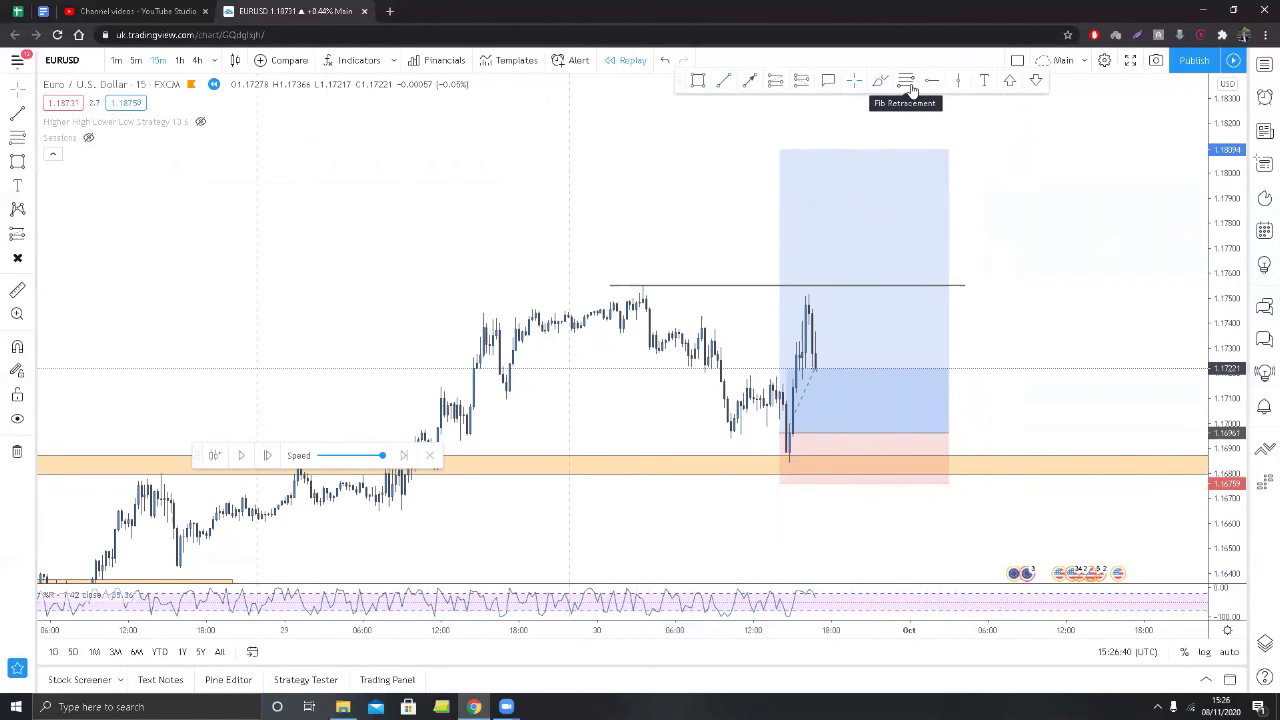
Examine the pullback below the previous high against the wide support zone and the preceding downtrend.
scroll(720, 415, down, 4)
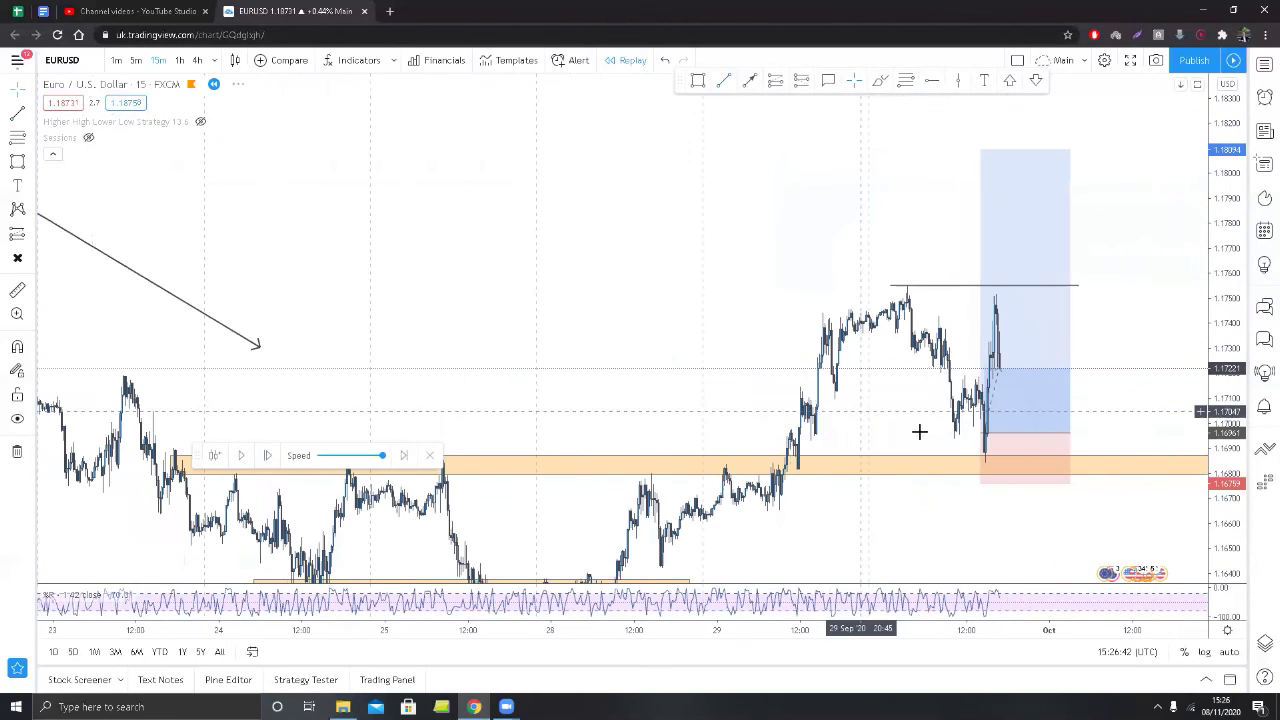
scroll(902, 413, up, 5)
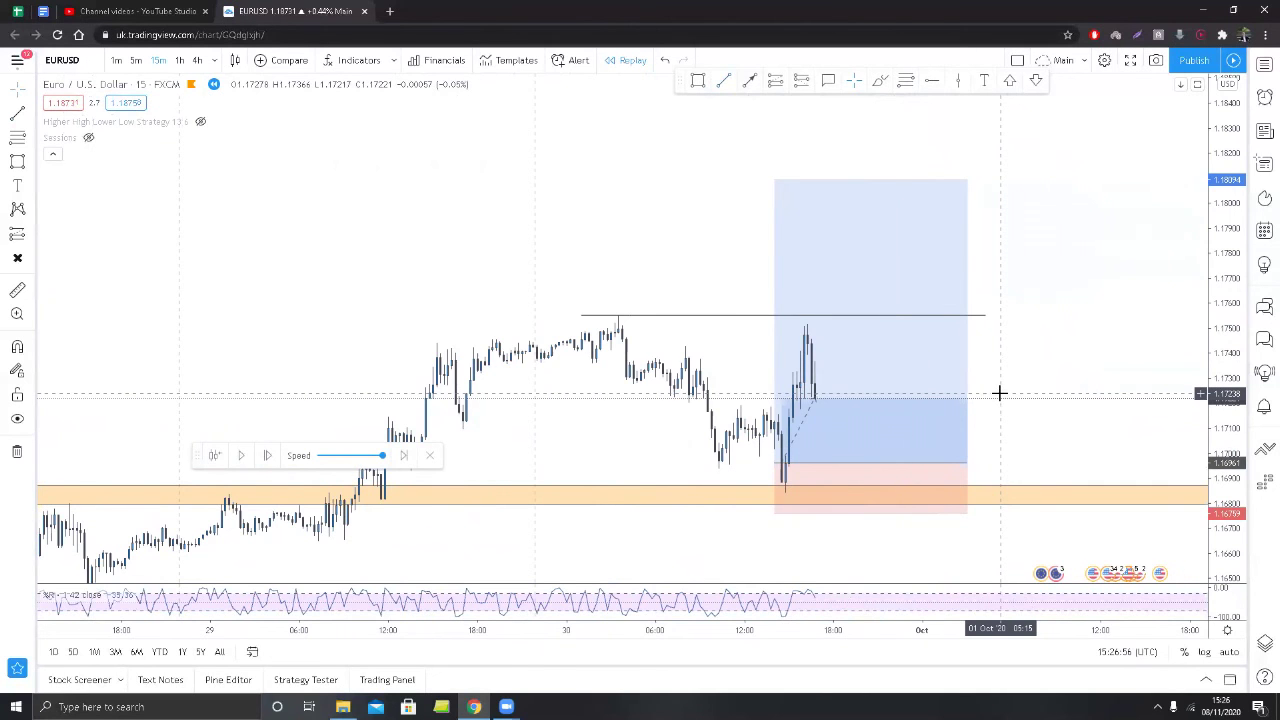
scroll(1000, 393, down, 5)
scroll(1042, 348, up, 6)
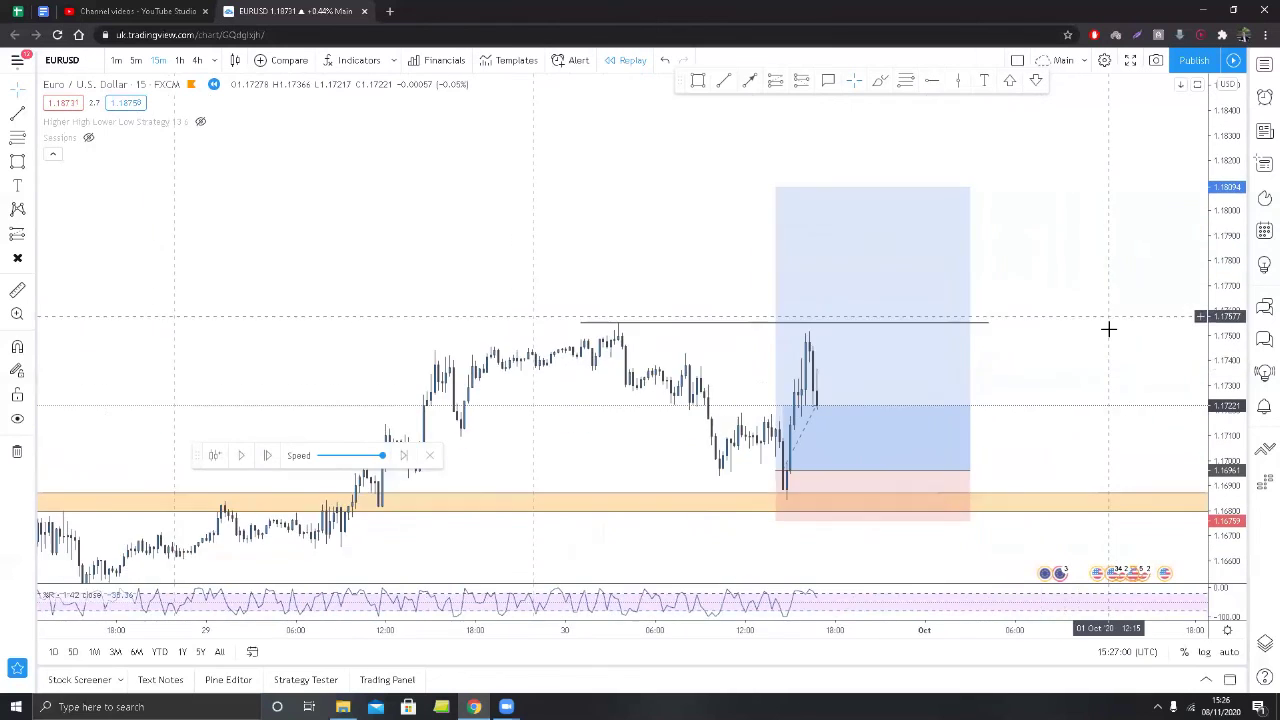
scroll(1108, 329, up, 2)
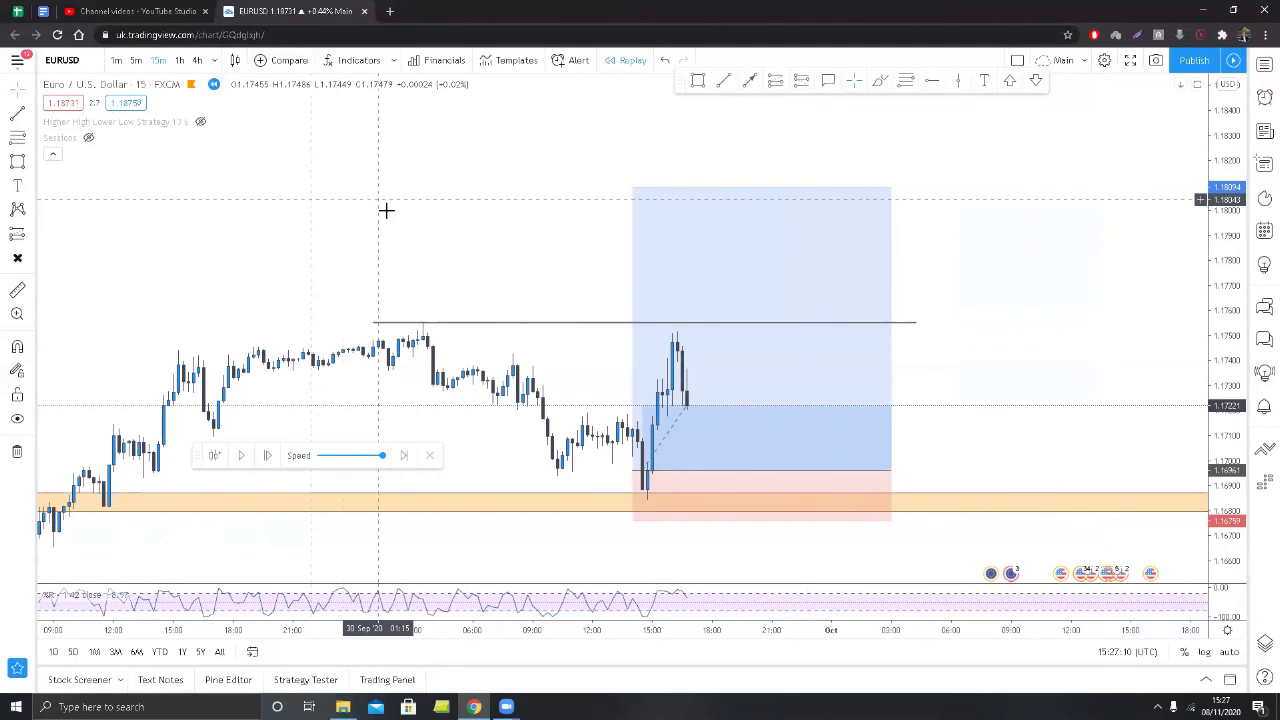
drag(386, 209, 503, 214)
scroll(477, 271, up, 2)
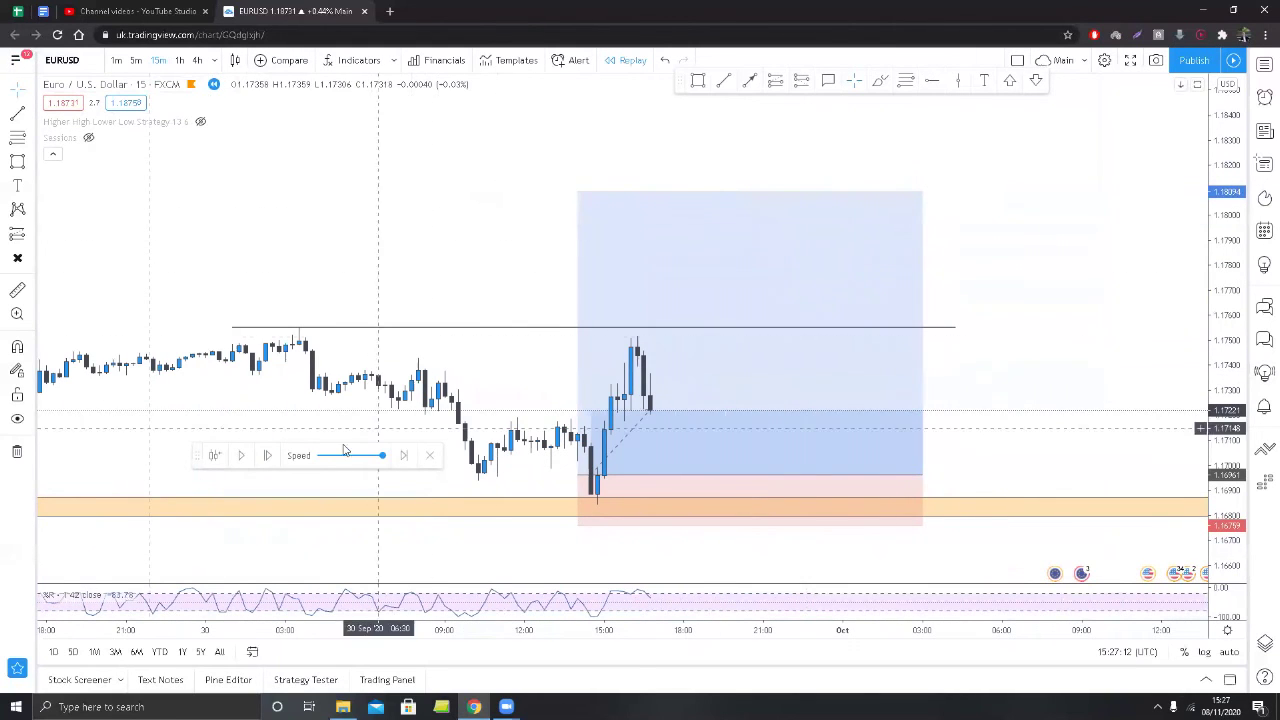
Advance the replay one candle and draw a narrow rectangle zone at about 1.1715 from around 11:30 on 30 September past the latest candle.
click(268, 458)
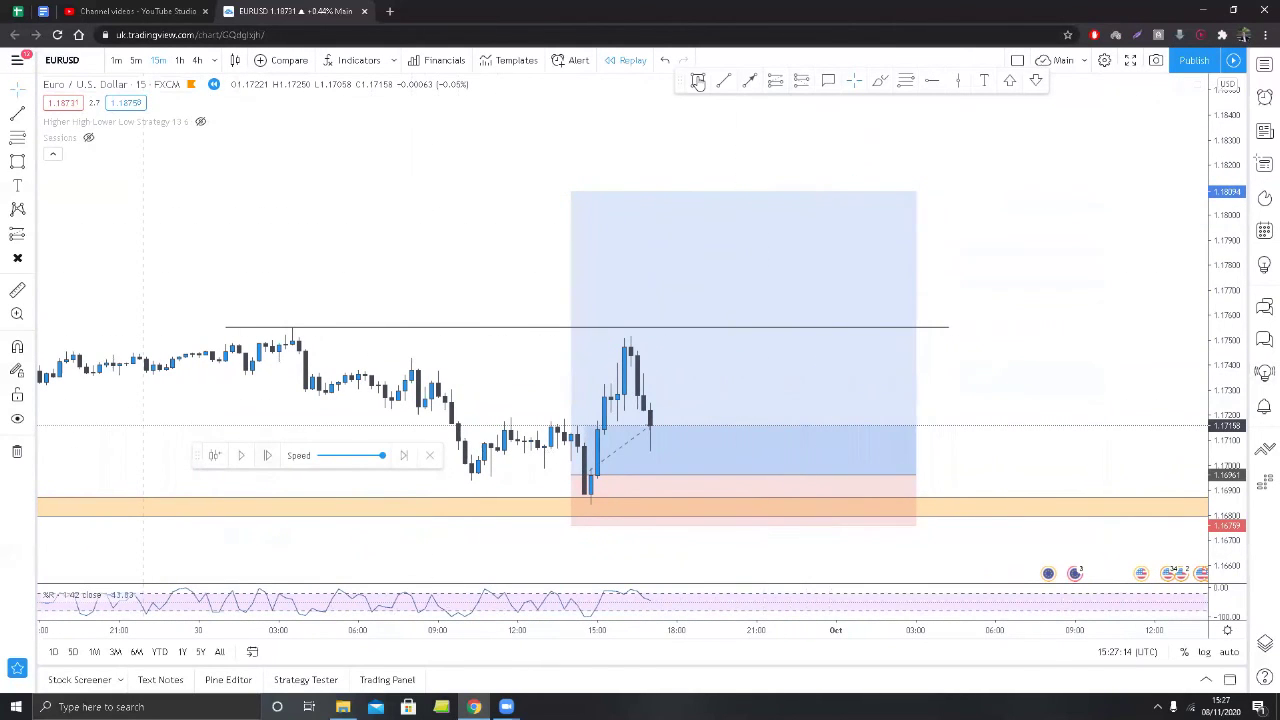
click(652, 387)
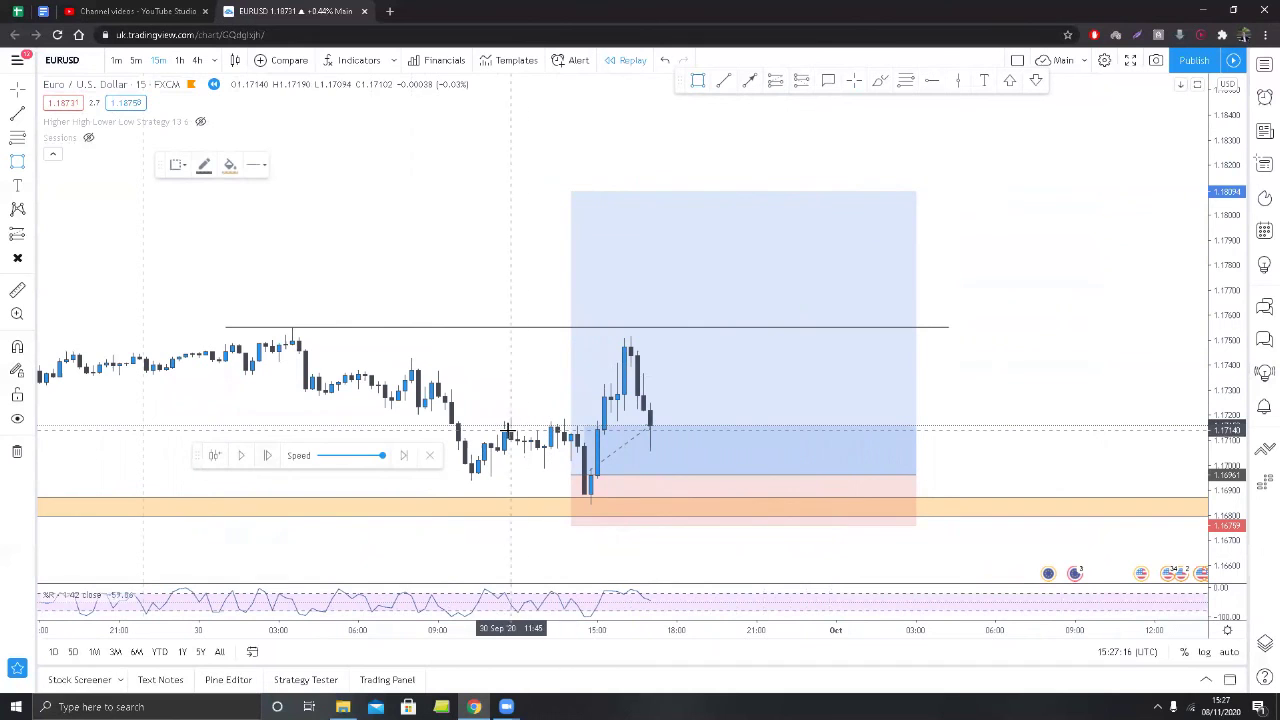
click(763, 425)
click(994, 368)
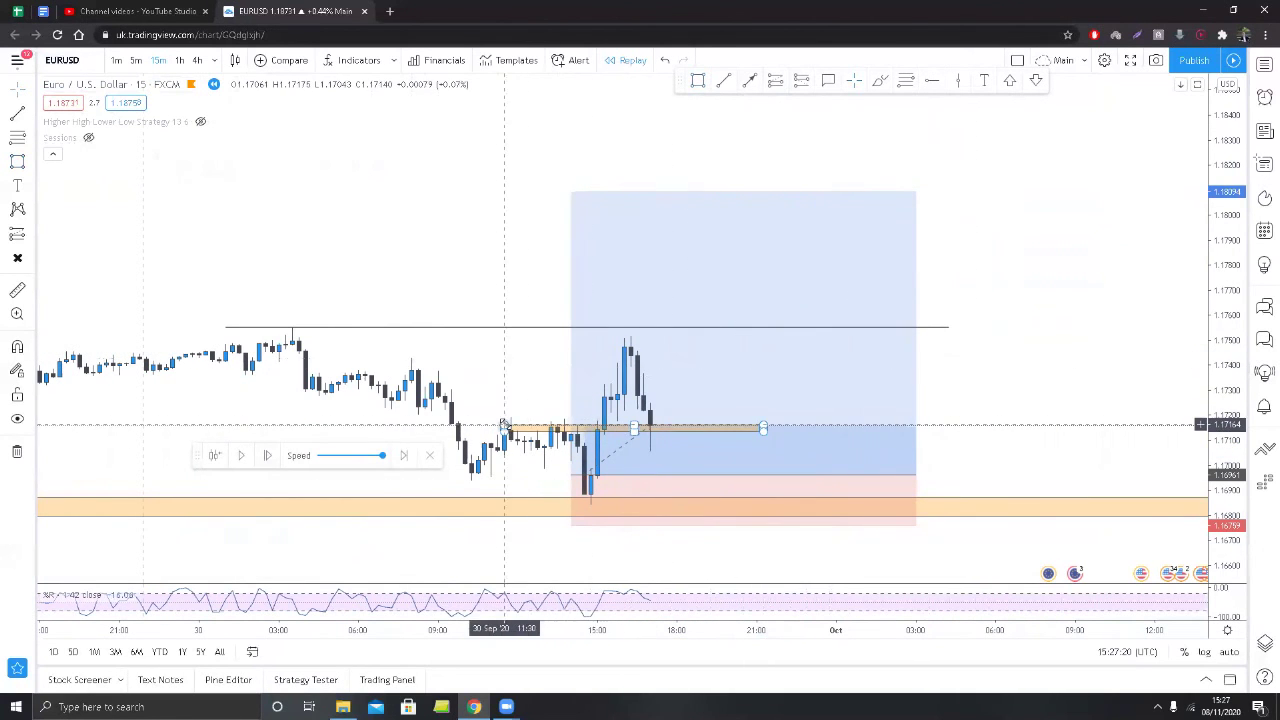
Advance the replay to the afternoon of 1 October and extend the long position's time range to the latest candle.
click(271, 463)
click(271, 463)
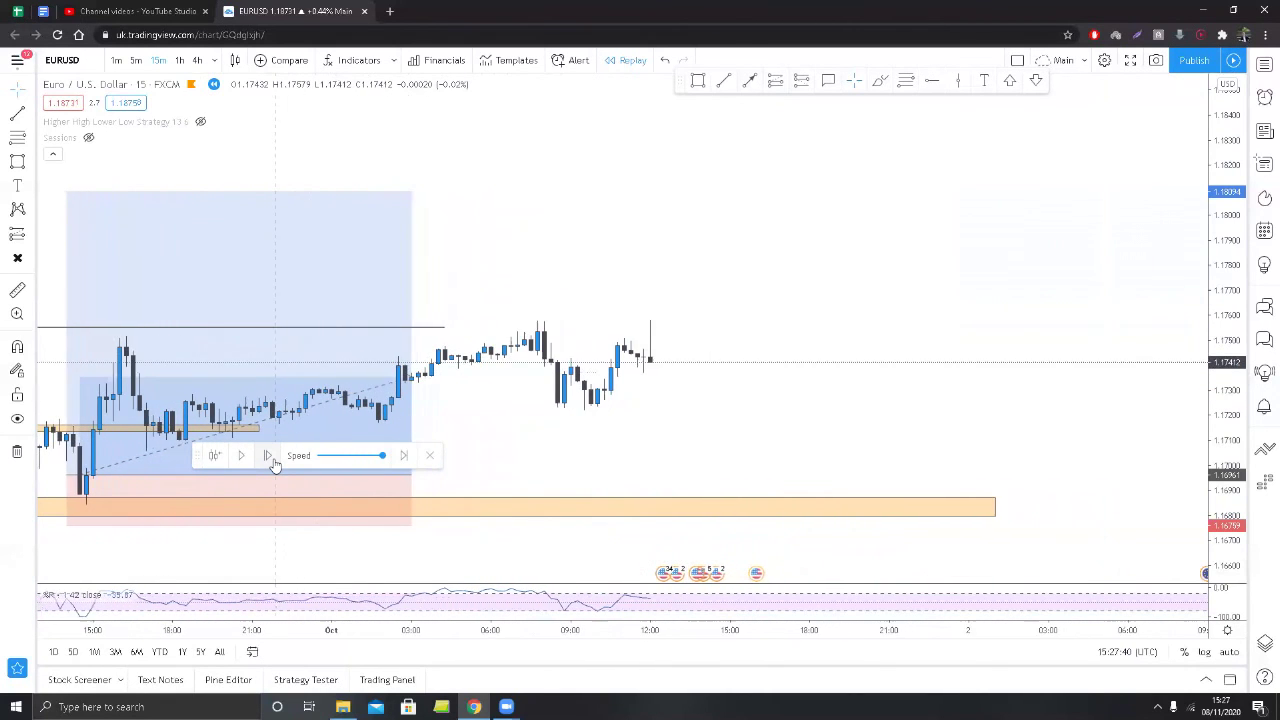
scroll(507, 370, down, 2)
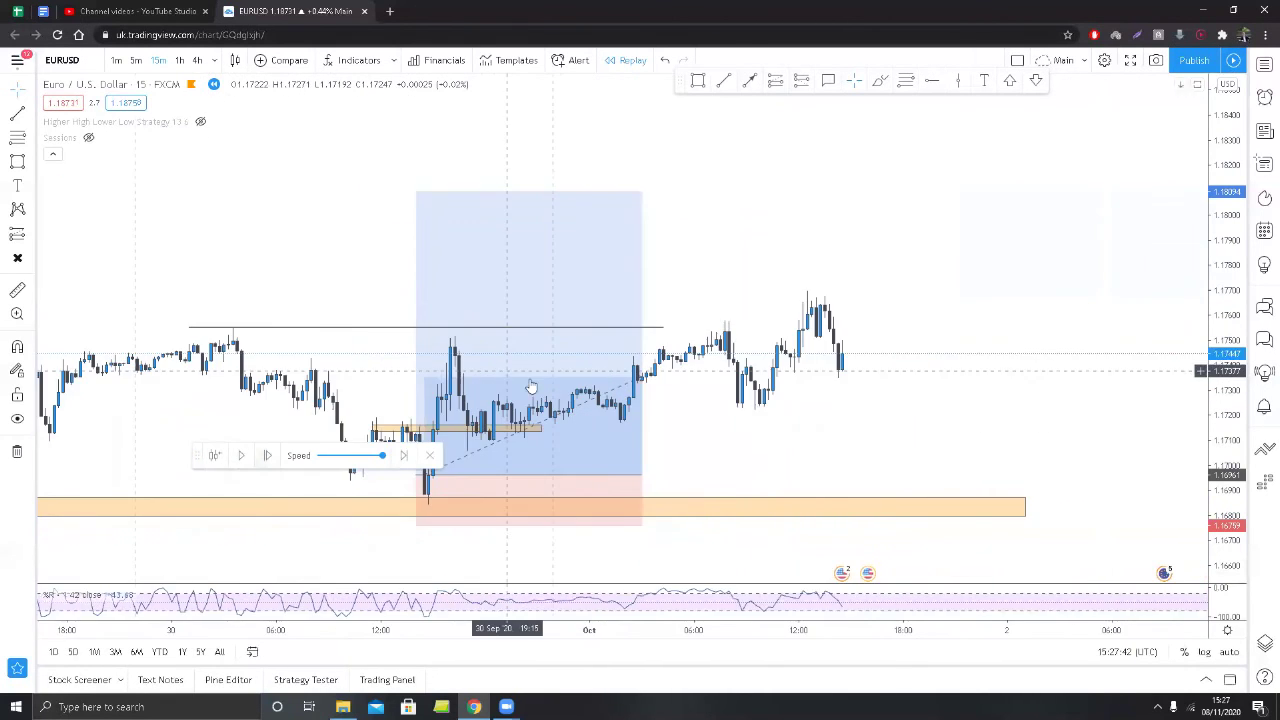
drag(642, 473, 842, 474)
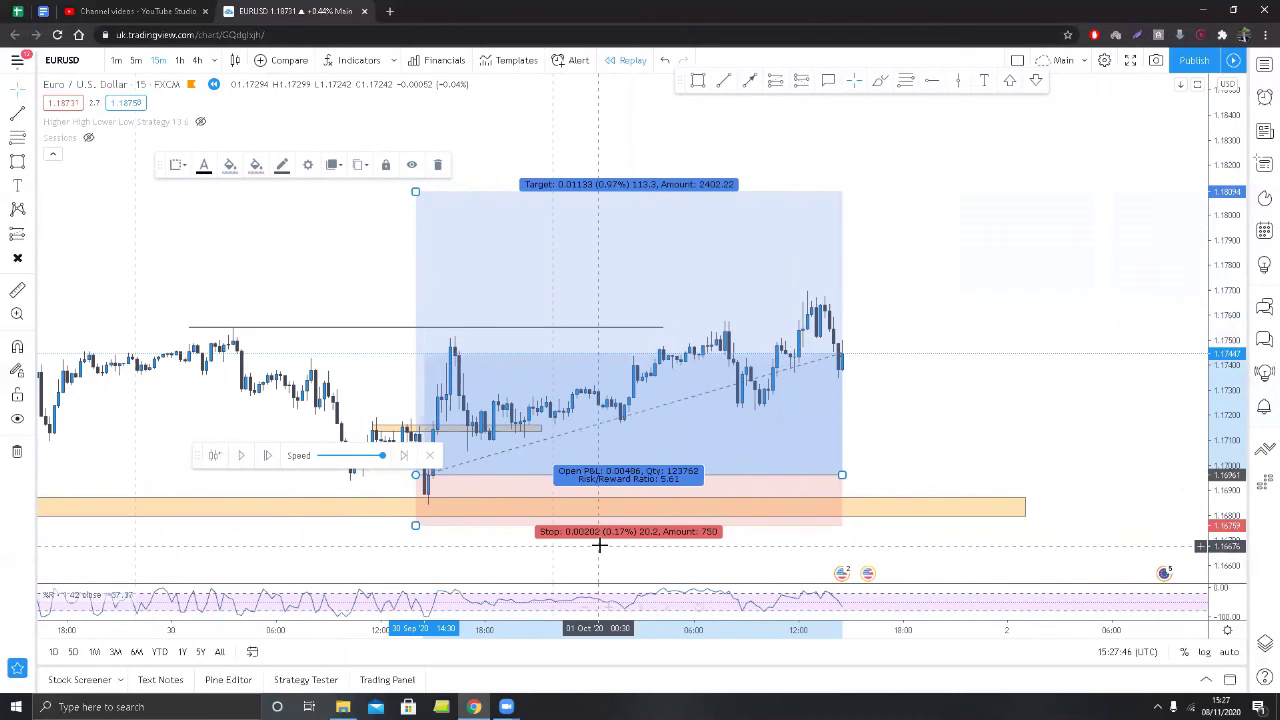
click(1097, 360)
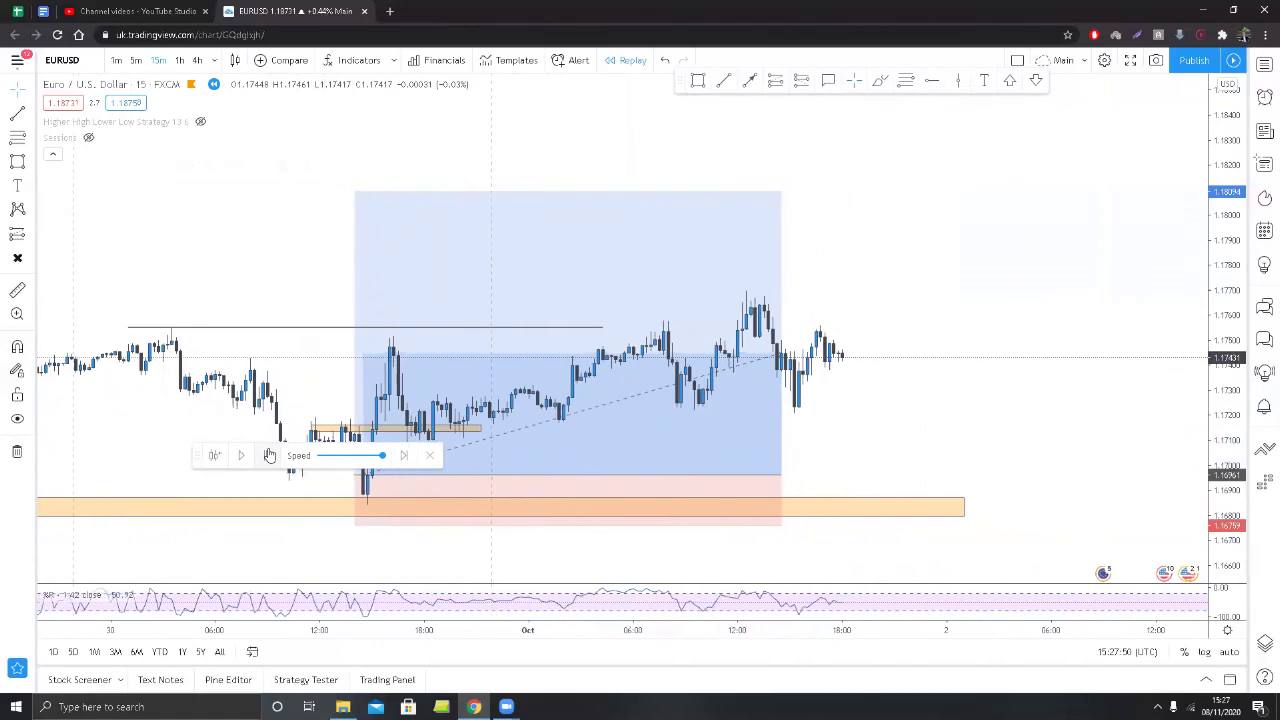
Play the replay from 1 October through the 5 October rally towards the long position's target, and pause it.
scroll(868, 551, down, 5)
scroll(885, 470, down, 2)
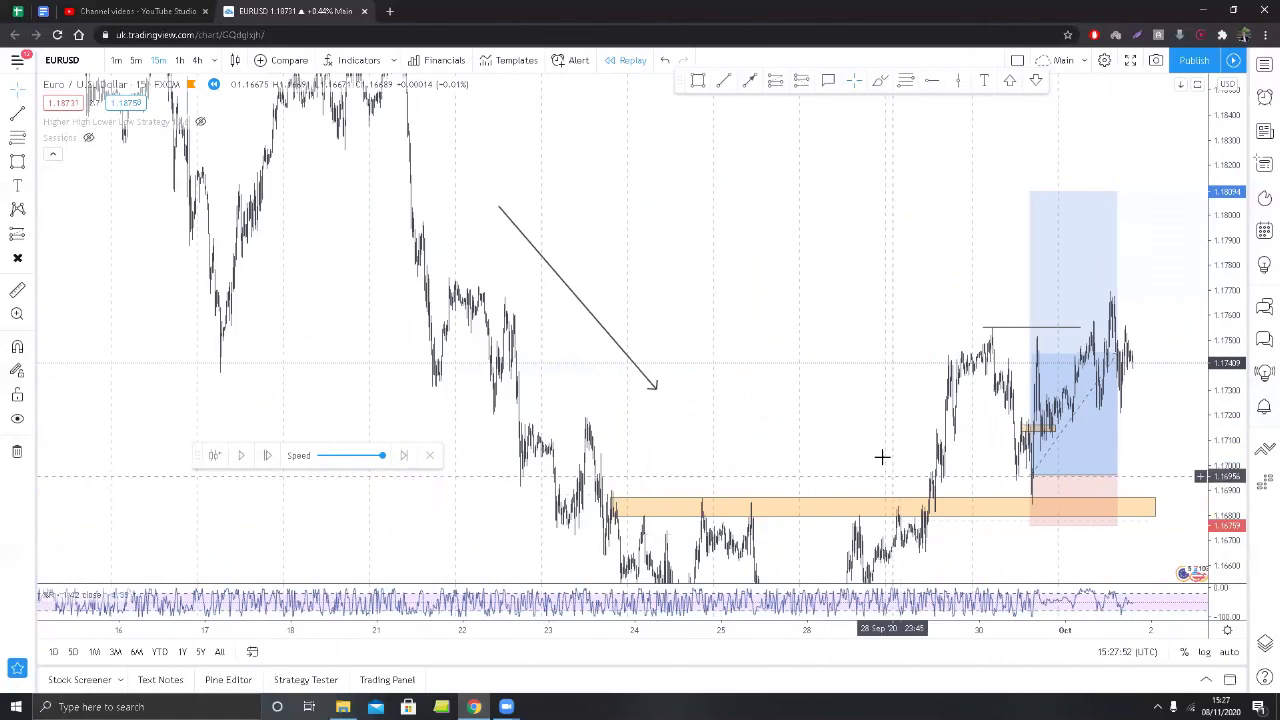
scroll(846, 443, up, 5)
click(248, 456)
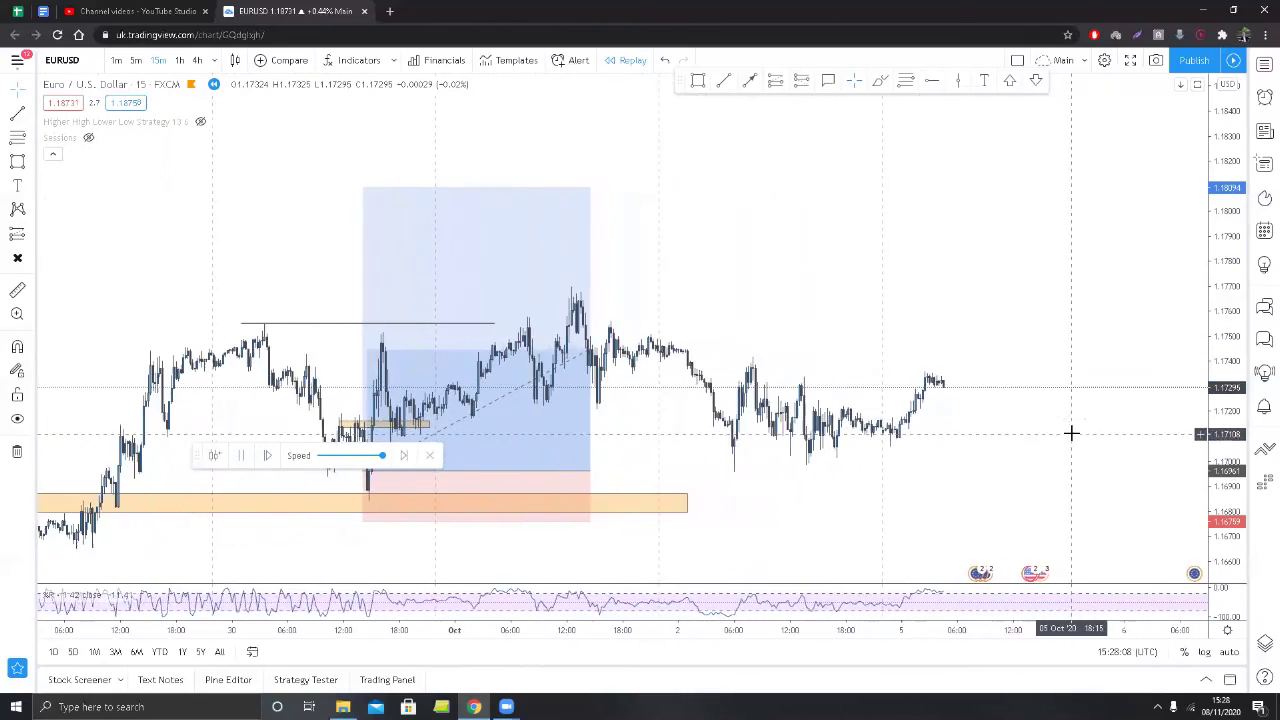
scroll(970, 467, down, 3)
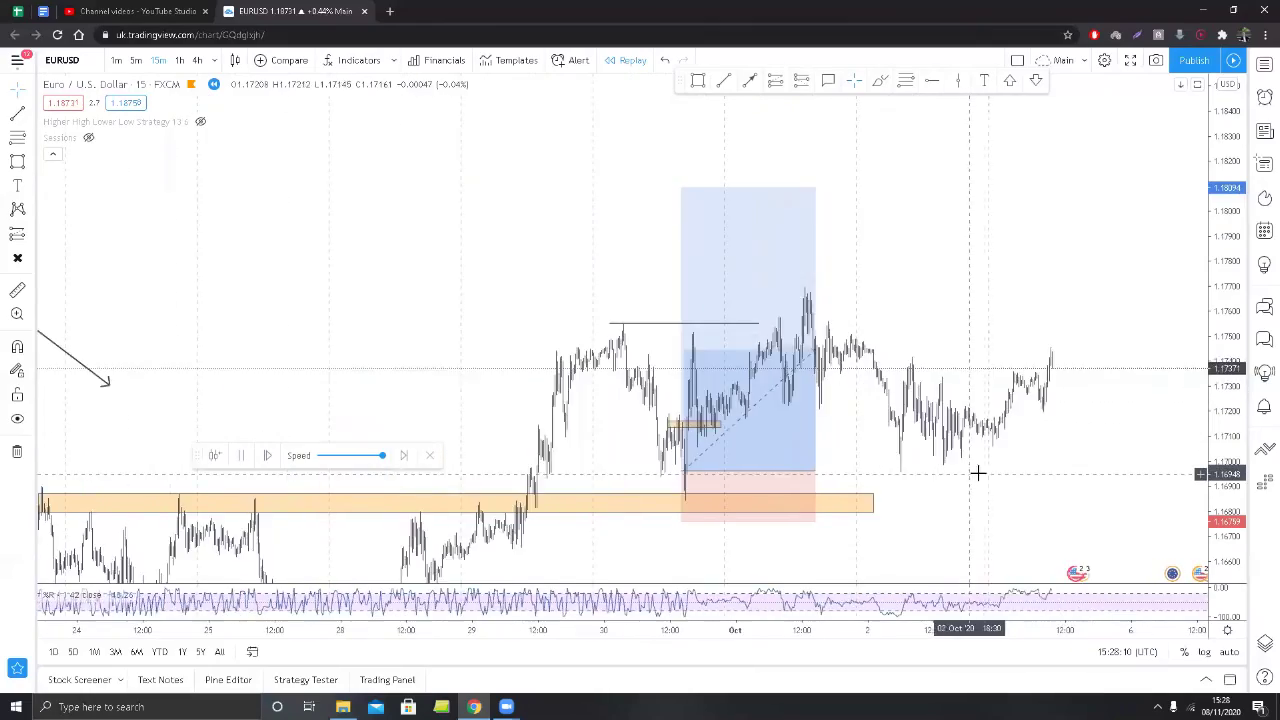
scroll(1039, 478, up, 3)
drag(932, 463, 1006, 454)
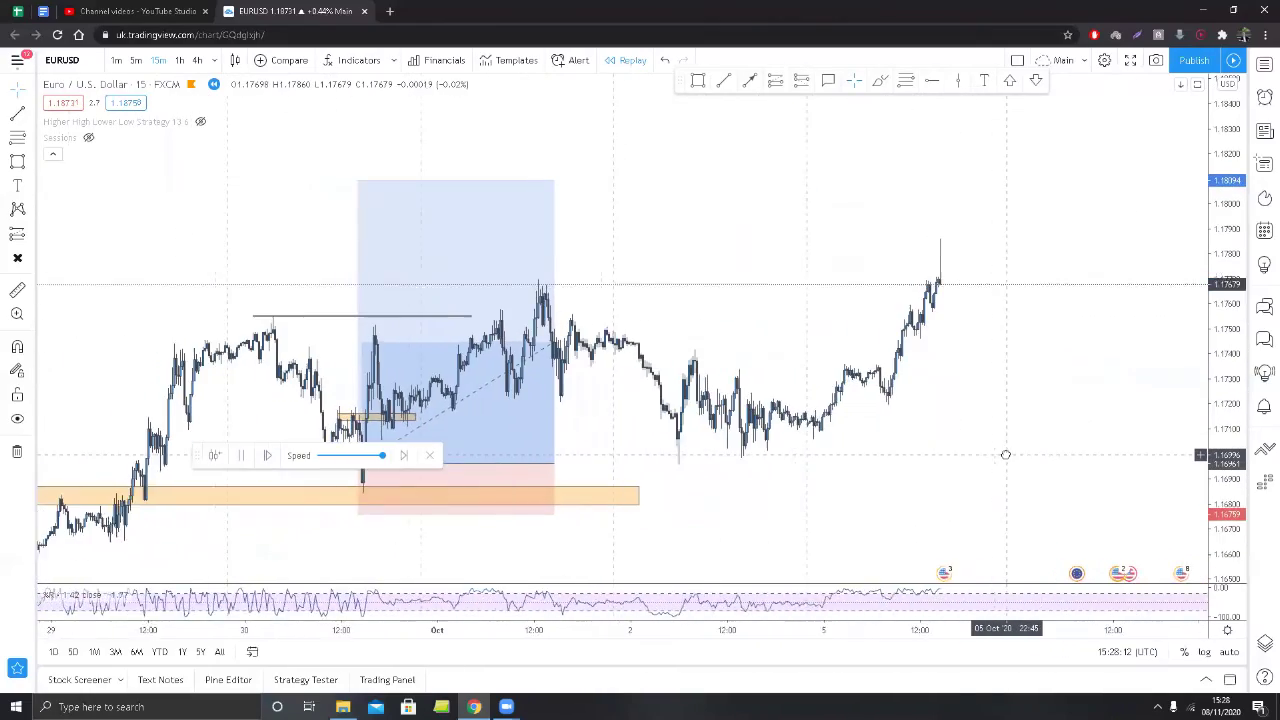
scroll(1006, 454, down, 3)
scroll(1045, 438, up, 1)
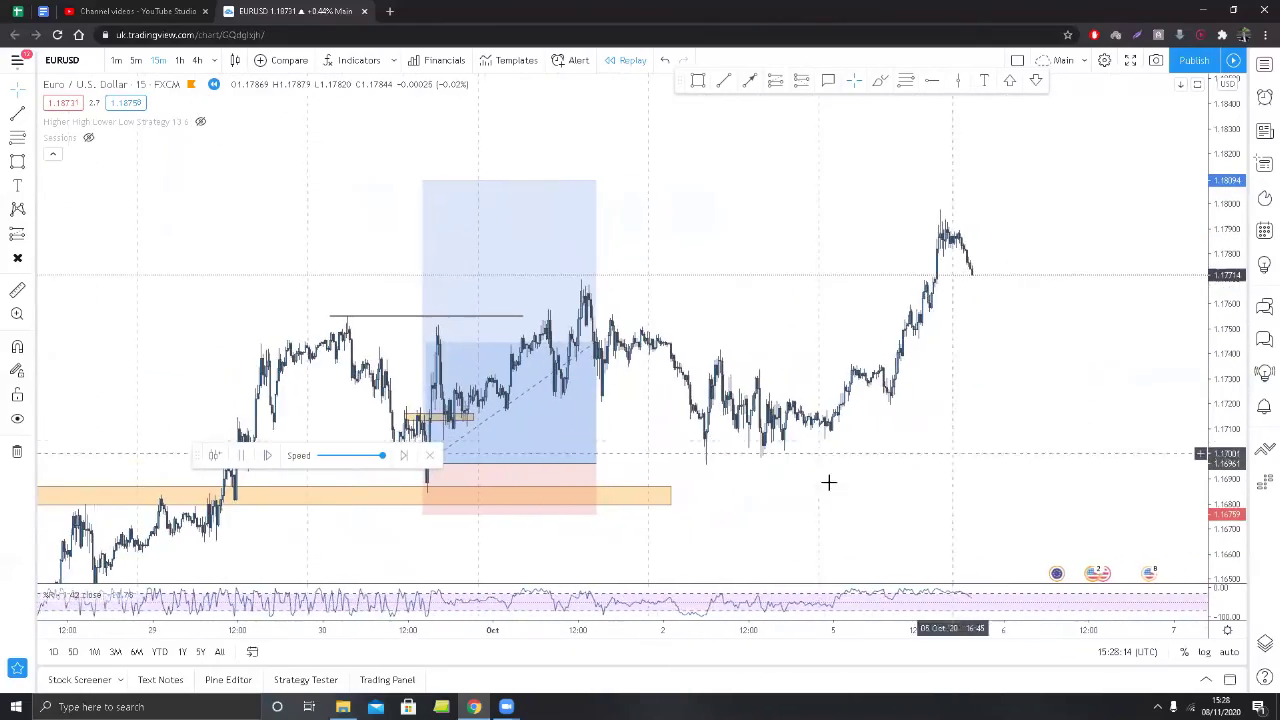
click(250, 457)
Draw a Fibonacci retracement from the 29 September low at about 1.1665 to the previous high at about 1.1755.
scroll(845, 322, down, 3)
drag(855, 423, 1052, 362)
scroll(1053, 369, down, 4)
scroll(1022, 478, up, 3)
scroll(923, 500, up, 5)
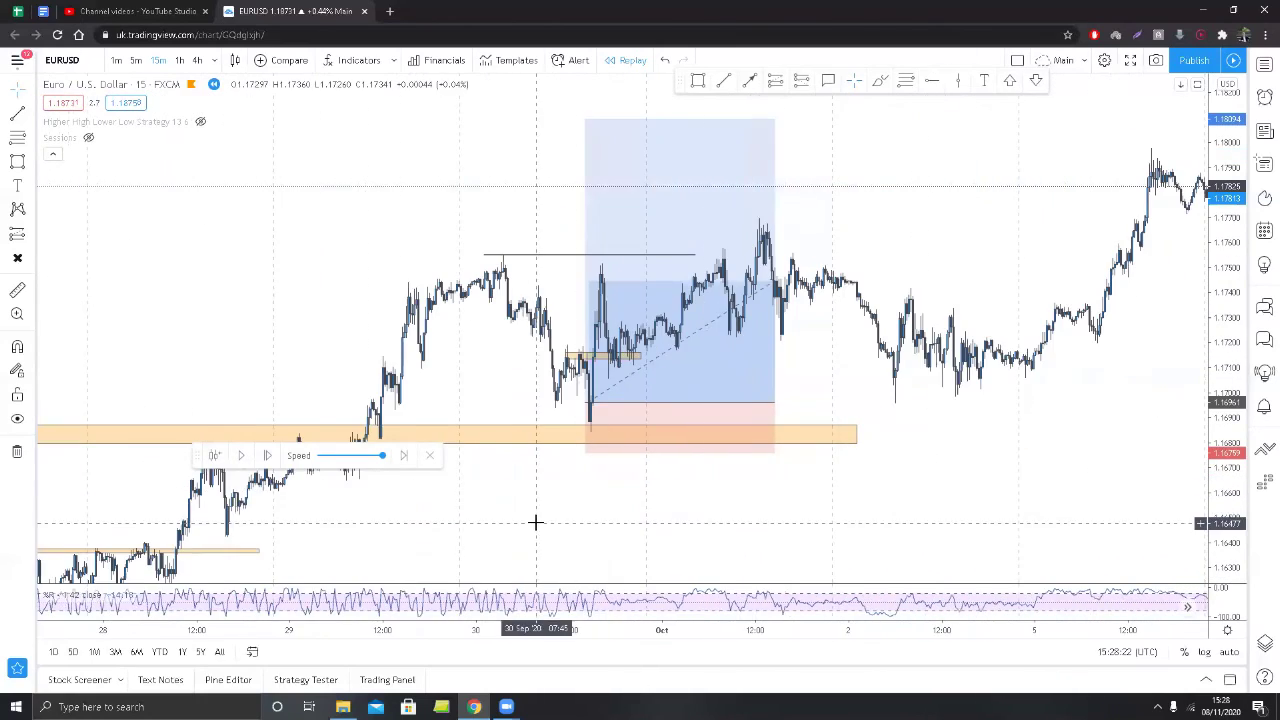
drag(534, 523, 746, 451)
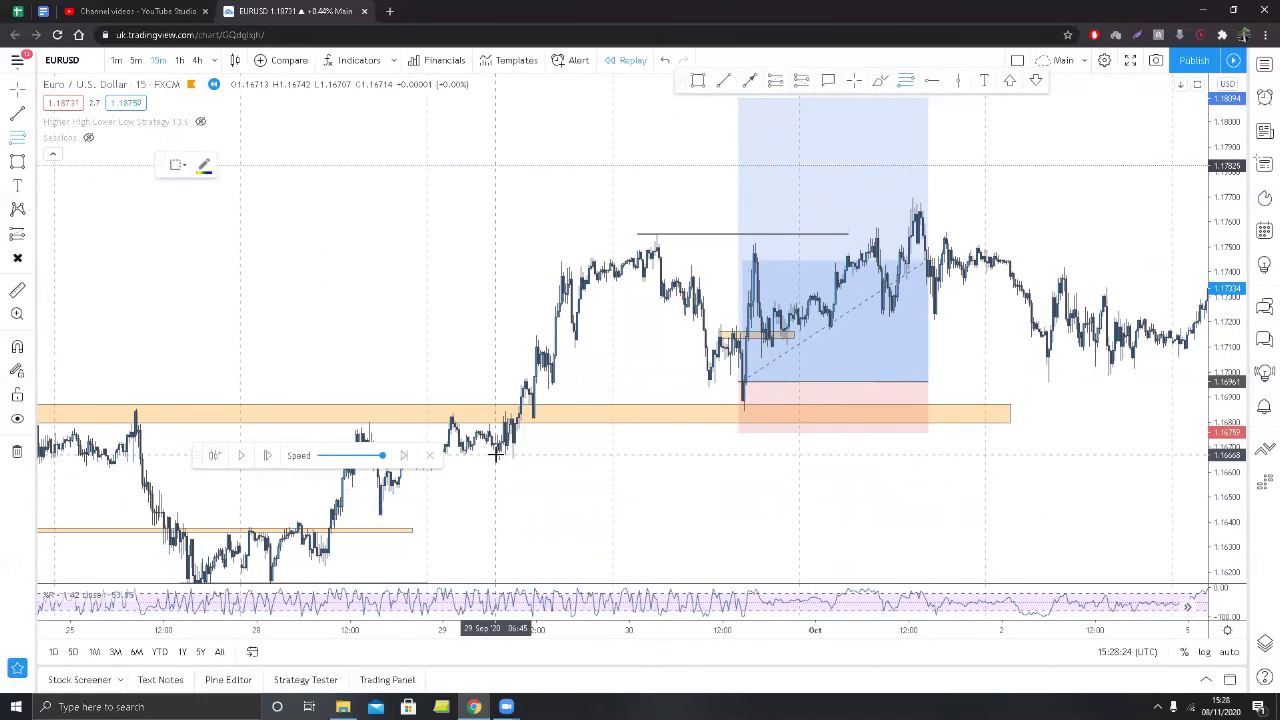
click(491, 459)
click(850, 233)
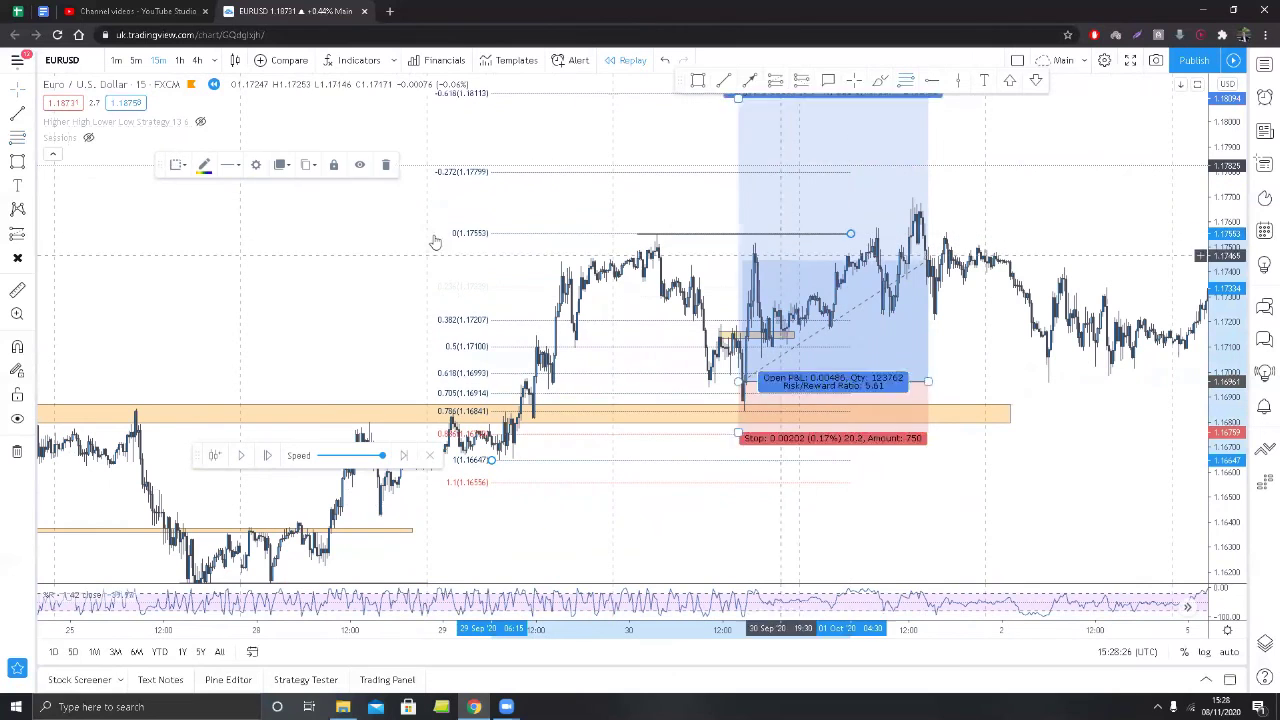
Draw horizontal trend lines at the -0.272 and -0.618 Fibonacci levels, about 1.1780 and 1.1810, extending to the 5–6 October price action.
mouse_move(504, 209)
mouse_down()
mouse_move(377, 351)
mouse_move(292, 351)
mouse_up()
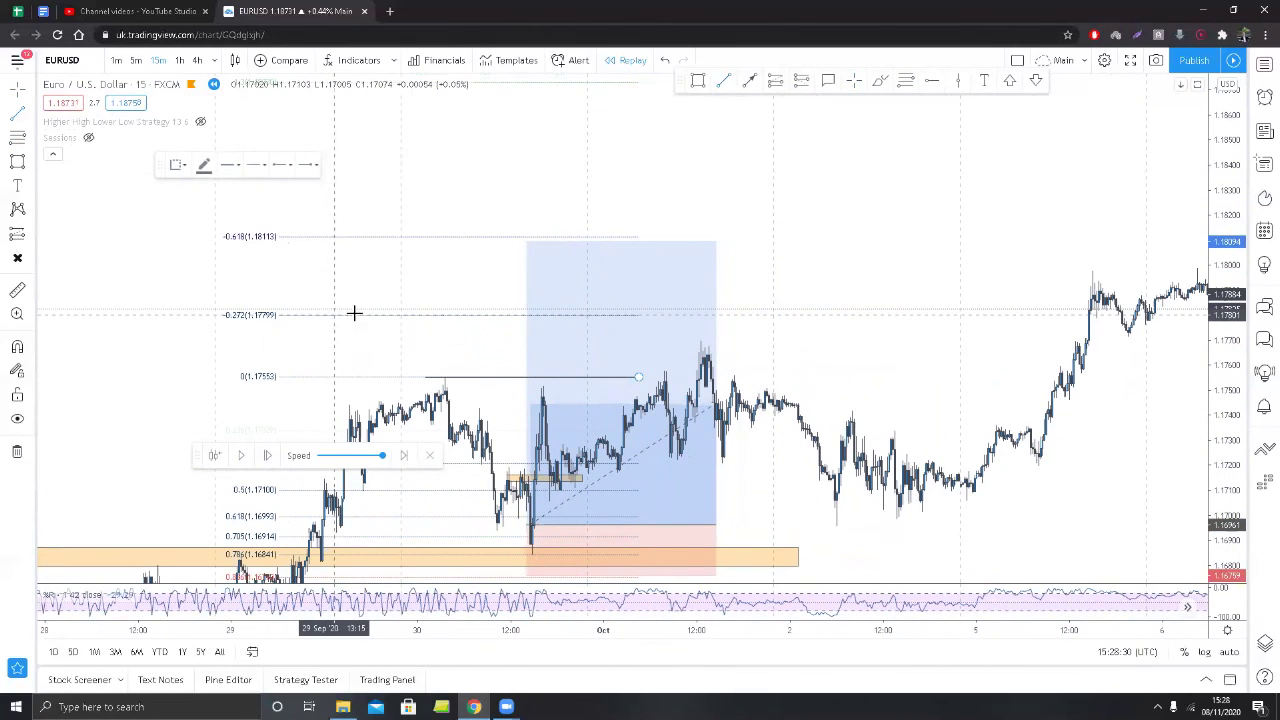
click(410, 314)
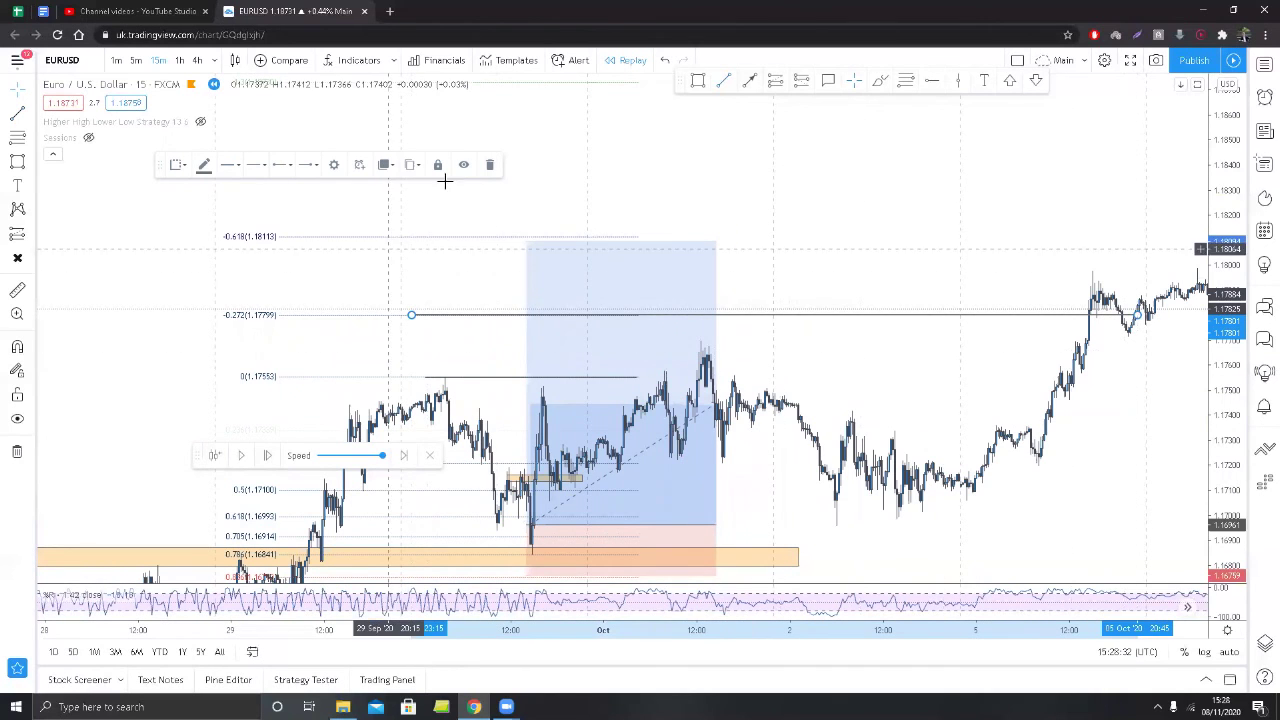
click(441, 238)
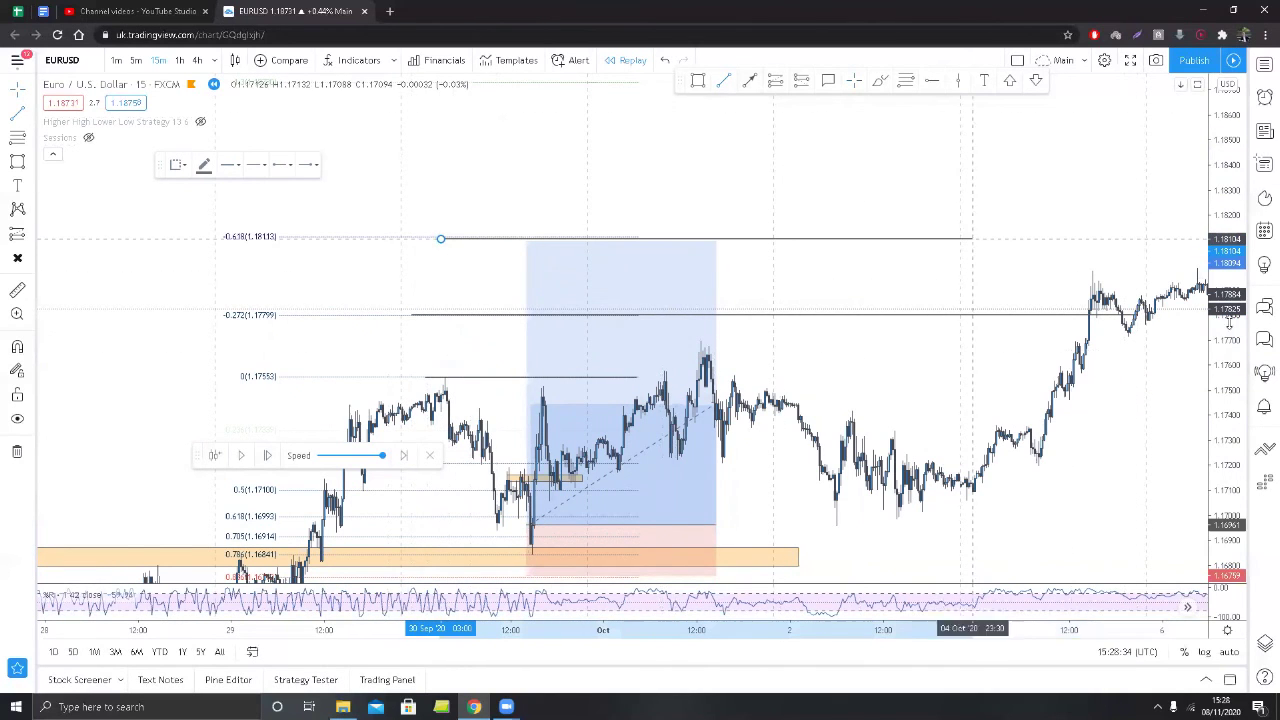
shift+click(1178, 308)
Align the upper trend line with the long position's target at about 1.1809 and delete the Fibonacci retracement.
drag(1135, 388, 823, 400)
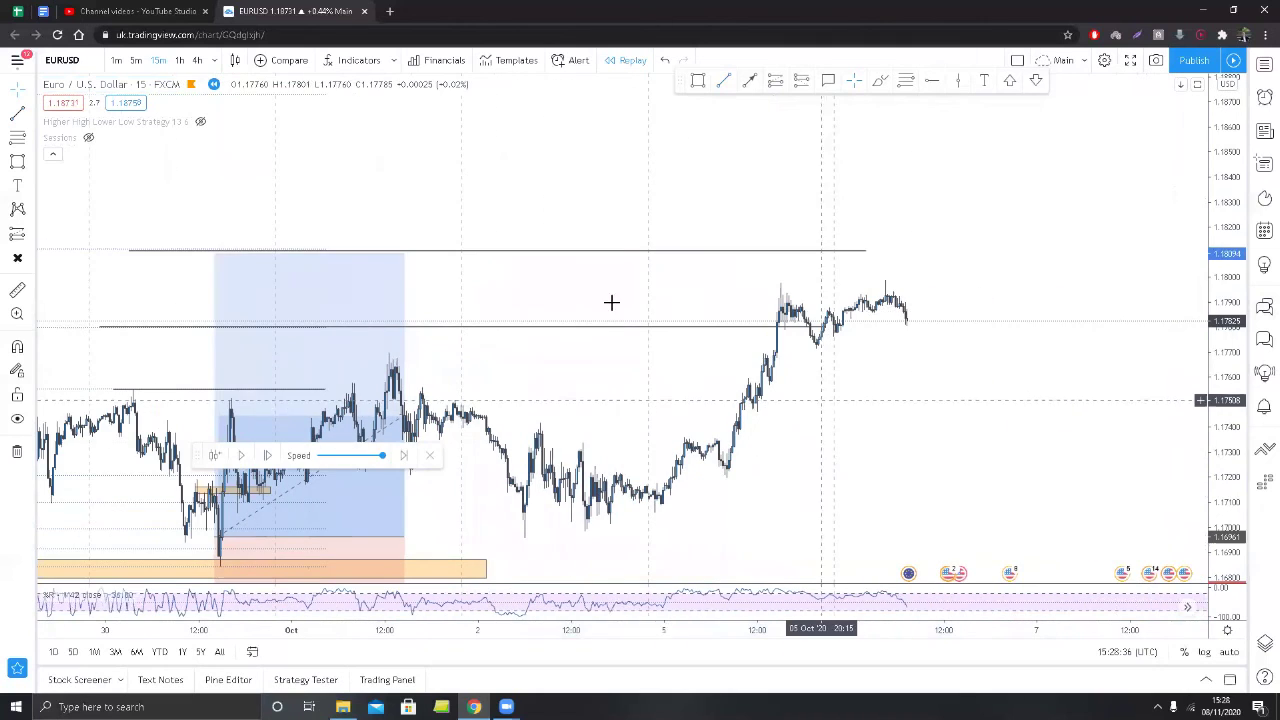
click(503, 250)
drag(503, 250, 510, 253)
drag(397, 228, 506, 238)
click(231, 257)
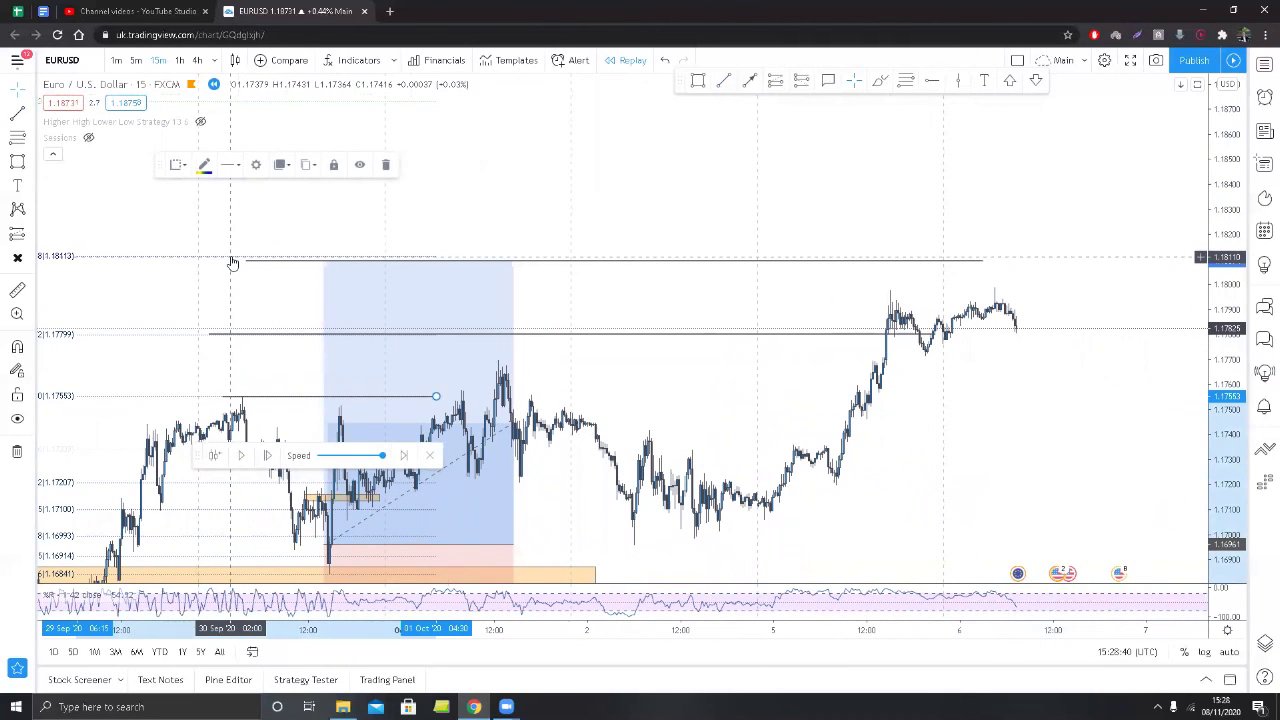
key(Delete)
Play the replay from 6 October through 9 October, switching to the 1-hour chart, and pause it once price passes the target.
drag(854, 419, 798, 408)
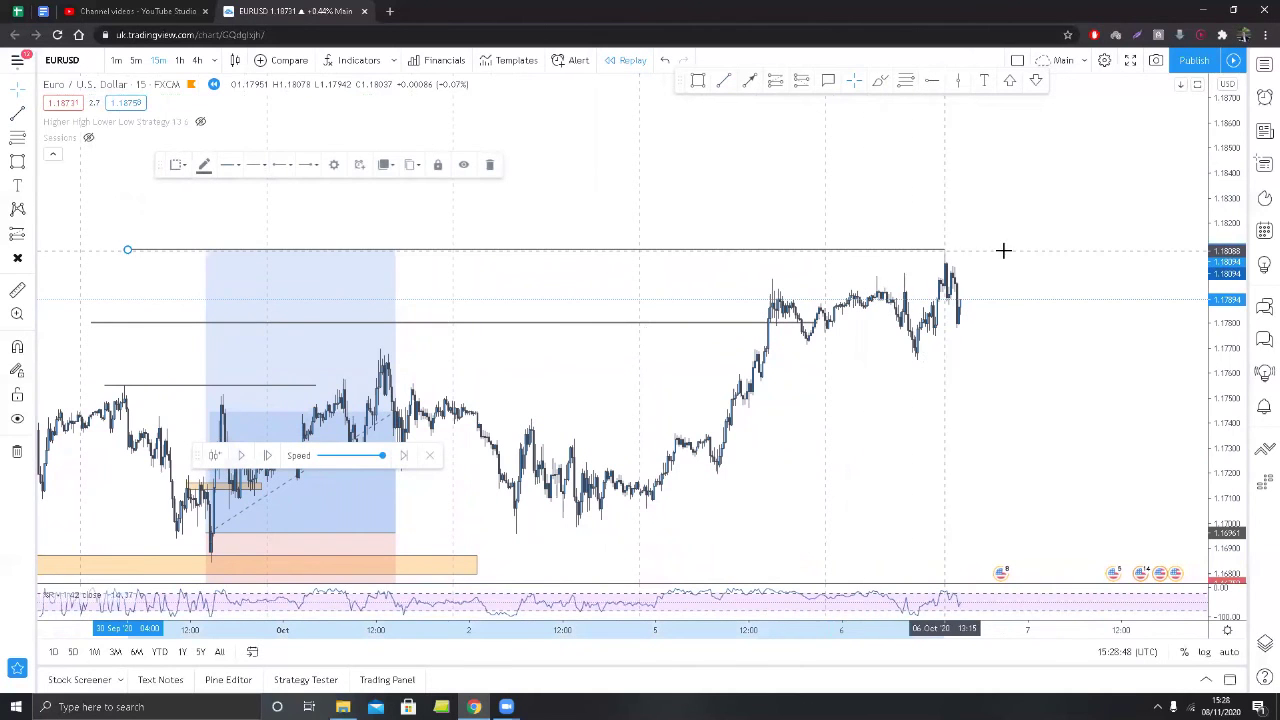
click(248, 452)
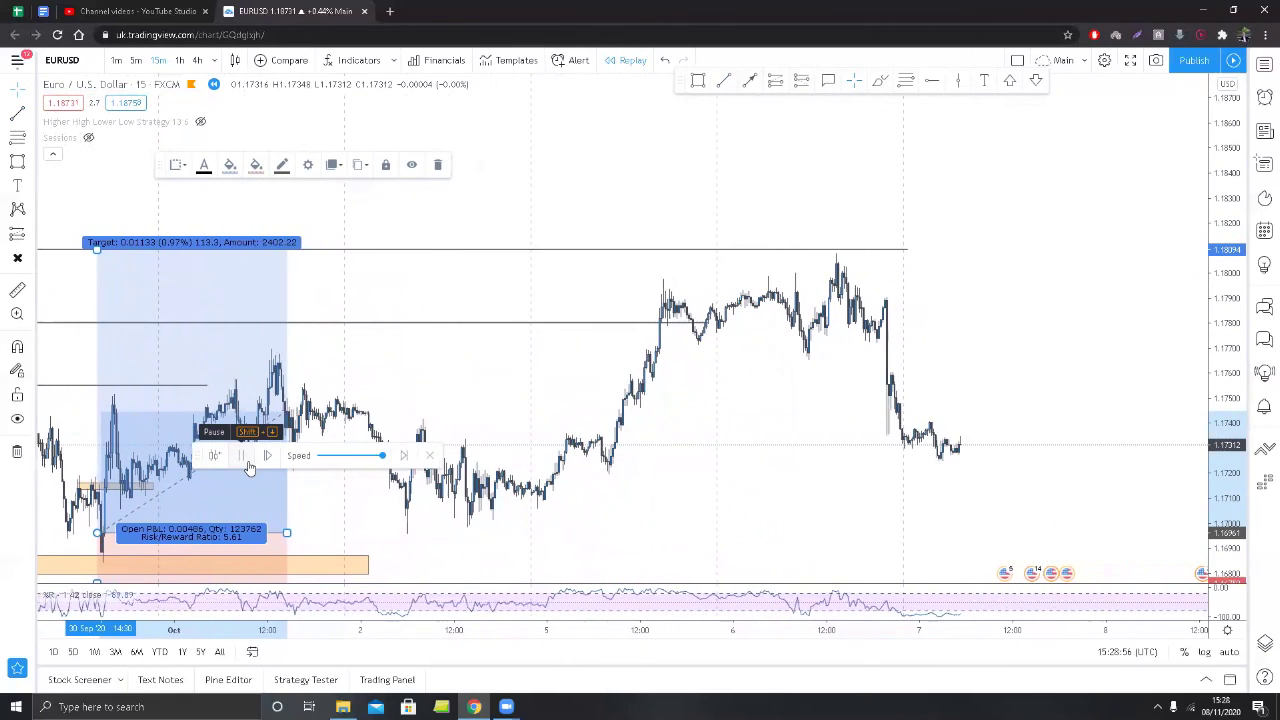
scroll(257, 386, down, 5)
scroll(729, 457, up, 4)
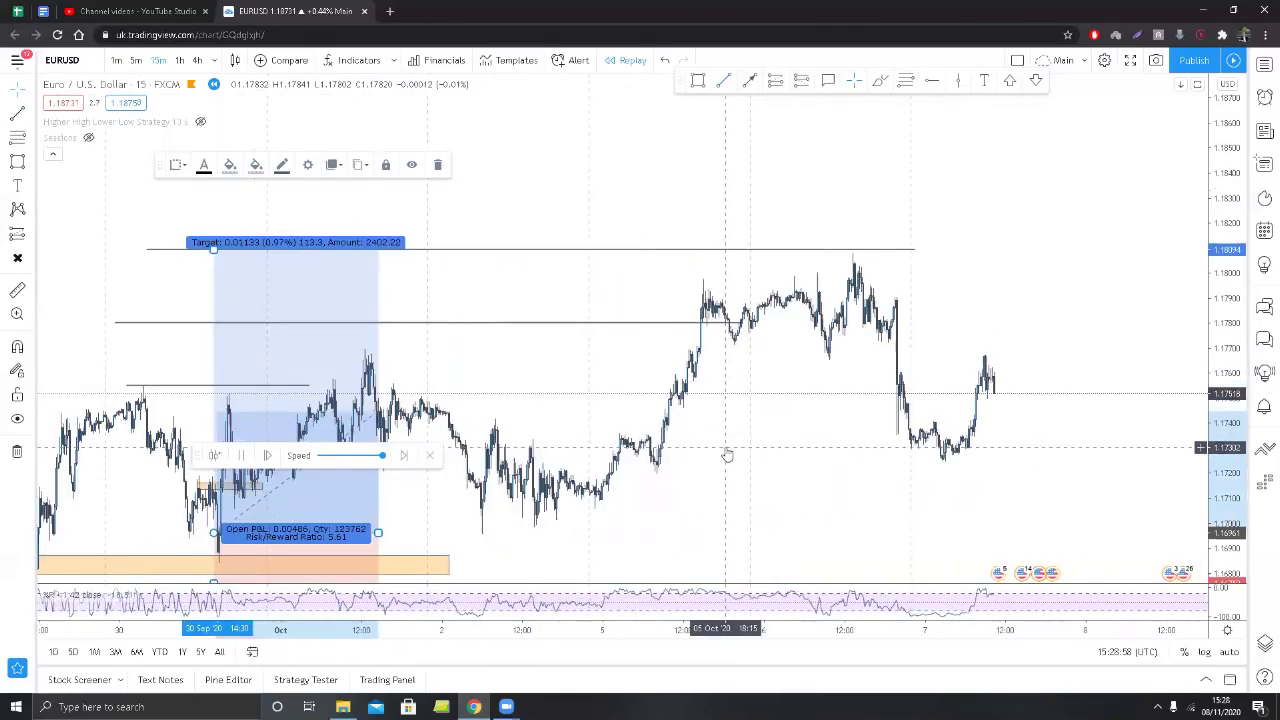
scroll(750, 476, down, 8)
scroll(866, 491, up, 4)
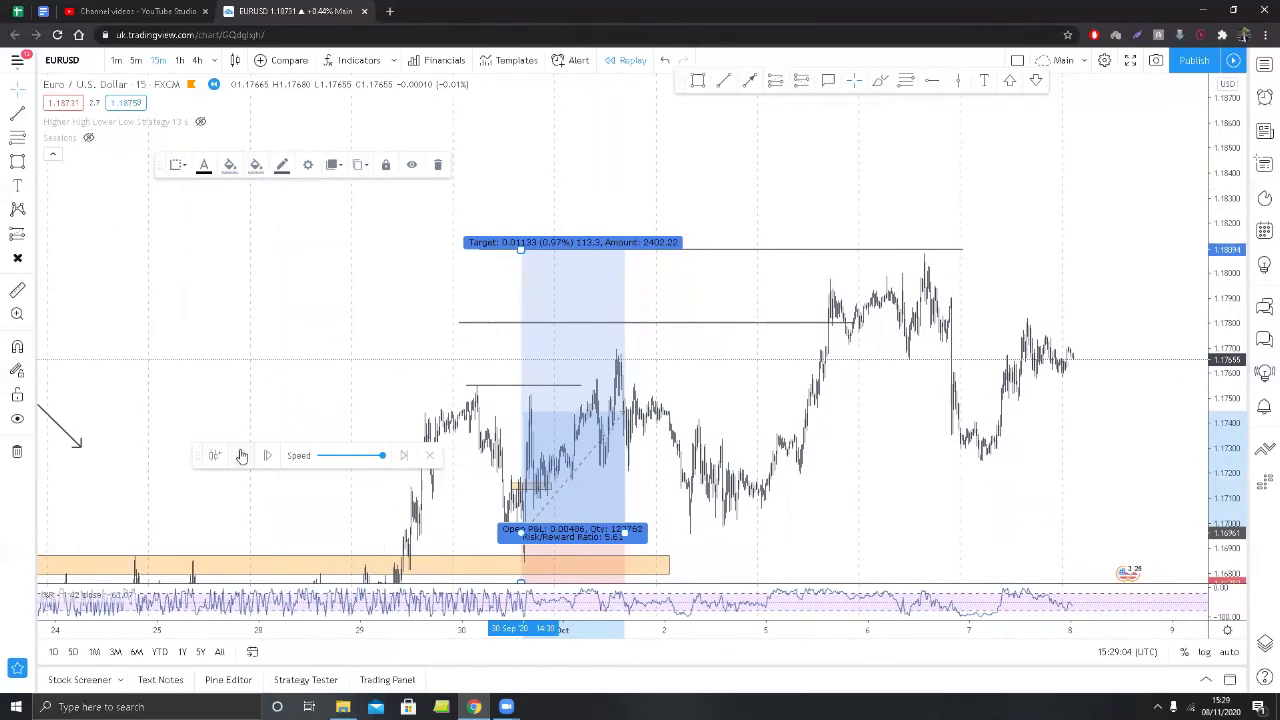
click(179, 61)
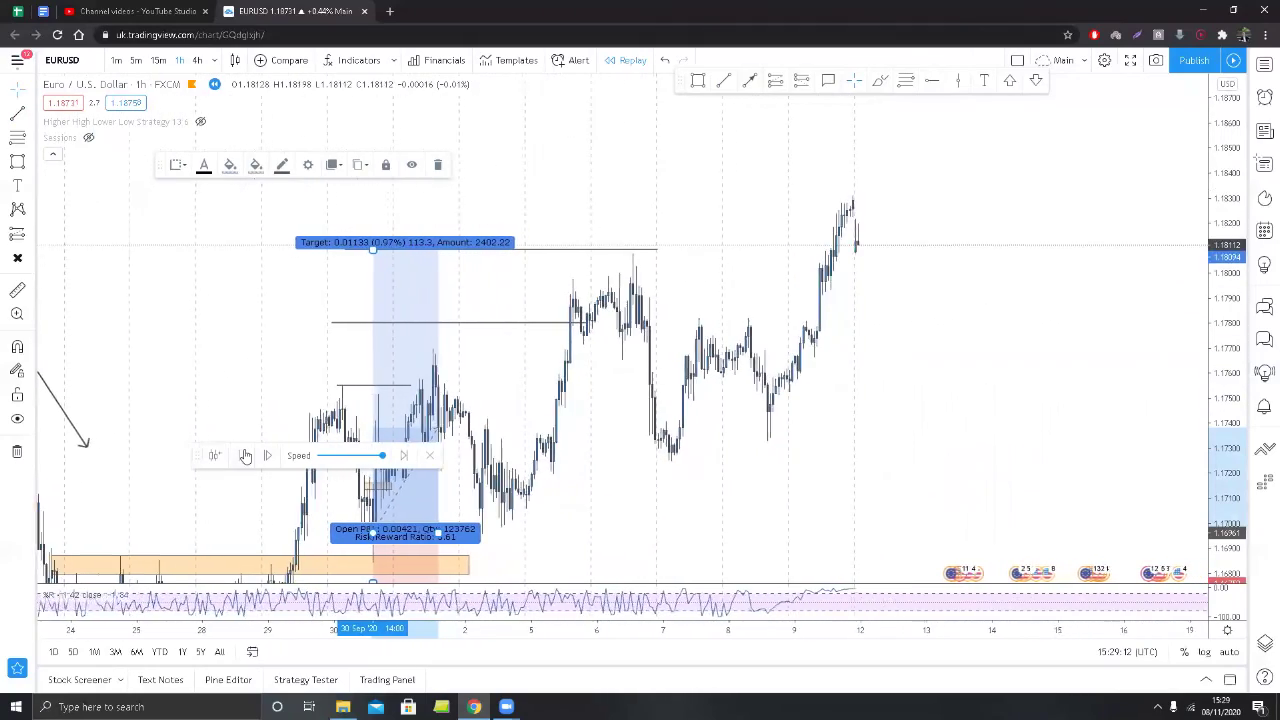
click(243, 456)
Extend the long position's time span to 9 October, where price reaches the target at about 1.1809.
scroll(480, 428, down, 3)
drag(640, 532, 931, 506)
click(1025, 433)
scroll(1025, 433, down, 1)
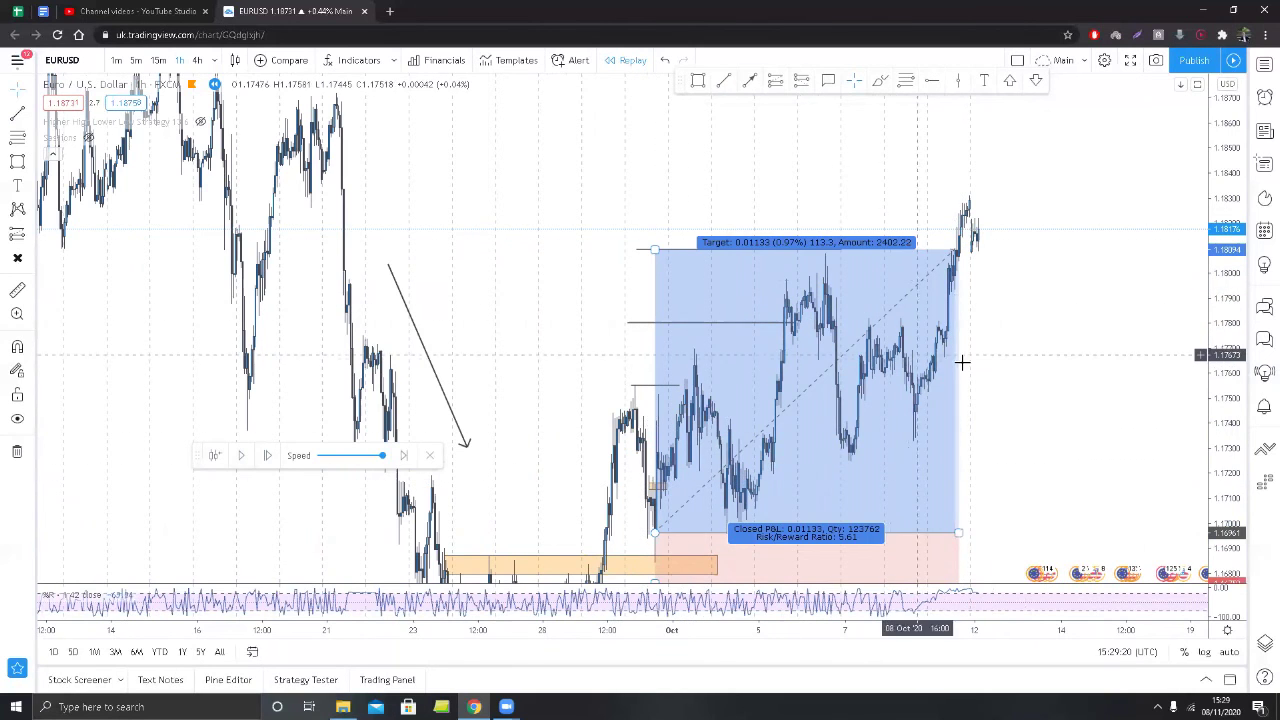
scroll(955, 363, up, 3)
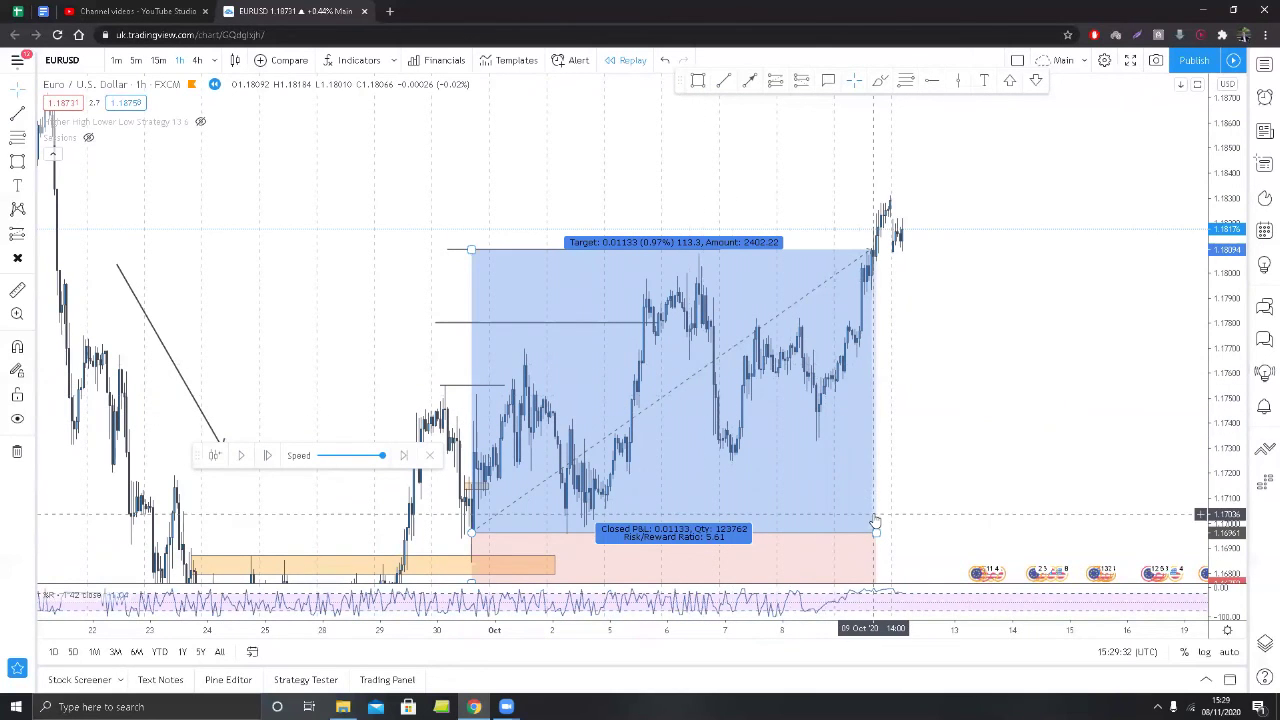
drag(932, 469, 980, 478)
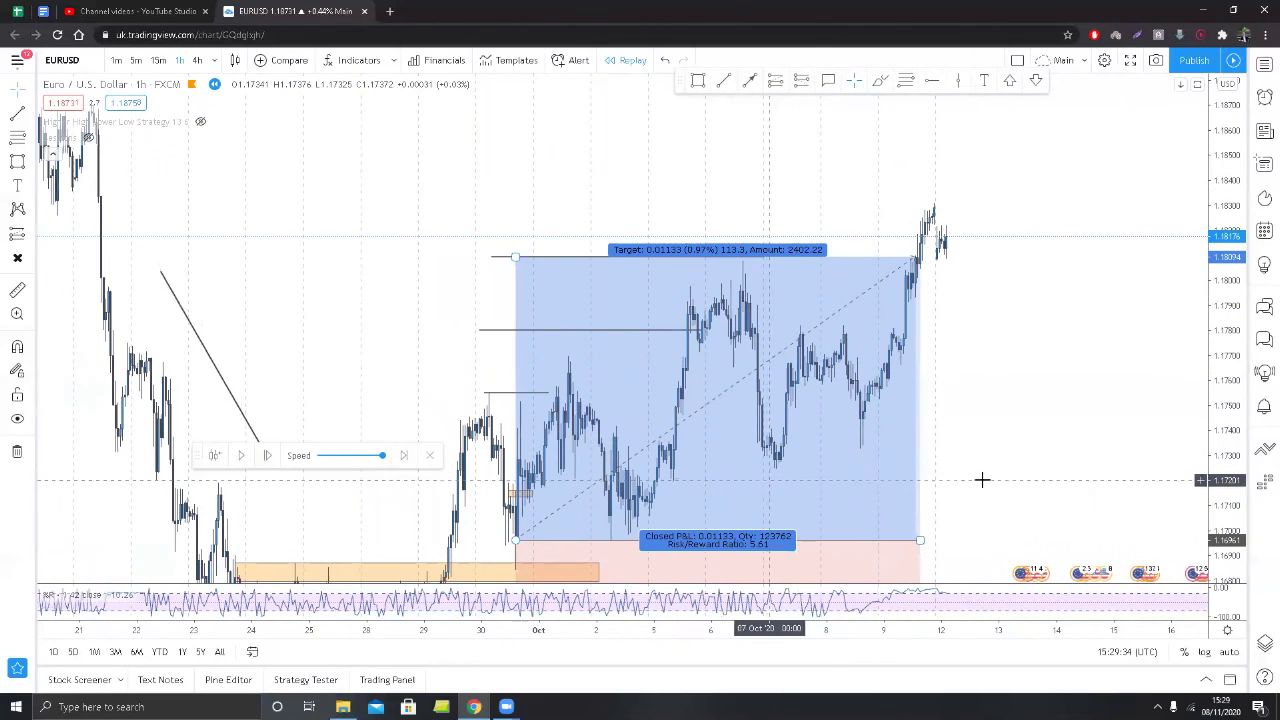
Delete the long position and the horizontal trend lines above the support zone.
key(Delete)
click(672, 330)
key(Delete)
click(664, 253)
key(Delete)
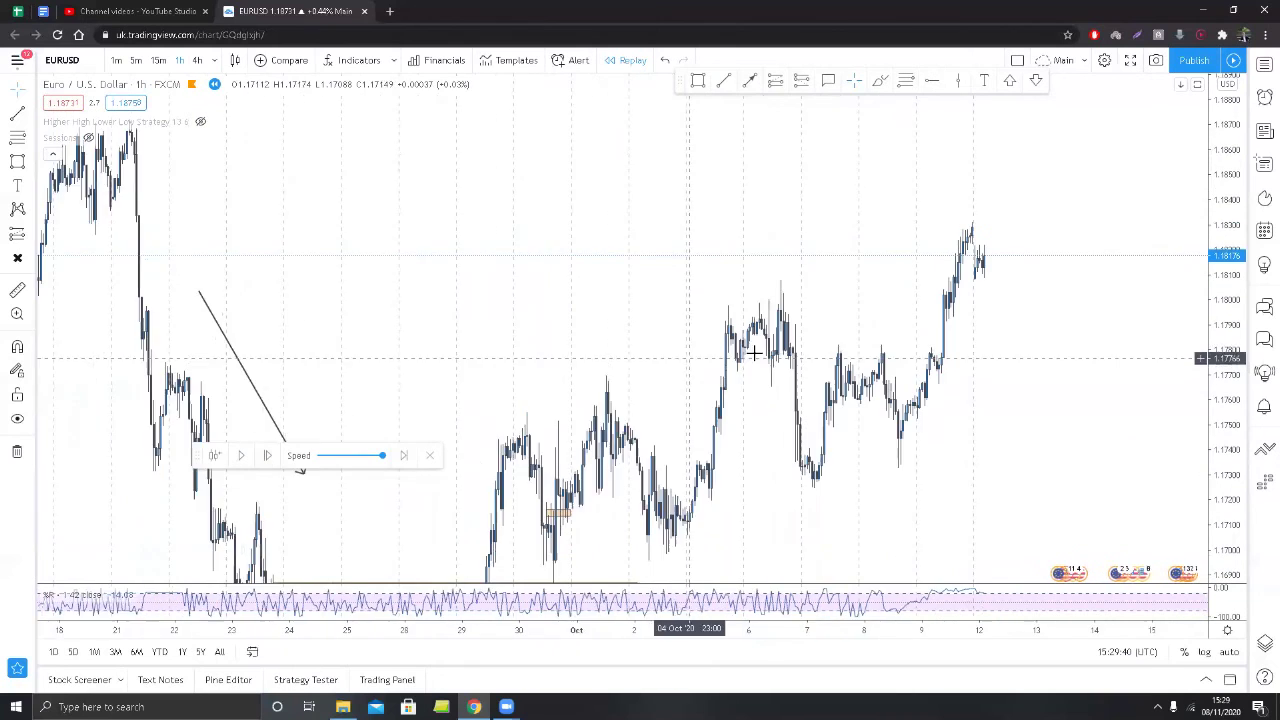
Highlight the 5–6 October rally and drop with a rectangle from about 1.1817 to 1.1711, and delete it.
scroll(754, 352, up, 1)
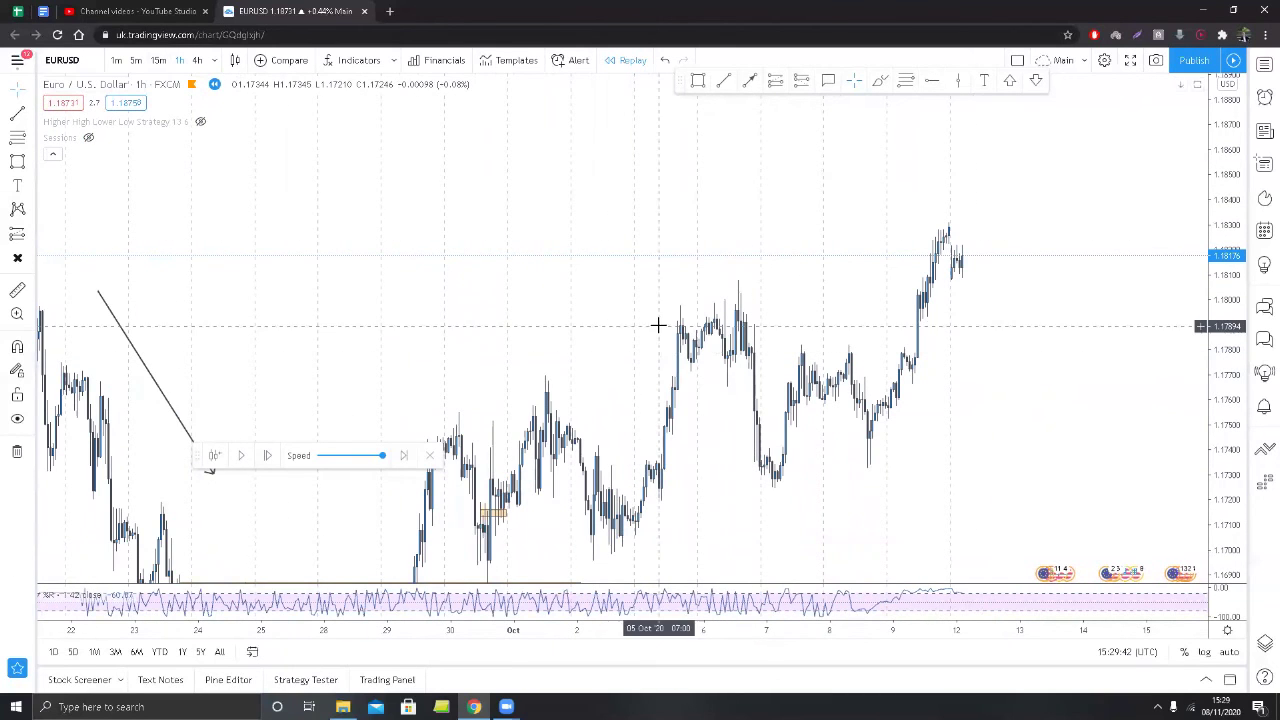
drag(621, 331, 632, 281)
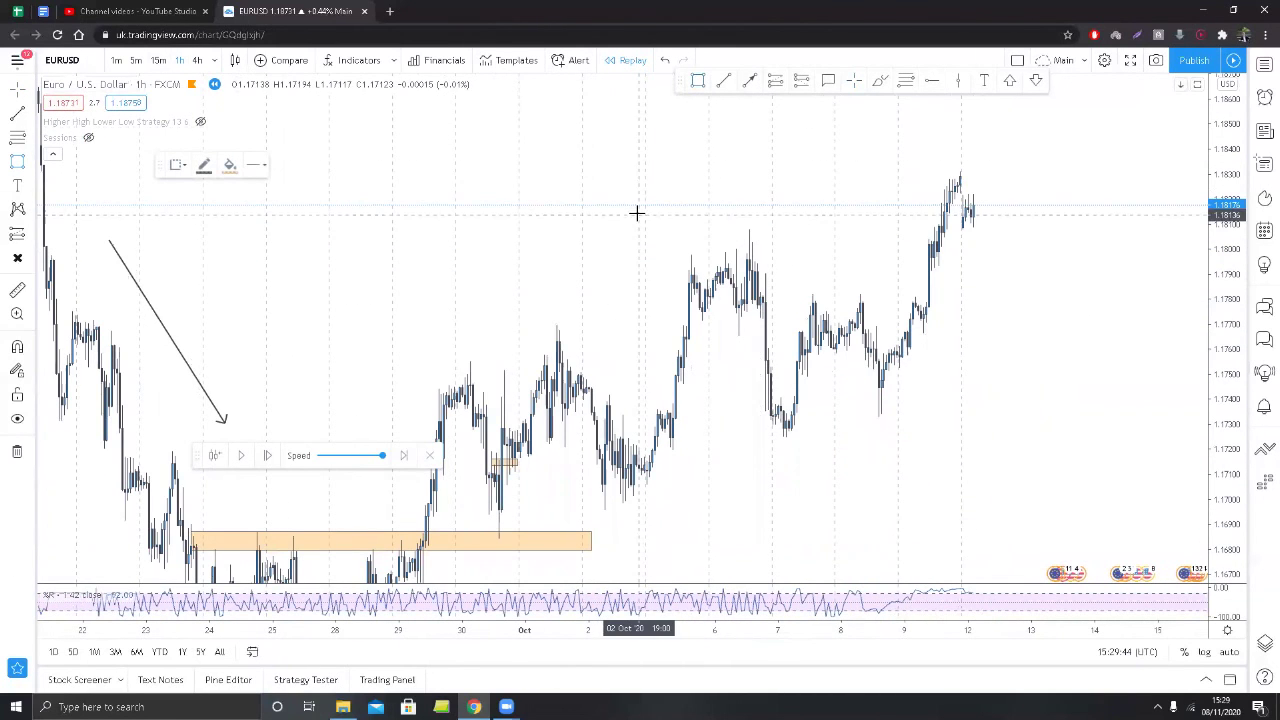
drag(717, 317, 788, 472)
scroll(1006, 477, up, 3)
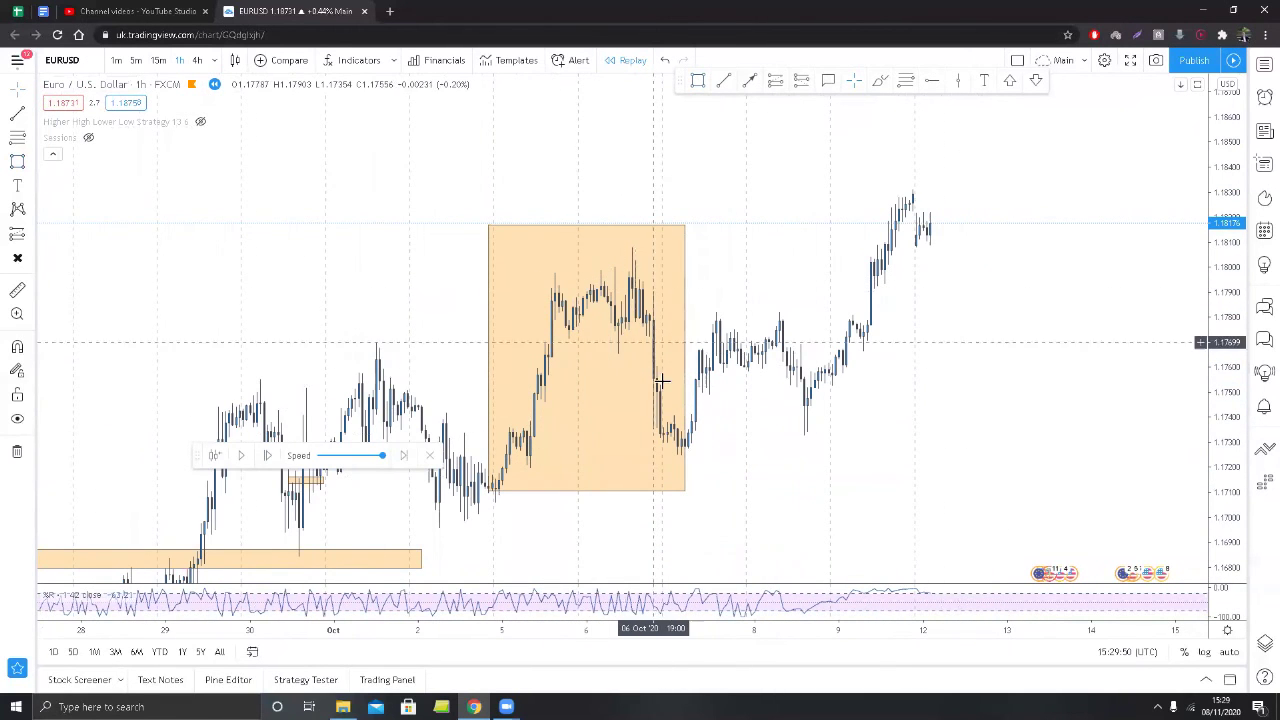
click(684, 226)
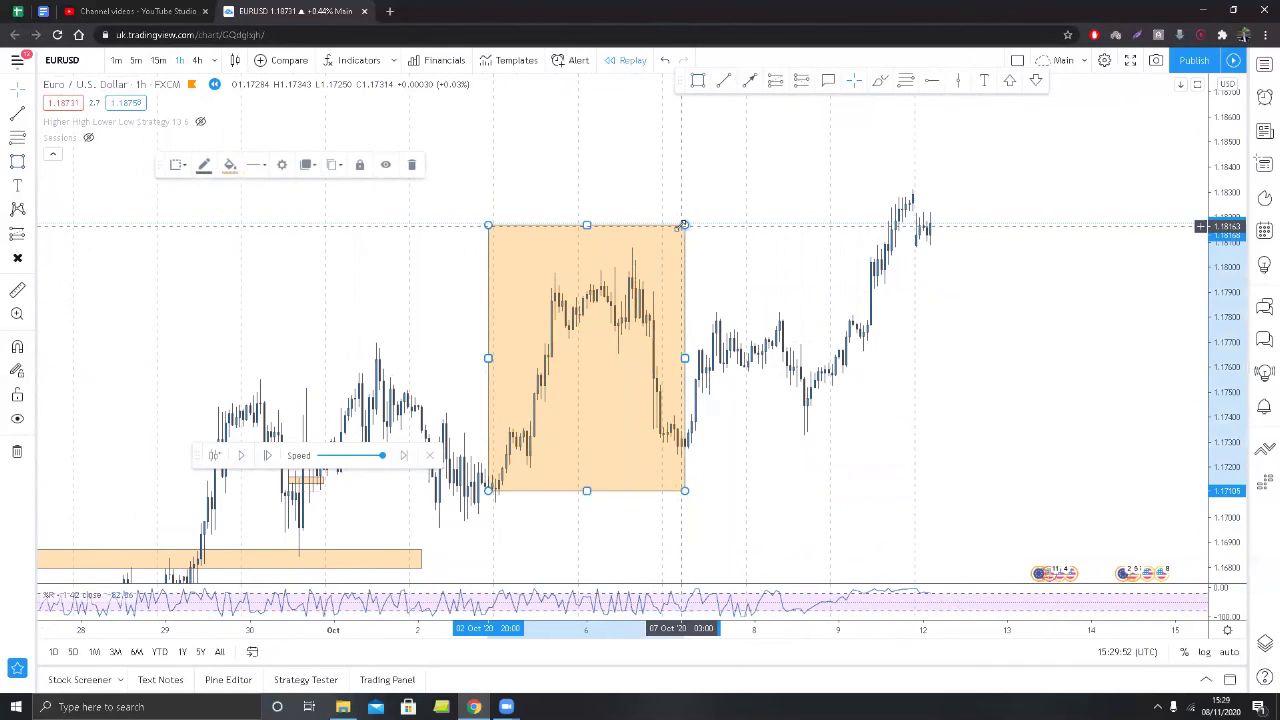
key(Delete)
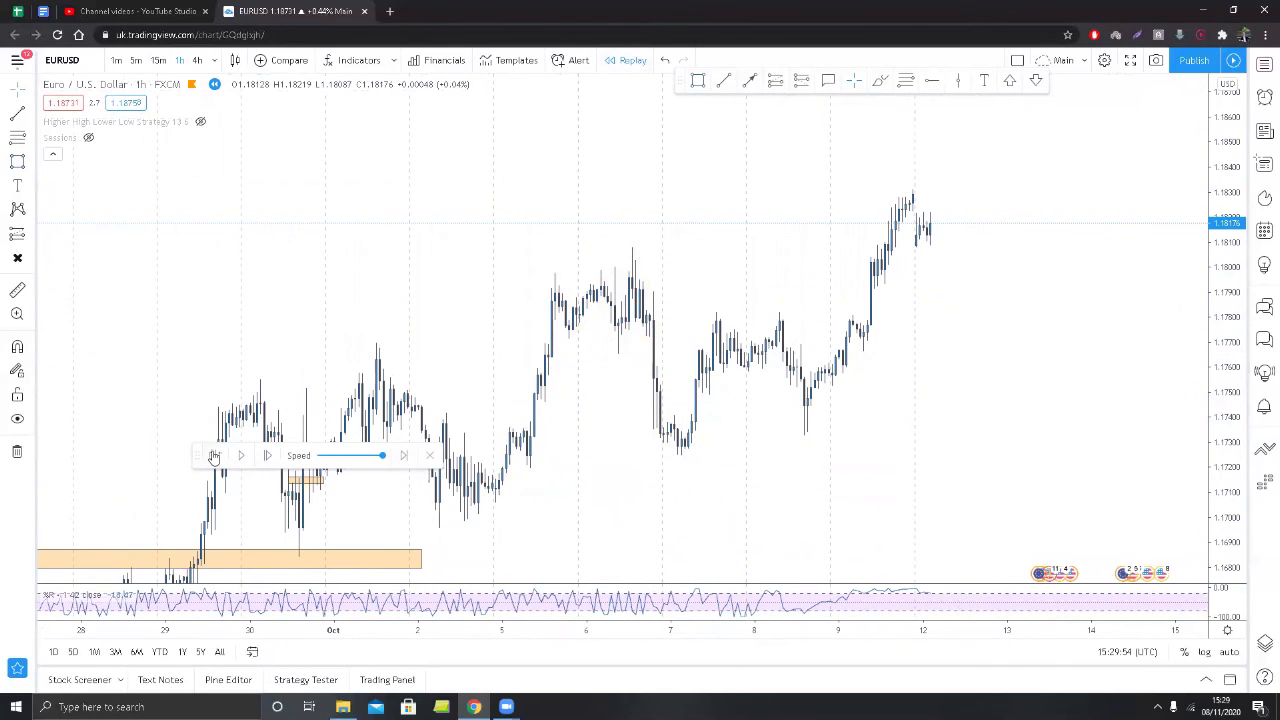
Restart the replay from around midday on 6 October and switch to the 15-minute chart.
click(157, 61)
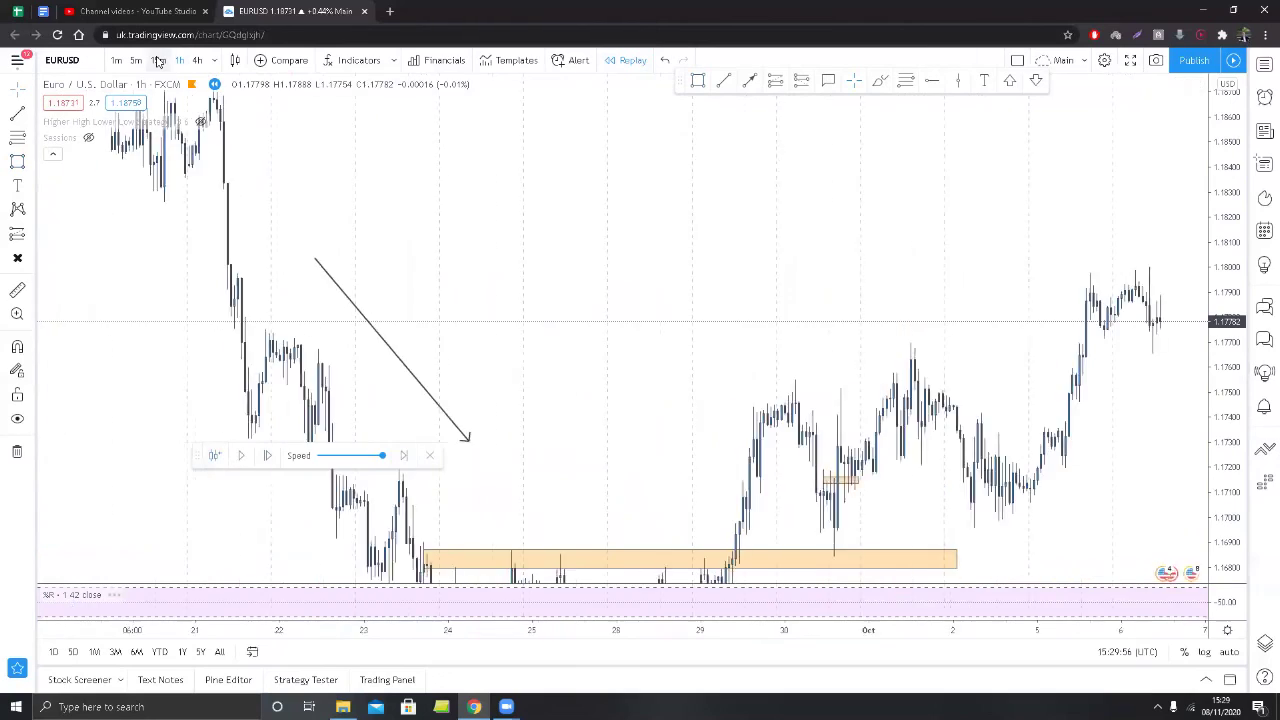
scroll(834, 422, down, 8)
drag(1224, 434, 1224, 305)
drag(1054, 423, 904, 438)
scroll(1068, 385, up, 5)
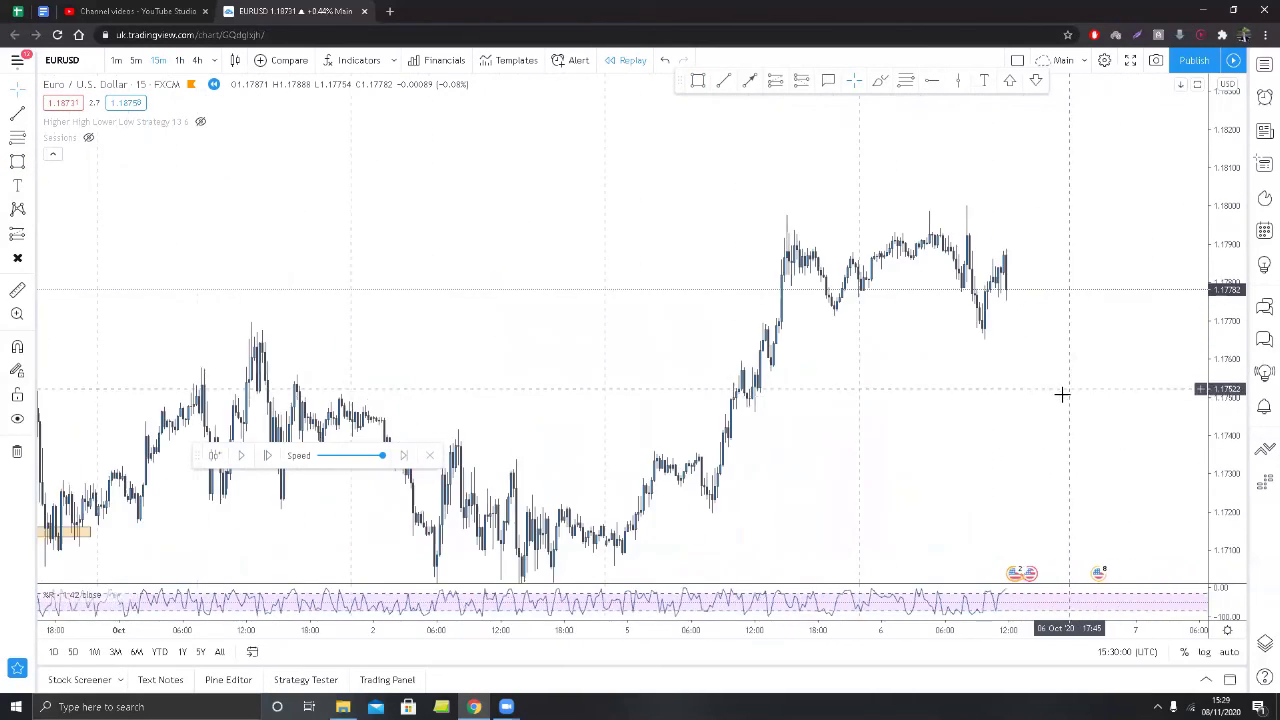
drag(916, 391, 879, 395)
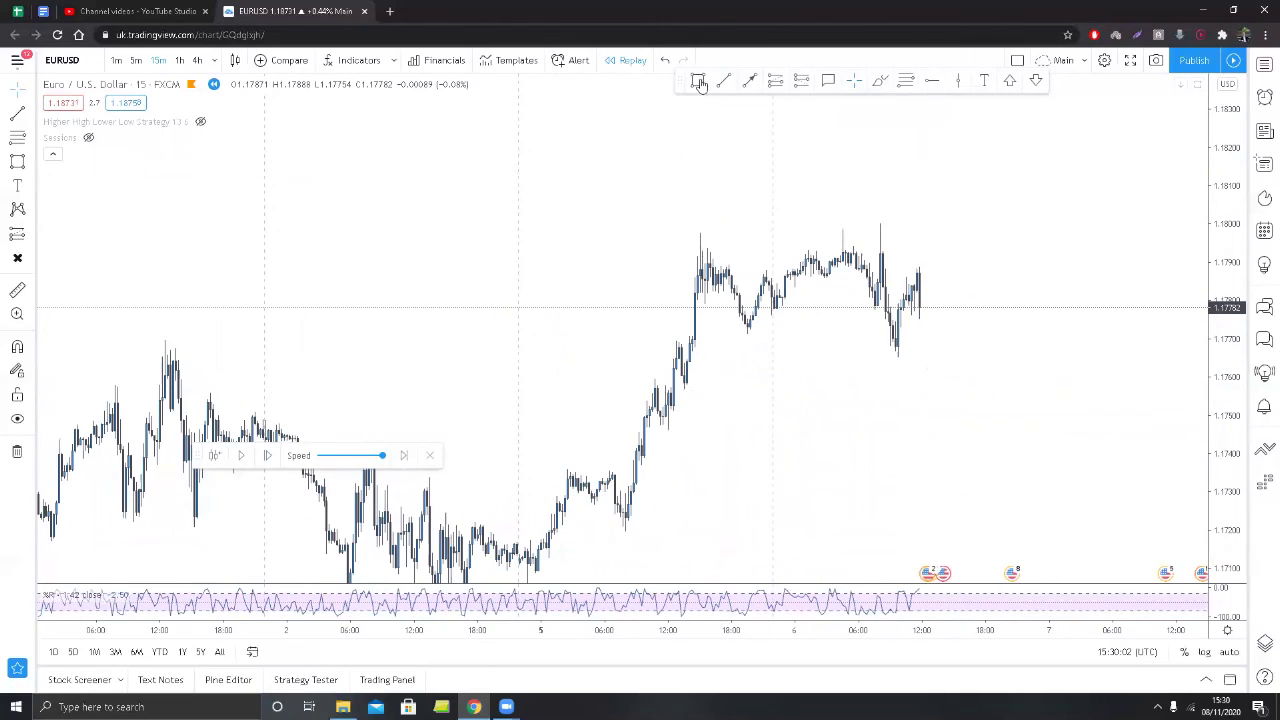
Draw rectangle zones over the 5–6 October range highs at about 1.1794–1.1796 and its lows at about 1.1772.
drag(680, 247, 941, 244)
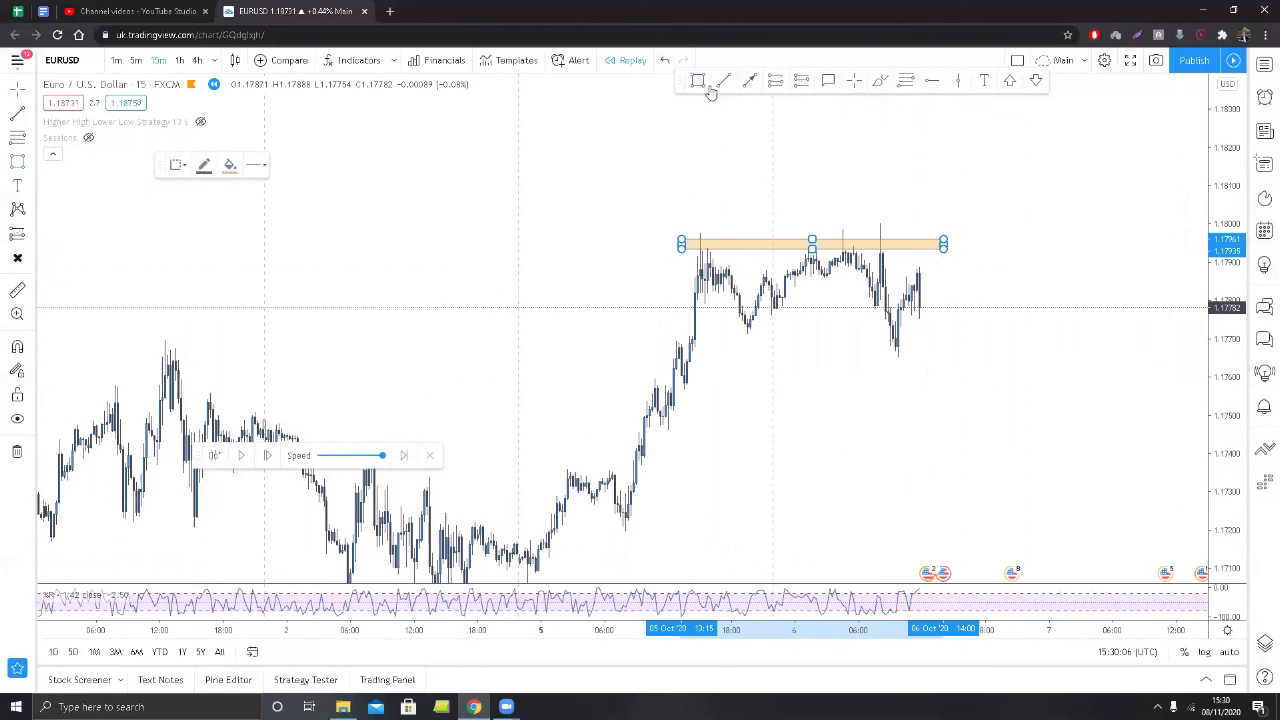
drag(697, 330, 938, 331)
click(1007, 233)
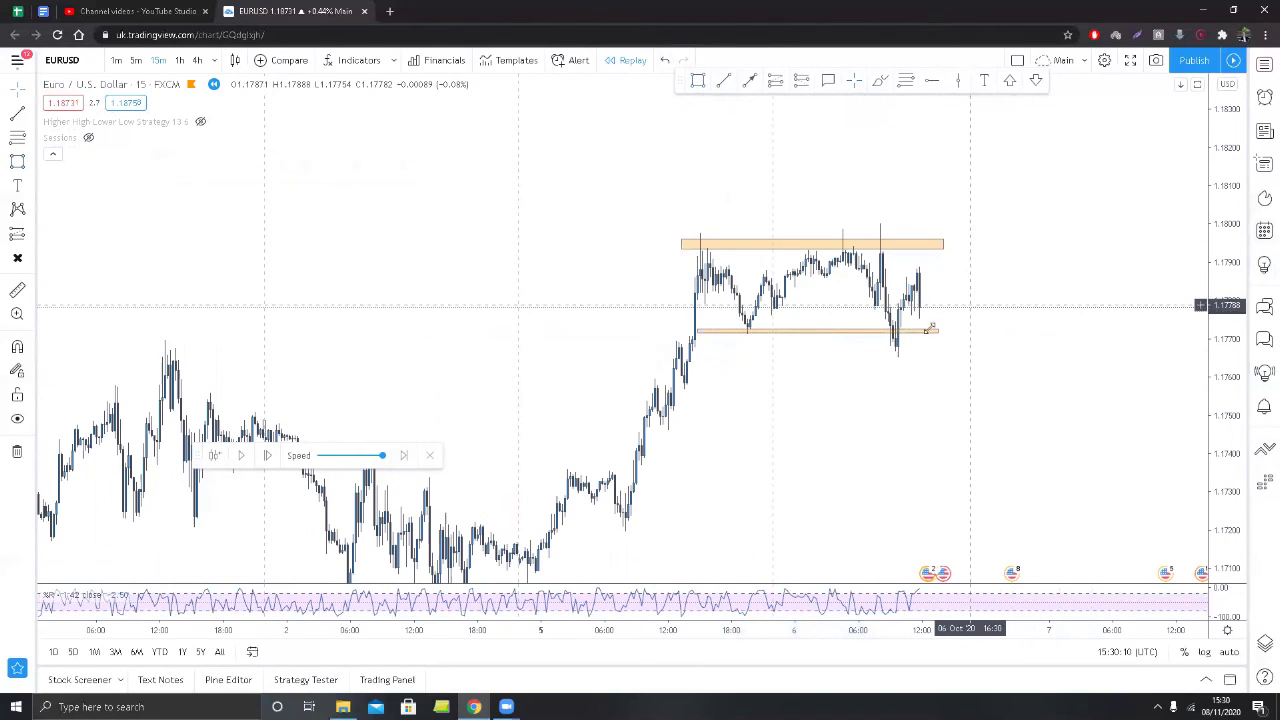
Advance the replay bar by bar through the 6 October afternoon to follow price around the upper zone.
drag(802, 408, 801, 349)
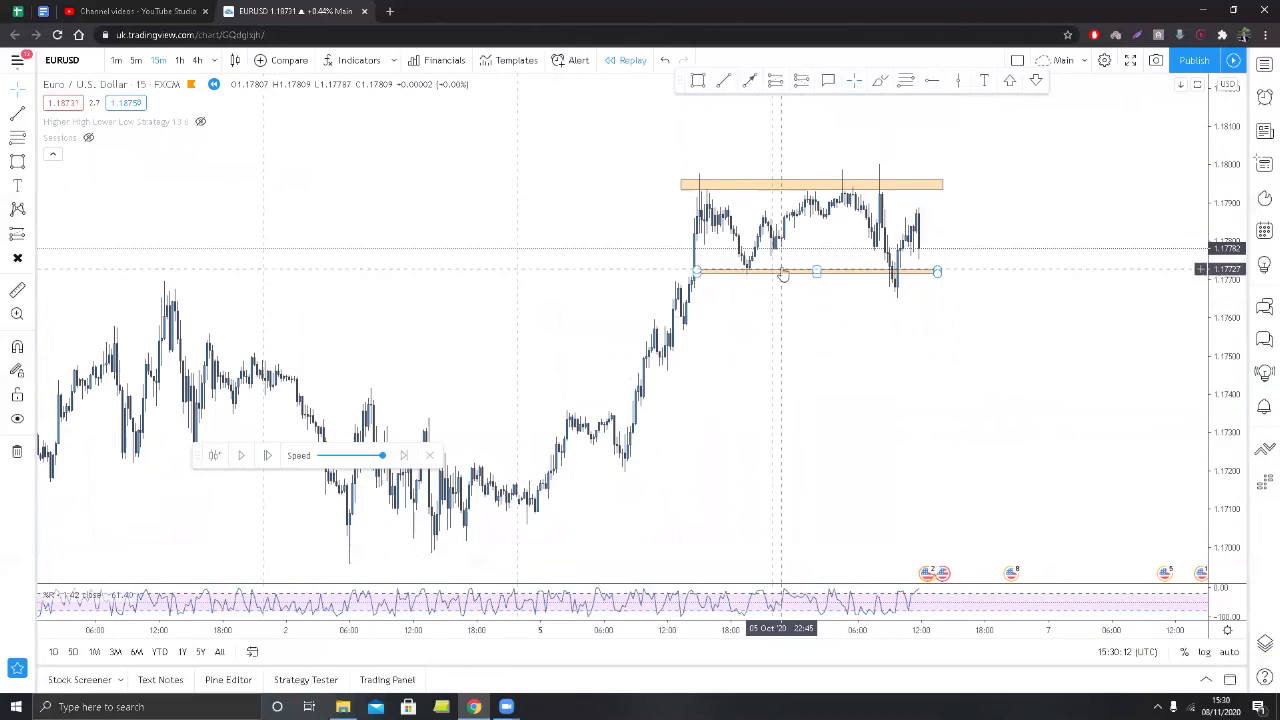
drag(783, 275, 789, 344)
click(266, 456)
click(266, 457)
click(266, 457)
click(267, 458)
click(267, 458)
click(267, 458)
click(267, 458)
click(267, 456)
click(267, 456)
click(267, 456)
click(267, 456)
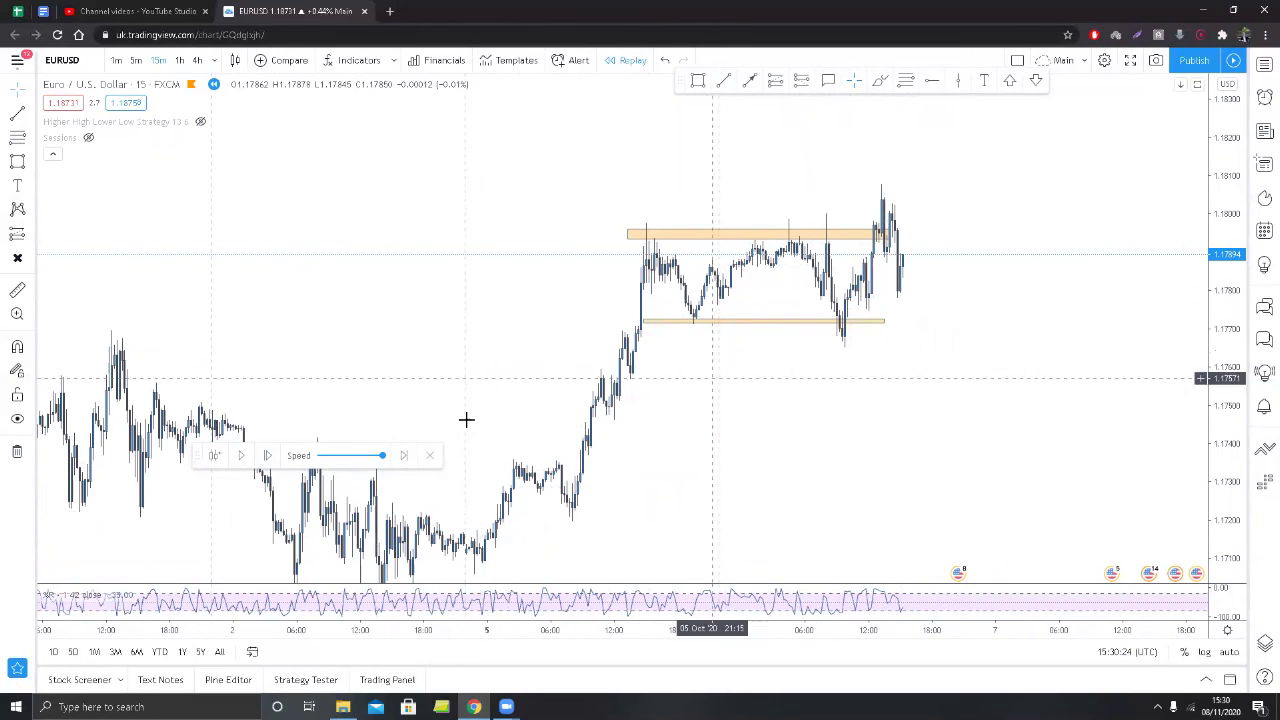
Step the replay on to the evening drop of 6 October and extend the lower zone to about 08:30 on 7 October.
click(267, 456)
click(267, 456)
click(267, 456)
click(267, 456)
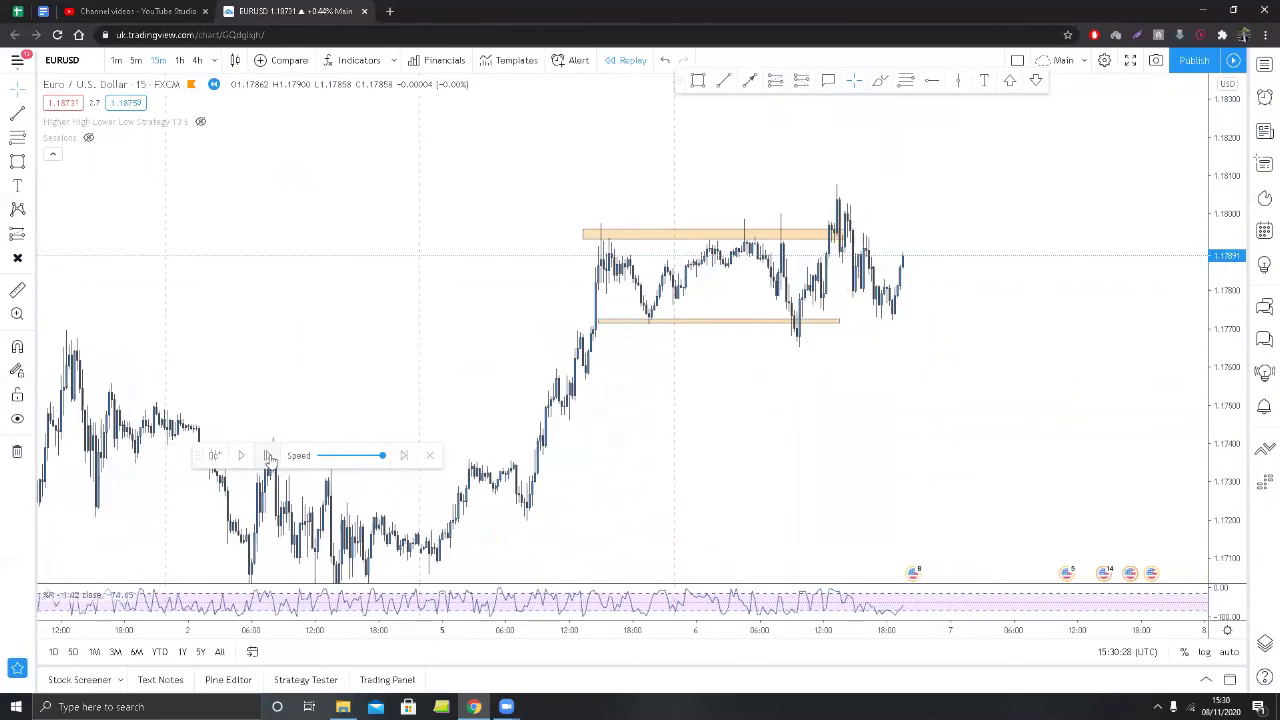
drag(829, 320, 1029, 321)
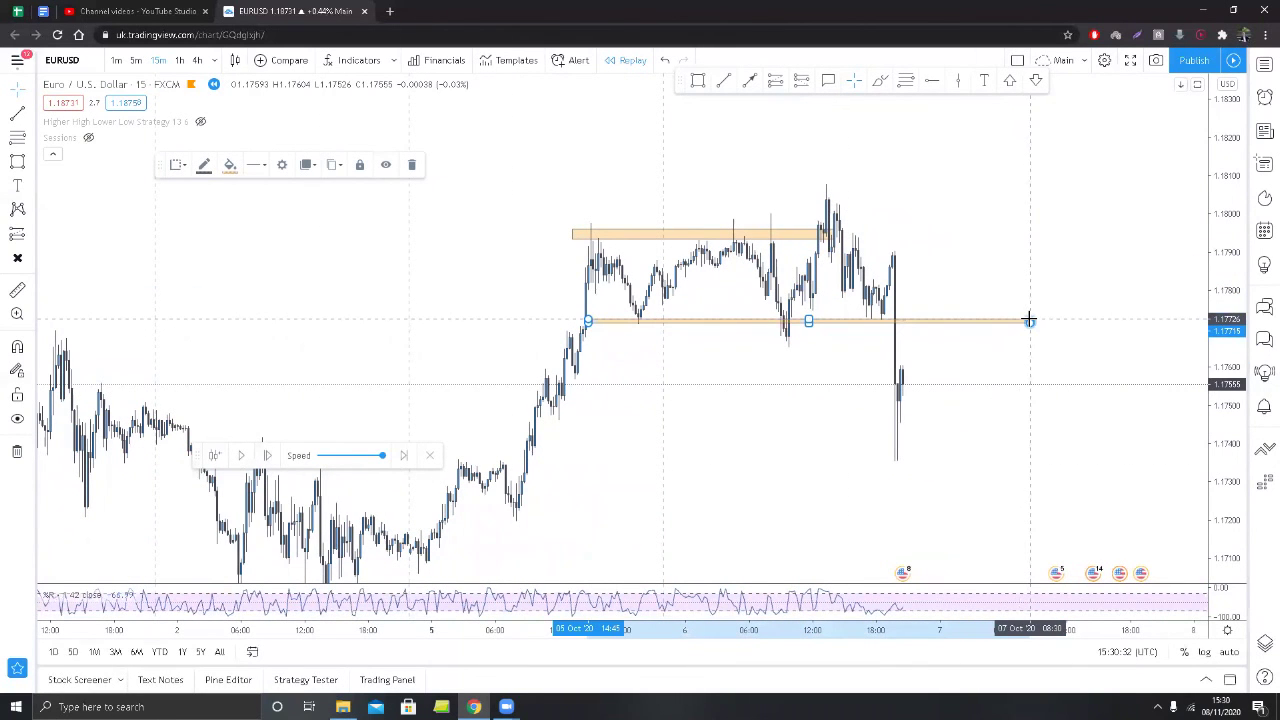
click(1006, 286)
Switch to the 1-minute chart and step the replay forward after the evening drop of 6 October.
click(116, 60)
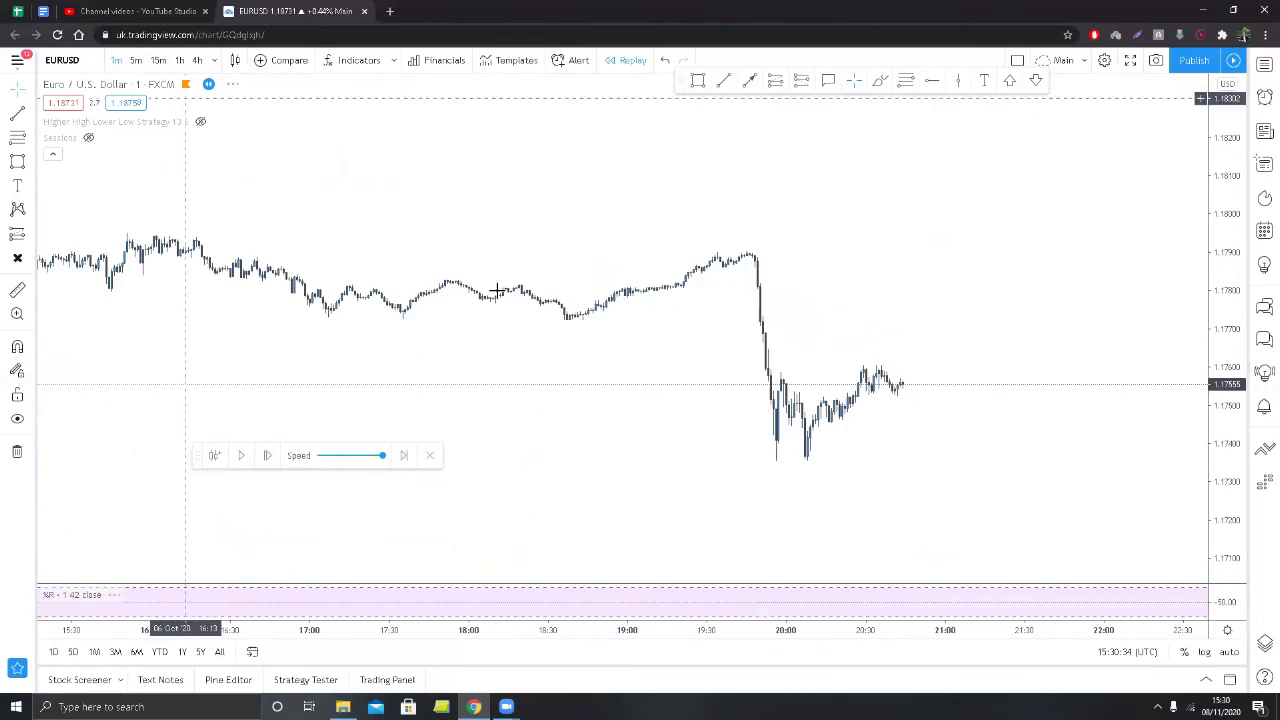
click(266, 455)
click(266, 455)
click(266, 455)
click(266, 455)
click(266, 455)
click(266, 455)
click(266, 455)
scroll(786, 364, down, 4)
scroll(786, 364, down, 6)
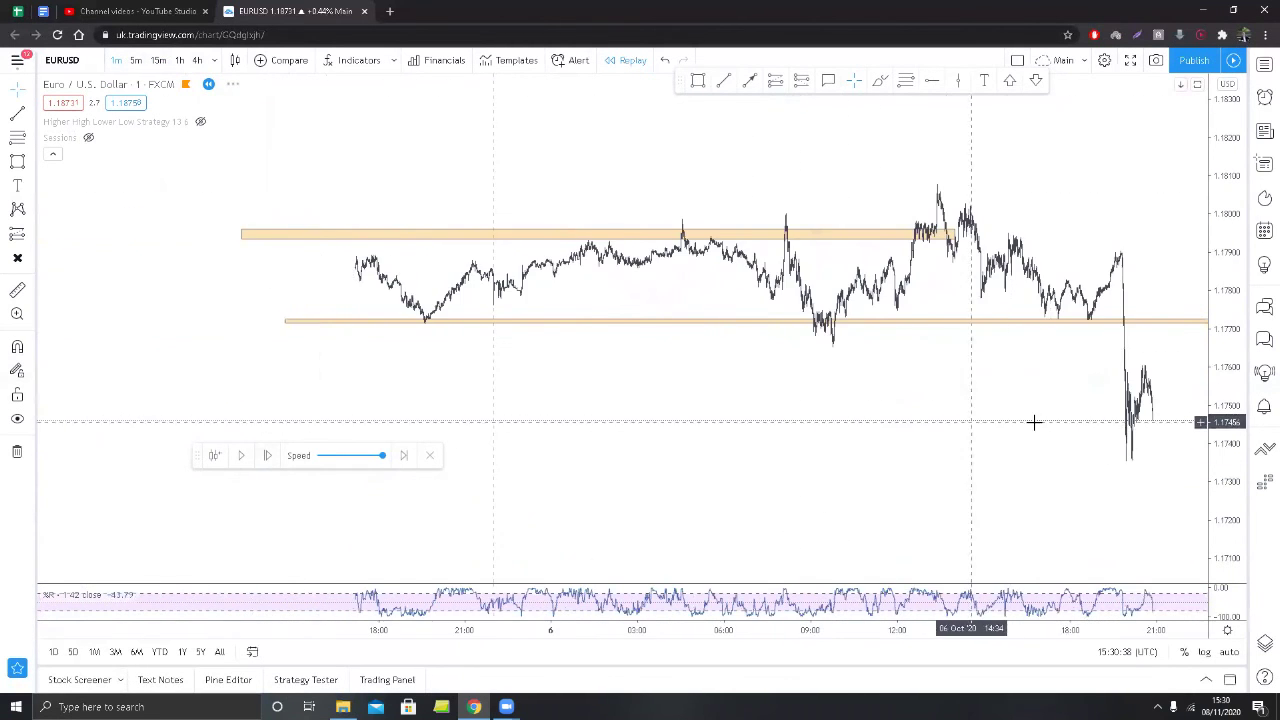
Play the replay on to early 7 October, switching to the 5-minute chart, and pause it.
drag(1012, 378, 711, 416)
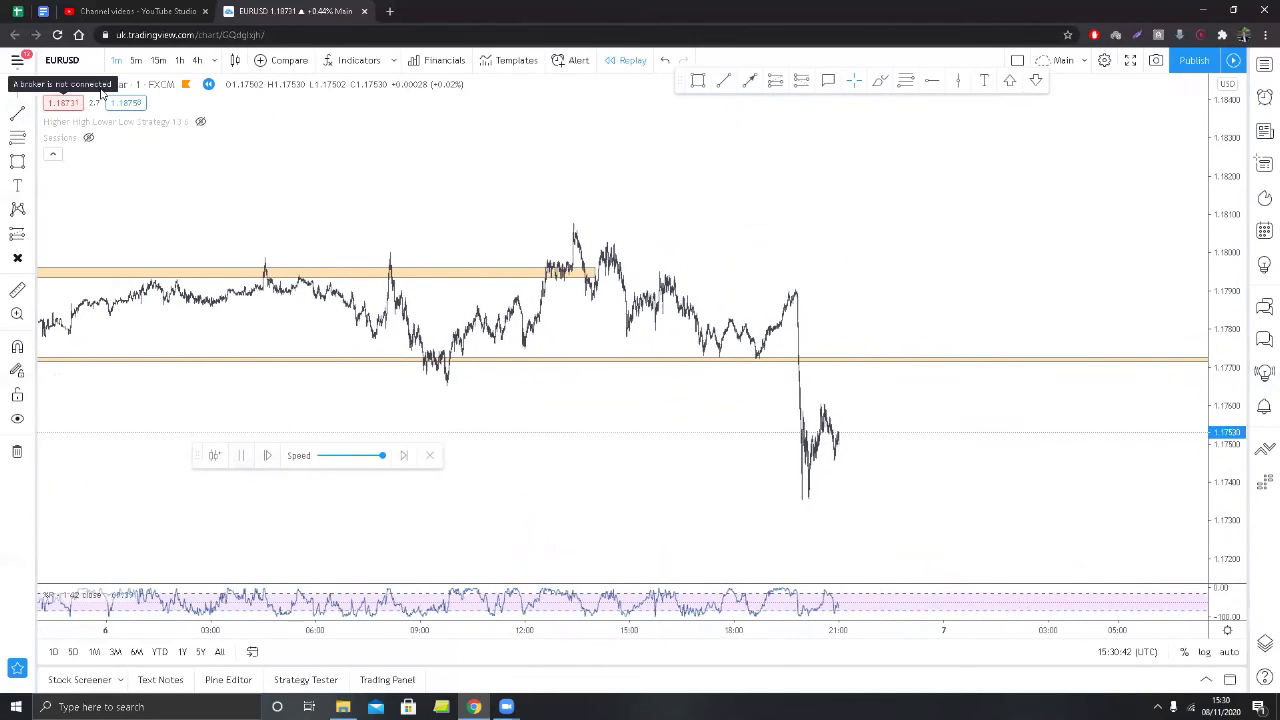
click(136, 61)
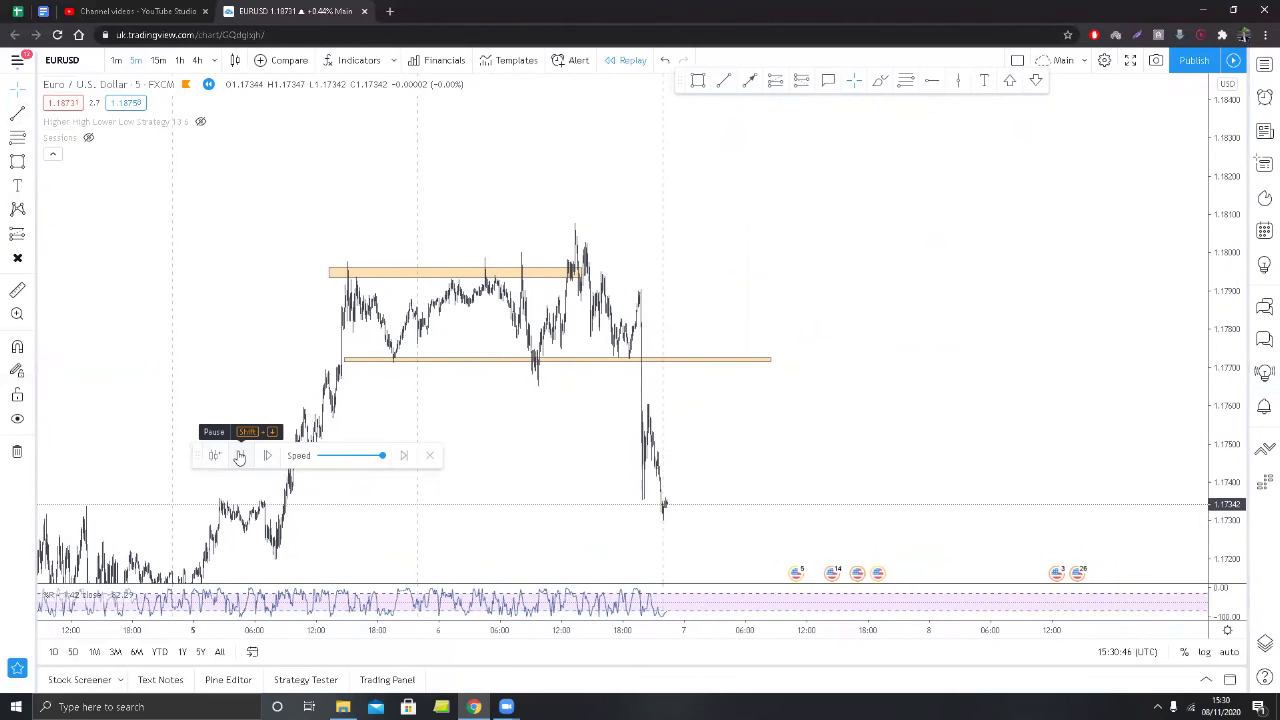
click(240, 455)
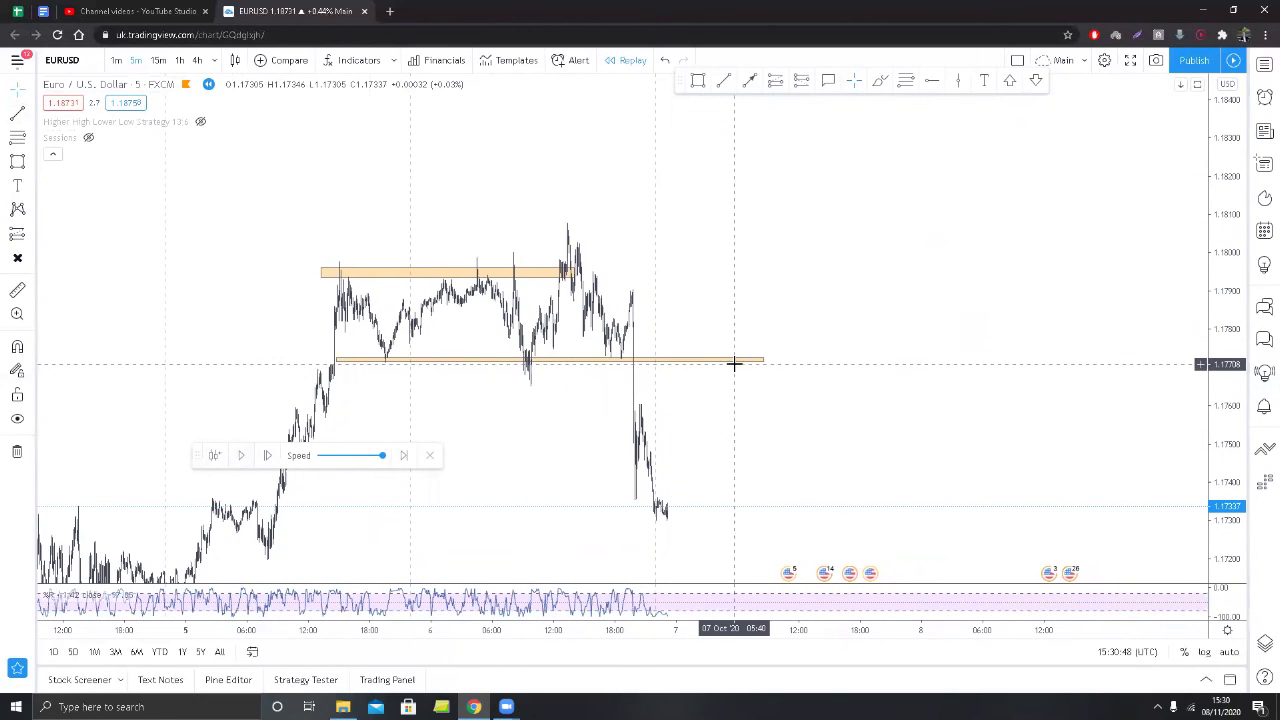
Delete the upper and lower rectangle zones around the 5–6 October range.
key(Delete)
click(547, 272)
key(Delete)
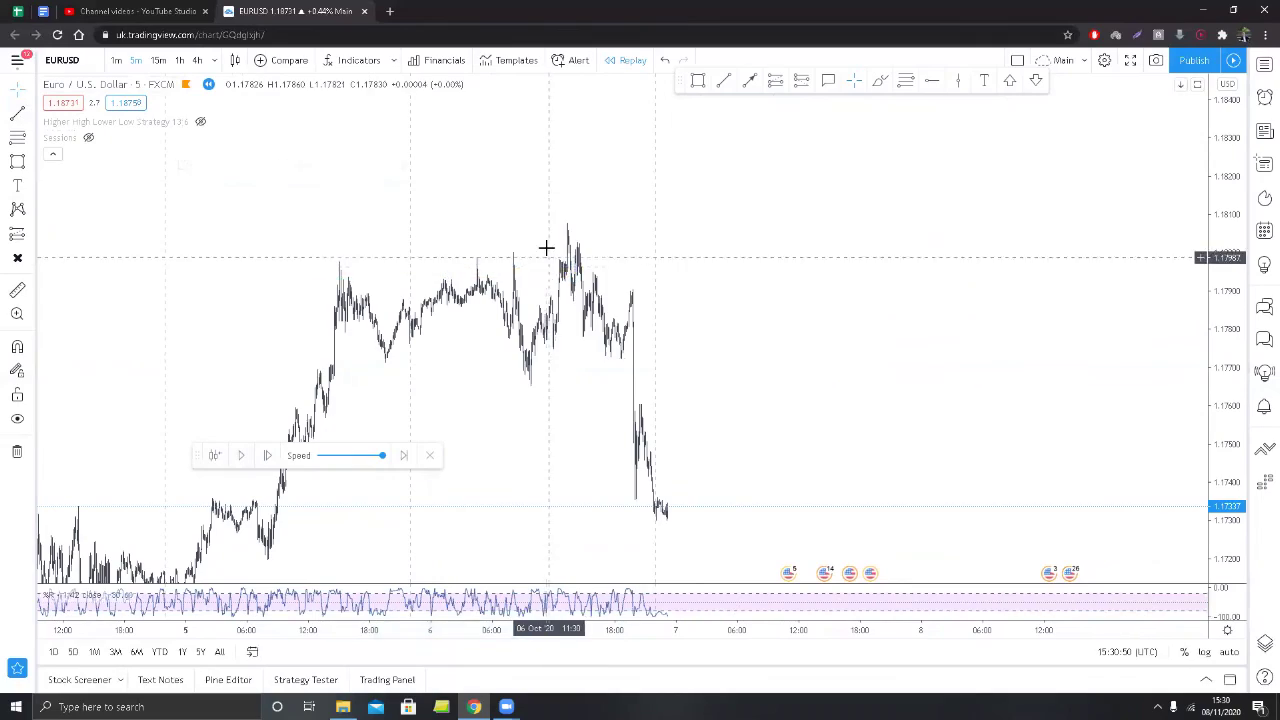
Examine the 5-minute price action from the 29 September support zone up to the 5–6 October range.
drag(405, 401, 657, 420)
scroll(893, 446, down, 5)
scroll(683, 486, up, 5)
drag(685, 473, 955, 165)
scroll(966, 286, down, 4)
scroll(1001, 297, up, 4)
scroll(1000, 297, up, 8)
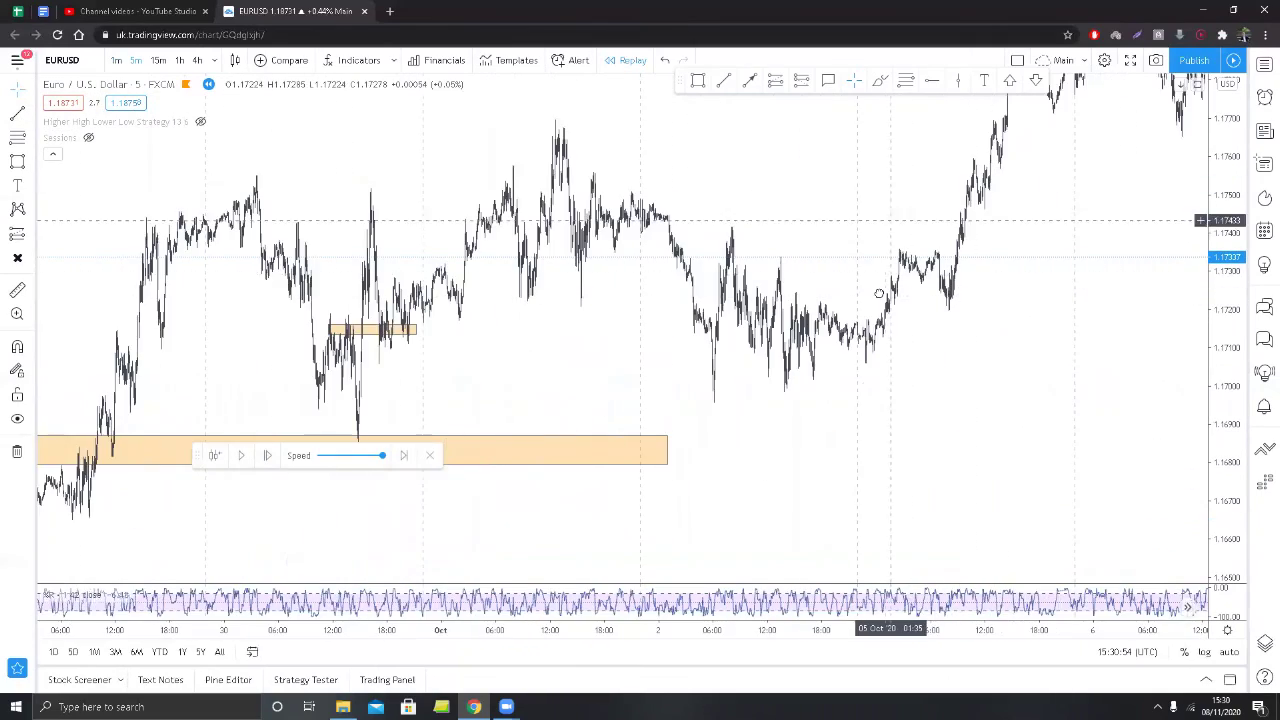
scroll(736, 440, down, 3)
drag(1003, 441, 826, 451)
scroll(840, 445, down, 5)
scroll(957, 440, up, 6)
scroll(781, 459, down, 3)
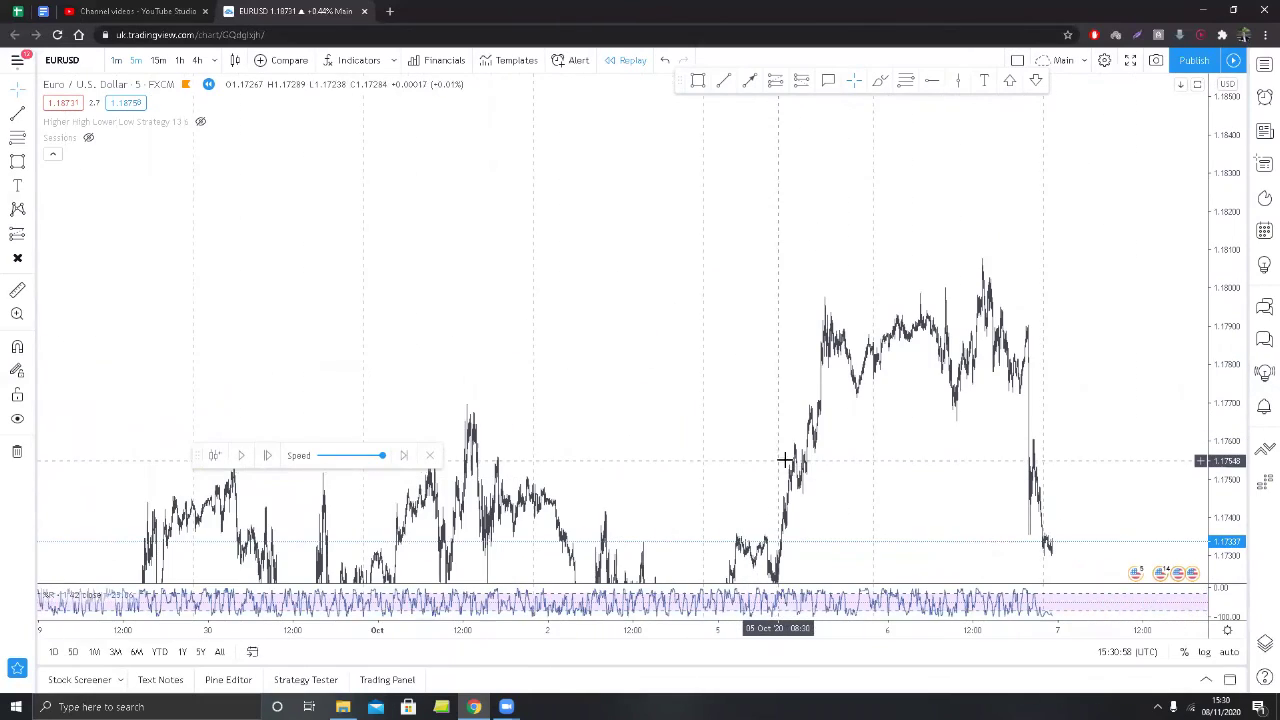
scroll(878, 395, up, 2)
scroll(822, 412, up, 4)
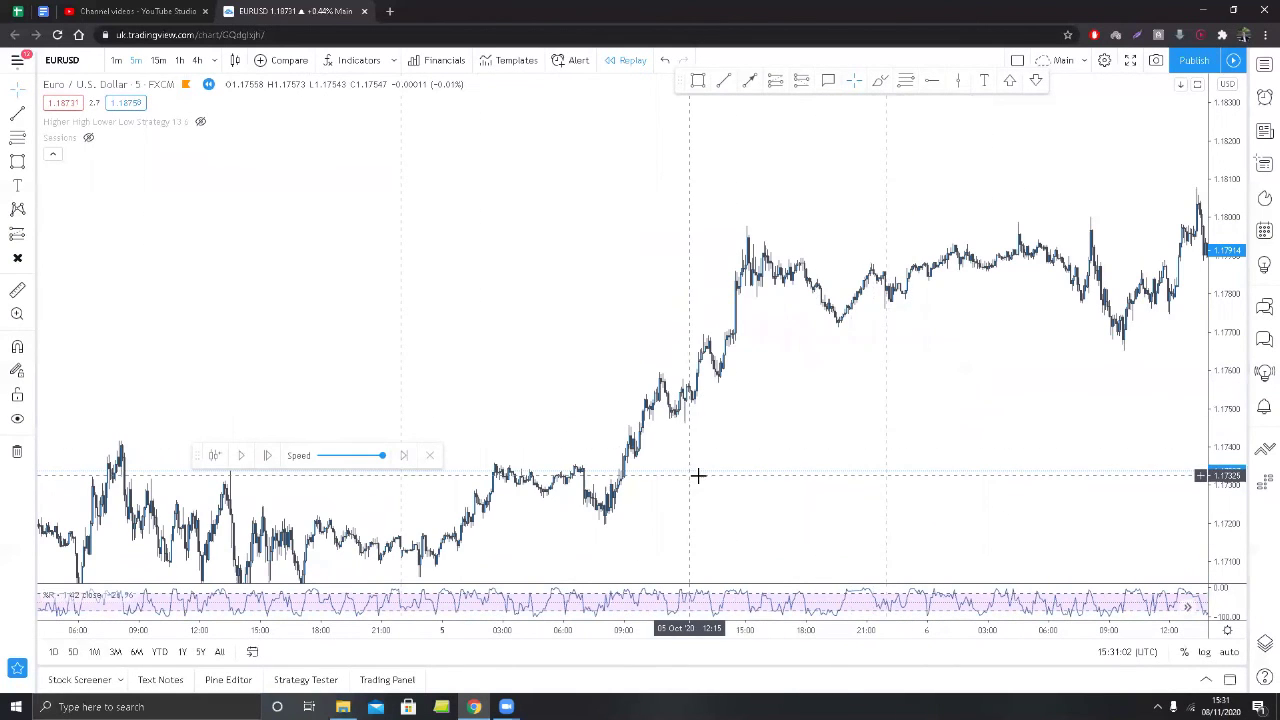
drag(991, 397, 836, 374)
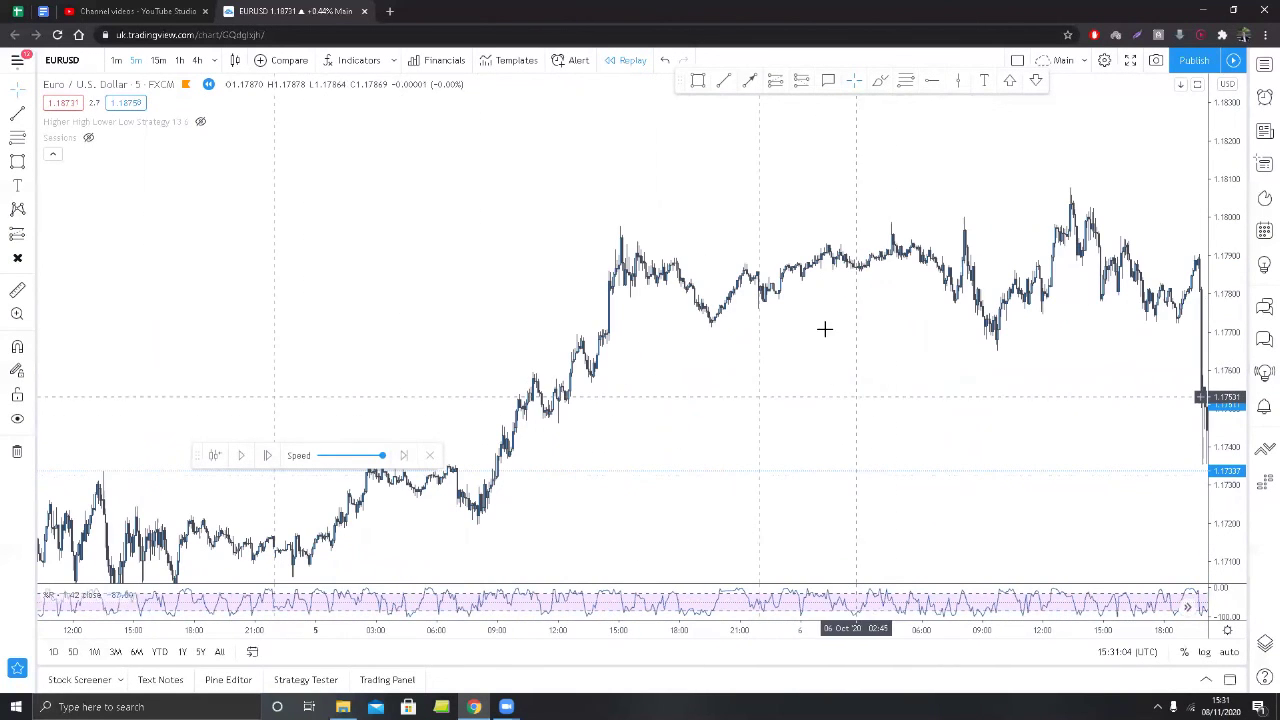